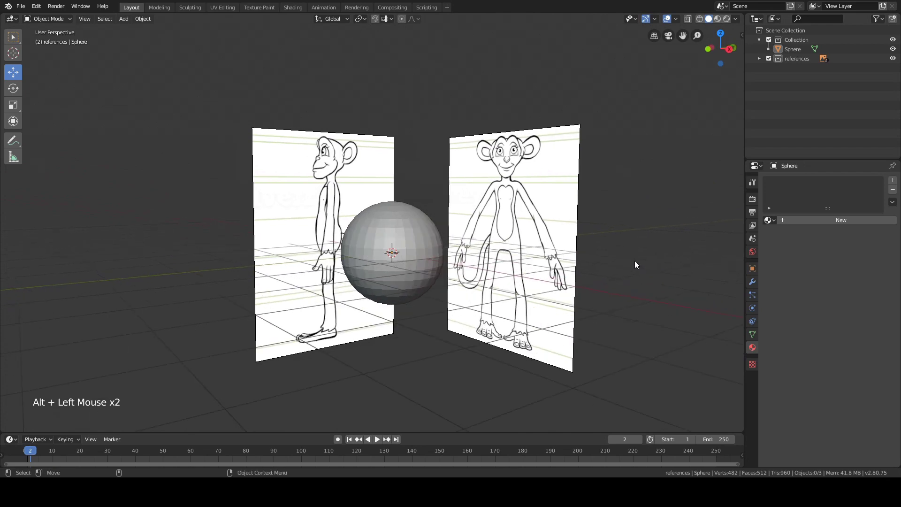
# Examine the side and front monkey reference images together with the sphere between them.
pyautogui.keyDown('alt'); pyautogui.moveTo(606, 235); pyautogui.dragTo(529, 169); pyautogui.keyUp('alt')
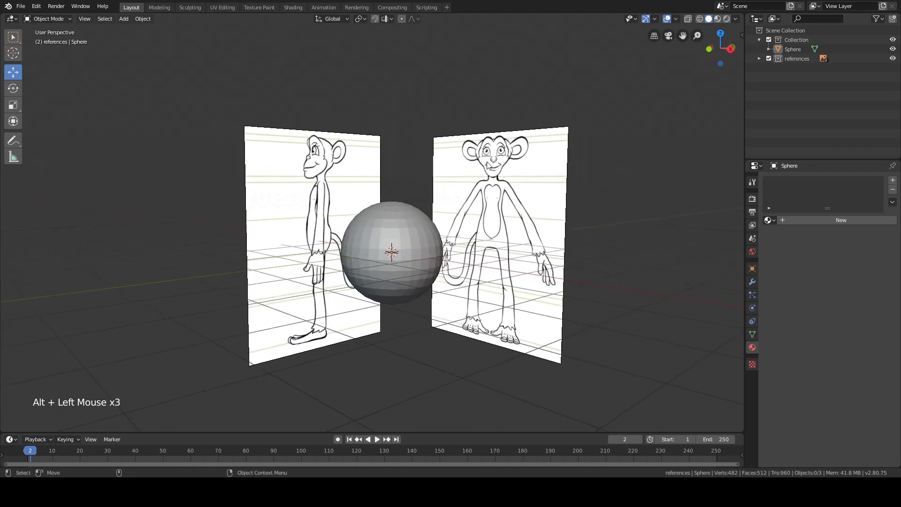
pyautogui.scroll(2, 570, 168)
pyautogui.keyDown('alt'); pyautogui.moveTo(571, 157); pyautogui.dragTo(505, 154, button='middle'); pyautogui.keyUp('alt')
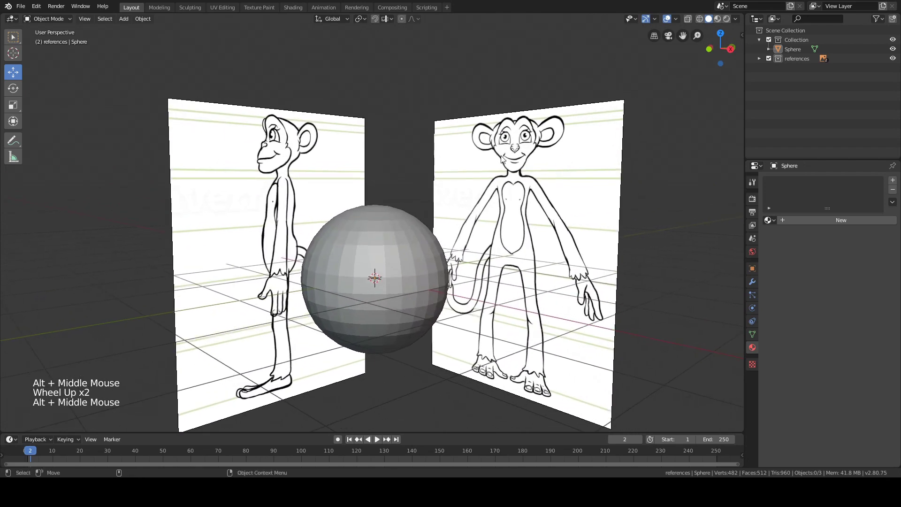
pyautogui.keyDown('alt'); pyautogui.moveTo(504, 154); pyautogui.dragTo(497, 153); pyautogui.keyUp('alt')
pyautogui.keyDown('alt'); pyautogui.moveTo(498, 157); pyautogui.dragTo(485, 142, button='middle'); pyautogui.keyUp('alt')
pyautogui.keyDown('alt'); pyautogui.moveTo(498, 145); pyautogui.dragTo(491, 167); pyautogui.keyUp('alt')
pyautogui.scroll(-1, 486, 161)
pyautogui.scroll(-1, 493, 165)
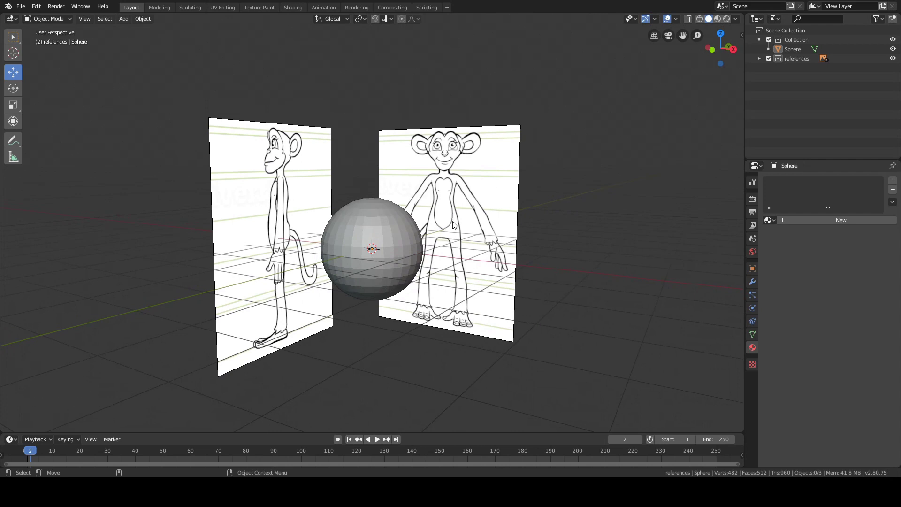
# Select the sphere and switch it to Sculpt Mode.
pyautogui.click(413, 232)
pyautogui.press('Tab')
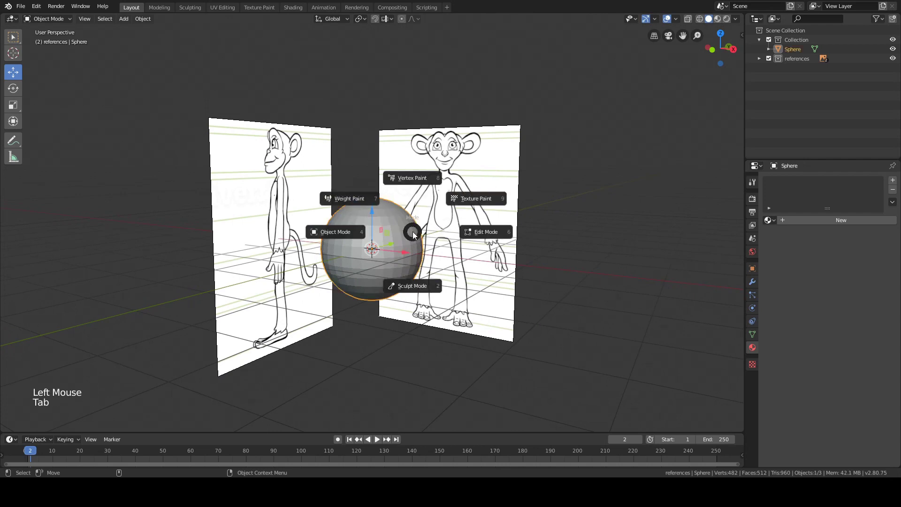
pyautogui.click(413, 282)
pyautogui.keyDown('alt'); pyautogui.moveTo(475, 236); pyautogui.dragTo(492, 238); pyautogui.keyUp('alt')
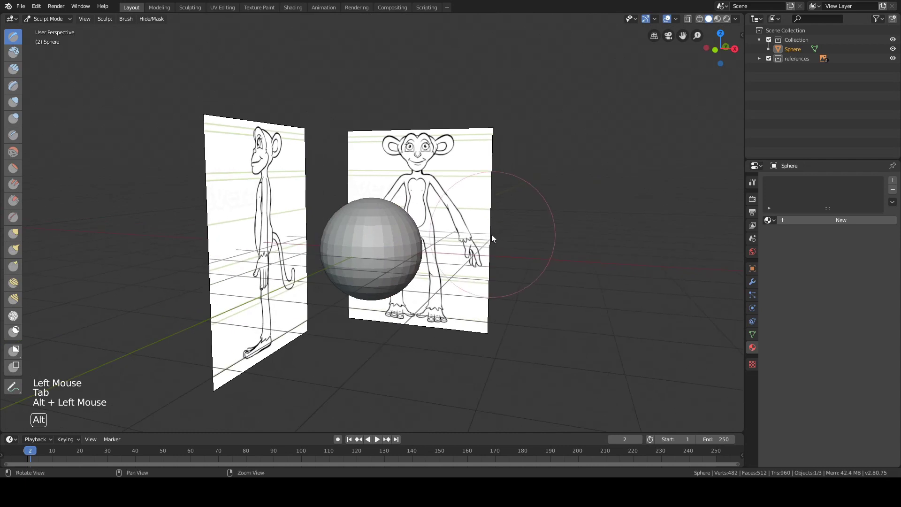
# Enable Dyntopo for the sphere with Constant Detail and a resolution of 5.00.
pyautogui.click(755, 182)
pyautogui.scroll(-4, 802, 371)
pyautogui.click(773, 384)
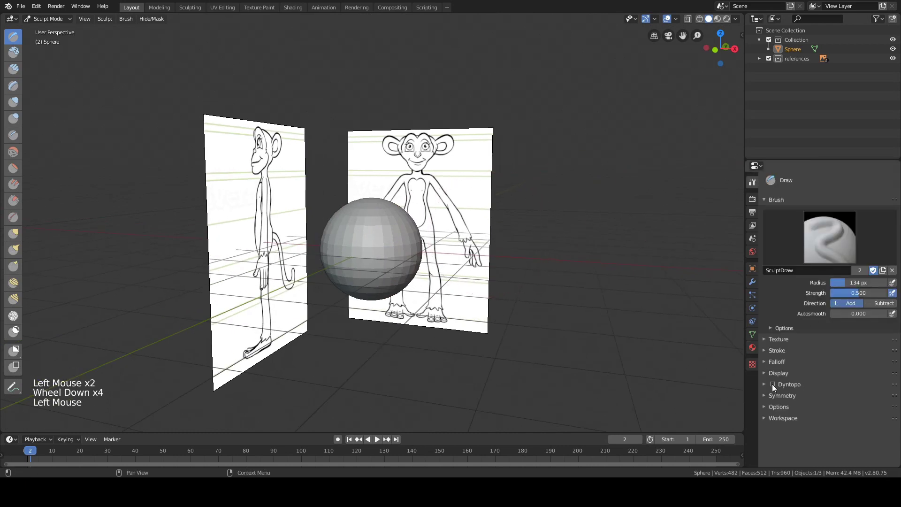
pyautogui.click(788, 403)
pyautogui.scroll(-2, 789, 395)
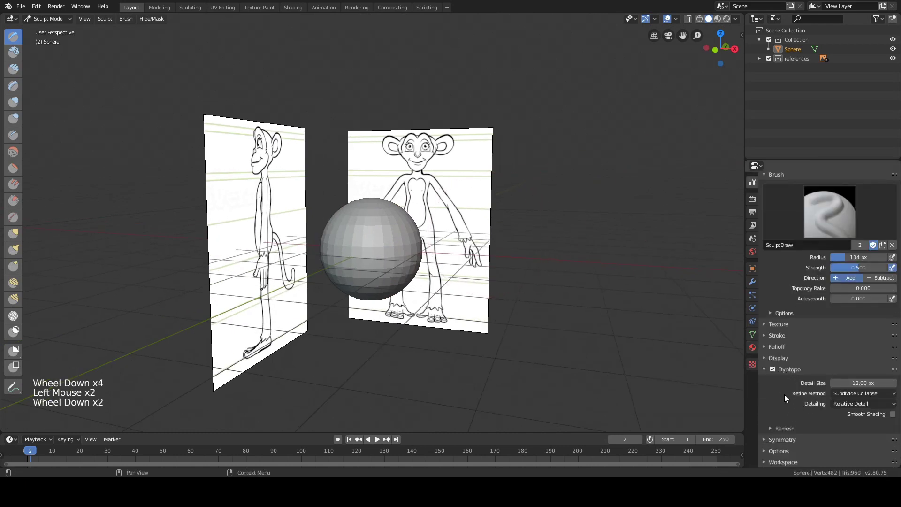
pyautogui.click(863, 402)
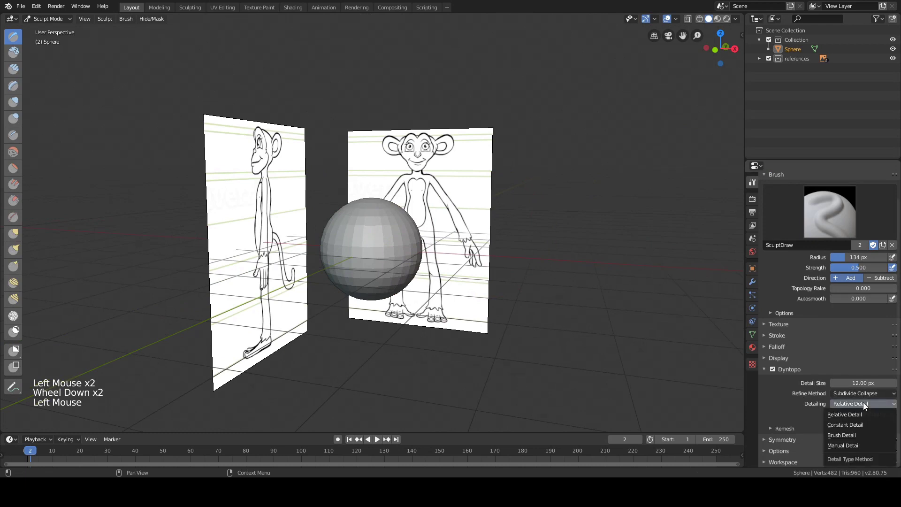
pyautogui.click(860, 424)
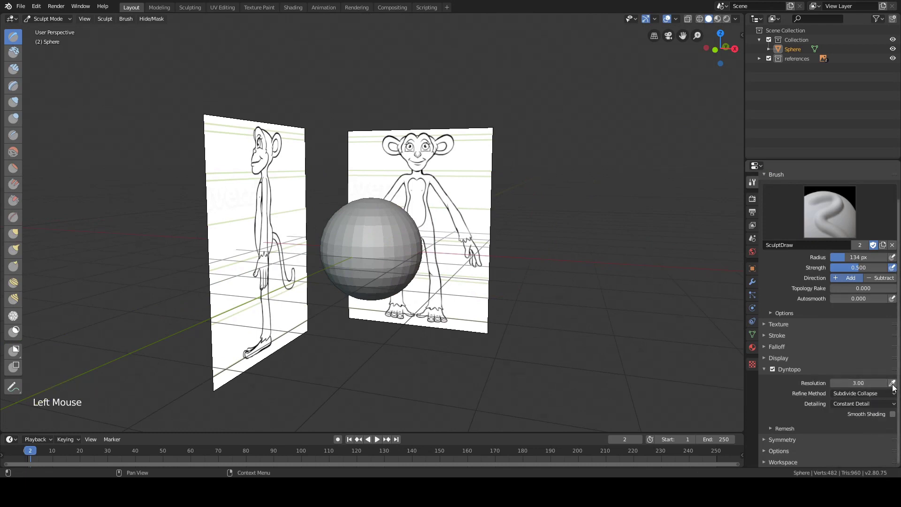
pyautogui.click(866, 404)
pyautogui.click(867, 407)
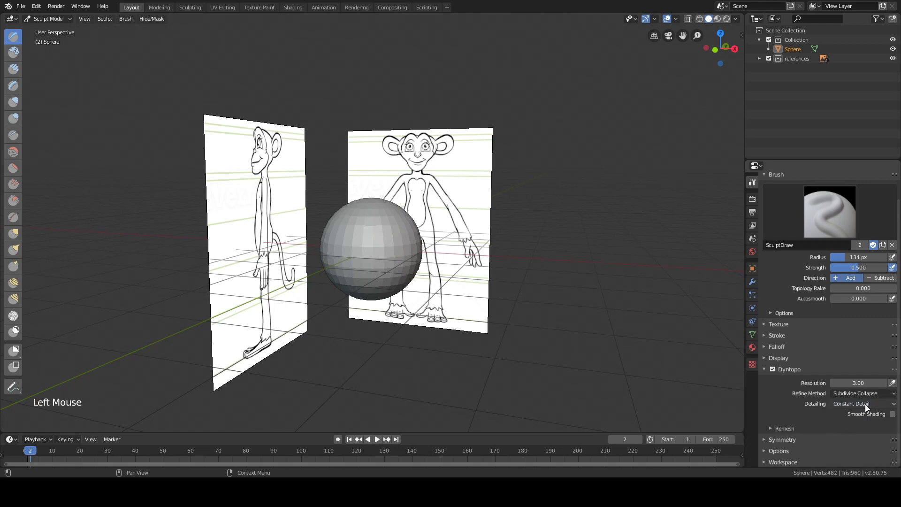
pyautogui.click(893, 383)
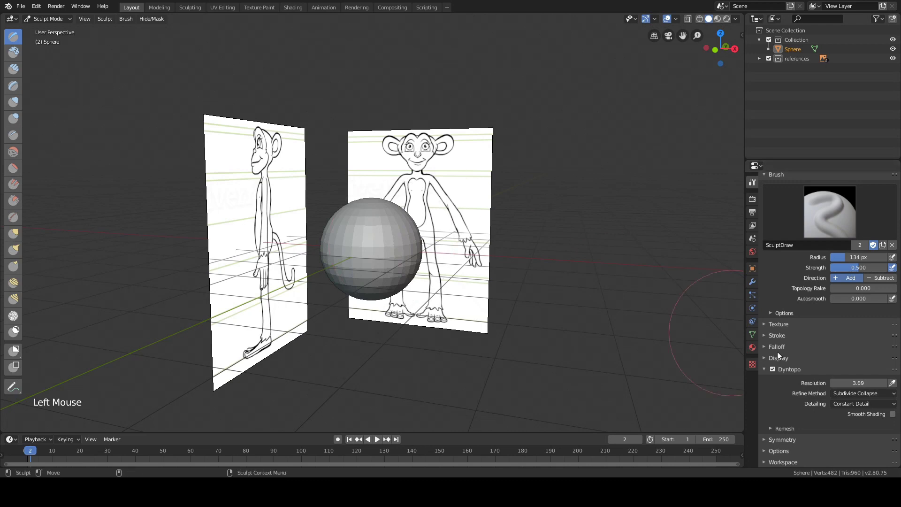
# Choose the Snake Hook brush and adjust its radius for shaping the sphere.
pyautogui.keyDown('alt'); pyautogui.click(590, 260); pyautogui.keyUp('alt')
pyautogui.scroll(2, 566, 255)
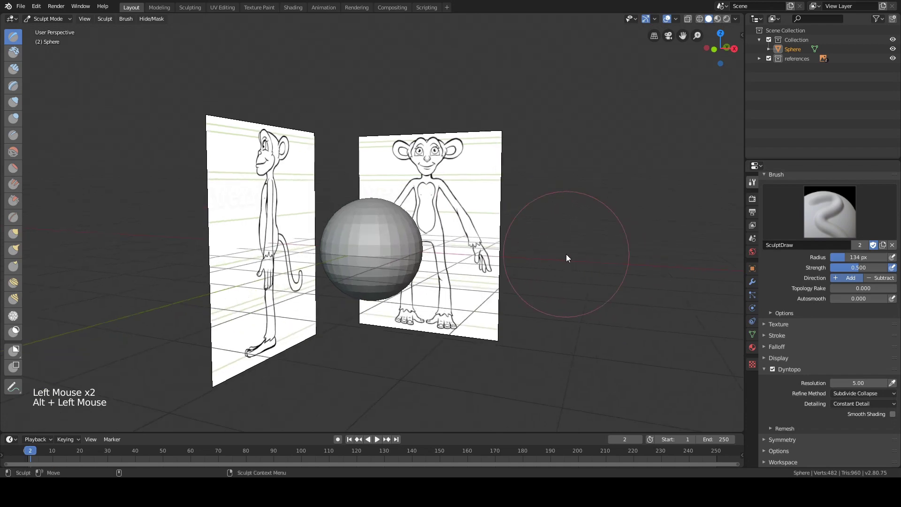
pyautogui.keyDown('alt'); pyautogui.moveTo(535, 247); pyautogui.dragTo(533, 233, button='middle'); pyautogui.keyUp('alt')
pyautogui.keyDown('alt'); pyautogui.moveTo(534, 232); pyautogui.dragTo(537, 231); pyautogui.keyUp('alt')
pyautogui.scroll(2, 529, 229)
pyautogui.scroll(-2, 537, 231)
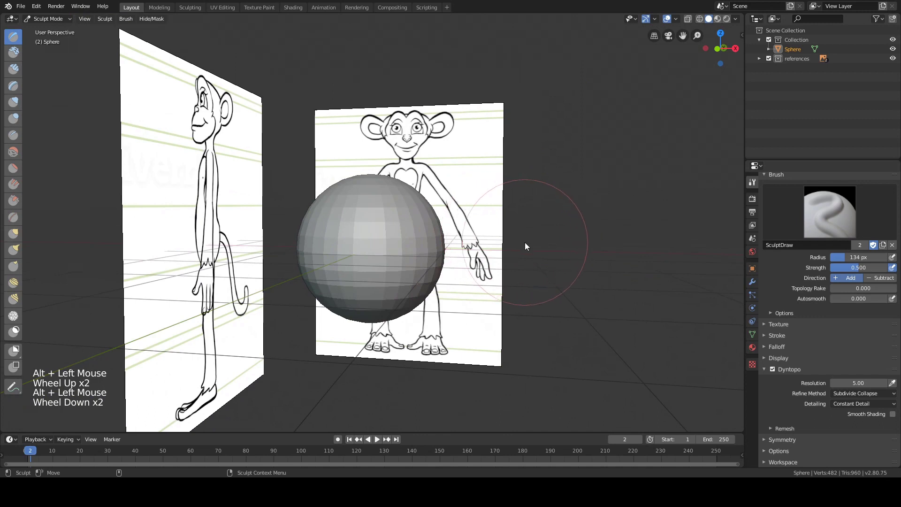
pyautogui.press('k')
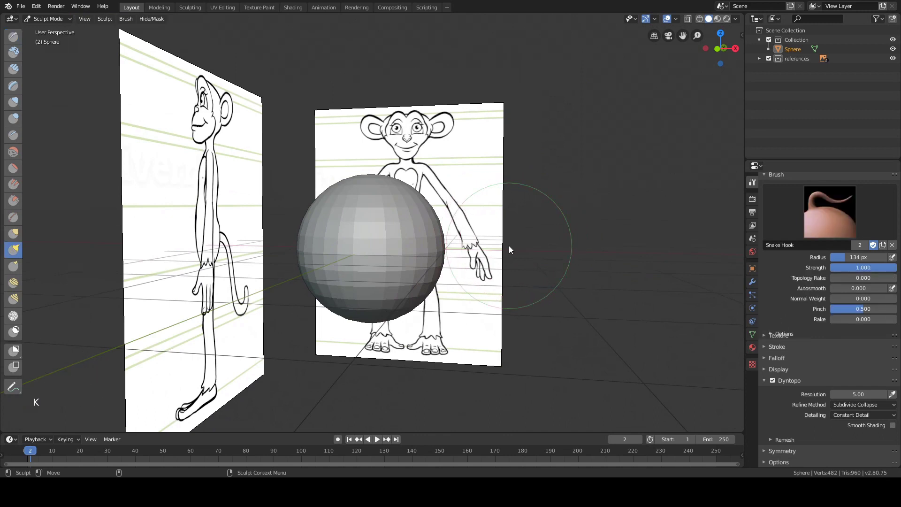
pyautogui.press('f')
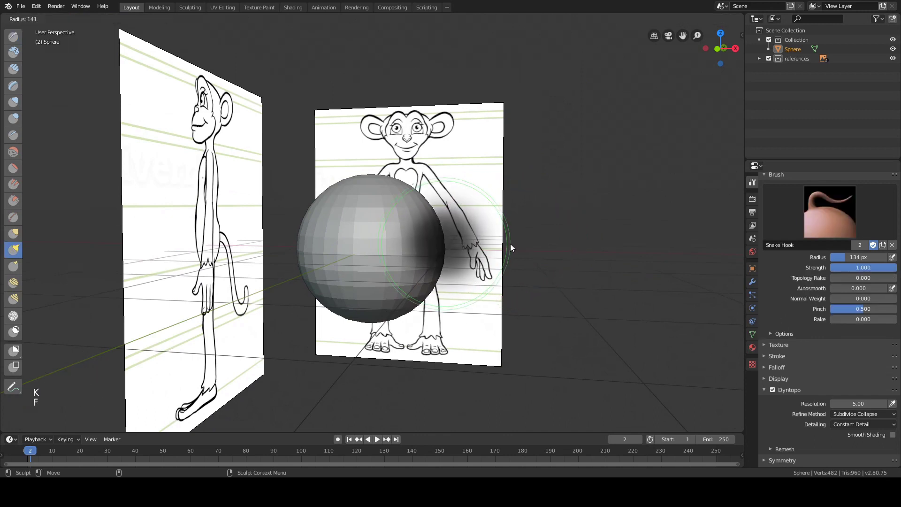
pyautogui.click(520, 243)
# Set the Snake Hook radius to about 131 px and pull both sides of the sphere out into arms.
pyautogui.scroll(-2, 516, 242)
pyautogui.moveTo(511, 239)
pyautogui.keyDown('alt'); pyautogui.mouseDown()
pyautogui.moveTo(418, 229)
pyautogui.moveTo(428, 216)
pyautogui.moveTo(421, 213)
pyautogui.moveTo(482, 214)
pyautogui.mouseUp(); pyautogui.keyUp('alt')
pyautogui.press('f')
pyautogui.click(442, 240)
pyautogui.press('f')
pyautogui.click(417, 232)
pyautogui.press('f')
pyautogui.click(429, 229)
pyautogui.keyDown('alt'); pyautogui.moveTo(435, 261); pyautogui.dragTo(442, 255); pyautogui.keyUp('alt')
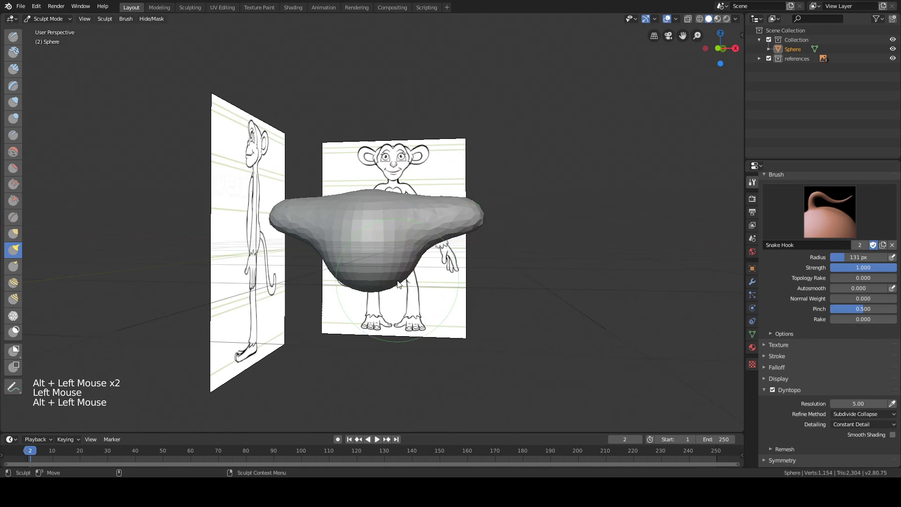
# Pull two legs down from the bottom of the sphere and a rough head up from its top.
pyautogui.moveTo(397, 278); pyautogui.dragTo(428, 357)
pyautogui.moveTo(372, 313); pyautogui.dragTo(374, 292)
pyautogui.moveTo(383, 200)
pyautogui.keyDown('alt'); pyautogui.mouseDown()
pyautogui.moveTo(386, 232)
pyautogui.moveTo(376, 186)
pyautogui.moveTo(383, 178)
pyautogui.mouseUp(); pyautogui.keyUp('alt')
pyautogui.moveTo(386, 183)
pyautogui.mouseDown()
pyautogui.moveTo(396, 174)
pyautogui.moveTo(342, 165)
pyautogui.mouseUp()
pyautogui.moveTo(378, 175)
pyautogui.keyDown('alt'); pyautogui.mouseDown()
pyautogui.moveTo(351, 174)
pyautogui.moveTo(395, 166)
pyautogui.mouseUp(); pyautogui.keyUp('alt')
pyautogui.moveTo(387, 167); pyautogui.dragTo(398, 162)
pyautogui.moveTo(367, 159)
pyautogui.mouseDown()
pyautogui.moveTo(368, 148)
pyautogui.moveTo(382, 145)
pyautogui.mouseUp()
pyautogui.moveTo(383, 162); pyautogui.dragTo(389, 144)
pyautogui.moveTo(398, 146)
pyautogui.mouseDown()
pyautogui.moveTo(399, 137)
pyautogui.moveTo(363, 133)
pyautogui.mouseUp()
# Round and widen the sculpted head, and refine the outline at the shoulders and hips.
pyautogui.keyDown('alt'); pyautogui.moveTo(364, 163); pyautogui.dragTo(393, 165); pyautogui.keyUp('alt')
pyautogui.moveTo(372, 163); pyautogui.dragTo(341, 165)
pyautogui.moveTo(346, 169); pyautogui.dragTo(404, 163)
pyautogui.moveTo(392, 143); pyautogui.dragTo(398, 140)
pyautogui.keyDown('alt'); pyautogui.moveTo(393, 140); pyautogui.dragTo(403, 139); pyautogui.keyUp('alt')
pyautogui.moveTo(400, 159); pyautogui.dragTo(414, 162)
pyautogui.moveTo(424, 186); pyautogui.dragTo(423, 198)
pyautogui.moveTo(426, 260); pyautogui.dragTo(418, 257)
# Readjust the brush radius and pull small points out of the ends of the sculpted arms.
pyautogui.keyDown('alt'); pyautogui.moveTo(419, 258); pyautogui.dragTo(423, 242); pyautogui.keyUp('alt')
pyautogui.moveTo(436, 236)
pyautogui.keyDown('alt'); pyautogui.mouseDown()
pyautogui.moveTo(464, 226)
pyautogui.moveTo(485, 199)
pyautogui.mouseUp(); pyautogui.keyUp('alt')
pyautogui.press('f')
pyautogui.click(426, 227)
pyautogui.press('f')
pyautogui.click(498, 207)
# Return to Object Mode and delete the sculpted sphere.
pyautogui.press('Tab')
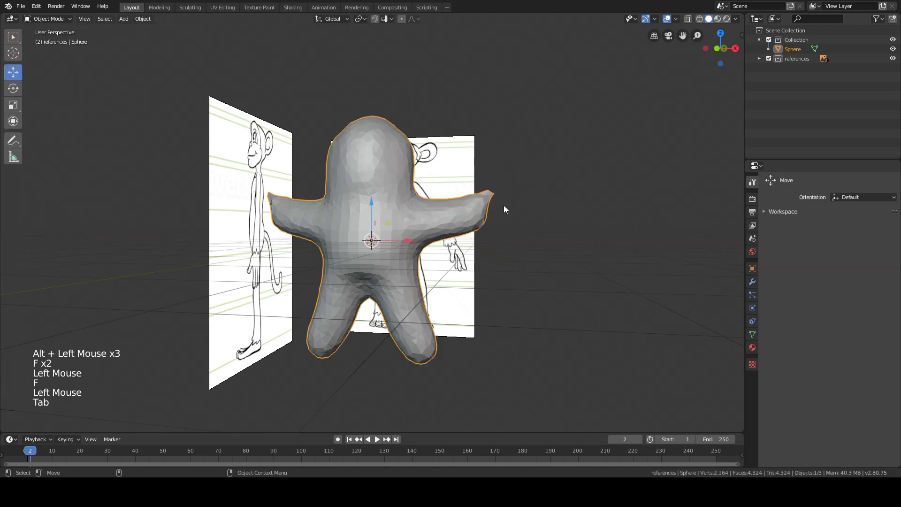
pyautogui.press('Delete')
pyautogui.click(493, 224)
# Add a cylinder mesh at the origin with 12 vertices, a 1 m radius and a 2 m depth.
pyautogui.moveTo(493, 224)
pyautogui.keyDown('alt'); pyautogui.mouseDown()
pyautogui.moveTo(485, 232)
pyautogui.moveTo(485, 219)
pyautogui.mouseUp(); pyautogui.keyUp('alt')
pyautogui.keyDown('alt'); pyautogui.middleClick(483, 218); pyautogui.keyUp('alt')
pyautogui.hotkey('shift', 'a')
pyautogui.moveTo(480, 218)
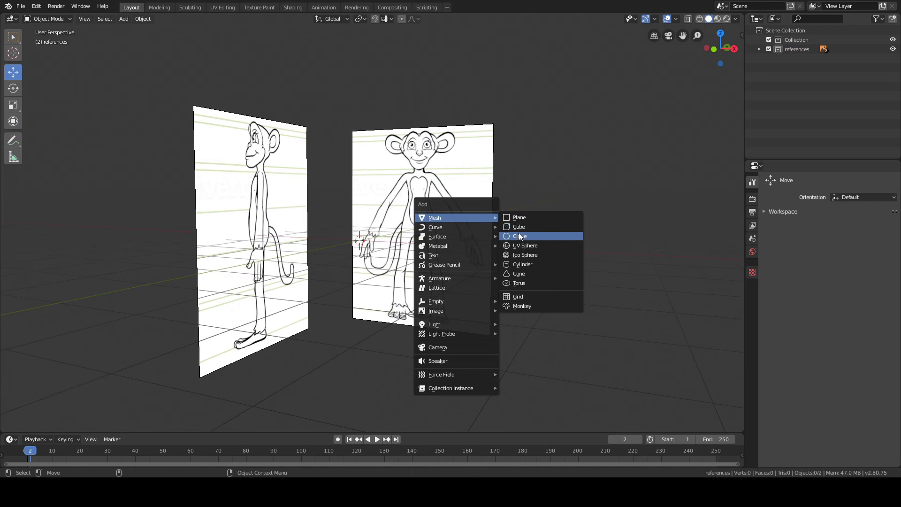
pyautogui.click(522, 265)
pyautogui.keyDown('alt'); pyautogui.moveTo(522, 266); pyautogui.dragTo(248, 330); pyautogui.keyUp('alt')
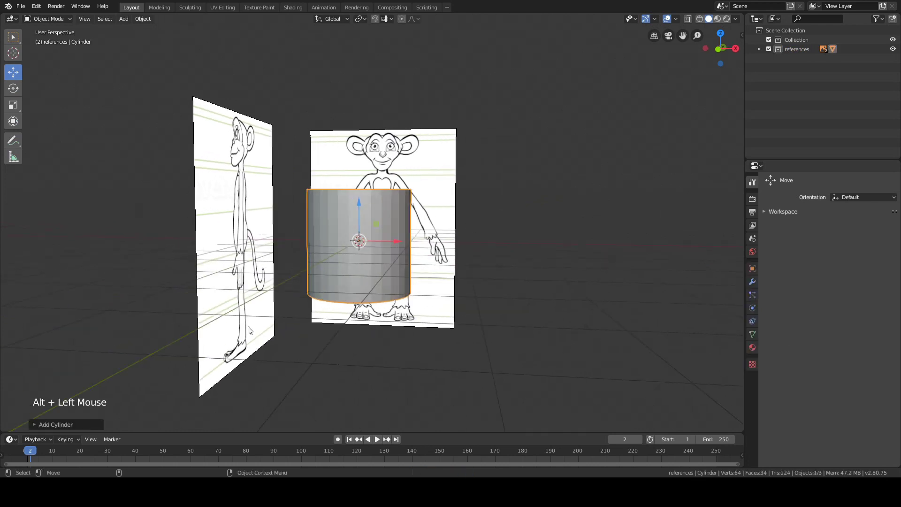
pyautogui.click(53, 424)
pyautogui.click(119, 312)
pyautogui.write('12')
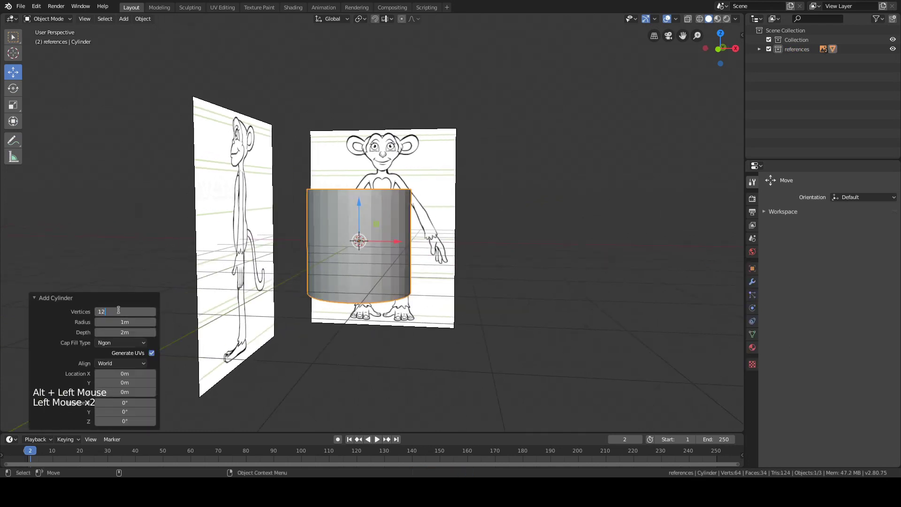
pyautogui.press('Return')
# In the front view, scale the cylinder's whole mesh in Edit Mode to about 0.38 to match the monkey's hips.
pyautogui.keyDown('alt'); pyautogui.moveTo(432, 236); pyautogui.dragTo(465, 227); pyautogui.keyUp('alt')
pyautogui.press('q')
pyautogui.press('q')
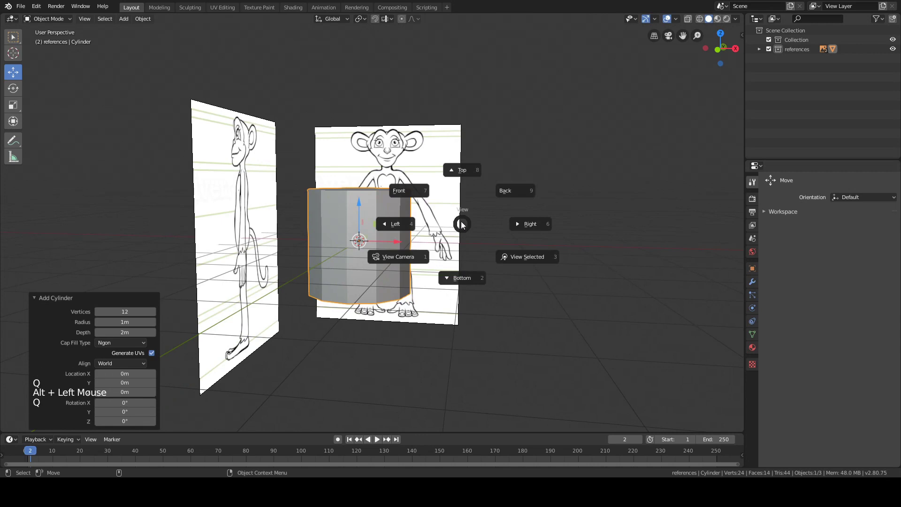
pyautogui.scroll(3, 447, 207)
pyautogui.keyDown('alt'); pyautogui.moveTo(381, 202); pyautogui.dragTo(402, 192, button='middle'); pyautogui.keyUp('alt')
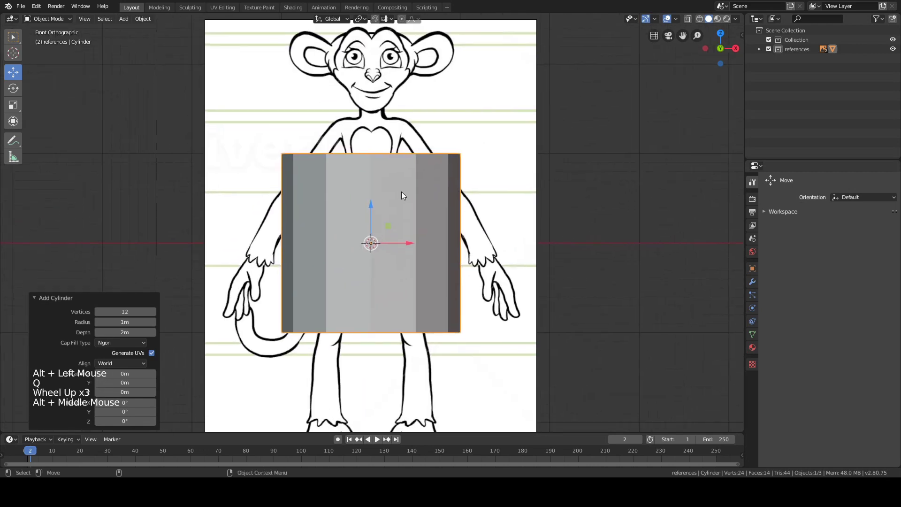
pyautogui.press('Tab')
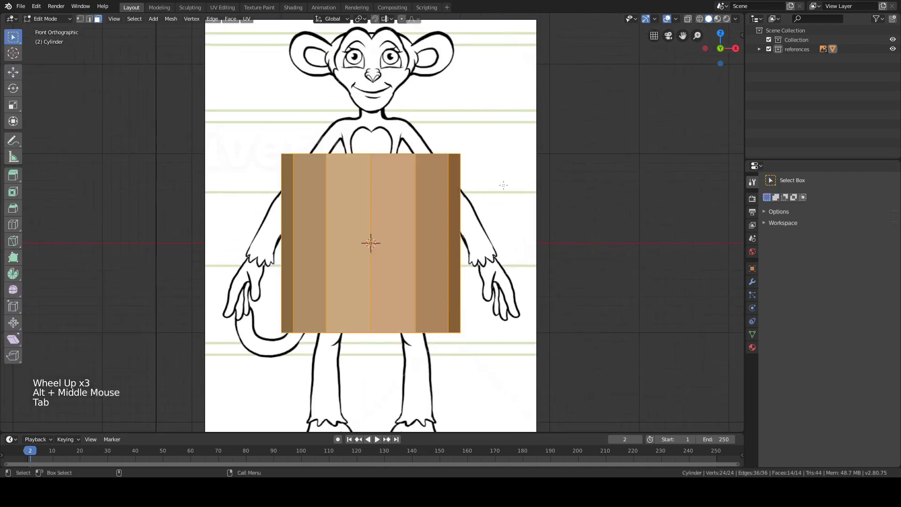
pyautogui.press('s')
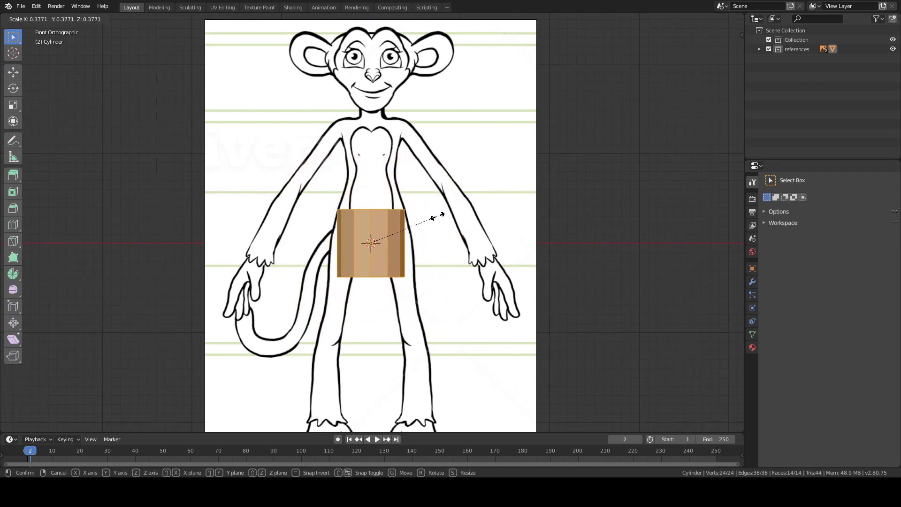
pyautogui.click(436, 212)
# Select the cylinder's top edge loop and move it down about 0.016 m along Z.
pyautogui.click(502, 192)
pyautogui.keyDown('alt'); pyautogui.middleClick(404, 214); pyautogui.keyUp('alt')
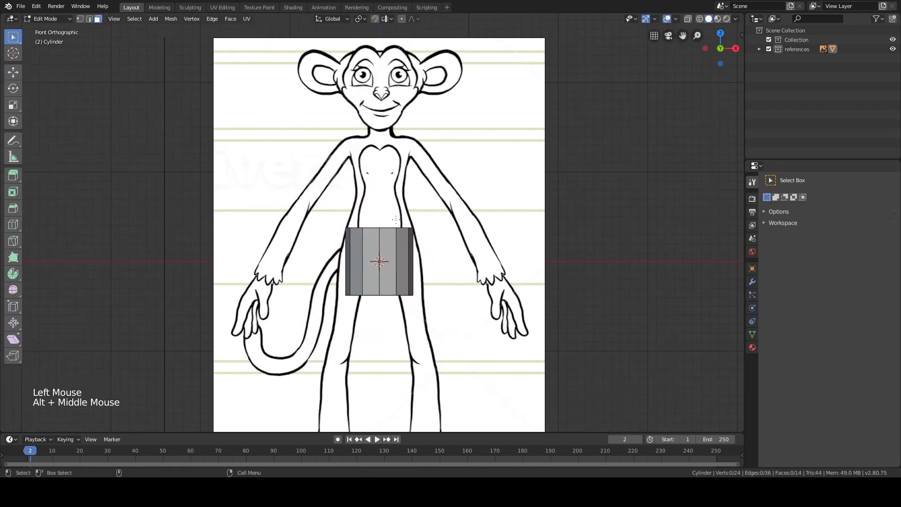
pyautogui.press('2')
pyautogui.keyDown('alt'); pyautogui.keyDown('shift'); pyautogui.click(407, 225); pyautogui.keyUp('shift'); pyautogui.keyUp('alt')
pyautogui.press('g')
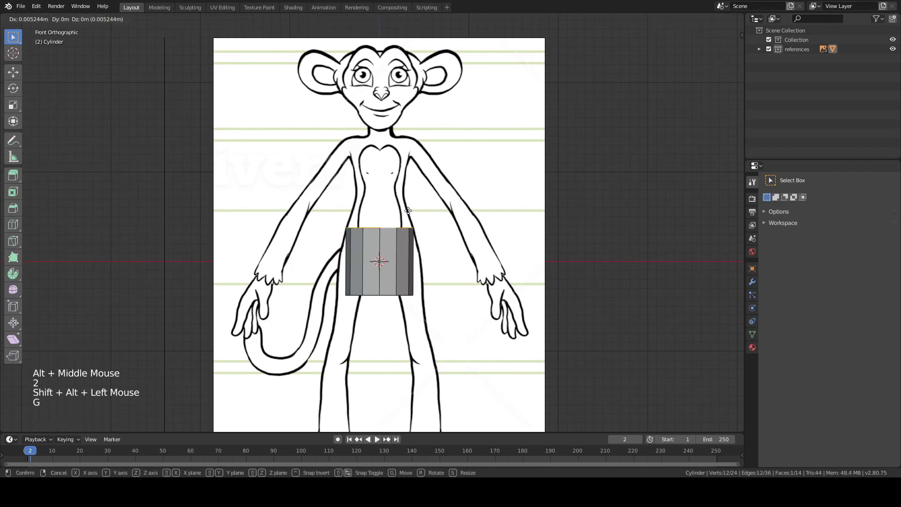
pyautogui.press('z')
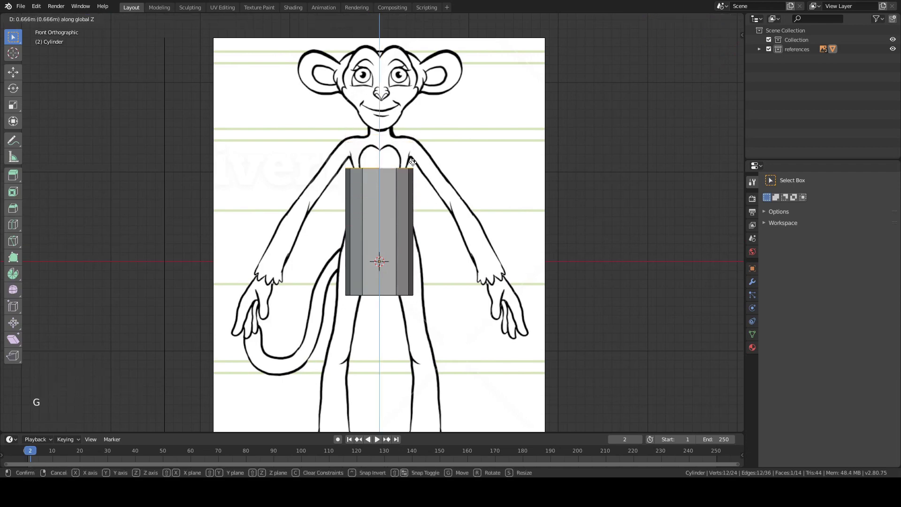
pyautogui.click(416, 212)
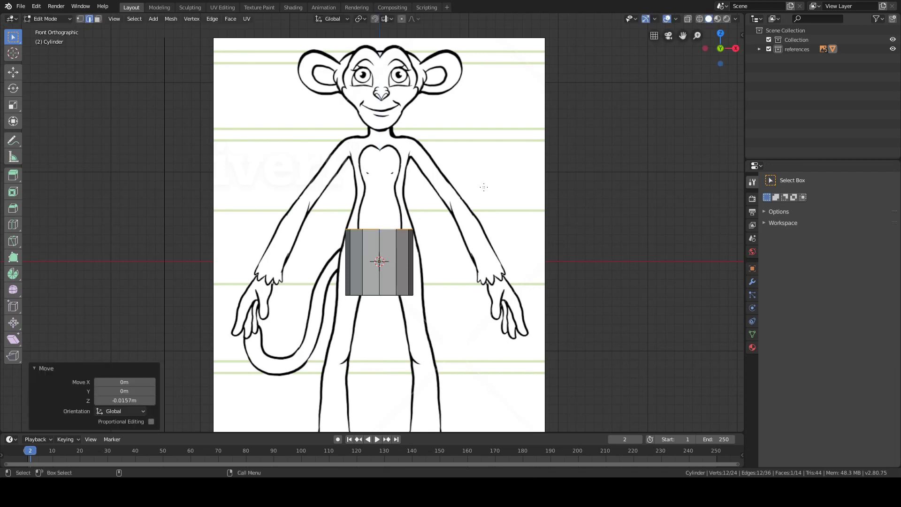
# Extrude the top loop up 0.451 m, scale it to 0.721 for the waist and lower it about 0.047 m along Z.
pyautogui.press('e')
pyautogui.click(416, 165)
pyautogui.press('s')
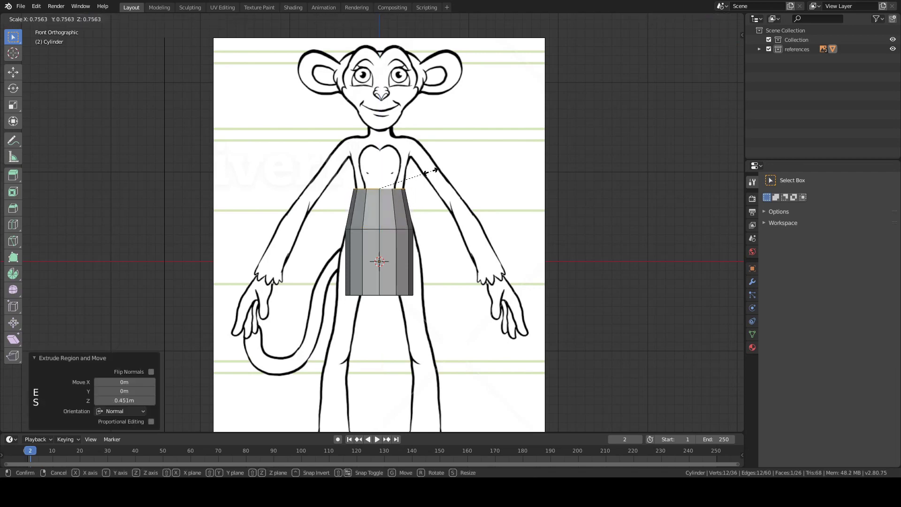
pyautogui.click(430, 175)
pyautogui.press('g')
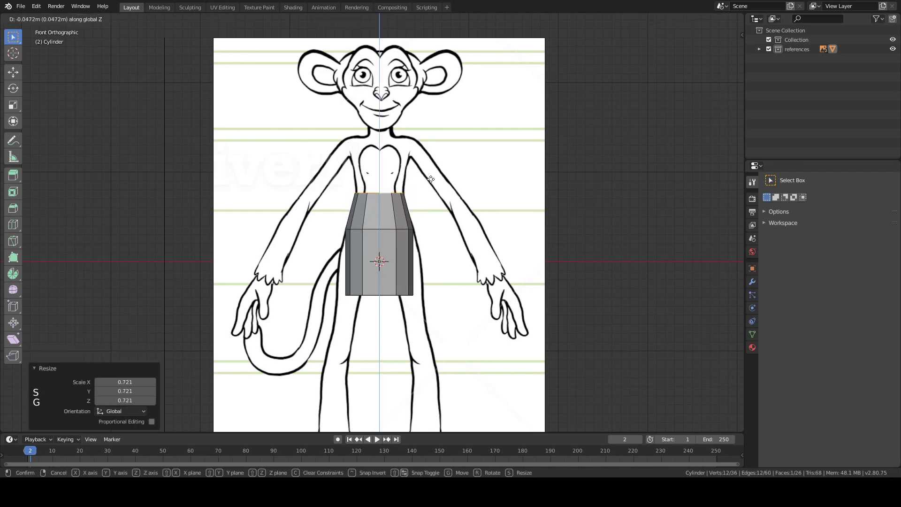
pyautogui.click(431, 177)
# Extrude the waist loop upward twice, by about 0.40 m to the chest and 0.215 m to the shoulder line.
pyautogui.press('e')
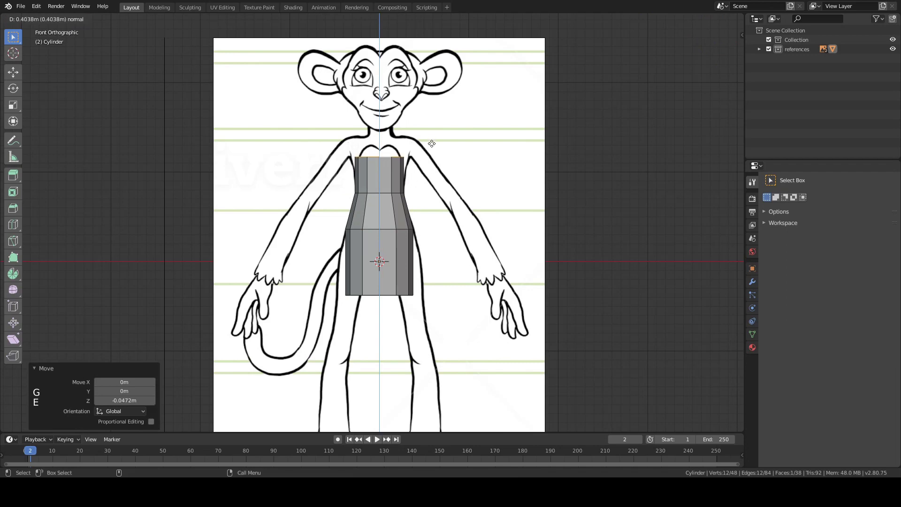
pyautogui.click(432, 144)
pyautogui.press('e')
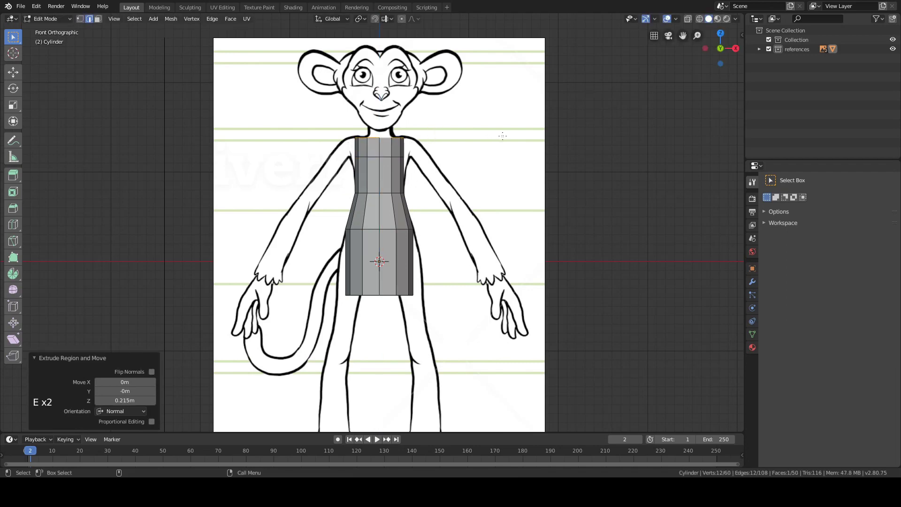
pyautogui.click(434, 124)
# Select the uppermost ring of faces and scale it by 1.197 in X and Y only to widen the chest.
pyautogui.press('3')
pyautogui.keyDown('alt'); pyautogui.keyDown('shift'); pyautogui.click(408, 157); pyautogui.keyUp('shift'); pyautogui.keyUp('alt')
pyautogui.press('s')
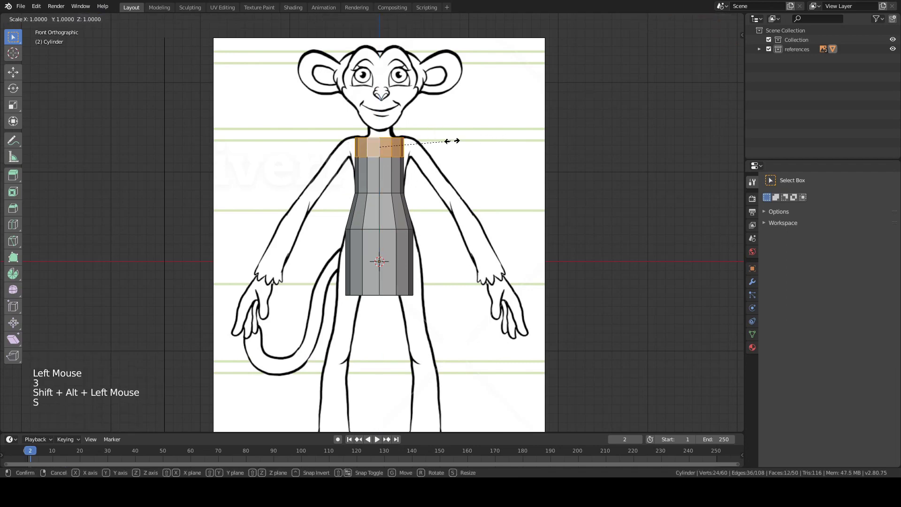
pyautogui.hotkey('shift', 'z')
pyautogui.click(438, 87)
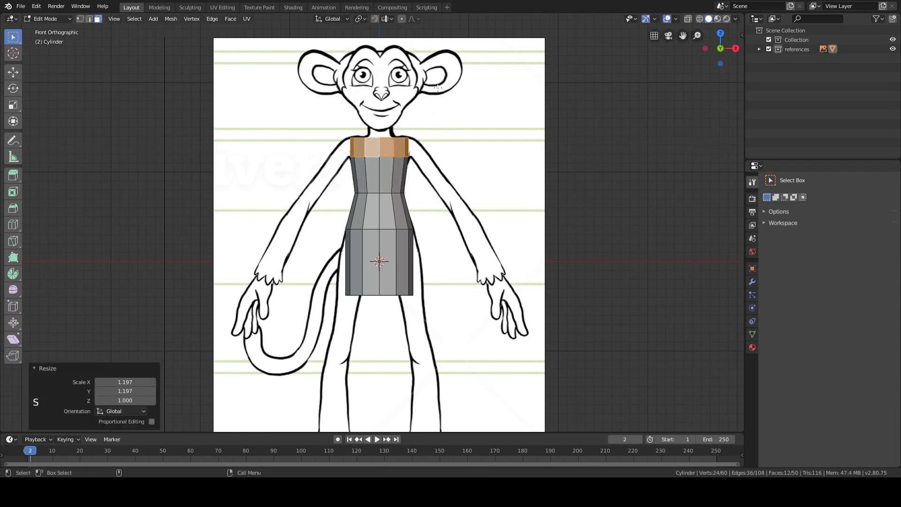
# Select the torso's bottom edge loop, scale it by 1.286 and raise it about 0.163 m along Z to the crotch line.
pyautogui.press('2')
pyautogui.click(445, 283)
pyautogui.click(445, 283)
pyautogui.doubleClick(445, 283)
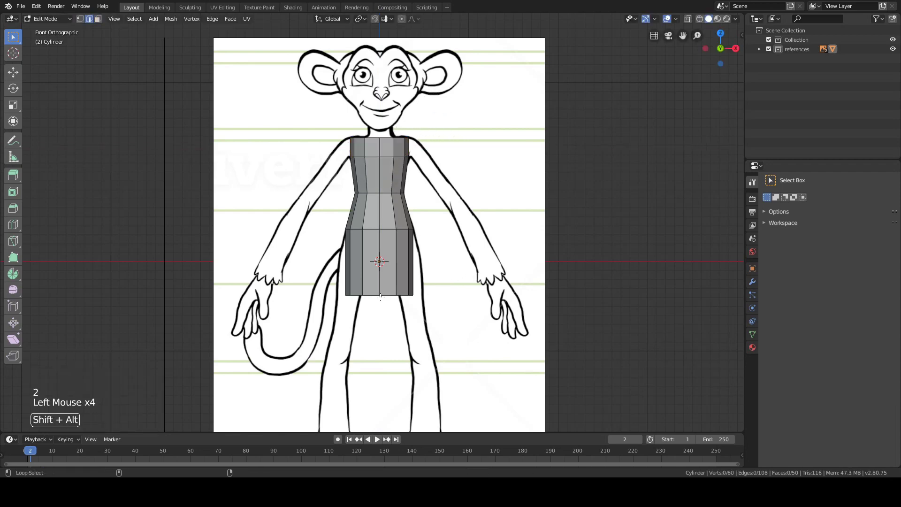
pyautogui.keyDown('alt'); pyautogui.keyDown('shift'); pyautogui.click(394, 296); pyautogui.keyUp('shift'); pyautogui.keyUp('alt')
pyautogui.press('s')
pyautogui.click(446, 275)
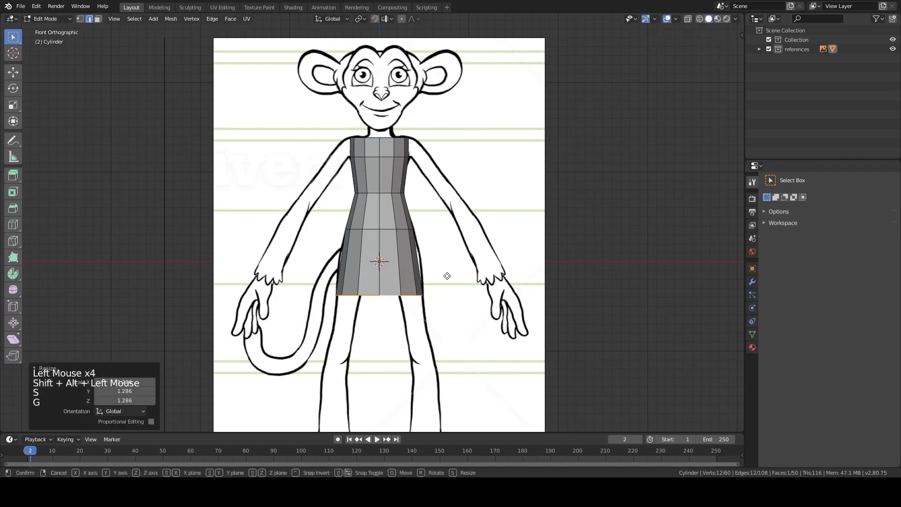
pyautogui.press('g')
pyautogui.press('z')
pyautogui.click(446, 258)
pyautogui.keyDown('alt'); pyautogui.middleClick(450, 244); pyautogui.keyUp('alt')
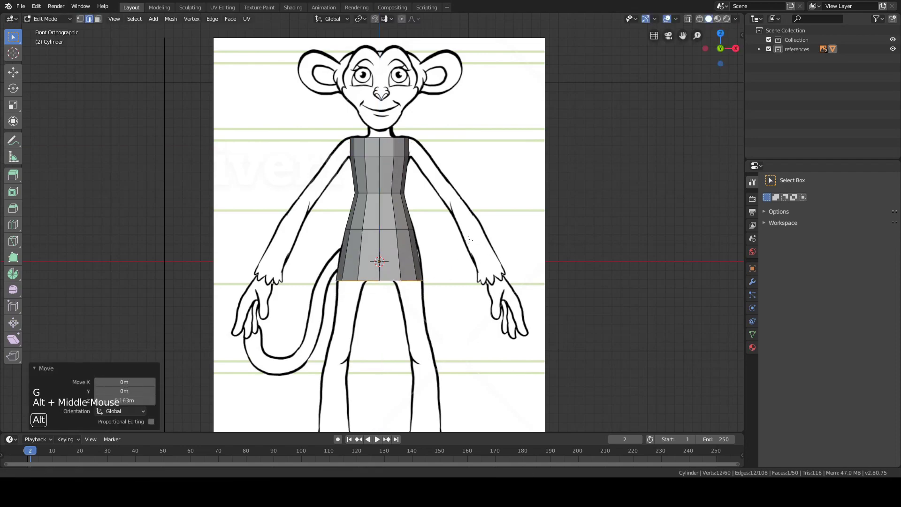
# Examine how the torso's horizontal and vertical edge loops run by selecting several of them in perspective view.
pyautogui.click(477, 225)
pyautogui.keyDown('alt'); pyautogui.moveTo(466, 216); pyautogui.dragTo(406, 221); pyautogui.keyUp('alt')
pyautogui.scroll(2, 404, 217)
pyautogui.keyDown('alt'); pyautogui.keyDown('shift'); pyautogui.click(380, 237); pyautogui.keyUp('shift'); pyautogui.keyUp('alt')
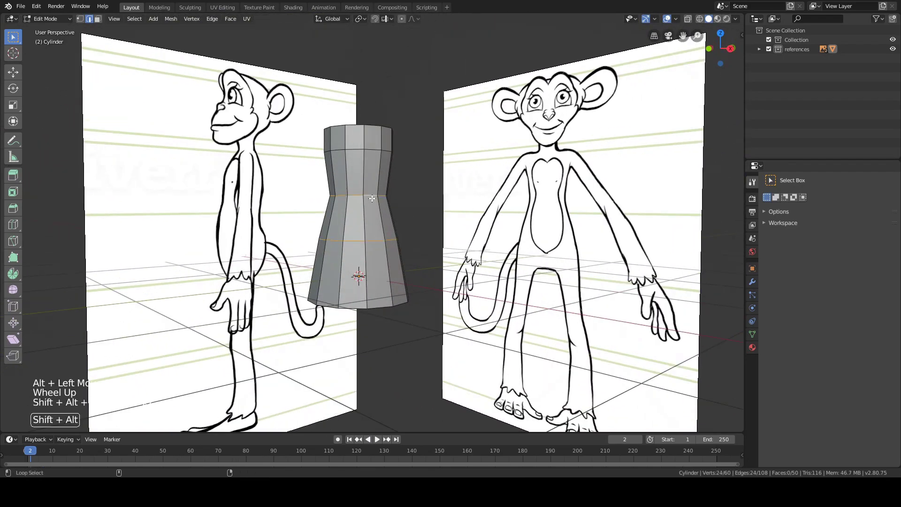
pyautogui.keyDown('alt'); pyautogui.moveTo(371, 149); pyautogui.dragTo(450, 217); pyautogui.keyUp('alt')
pyautogui.click(434, 186)
pyautogui.keyDown('alt'); pyautogui.click(379, 213); pyautogui.keyUp('alt')
pyautogui.keyDown('alt'); pyautogui.keyDown('shift'); pyautogui.click(359, 215); pyautogui.keyUp('shift'); pyautogui.keyUp('alt')
pyautogui.keyDown('alt'); pyautogui.keyDown('shift'); pyautogui.click(341, 216); pyautogui.keyUp('shift'); pyautogui.keyUp('alt')
pyautogui.scroll(-1, 451, 217)
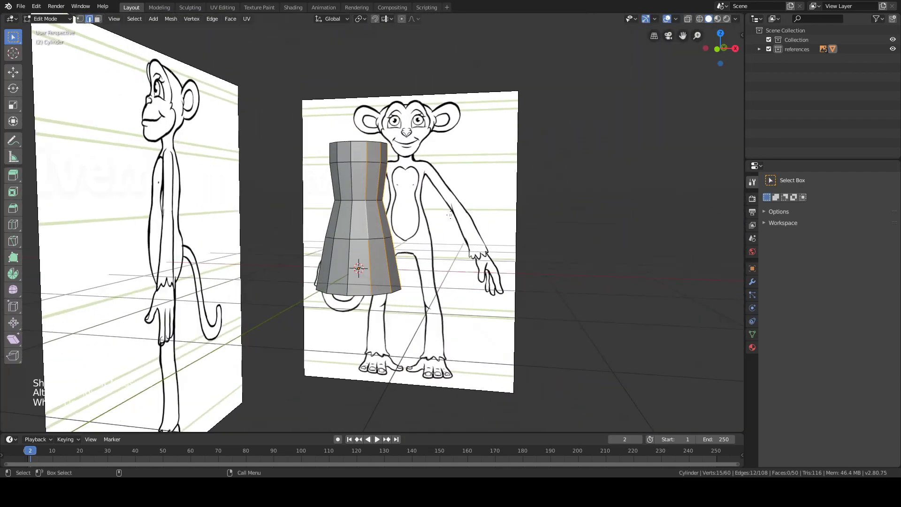
pyautogui.click(567, 191)
pyautogui.keyDown('alt'); pyautogui.moveTo(508, 208); pyautogui.dragTo(410, 209); pyautogui.keyUp('alt')
# In the right orthographic view, narrow the torso's top edge loop along Y only to match the neck in the side reference.
pyautogui.press('q')
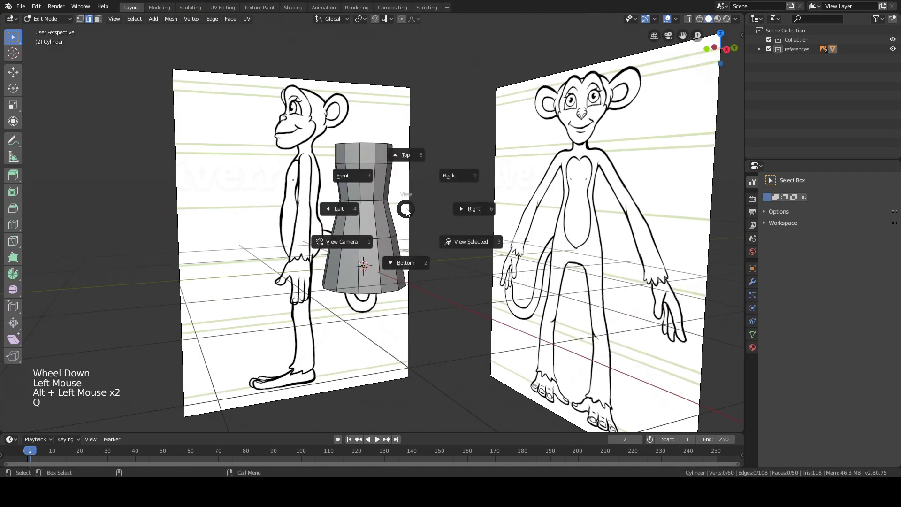
pyautogui.click(463, 207)
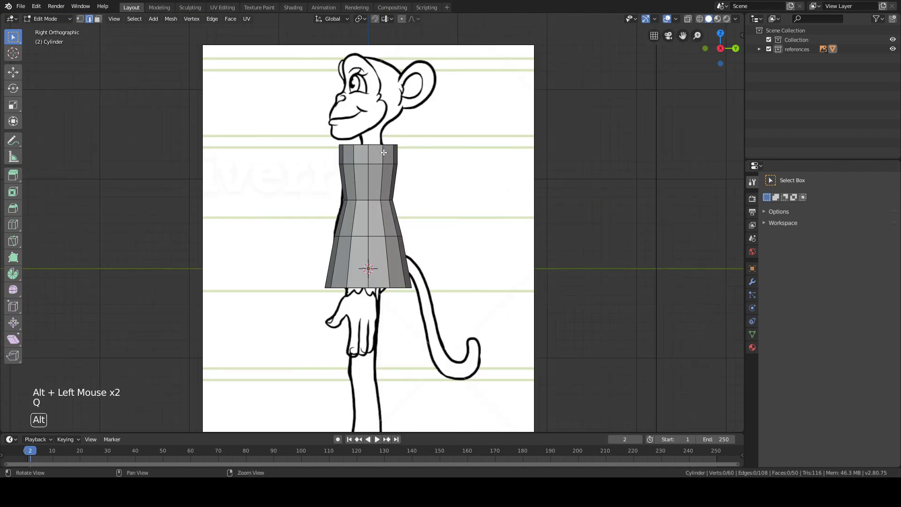
pyautogui.keyDown('alt'); pyautogui.keyDown('shift'); pyautogui.click(384, 153); pyautogui.keyUp('shift'); pyautogui.keyUp('alt')
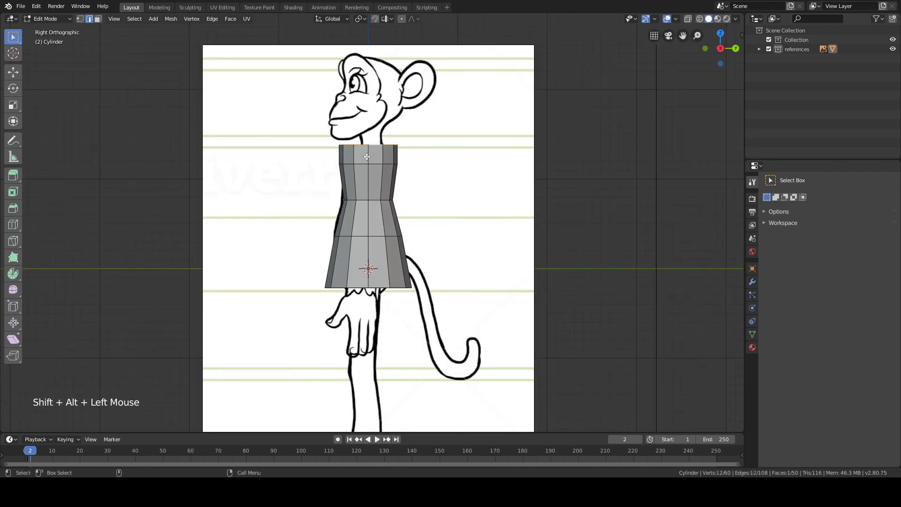
pyautogui.press('s')
pyautogui.press('y')
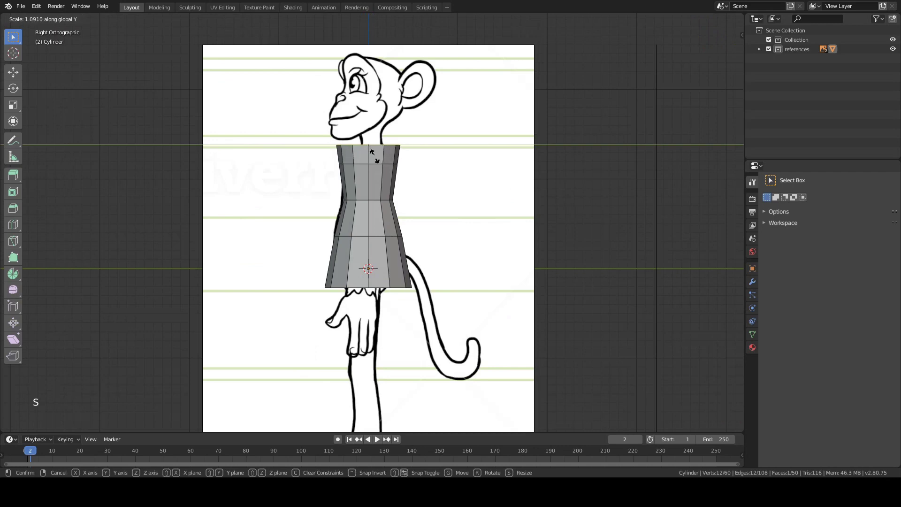
pyautogui.click(368, 145)
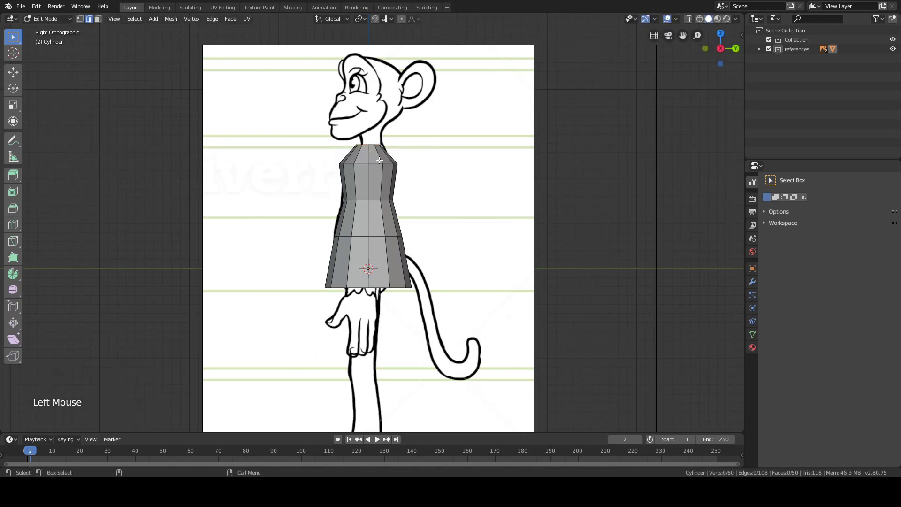
# Scale the loop below the top to 0.774 and the bottom loop to 0.601, both along Y only, to fit the side reference.
pyautogui.keyDown('alt'); pyautogui.keyDown('shift'); pyautogui.click(435, 154); pyautogui.keyUp('shift'); pyautogui.keyUp('alt')
pyautogui.press('s')
pyautogui.press('y')
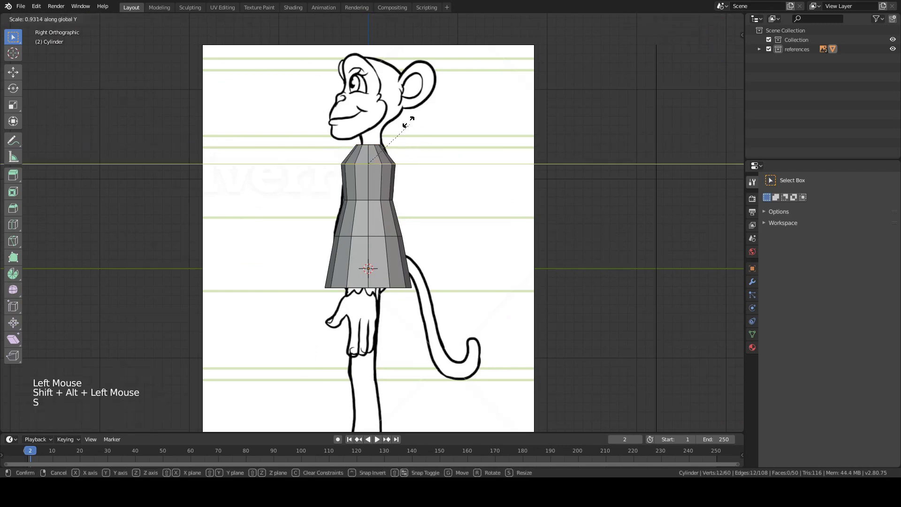
pyautogui.click(458, 198)
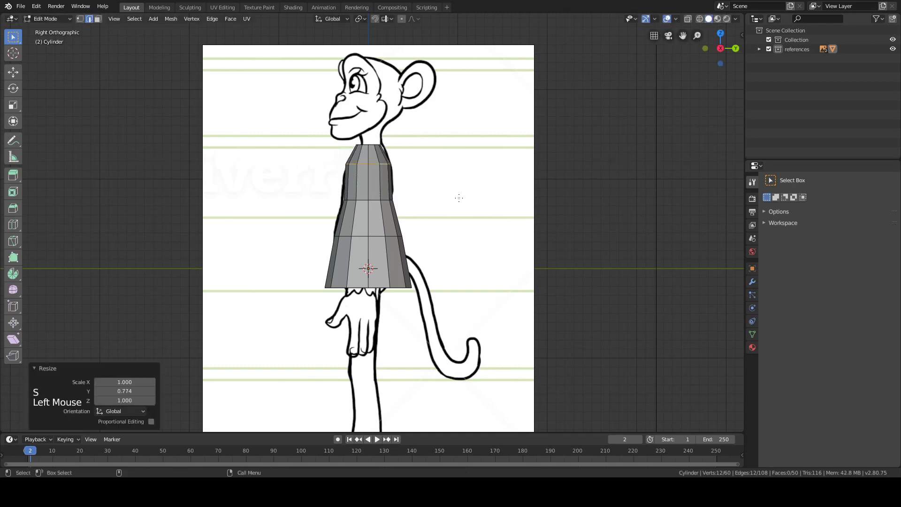
pyautogui.keyDown('alt'); pyautogui.keyDown('shift'); pyautogui.click(410, 278); pyautogui.keyUp('shift'); pyautogui.keyUp('alt')
pyautogui.press('s')
pyautogui.press('y')
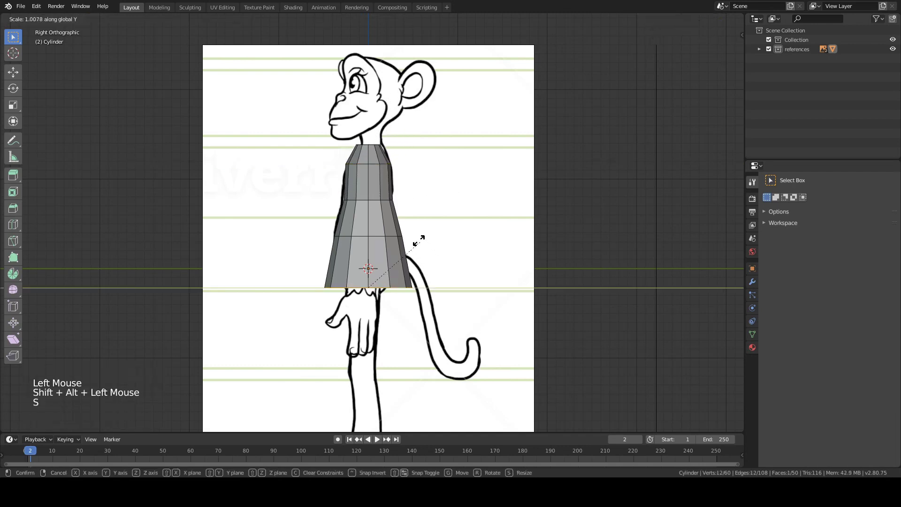
pyautogui.click(469, 211)
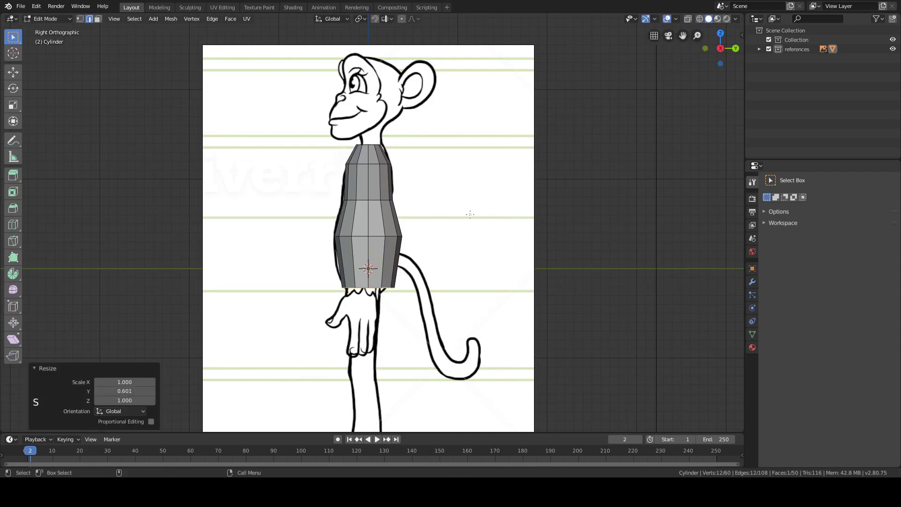
# Return to Object Mode and delete the cylinder torso, leaving only the reference images.
pyautogui.keyDown('alt'); pyautogui.moveTo(469, 211); pyautogui.dragTo(441, 171); pyautogui.keyUp('alt')
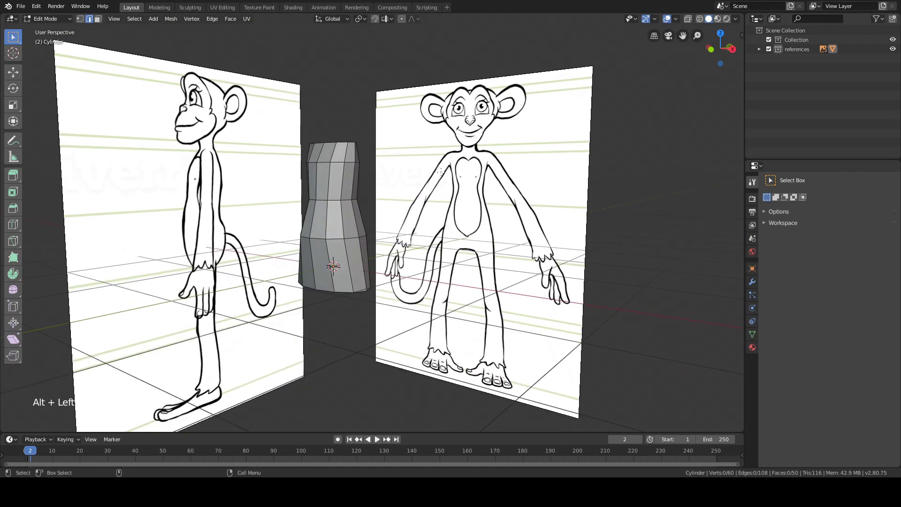
pyautogui.press('Tab')
pyautogui.click(442, 216)
pyautogui.moveTo(443, 218)
pyautogui.keyDown('alt'); pyautogui.mouseDown()
pyautogui.moveTo(458, 233)
pyautogui.moveTo(417, 192)
pyautogui.mouseUp(); pyautogui.keyUp('alt')
pyautogui.press('Tab')
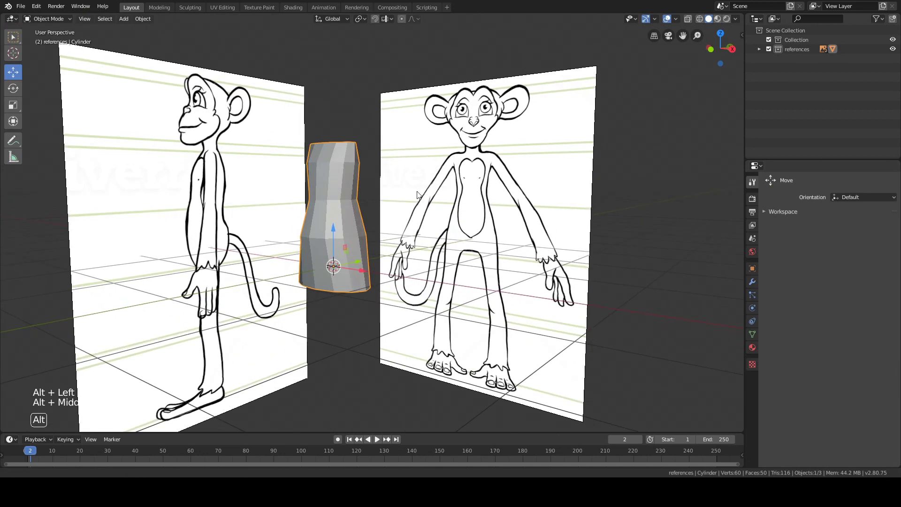
pyautogui.keyDown('alt'); pyautogui.moveTo(417, 191); pyautogui.dragTo(429, 193, button='middle'); pyautogui.keyUp('alt')
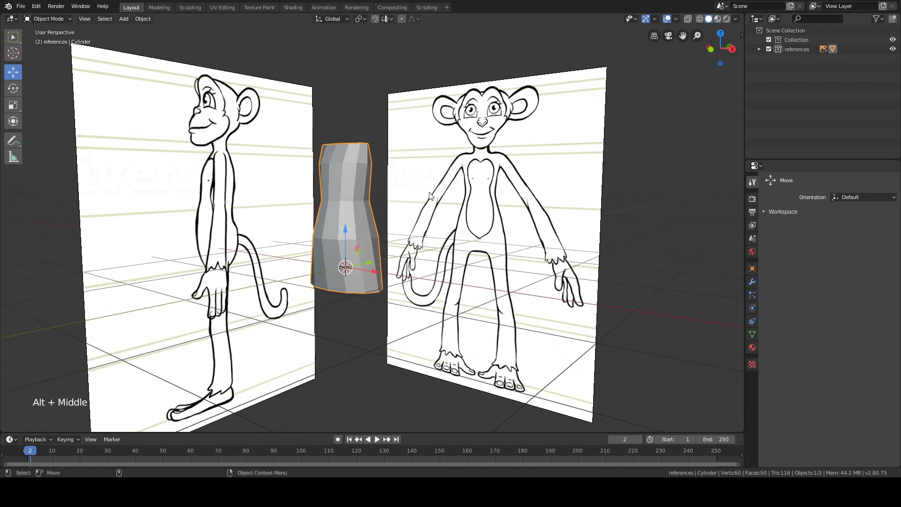
pyautogui.keyDown('alt'); pyautogui.moveTo(430, 195); pyautogui.dragTo(470, 143); pyautogui.keyUp('alt')
pyautogui.press('Delete')
pyautogui.click(649, 147)
pyautogui.keyDown('alt'); pyautogui.moveTo(469, 144); pyautogui.dragTo(443, 155, button='middle'); pyautogui.keyUp('alt')
pyautogui.keyDown('alt'); pyautogui.moveTo(431, 154); pyautogui.dragTo(442, 154); pyautogui.keyUp('alt')
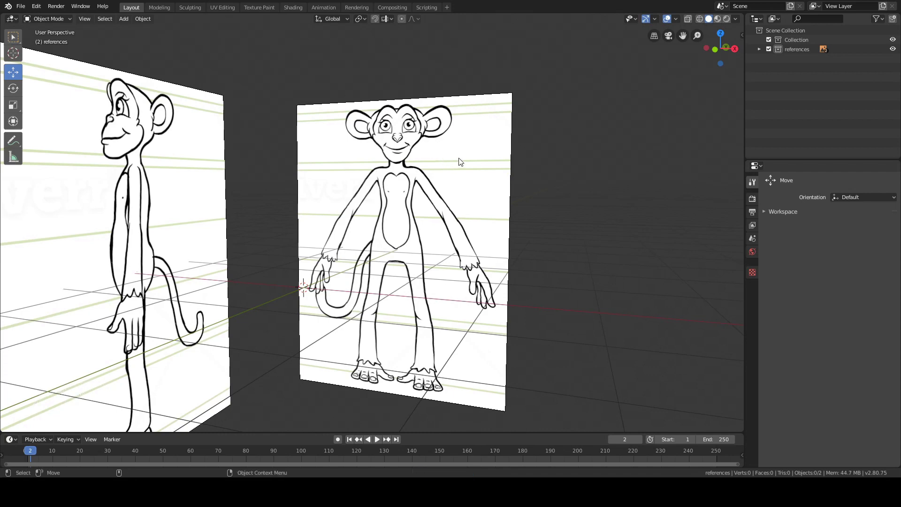
pyautogui.keyDown('alt'); pyautogui.moveTo(479, 196); pyautogui.dragTo(468, 194); pyautogui.keyUp('alt')
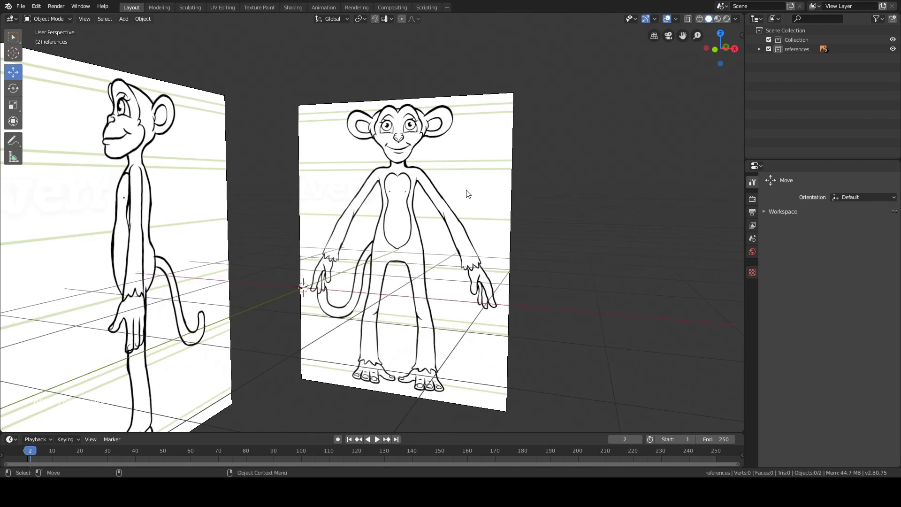
pyautogui.moveTo(436, 191); pyautogui.dragTo(452, 189, button='middle')
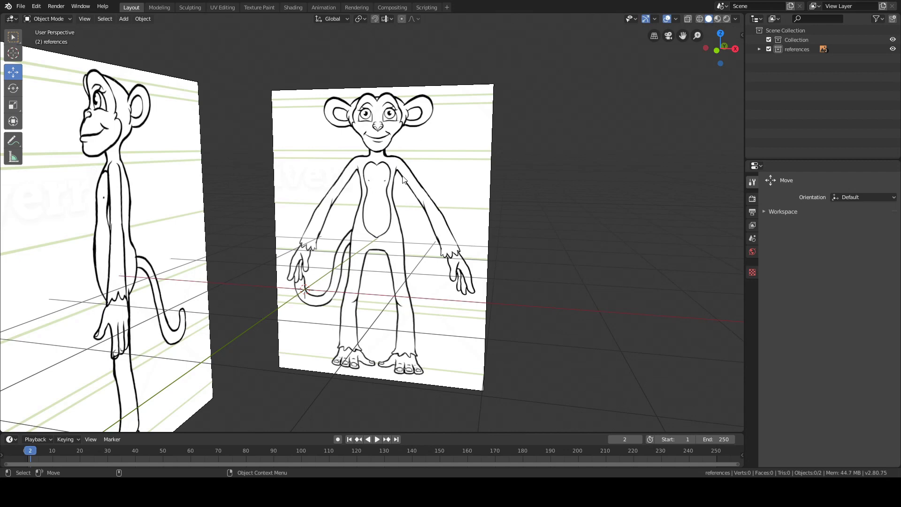
pyautogui.moveTo(402, 180); pyautogui.dragTo(401, 177, button='middle')
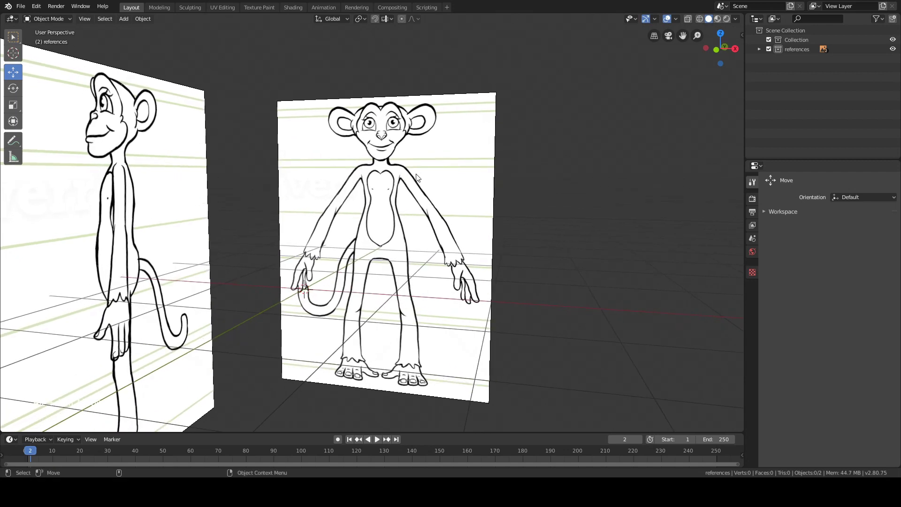
# Switch to the front orthographic view, activate the Annotate tool and frame the monkey's upper body.
pyautogui.press('q')
pyautogui.click(389, 155)
pyautogui.keyDown('alt'); pyautogui.middleClick(430, 167); pyautogui.keyUp('alt')
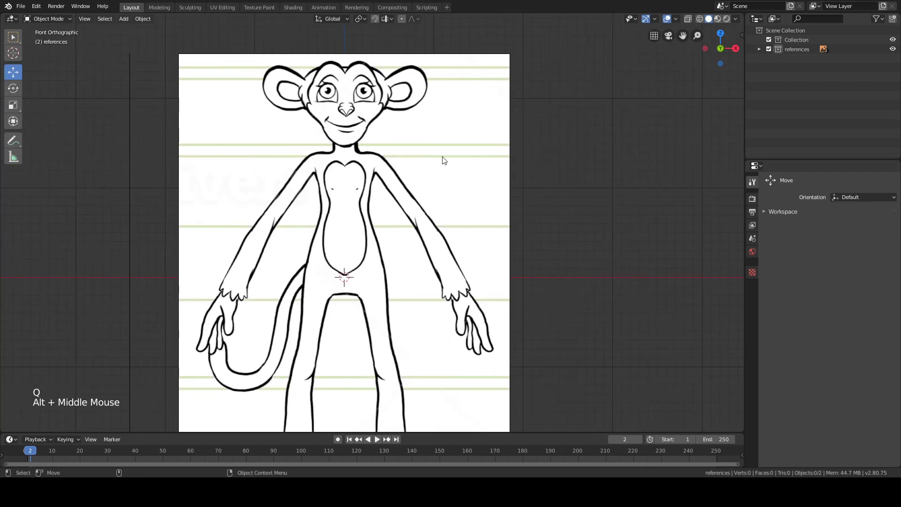
pyautogui.keyDown('alt'); pyautogui.moveTo(437, 160); pyautogui.dragTo(442, 134, button='middle'); pyautogui.keyUp('alt')
pyautogui.keyDown('alt'); pyautogui.moveTo(435, 136); pyautogui.dragTo(428, 148, button='right'); pyautogui.keyUp('alt')
pyautogui.keyDown('alt'); pyautogui.moveTo(428, 147); pyautogui.dragTo(431, 133, button='middle'); pyautogui.keyUp('alt')
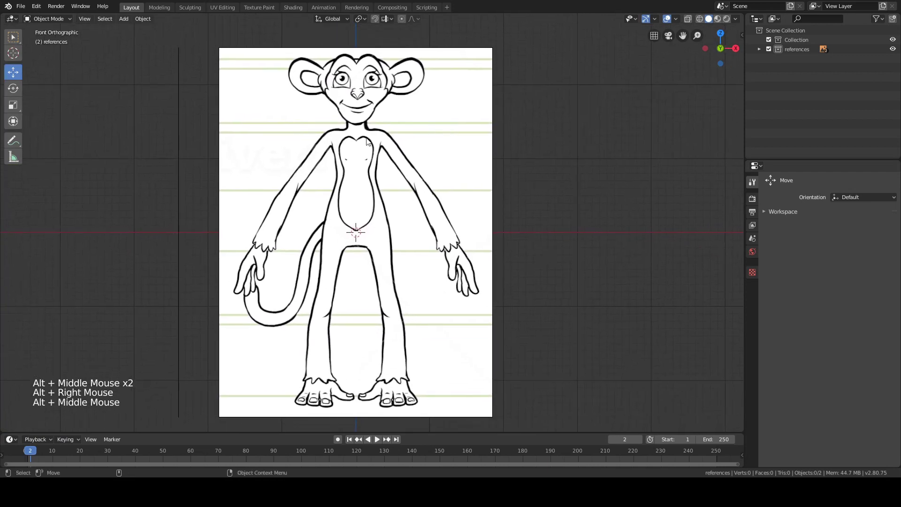
pyautogui.click(13, 141)
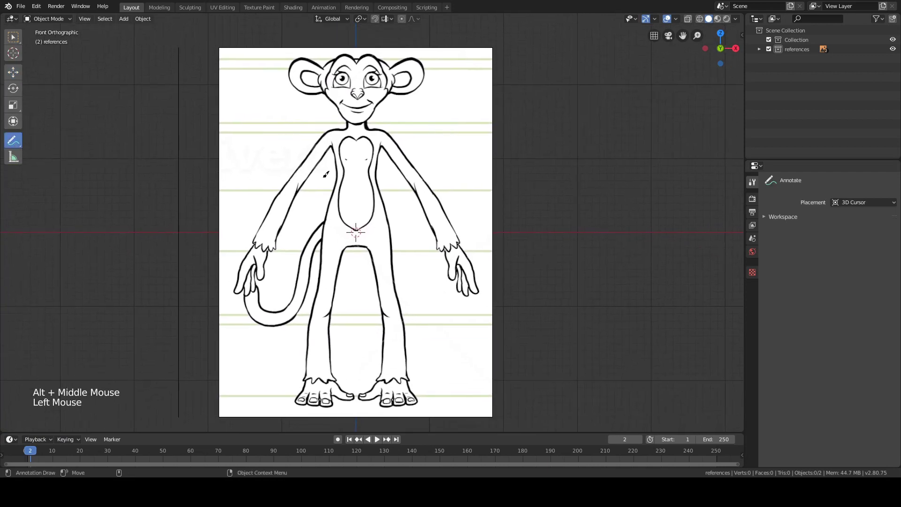
pyautogui.keyDown('alt'); pyautogui.moveTo(325, 174); pyautogui.dragTo(313, 201, button='middle'); pyautogui.keyUp('alt')
pyautogui.keyDown('alt'); pyautogui.moveTo(313, 202); pyautogui.dragTo(320, 150, button='right'); pyautogui.keyUp('alt')
pyautogui.keyDown('alt'); pyautogui.moveTo(319, 150); pyautogui.dragTo(329, 160, button='middle'); pyautogui.keyUp('alt')
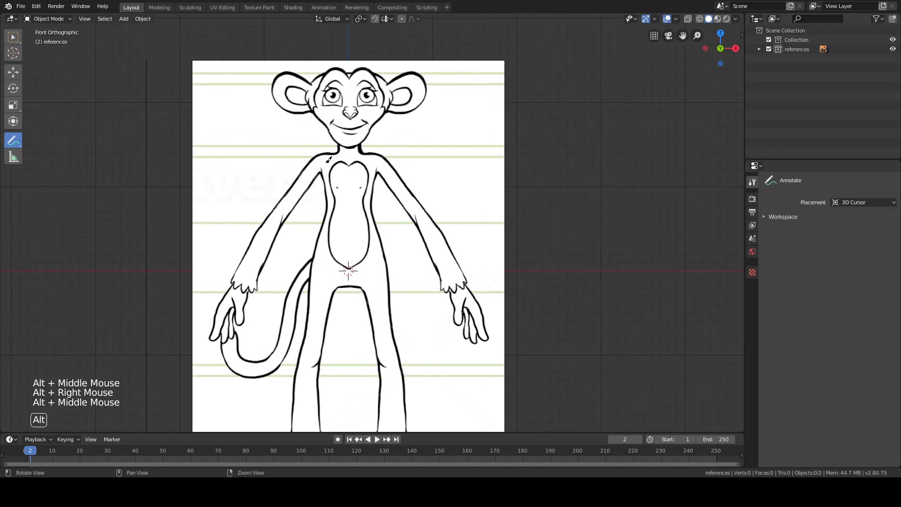
pyautogui.keyDown('alt'); pyautogui.moveTo(329, 159); pyautogui.dragTo(344, 161, button='right'); pyautogui.keyUp('alt')
pyautogui.keyDown('alt'); pyautogui.moveTo(344, 161); pyautogui.dragTo(348, 150, button='middle'); pyautogui.keyUp('alt')
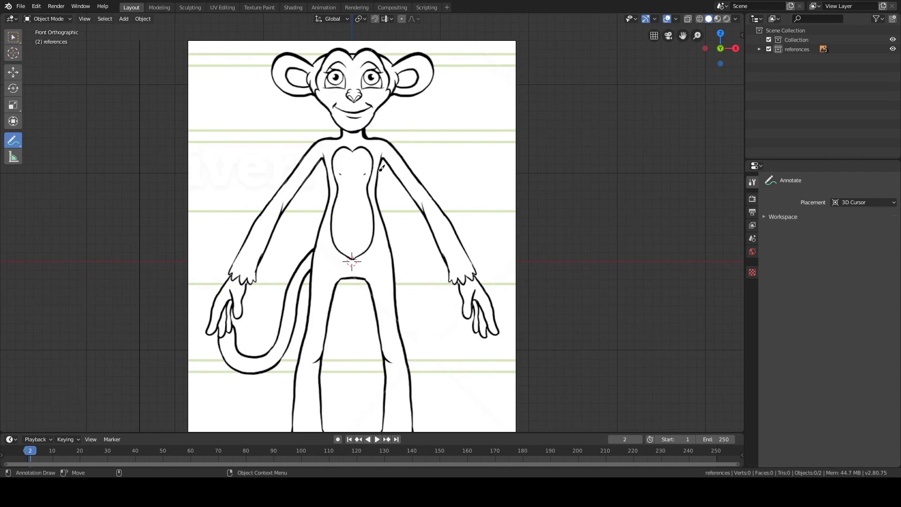
pyautogui.moveTo(381, 168)
pyautogui.keyDown('alt'); pyautogui.mouseDown(button='middle')
pyautogui.moveTo(391, 133)
pyautogui.moveTo(369, 134)
pyautogui.moveTo(381, 173)
pyautogui.mouseUp(button='middle'); pyautogui.keyUp('alt')
pyautogui.click(391, 151)
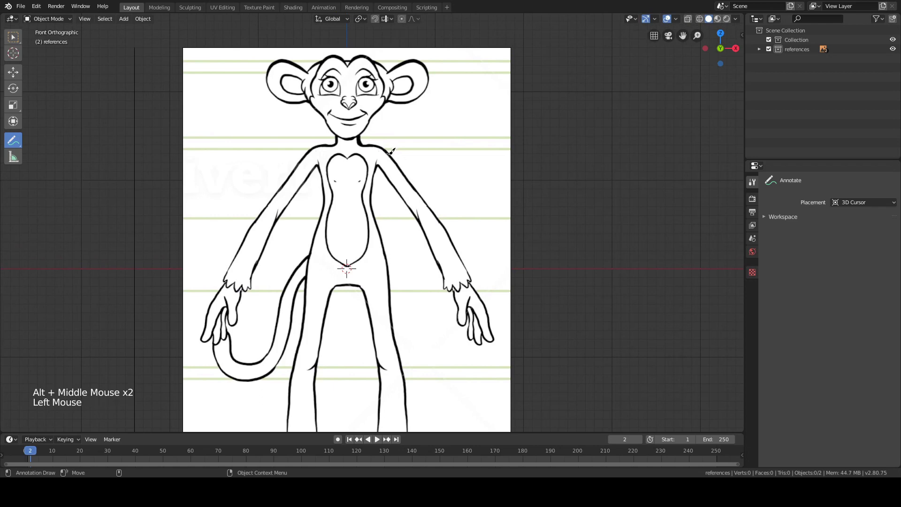
pyautogui.moveTo(416, 179); pyautogui.dragTo(428, 203)
pyautogui.moveTo(381, 166); pyautogui.dragTo(420, 214)
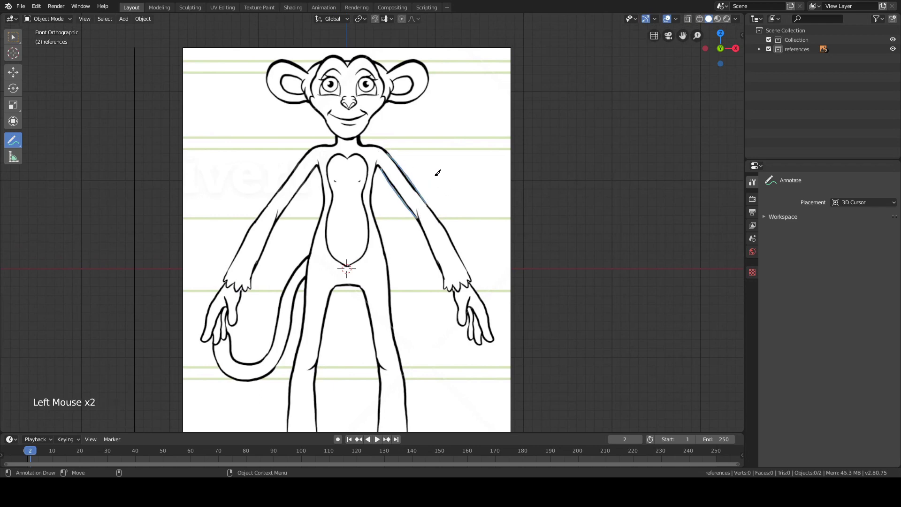
pyautogui.hotkey('ctrl', 'z')
pyautogui.hotkey('ctrl', 'z')
pyautogui.hotkey('ctrl', 'z')
pyautogui.hotkey('ctrl', 'z')
pyautogui.hotkey('ctrl', 'z')
pyautogui.hotkey('ctrl', 'z')
# Set the annotation color to a bright red with hue 0.979 and saturation 1.000, and raise its brightness.
pyautogui.click(742, 35)
pyautogui.click(739, 35)
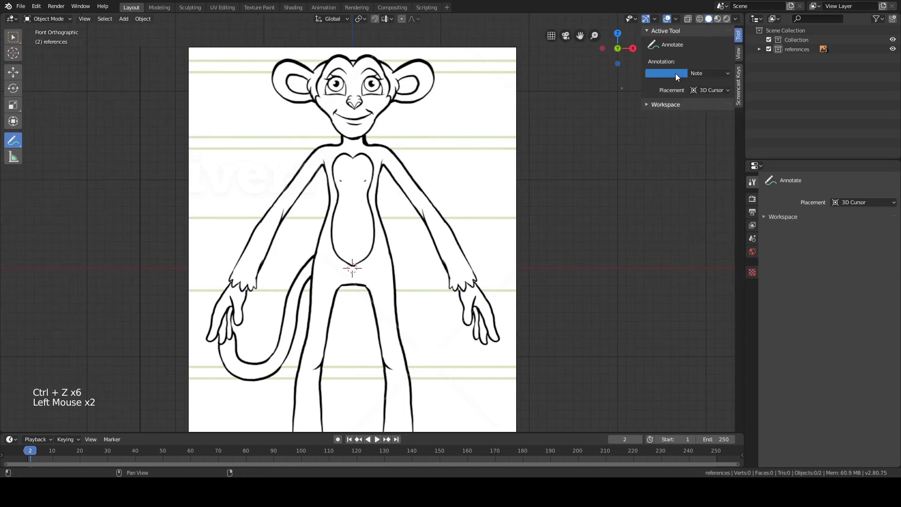
pyautogui.click(677, 76)
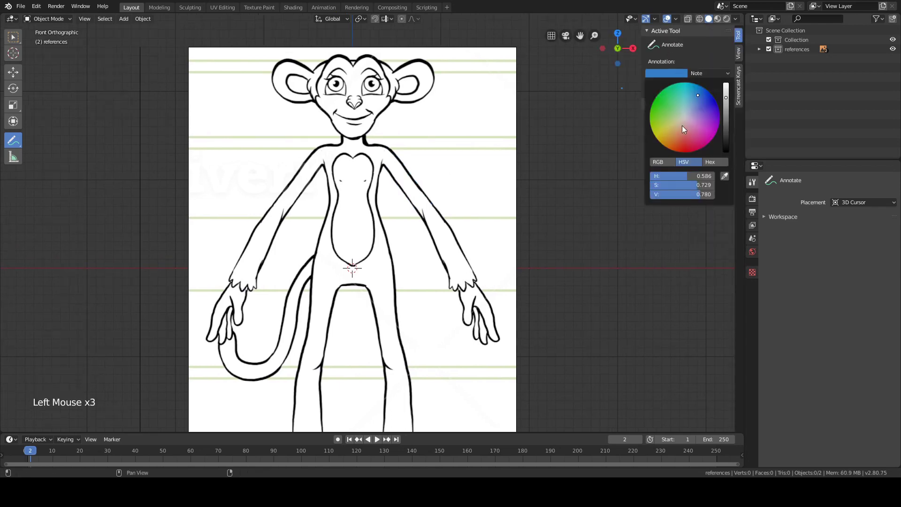
pyautogui.moveTo(682, 125)
pyautogui.mouseDown()
pyautogui.moveTo(694, 148)
pyautogui.moveTo(678, 141)
pyautogui.moveTo(689, 152)
pyautogui.mouseUp()
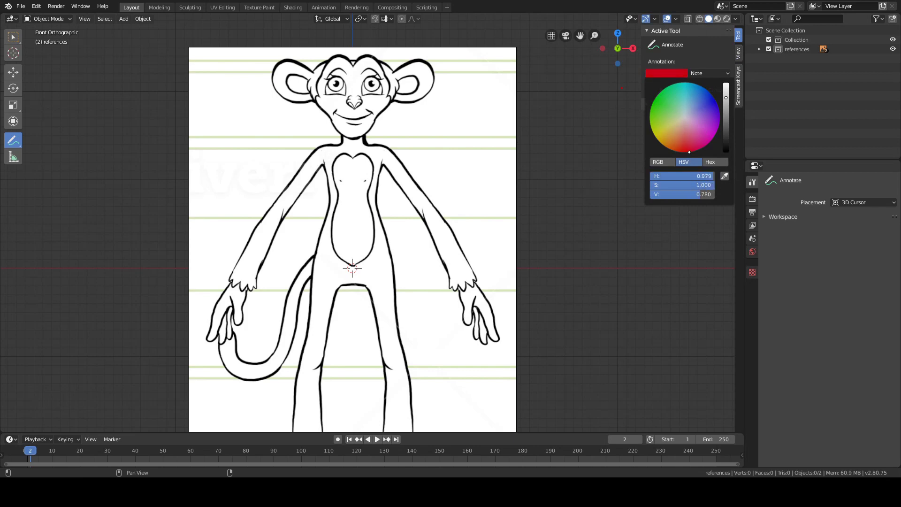
pyautogui.moveTo(725, 99); pyautogui.dragTo(726, 87)
pyautogui.middleClick(543, 112)
pyautogui.keyDown('alt'); pyautogui.moveTo(521, 152); pyautogui.dragTo(520, 150, button='middle'); pyautogui.keyUp('alt')
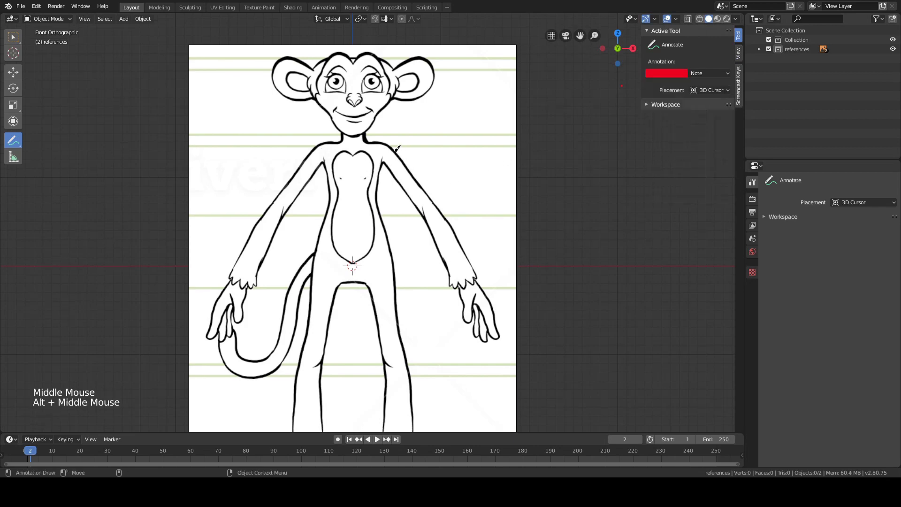
# Trace both edges of the upper arm beside the torso on the front reference with red annotation strokes.
pyautogui.moveTo(395, 151)
pyautogui.mouseDown()
pyautogui.moveTo(416, 172)
pyautogui.moveTo(408, 190)
pyautogui.mouseUp()
pyautogui.moveTo(421, 196)
pyautogui.keyDown('alt'); pyautogui.mouseDown(button='middle')
pyautogui.moveTo(439, 189)
pyautogui.moveTo(441, 199)
pyautogui.mouseUp(button='middle'); pyautogui.keyUp('alt')
pyautogui.moveTo(427, 194); pyautogui.dragTo(461, 255)
pyautogui.moveTo(449, 179)
pyautogui.mouseDown()
pyautogui.moveTo(451, 201)
pyautogui.moveTo(484, 256)
pyautogui.mouseUp()
pyautogui.hotkey('ctrl', 'z')
pyautogui.hotkey('ctrl', 'z')
pyautogui.hotkey('ctrl', 'z')
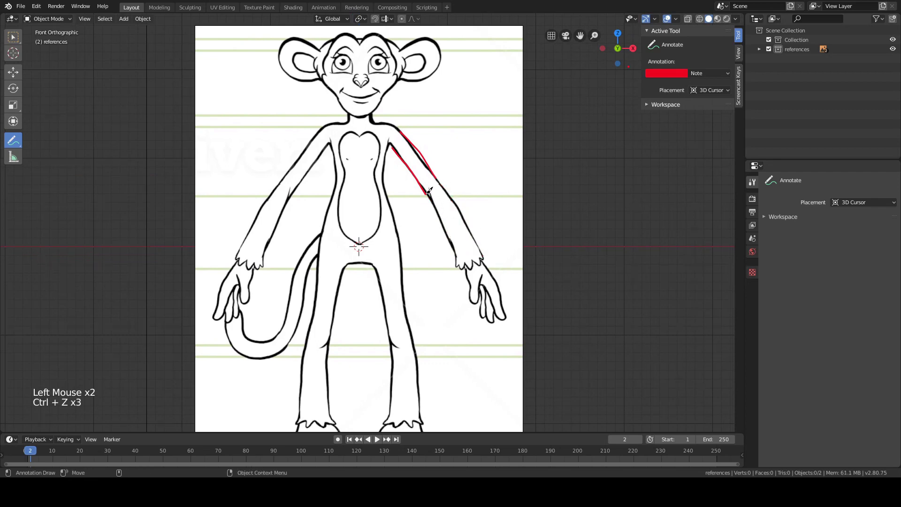
# Trace both edges of the forearm down to the furry cuff and close the outline across the wrist.
pyautogui.moveTo(432, 203); pyautogui.dragTo(451, 237)
pyautogui.moveTo(442, 179)
pyautogui.mouseDown()
pyautogui.moveTo(488, 256)
pyautogui.moveTo(473, 256)
pyautogui.mouseUp()
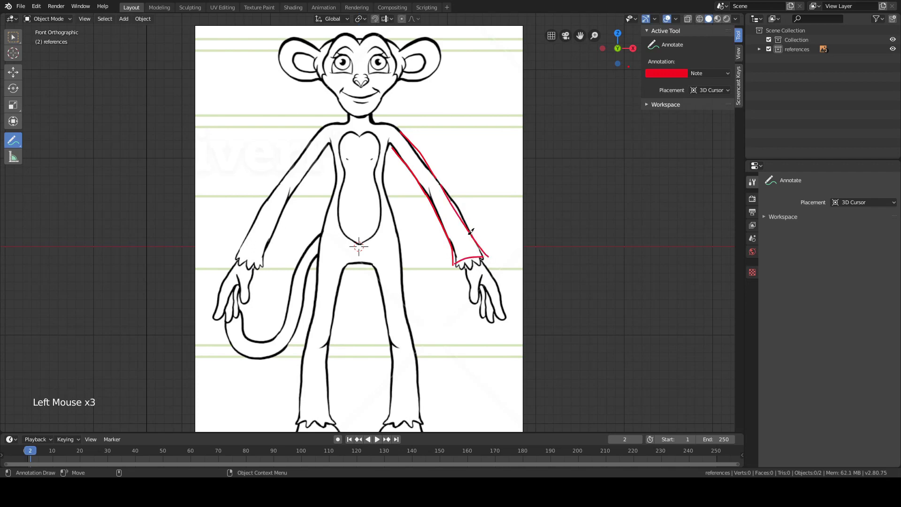
pyautogui.keyDown('alt'); pyautogui.middleClick(405, 223); pyautogui.keyUp('alt')
pyautogui.keyDown('alt'); pyautogui.middleClick(395, 257); pyautogui.keyUp('alt')
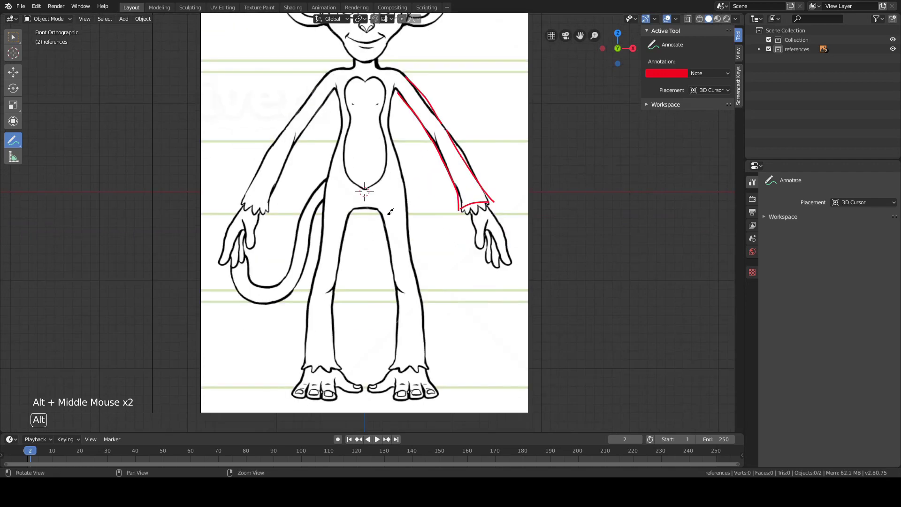
# Trace both edges of the thigh and shin of one leg on the front reference with red annotation strokes.
pyautogui.moveTo(380, 212); pyautogui.dragTo(401, 265)
pyautogui.hotkey('ctrl', 'z')
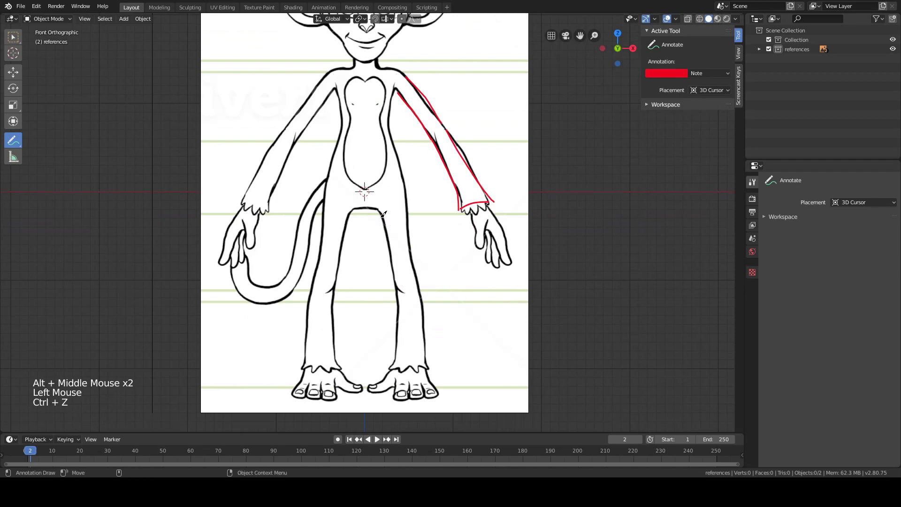
pyautogui.moveTo(381, 216)
pyautogui.mouseDown()
pyautogui.moveTo(398, 288)
pyautogui.moveTo(418, 246)
pyautogui.moveTo(424, 294)
pyautogui.mouseUp()
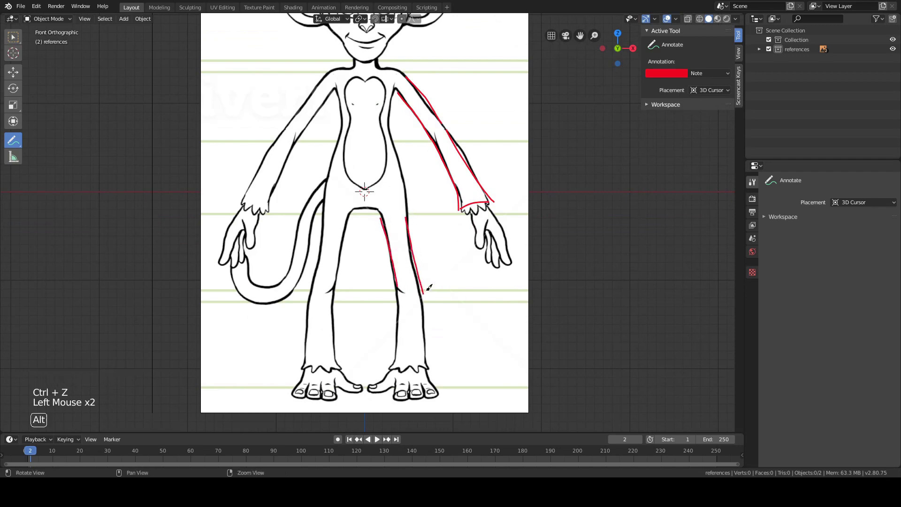
pyautogui.keyDown('alt'); pyautogui.middleClick(424, 294); pyautogui.keyUp('alt')
pyautogui.moveTo(397, 261); pyautogui.dragTo(396, 323)
pyautogui.moveTo(428, 243); pyautogui.dragTo(434, 323)
# Try outlining the torso as a tapered box from the armpits to the hips with a curve across the chest.
pyautogui.keyDown('alt'); pyautogui.middleClick(353, 163); pyautogui.keyUp('alt')
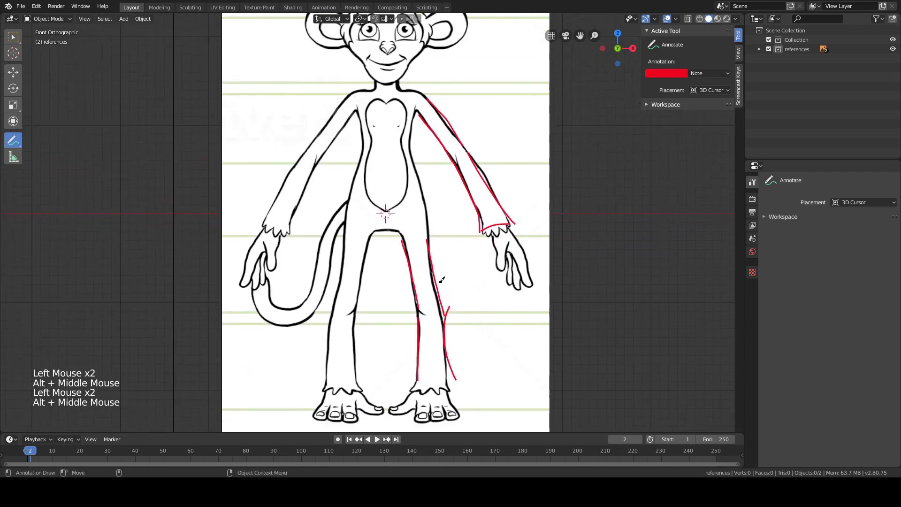
pyautogui.keyDown('alt'); pyautogui.middleClick(371, 188); pyautogui.keyUp('alt')
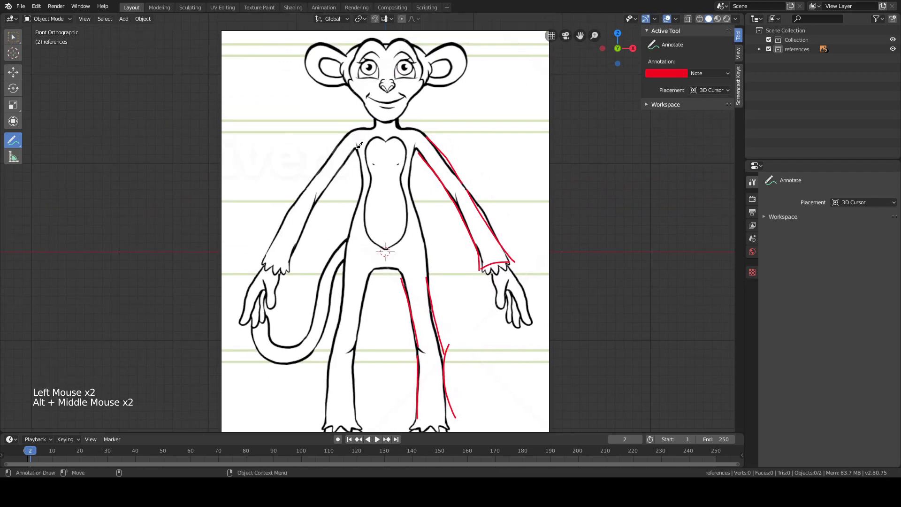
pyautogui.moveTo(358, 147)
pyautogui.mouseDown()
pyautogui.moveTo(350, 263)
pyautogui.moveTo(420, 263)
pyautogui.moveTo(417, 164)
pyautogui.moveTo(359, 149)
pyautogui.moveTo(409, 143)
pyautogui.moveTo(374, 164)
pyautogui.moveTo(414, 151)
pyautogui.mouseUp()
pyautogui.hotkey('ctrl', 'z')
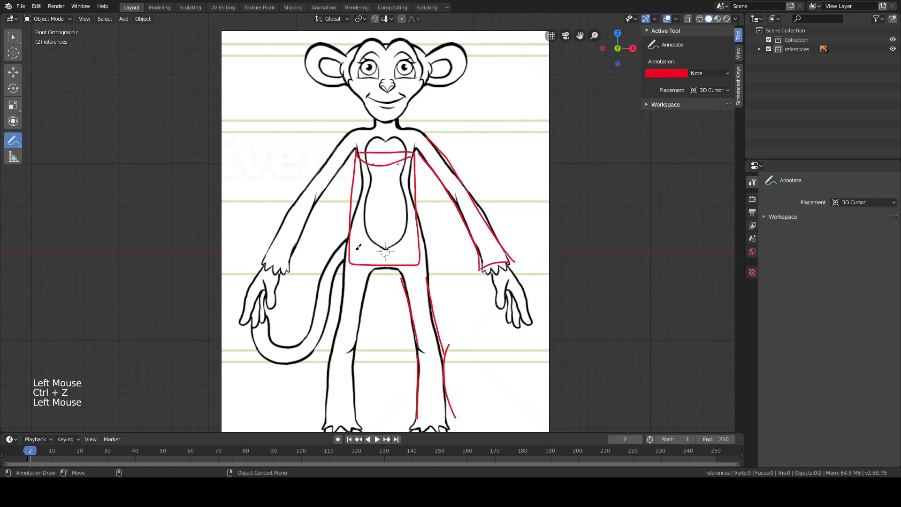
pyautogui.moveTo(351, 258); pyautogui.dragTo(413, 250)
pyautogui.hotkey('ctrl', 'z')
pyautogui.hotkey('ctrl', 'z')
pyautogui.hotkey('ctrl', 'z')
pyautogui.hotkey('ctrl', 'z')
pyautogui.hotkey('ctrl', 'z')
pyautogui.hotkey('ctrl', 'z')
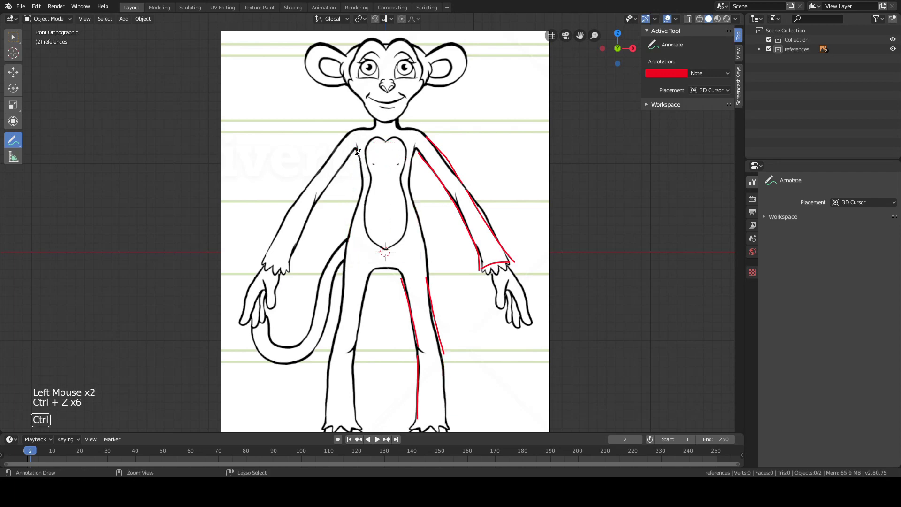
# Trace the torso's two curved sides from the armpits to the hips and join them with a line above the crotch.
pyautogui.moveTo(354, 149)
pyautogui.mouseDown()
pyautogui.moveTo(363, 202)
pyautogui.moveTo(350, 244)
pyautogui.mouseUp()
pyautogui.moveTo(414, 149); pyautogui.dragTo(432, 265)
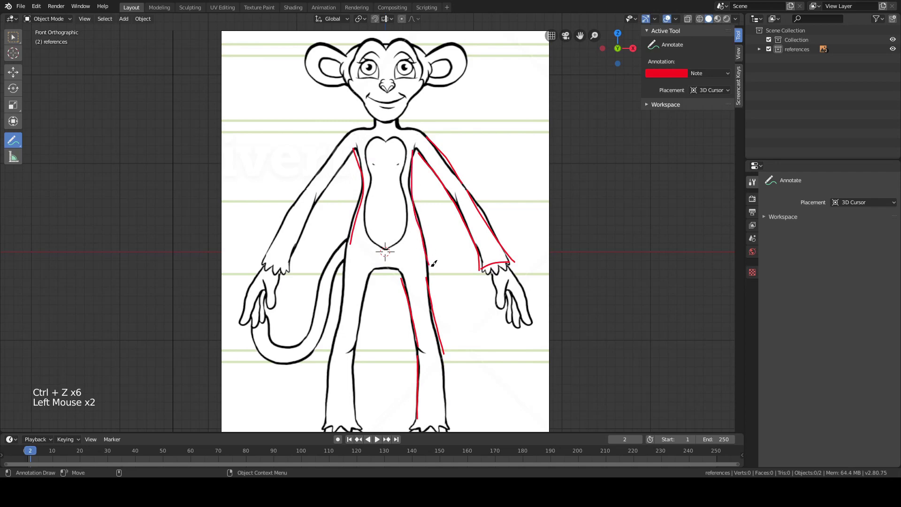
pyautogui.moveTo(351, 241)
pyautogui.mouseDown()
pyautogui.moveTo(344, 269)
pyautogui.moveTo(413, 264)
pyautogui.mouseUp()
# Trace both edges of the tail from the hip down around its bend with annotation strokes.
pyautogui.keyDown('alt'); pyautogui.middleClick(348, 242); pyautogui.keyUp('alt')
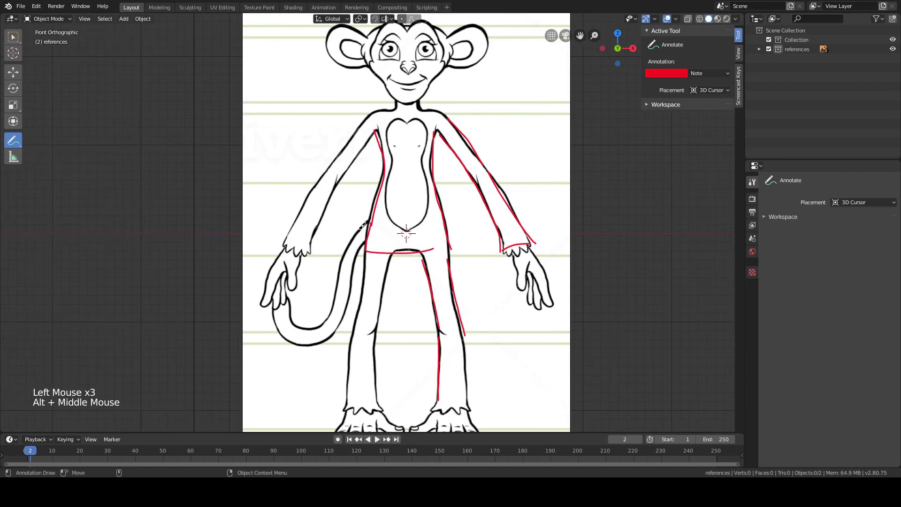
pyautogui.click(363, 229)
pyautogui.moveTo(337, 300)
pyautogui.mouseDown()
pyautogui.moveTo(315, 326)
pyautogui.moveTo(283, 324)
pyautogui.moveTo(298, 339)
pyautogui.moveTo(286, 336)
pyautogui.mouseUp()
pyautogui.click(363, 246)
# Outline the thumb of the hand below the annotated arm.
pyautogui.keyDown('alt'); pyautogui.middleClick(389, 208); pyautogui.keyUp('alt')
pyautogui.keyDown('alt'); pyautogui.middleClick(386, 211); pyautogui.keyUp('alt')
pyautogui.keyDown('alt'); pyautogui.middleClick(438, 268); pyautogui.keyUp('alt')
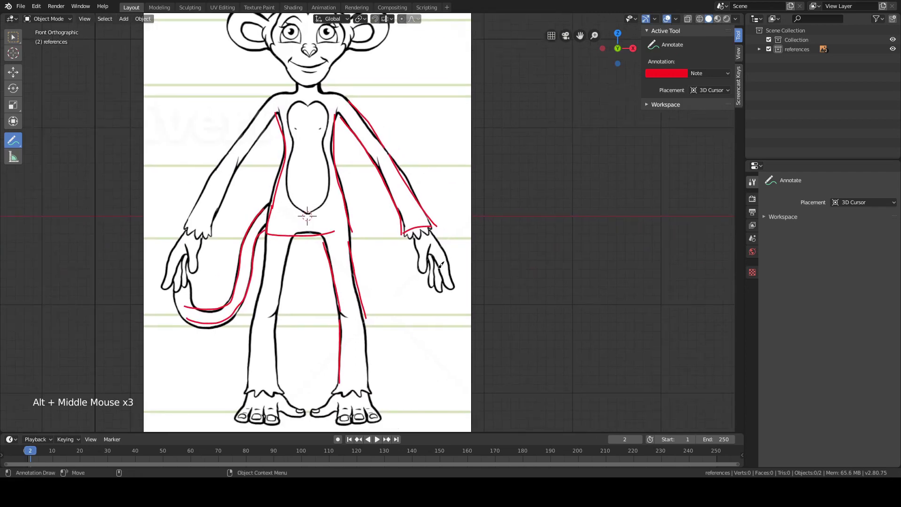
pyautogui.moveTo(415, 243); pyautogui.dragTo(421, 264)
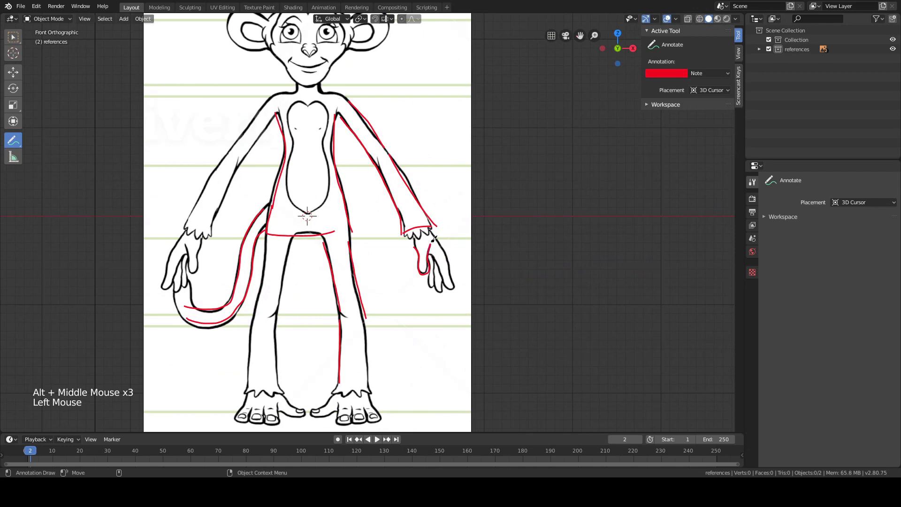
# Trace the inner and outer edges of the other arm, on the tail side, from the cuff up to the shoulder.
pyautogui.keyDown('alt'); pyautogui.middleClick(427, 241); pyautogui.keyUp('alt')
pyautogui.keyDown('alt'); pyautogui.middleClick(420, 241); pyautogui.keyUp('alt')
pyautogui.keyDown('alt'); pyautogui.middleClick(414, 242); pyautogui.keyUp('alt')
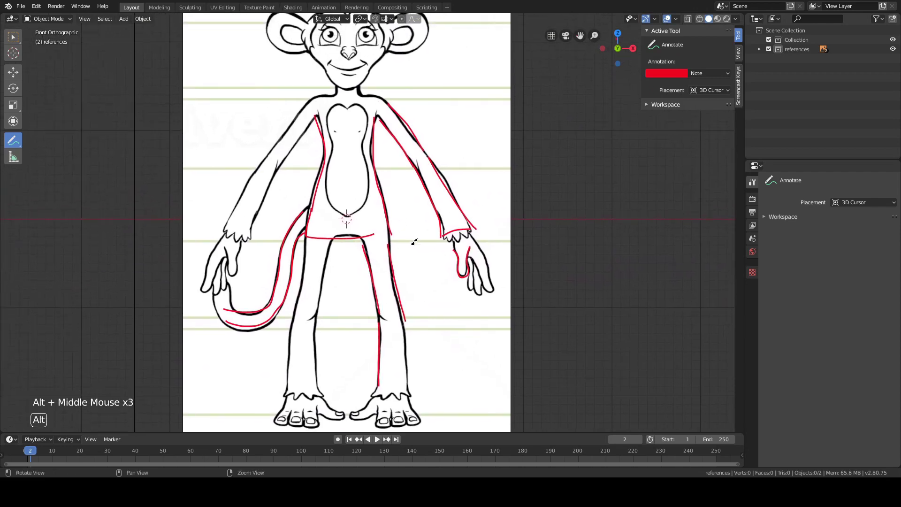
pyautogui.keyDown('alt'); pyautogui.middleClick(414, 239); pyautogui.keyUp('alt')
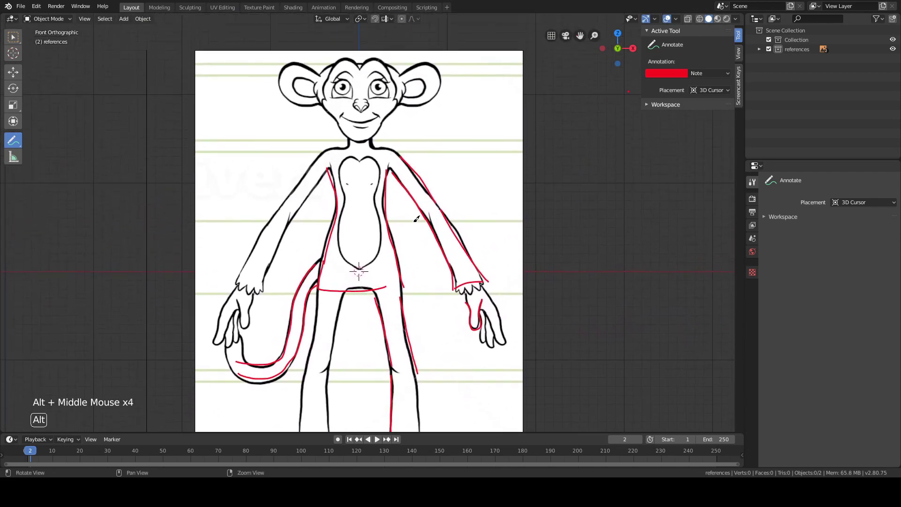
pyautogui.keyDown('alt'); pyautogui.middleClick(374, 201); pyautogui.keyUp('alt')
pyautogui.keyDown('alt'); pyautogui.middleClick(367, 186); pyautogui.keyUp('alt')
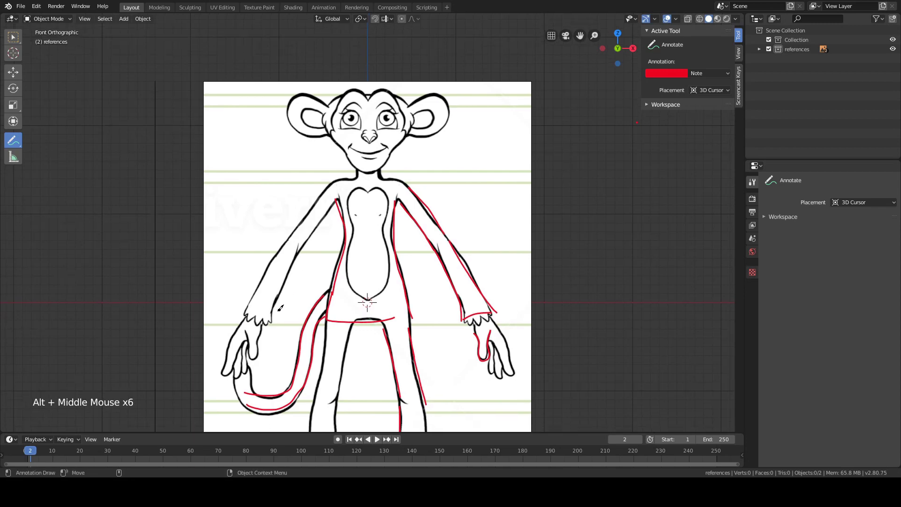
pyautogui.moveTo(280, 308)
pyautogui.mouseDown()
pyautogui.moveTo(291, 263)
pyautogui.moveTo(328, 211)
pyautogui.mouseUp()
pyautogui.moveTo(243, 312); pyautogui.dragTo(327, 194)
# Try marking the neck below the chin with short annotation strokes.
pyautogui.keyDown('alt'); pyautogui.scroll(1, 327, 195); pyautogui.keyUp('alt')
pyautogui.keyDown('alt'); pyautogui.moveTo(335, 258); pyautogui.dragTo(331, 216, button='middle'); pyautogui.keyUp('alt')
pyautogui.keyDown('alt'); pyautogui.moveTo(307, 277); pyautogui.dragTo(295, 230, button='middle'); pyautogui.keyUp('alt')
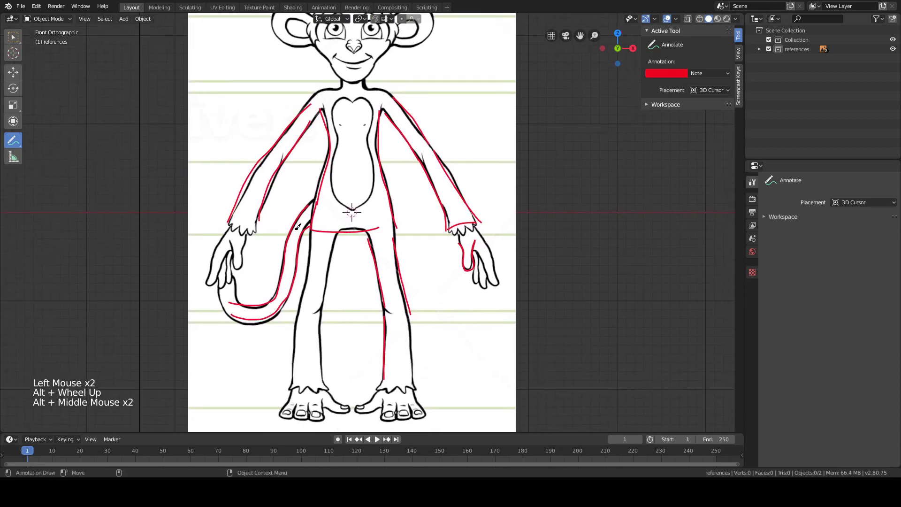
pyautogui.keyDown('alt'); pyautogui.moveTo(380, 230); pyautogui.dragTo(373, 268, button='middle'); pyautogui.keyUp('alt')
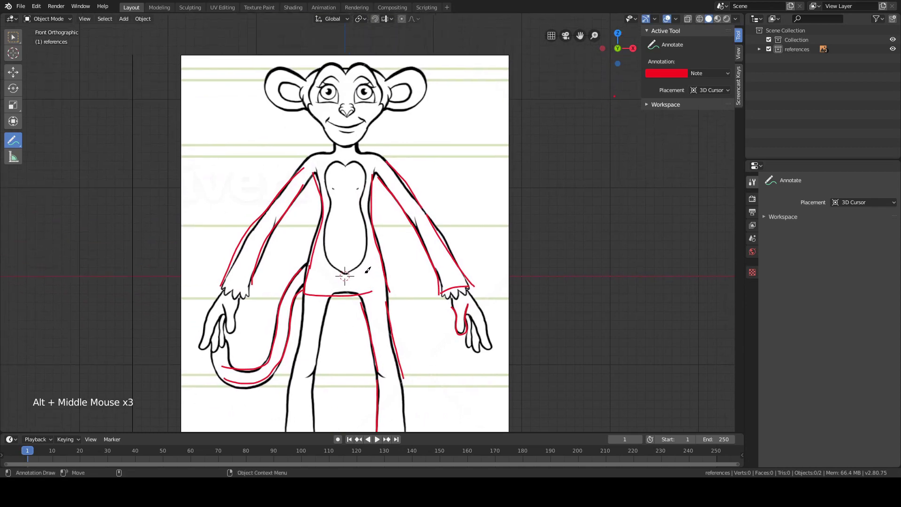
pyautogui.keyDown('alt'); pyautogui.moveTo(316, 188); pyautogui.dragTo(287, 207, button='middle'); pyautogui.keyUp('alt')
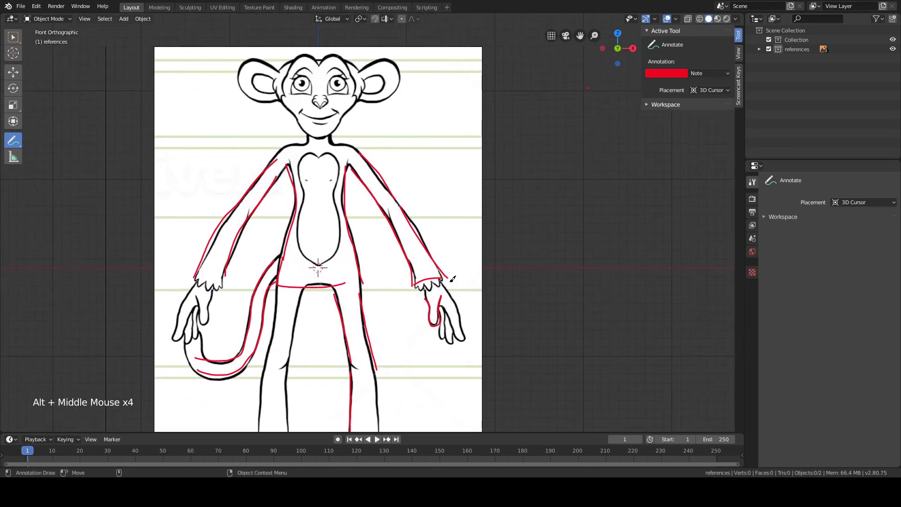
pyautogui.moveTo(325, 250)
pyautogui.keyDown('alt'); pyautogui.mouseDown(button='middle')
pyautogui.moveTo(316, 198)
pyautogui.moveTo(325, 245)
pyautogui.mouseUp(button='middle'); pyautogui.keyUp('alt')
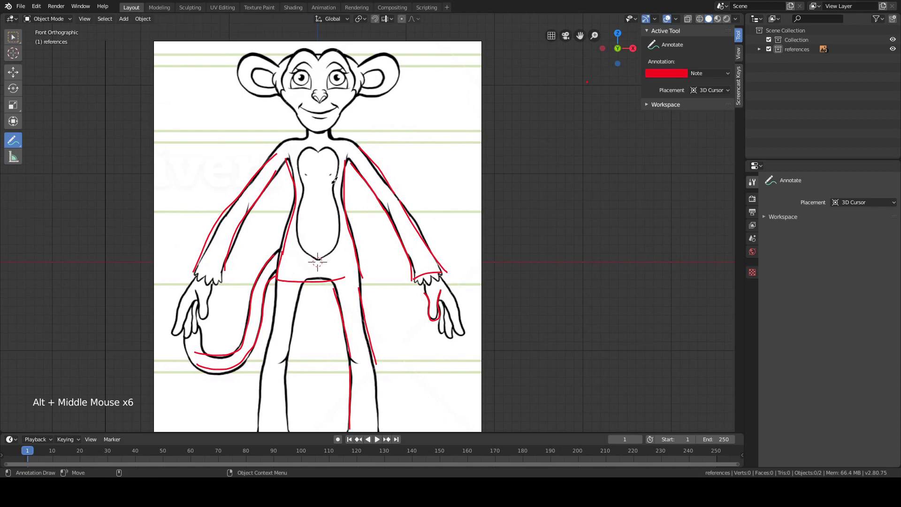
pyautogui.keyDown('alt'); pyautogui.moveTo(334, 180); pyautogui.dragTo(309, 147, button='middle'); pyautogui.keyUp('alt')
pyautogui.moveTo(309, 137); pyautogui.dragTo(308, 145)
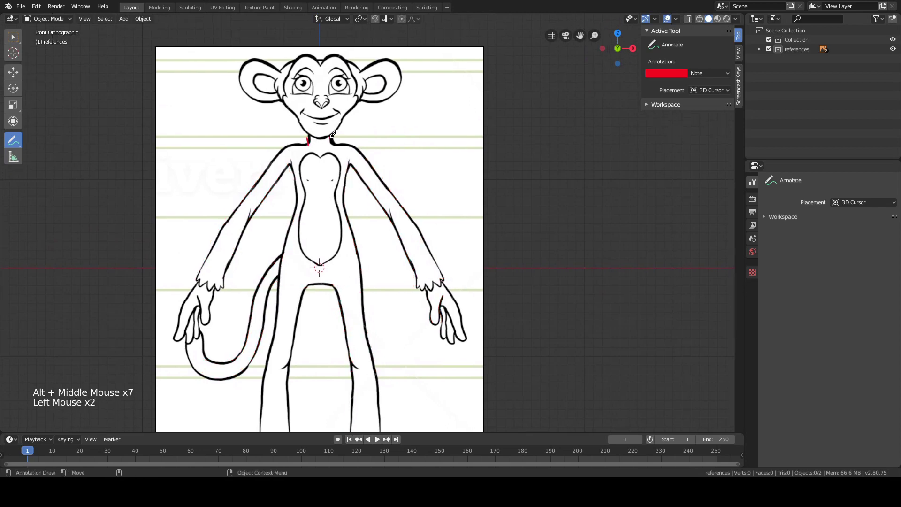
pyautogui.moveTo(356, 195)
pyautogui.keyDown('alt'); pyautogui.mouseDown(button='middle')
pyautogui.moveTo(370, 177)
pyautogui.moveTo(375, 202)
pyautogui.moveTo(387, 200)
pyautogui.moveTo(391, 215)
pyautogui.mouseUp(button='middle'); pyautogui.keyUp('alt')
pyautogui.hotkey('ctrl', 'z')
pyautogui.hotkey('ctrl', 'z')
pyautogui.hotkey('ctrl', 'z')
# At frame 0, outline the head with a wide oval down to the mouth and add a rounded muzzle shape around the mouth and chin.
pyautogui.keyDown('alt'); pyautogui.scroll(1, 373, 196); pyautogui.keyUp('alt')
pyautogui.scroll(4, 372, 194)
pyautogui.keyDown('alt'); pyautogui.moveTo(340, 199); pyautogui.dragTo(337, 181, button='right'); pyautogui.keyUp('alt')
pyautogui.keyDown('alt'); pyautogui.moveTo(337, 179); pyautogui.dragTo(343, 198, button='middle'); pyautogui.keyUp('alt')
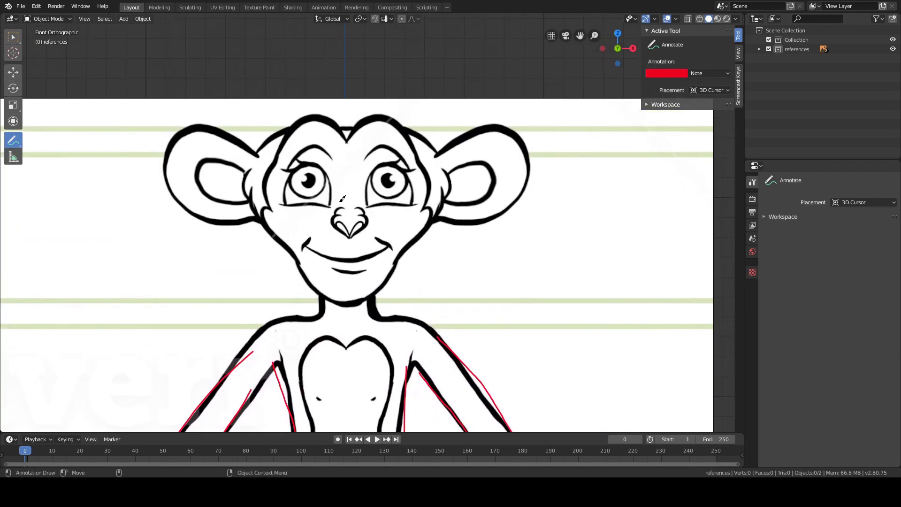
pyautogui.moveTo(295, 130)
pyautogui.mouseDown()
pyautogui.moveTo(252, 178)
pyautogui.moveTo(269, 212)
pyautogui.mouseUp()
pyautogui.moveTo(321, 250); pyautogui.dragTo(370, 251)
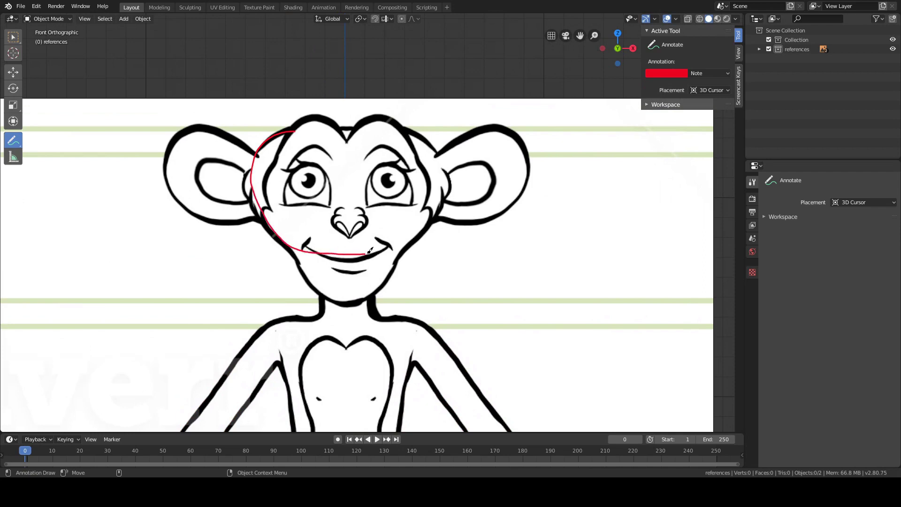
pyautogui.moveTo(441, 199)
pyautogui.mouseDown()
pyautogui.moveTo(442, 148)
pyautogui.moveTo(390, 120)
pyautogui.moveTo(301, 127)
pyautogui.mouseUp()
pyautogui.keyDown('shift'); pyautogui.moveTo(325, 197); pyautogui.dragTo(323, 168, button='middle'); pyautogui.keyUp('shift')
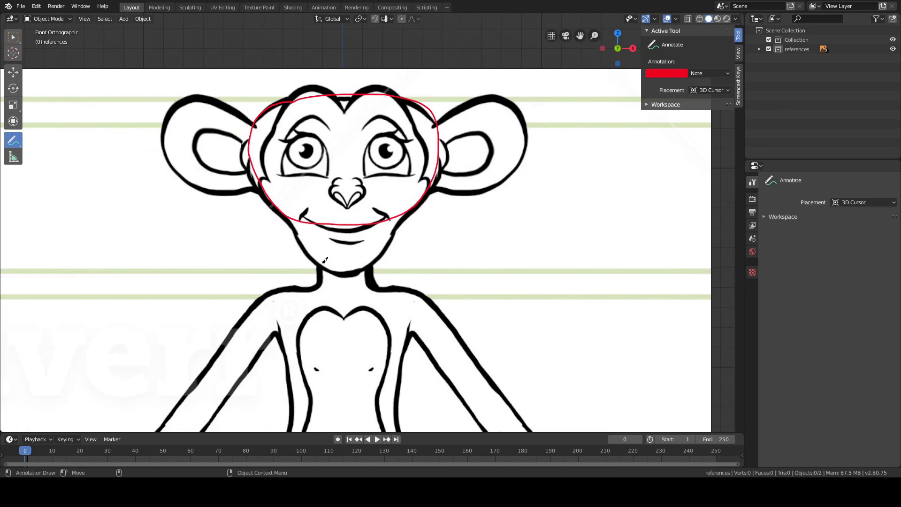
pyautogui.moveTo(314, 195)
pyautogui.mouseDown()
pyautogui.moveTo(358, 192)
pyautogui.moveTo(397, 229)
pyautogui.moveTo(371, 268)
pyautogui.moveTo(325, 262)
pyautogui.mouseUp()
# Outline one ear as a rounded shape joined to the head and trace the heart-shaped nose.
pyautogui.keyDown('shift'); pyautogui.moveTo(326, 262); pyautogui.dragTo(308, 286, button='middle'); pyautogui.keyUp('shift')
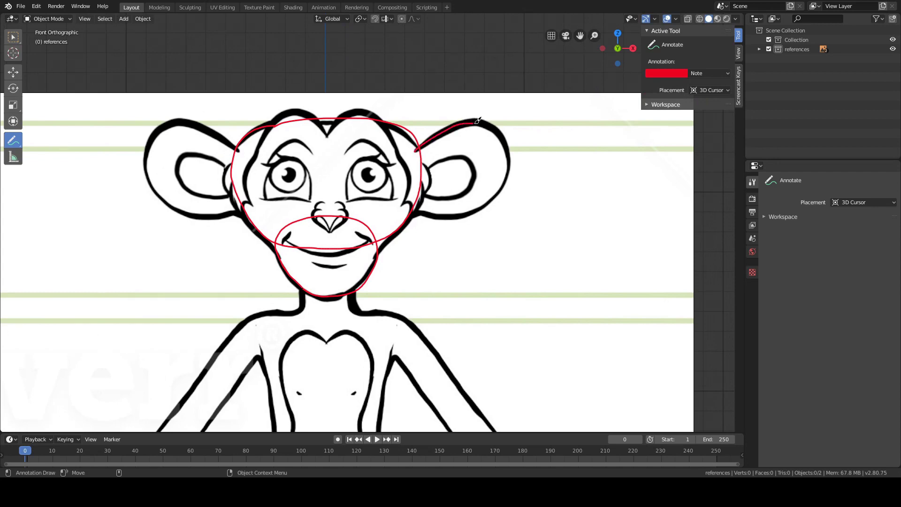
pyautogui.moveTo(478, 121)
pyautogui.mouseDown()
pyautogui.moveTo(502, 149)
pyautogui.moveTo(491, 197)
pyautogui.moveTo(446, 216)
pyautogui.moveTo(418, 193)
pyautogui.moveTo(437, 145)
pyautogui.mouseUp()
pyautogui.moveTo(294, 175)
pyautogui.keyDown('shift'); pyautogui.mouseDown(button='middle')
pyautogui.moveTo(342, 177)
pyautogui.moveTo(366, 137)
pyautogui.moveTo(358, 155)
pyautogui.moveTo(342, 156)
pyautogui.mouseUp(button='middle'); pyautogui.keyUp('shift')
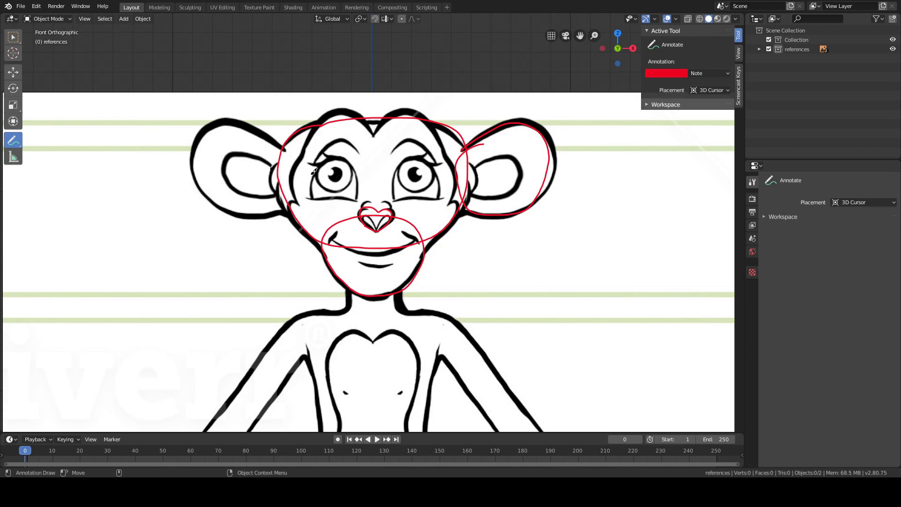
# Trace the two rounded bumps at the top of the forehead and add an arc above one eye.
pyautogui.moveTo(346, 123); pyautogui.dragTo(370, 150)
pyautogui.moveTo(404, 112)
pyautogui.mouseDown()
pyautogui.moveTo(432, 132)
pyautogui.moveTo(382, 124)
pyautogui.moveTo(421, 127)
pyautogui.moveTo(395, 120)
pyautogui.mouseUp()
pyautogui.moveTo(320, 126); pyautogui.dragTo(374, 130)
pyautogui.keyDown('shift'); pyautogui.moveTo(359, 133); pyautogui.dragTo(360, 116, button='middle'); pyautogui.keyUp('shift')
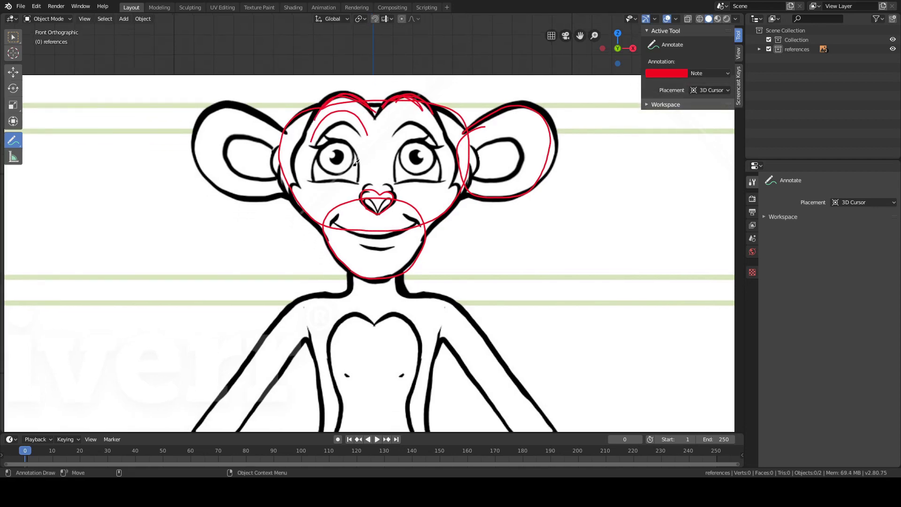
# Try marking the cheek areas beside the muzzle with short annotation strokes.
pyautogui.keyDown('shift'); pyautogui.moveTo(356, 163); pyautogui.dragTo(346, 150, button='middle'); pyautogui.keyUp('shift')
pyautogui.moveTo(296, 197); pyautogui.dragTo(312, 222)
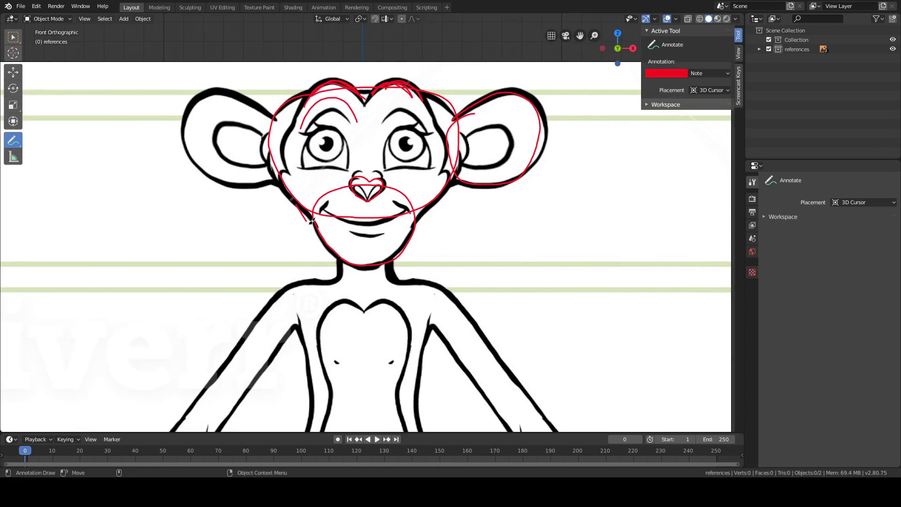
pyautogui.hotkey('ctrl', 'z')
pyautogui.keyDown('shift'); pyautogui.moveTo(370, 177); pyautogui.dragTo(359, 194, button='middle'); pyautogui.keyUp('shift')
pyautogui.moveTo(383, 194); pyautogui.dragTo(413, 203)
pyautogui.moveTo(385, 203)
pyautogui.mouseDown()
pyautogui.moveTo(407, 189)
pyautogui.moveTo(424, 194)
pyautogui.mouseUp()
pyautogui.hotkey('ctrl', 'z')
pyautogui.hotkey('ctrl', 'z')
pyautogui.hotkey('ctrl', 'z')
pyautogui.hotkey('ctrl', 'z')
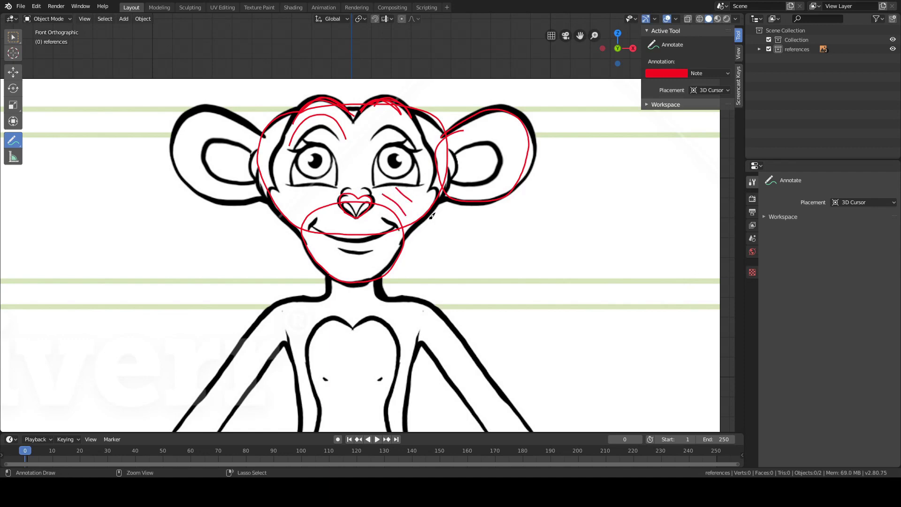
# Try marking each arm with a single annotation stroke running down from the shoulder.
pyautogui.scroll(-3, 432, 194)
pyautogui.keyDown('alt'); pyautogui.moveTo(431, 194); pyautogui.dragTo(427, 177, button='middle'); pyautogui.keyUp('alt')
pyautogui.moveTo(427, 177)
pyautogui.keyDown('alt'); pyautogui.mouseDown(button='right')
pyautogui.moveTo(423, 161)
pyautogui.moveTo(413, 181)
pyautogui.mouseUp(button='right'); pyautogui.keyUp('alt')
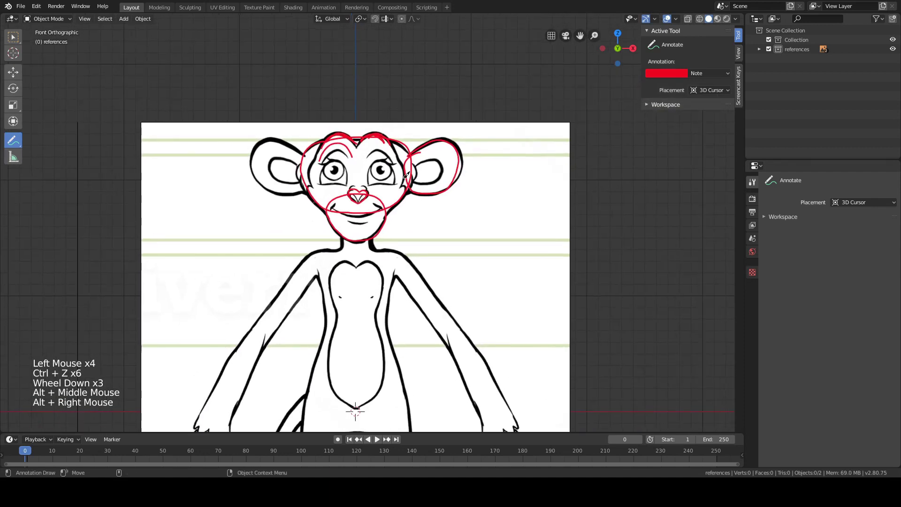
pyautogui.moveTo(402, 190)
pyautogui.keyDown('alt'); pyautogui.mouseDown(button='middle')
pyautogui.moveTo(395, 133)
pyautogui.moveTo(403, 207)
pyautogui.mouseUp(button='middle'); pyautogui.keyUp('alt')
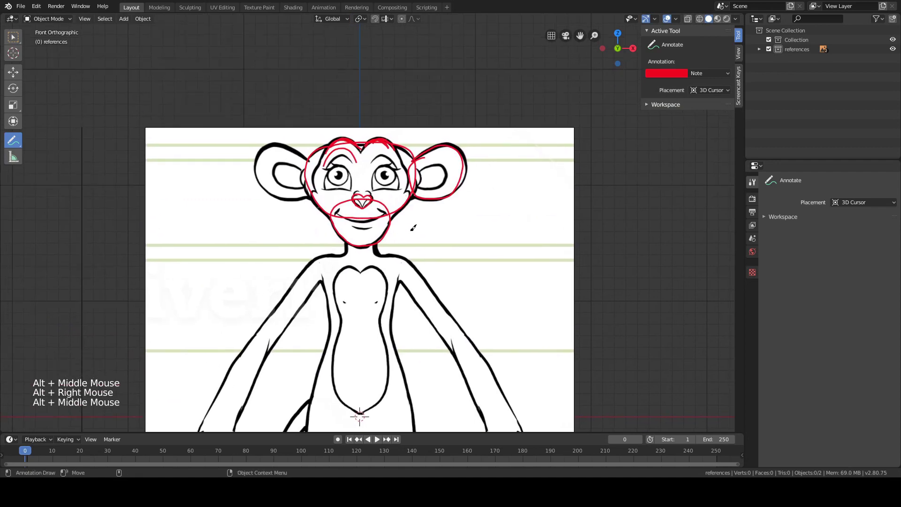
pyautogui.keyDown('alt'); pyautogui.moveTo(412, 227); pyautogui.dragTo(478, 266, button='right'); pyautogui.keyUp('alt')
pyautogui.keyDown('alt'); pyautogui.moveTo(478, 266); pyautogui.dragTo(432, 187, button='middle'); pyautogui.keyUp('alt')
pyautogui.keyDown('alt'); pyautogui.moveTo(432, 187); pyautogui.dragTo(442, 207, button='right'); pyautogui.keyUp('alt')
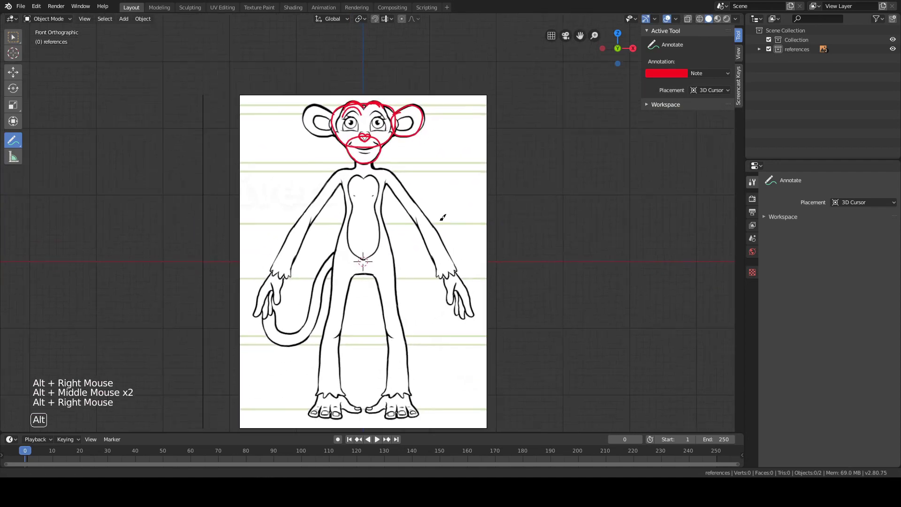
pyautogui.keyDown('alt'); pyautogui.moveTo(443, 207); pyautogui.dragTo(413, 208, button='middle'); pyautogui.keyUp('alt')
pyautogui.moveTo(396, 188); pyautogui.dragTo(433, 243)
pyautogui.moveTo(347, 189); pyautogui.dragTo(300, 233)
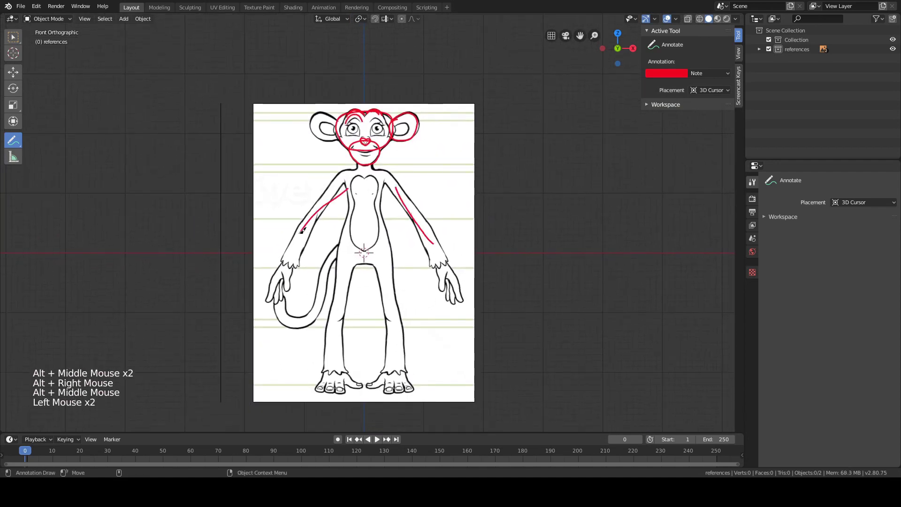
pyautogui.hotkey('ctrl', 'z')
pyautogui.hotkey('ctrl', 'z')
pyautogui.hotkey('ctrl', 'z')
pyautogui.hotkey('ctrl', 'z')
# View both references in perspective and remove the head annotations with the Annotate Eraser.
pyautogui.moveTo(411, 198)
pyautogui.keyDown('alt'); pyautogui.mouseDown(button='middle')
pyautogui.moveTo(410, 212)
pyautogui.moveTo(439, 182)
pyautogui.mouseUp(button='middle'); pyautogui.keyUp('alt')
pyautogui.keyDown('alt'); pyautogui.moveTo(414, 169); pyautogui.dragTo(67, 58); pyautogui.keyUp('alt')
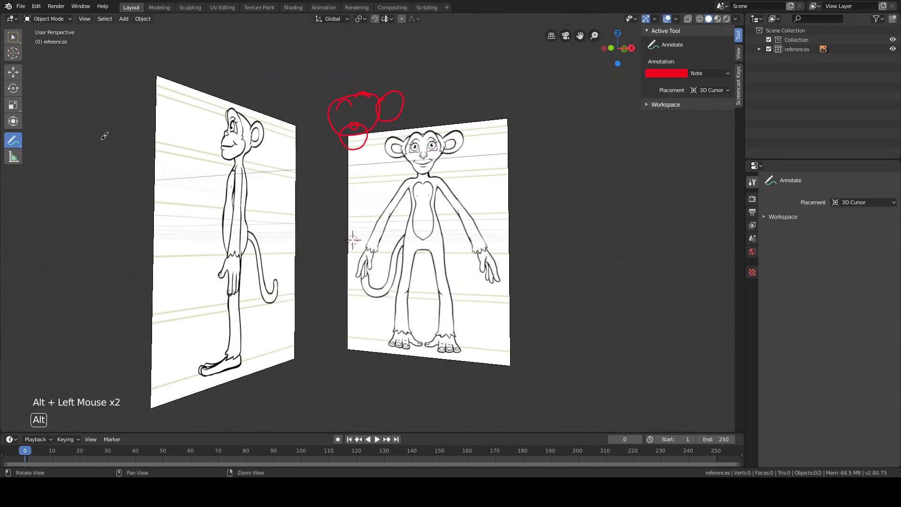
pyautogui.keyDown('alt'); pyautogui.moveTo(18, 148); pyautogui.dragTo(22, 128); pyautogui.keyUp('alt')
pyautogui.click(16, 143)
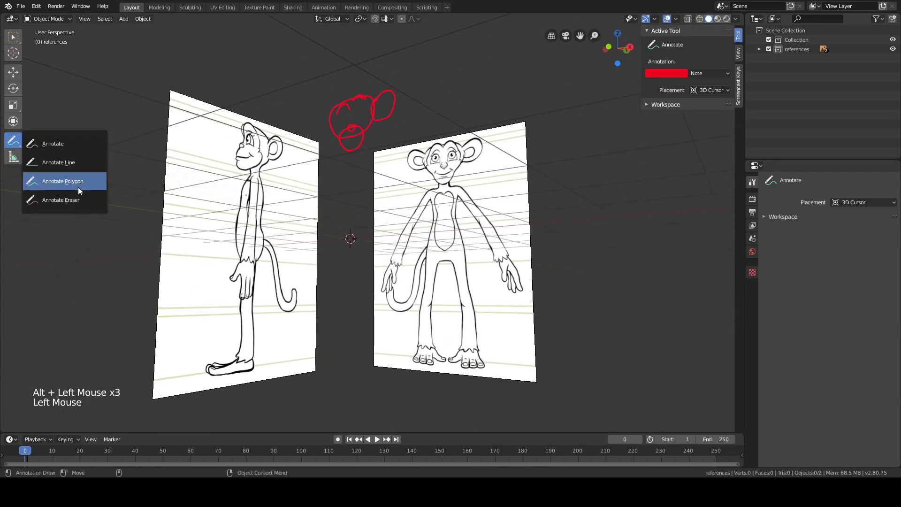
pyautogui.click(61, 200)
pyautogui.moveTo(335, 131); pyautogui.dragTo(353, 141)
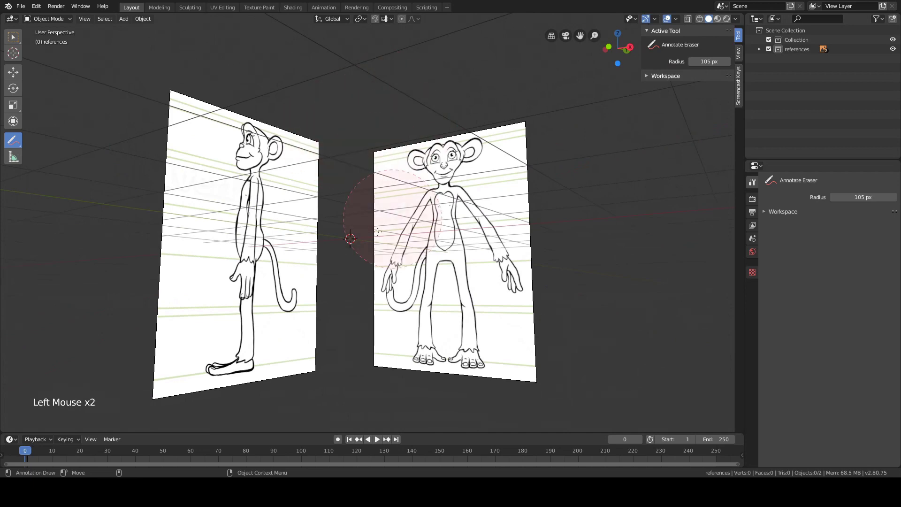
# Activate the Move tool and select the front reference image in the perspective view.
pyautogui.moveTo(300, 169)
pyautogui.keyDown('alt'); pyautogui.mouseDown()
pyautogui.moveTo(443, 159)
pyautogui.moveTo(434, 149)
pyautogui.mouseUp(); pyautogui.keyUp('alt')
pyautogui.keyDown('alt'); pyautogui.moveTo(434, 150); pyautogui.dragTo(450, 163, button='middle'); pyautogui.keyUp('alt')
pyautogui.keyDown('alt'); pyautogui.moveTo(457, 165); pyautogui.dragTo(439, 164); pyautogui.keyUp('alt')
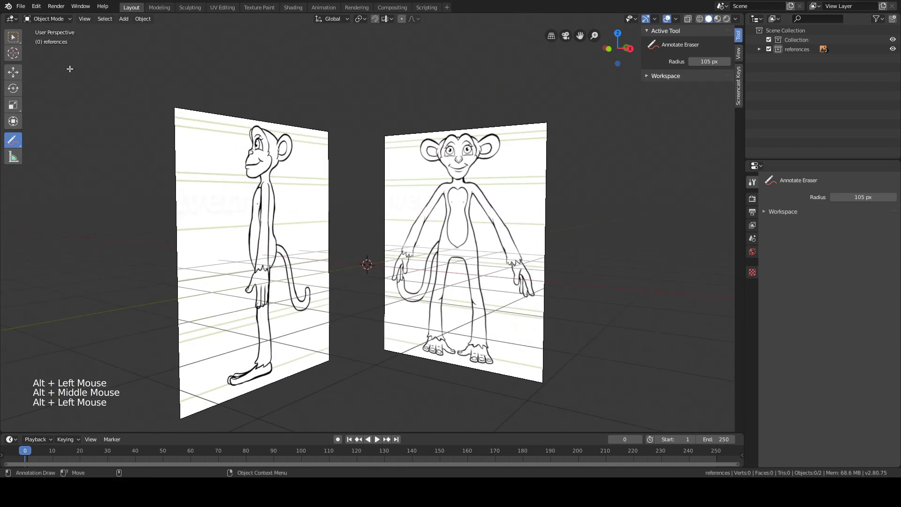
pyautogui.click(14, 71)
pyautogui.click(13, 72)
pyautogui.keyDown('alt'); pyautogui.moveTo(432, 120); pyautogui.dragTo(438, 106); pyautogui.keyUp('alt')
pyautogui.click(462, 162)
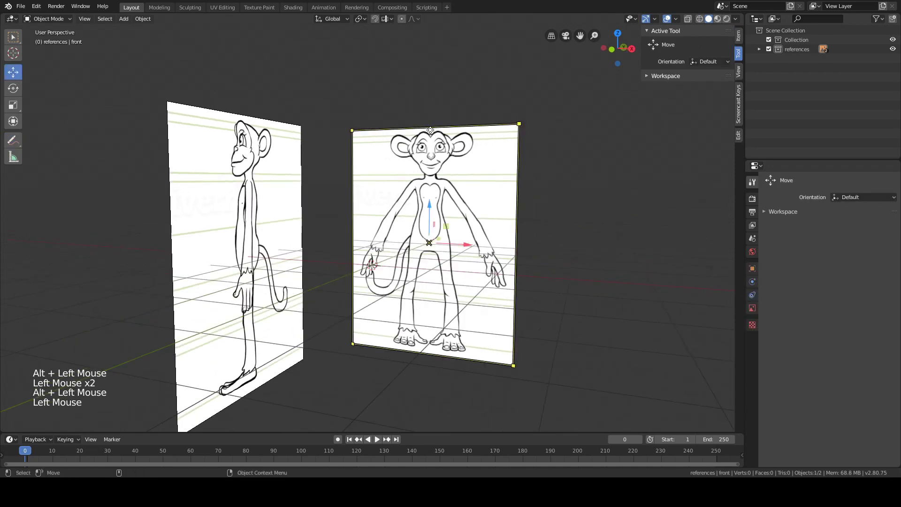
# Deselect the front reference image and expand the references collection in the Outliner.
pyautogui.click(540, 108)
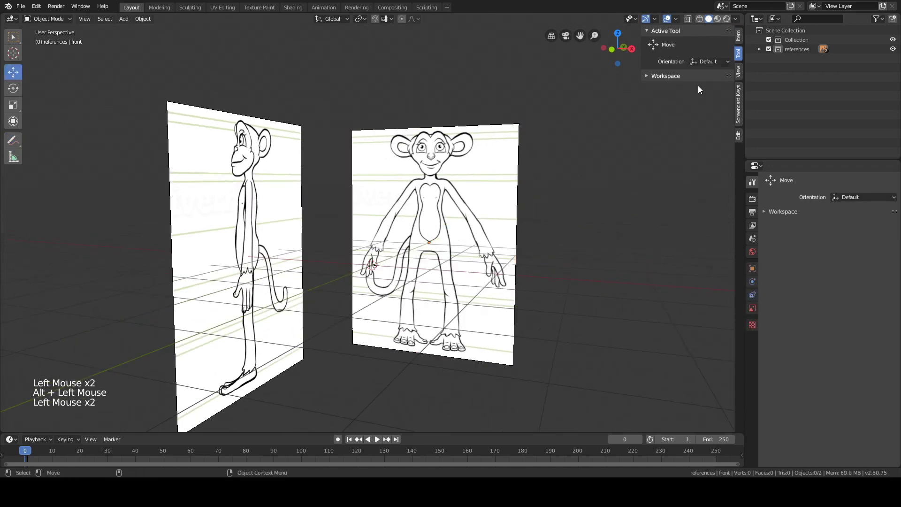
pyautogui.click(759, 49)
pyautogui.keyDown('alt'); pyautogui.moveTo(569, 162); pyautogui.dragTo(565, 163); pyautogui.keyUp('alt')
pyautogui.keyDown('alt'); pyautogui.moveTo(564, 164); pyautogui.dragTo(575, 157, button='middle'); pyautogui.keyUp('alt')
# Exclude the references collection from the view layer and include it again.
pyautogui.click(877, 19)
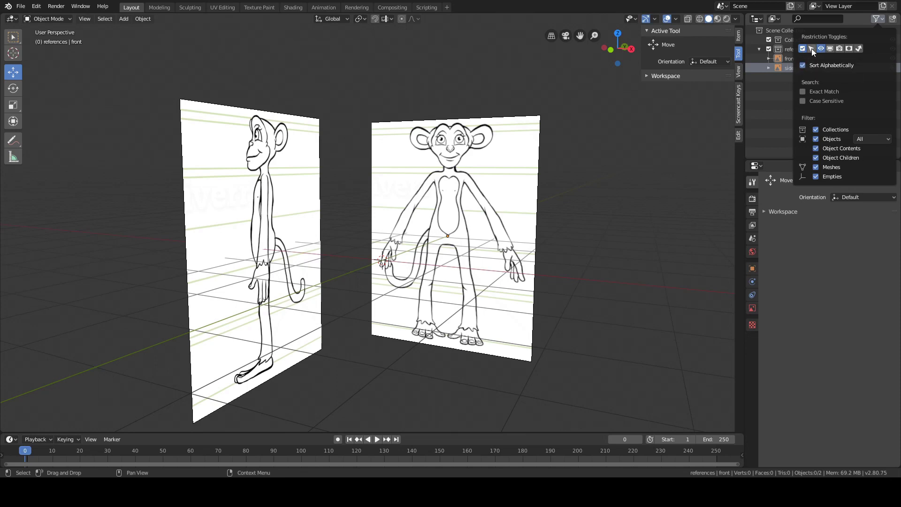
pyautogui.click(769, 53)
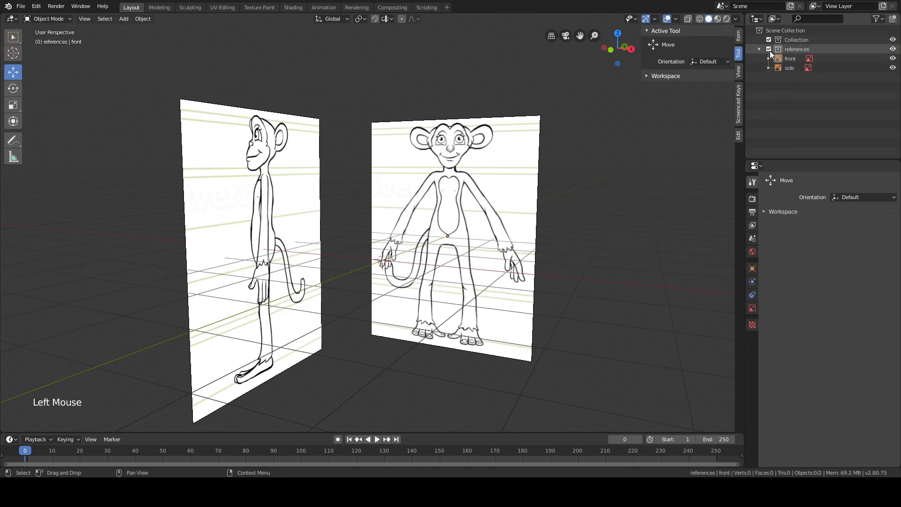
pyautogui.click(769, 48)
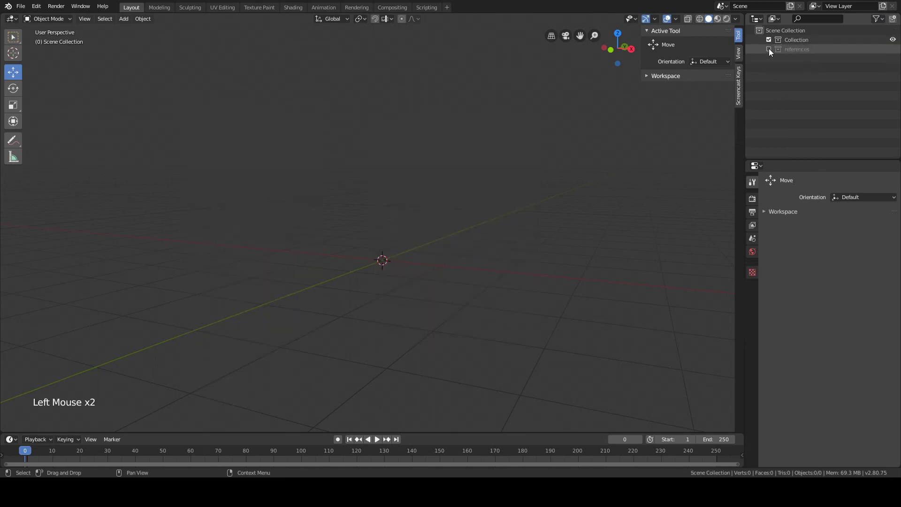
pyautogui.click(769, 48)
# Show the selectable restriction toggles in the Outliner and make the front and side references unselectable.
pyautogui.click(877, 19)
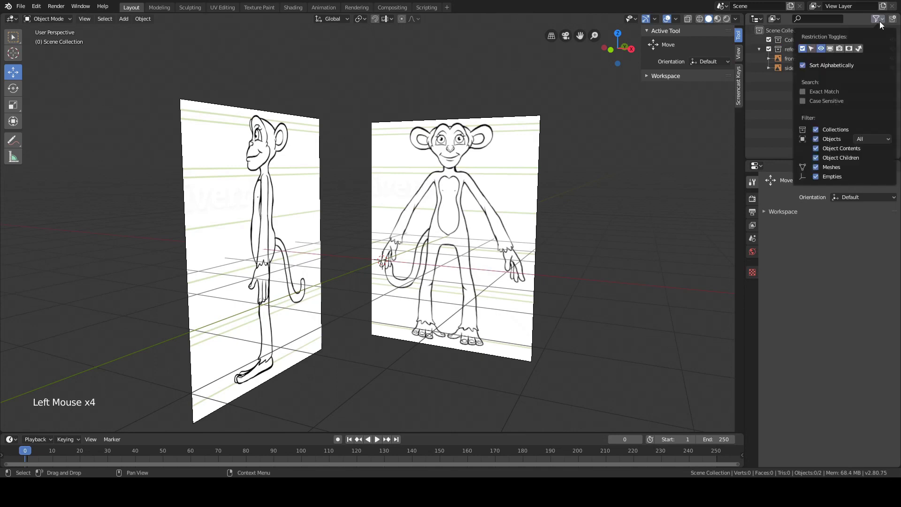
pyautogui.click(811, 48)
pyautogui.click(775, 104)
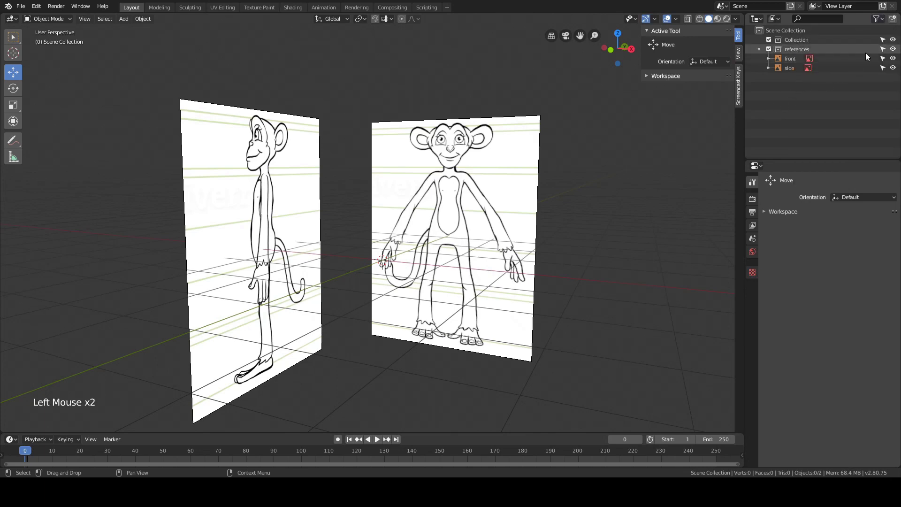
pyautogui.moveTo(883, 58); pyautogui.dragTo(883, 67)
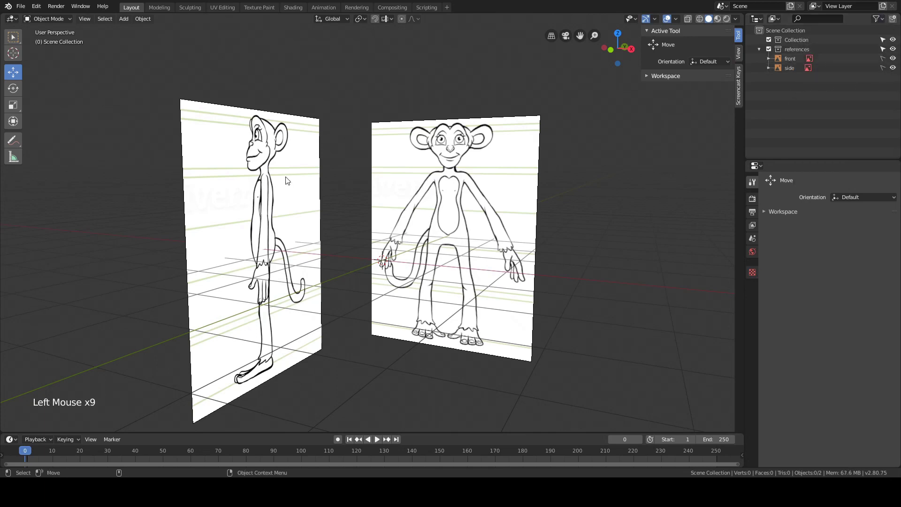
# Test from several angles whether the front and side references can still be selected in the viewport.
pyautogui.keyDown('alt'); pyautogui.moveTo(286, 177); pyautogui.dragTo(235, 170); pyautogui.keyUp('alt')
pyautogui.click(263, 158)
pyautogui.click(308, 105)
pyautogui.click(376, 96)
pyautogui.click(507, 129)
pyautogui.click(367, 158)
pyautogui.click(347, 159)
pyautogui.keyDown('alt'); pyautogui.moveTo(345, 167); pyautogui.dragTo(362, 167); pyautogui.keyUp('alt')
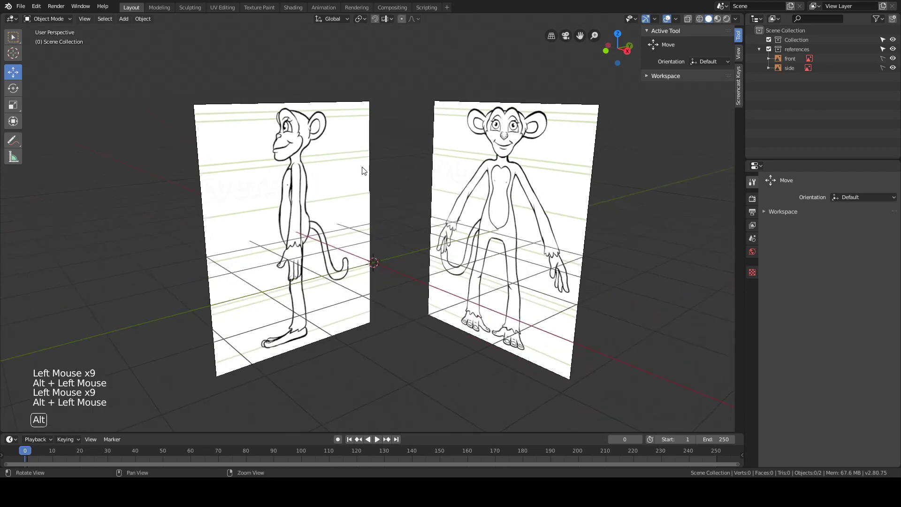
pyautogui.keyDown('alt'); pyautogui.moveTo(437, 134); pyautogui.dragTo(391, 142); pyautogui.keyUp('alt')
pyautogui.keyDown('alt'); pyautogui.middleClick(391, 143); pyautogui.keyUp('alt')
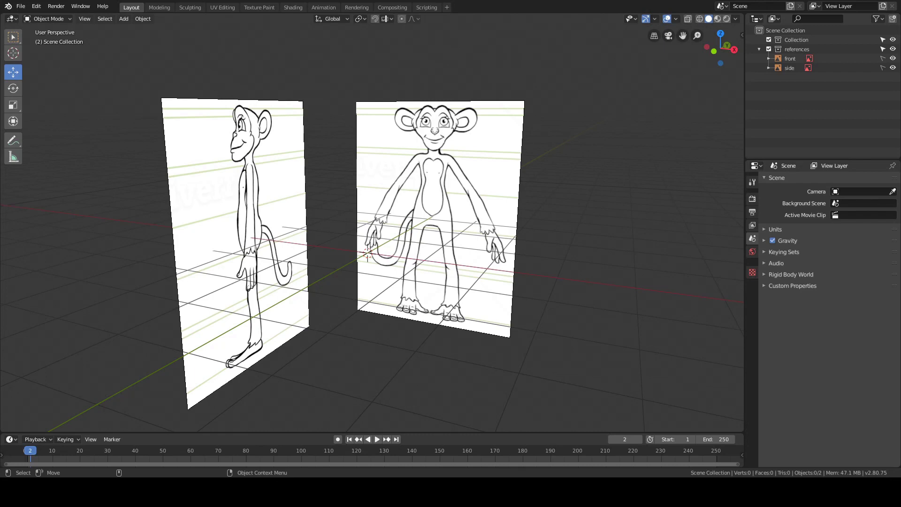
# Add a Monkey mesh with a level 2 Subdivision modifier and save the file.
pyautogui.hotkey('shift', 'a')
pyautogui.moveTo(326, 176)
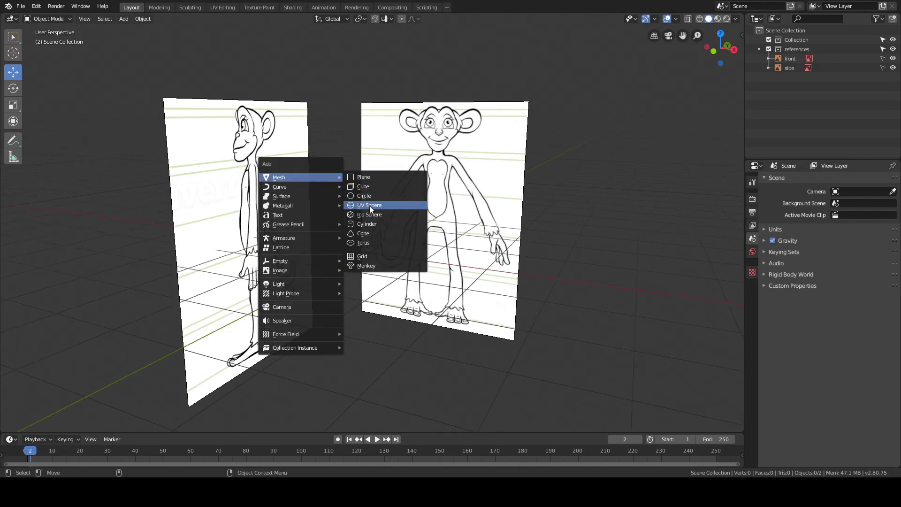
pyautogui.click(375, 265)
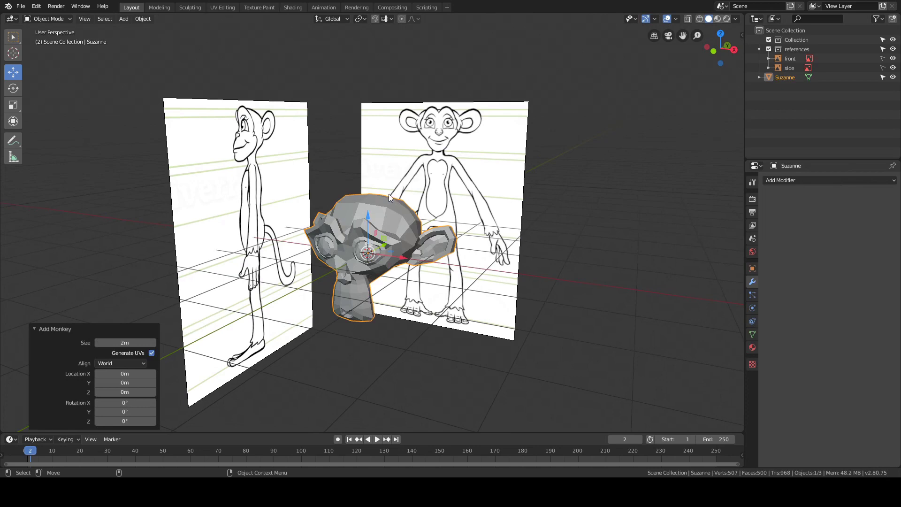
pyautogui.hotkey('ctrl', 's')
pyautogui.hotkey('ctrl', '2')
pyautogui.moveTo(376, 195); pyautogui.dragTo(367, 218, button='middle')
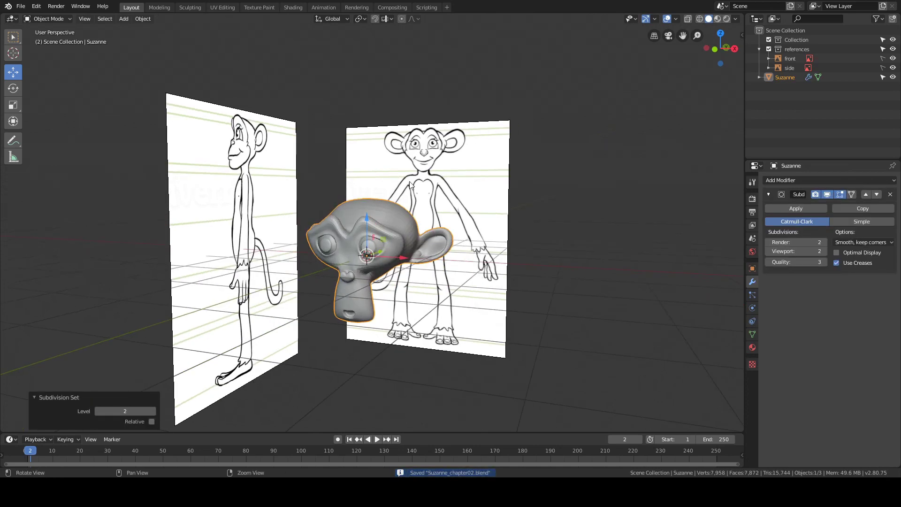
# Raise the monkey head along Z to the height of the drawn heads and scale its mesh down in Edit Mode.
pyautogui.moveTo(367, 218); pyautogui.dragTo(369, 117)
pyautogui.press('Tab')
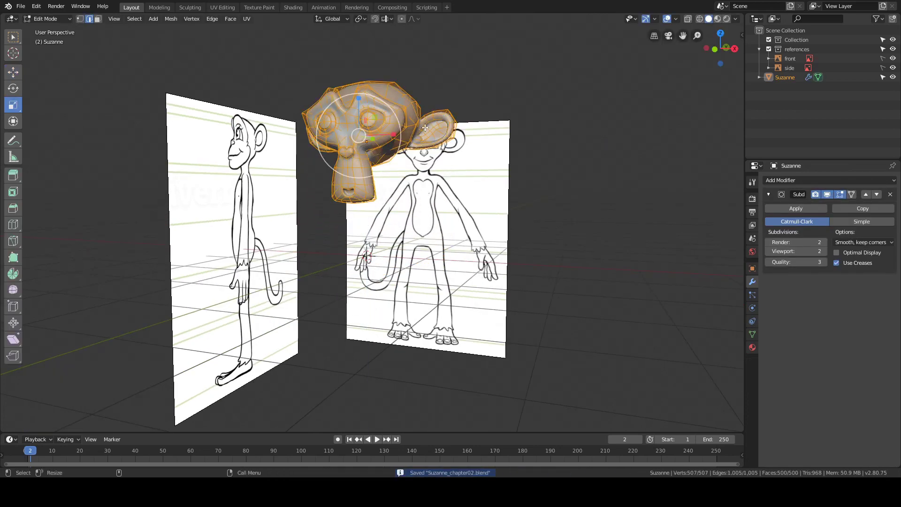
pyautogui.press('s')
pyautogui.moveTo(468, 66); pyautogui.dragTo(339, 168, button='middle')
pyautogui.click(428, 93)
pyautogui.press('Tab')
pyautogui.scroll(3, 325, 173)
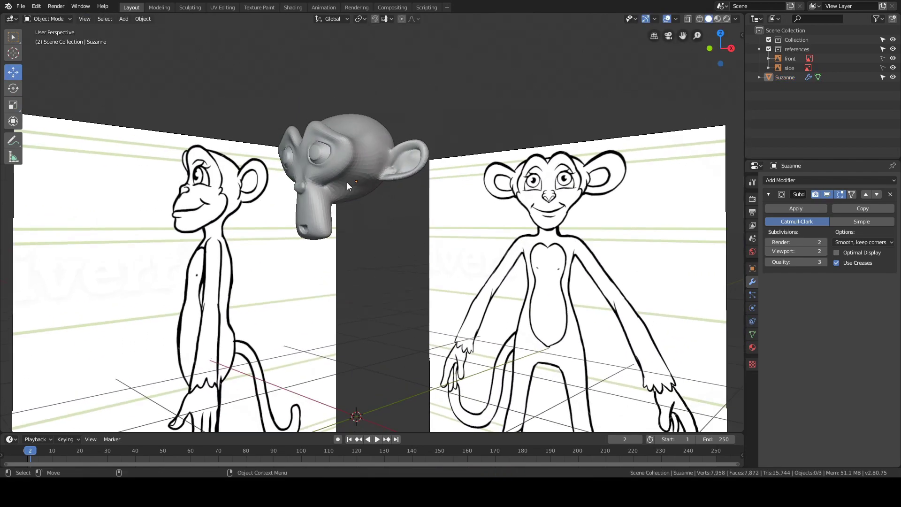
# Select the monkey head, open its mesh in Edit Mode with the Scale tool and return to Object Mode.
pyautogui.moveTo(357, 210); pyautogui.dragTo(390, 124, button='middle')
pyautogui.click(355, 165)
pyautogui.press('Tab')
pyautogui.hotkey('shift', 'space')
pyautogui.press('s')
pyautogui.hotkey('ctrl', 'Tab')
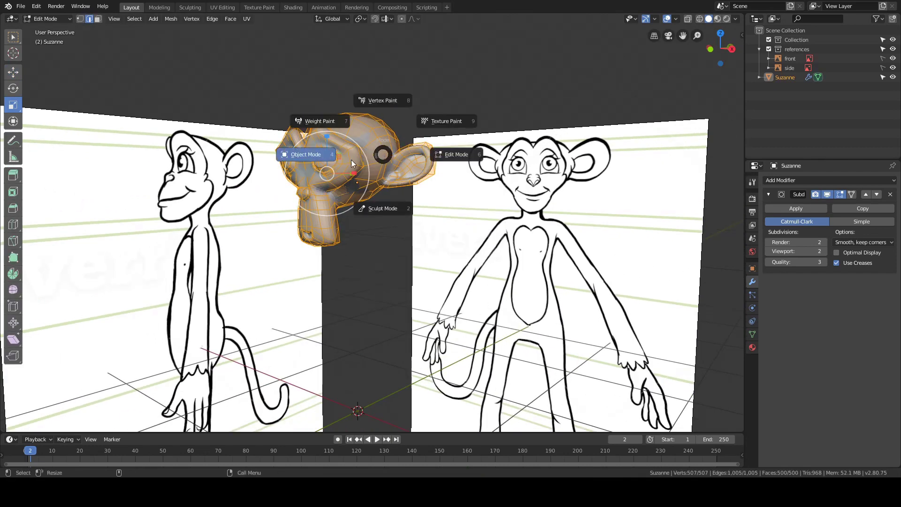
pyautogui.click(350, 157)
# Compare the monkey head with both references from several angles and delete it.
pyautogui.moveTo(375, 84); pyautogui.dragTo(410, 103, button='middle')
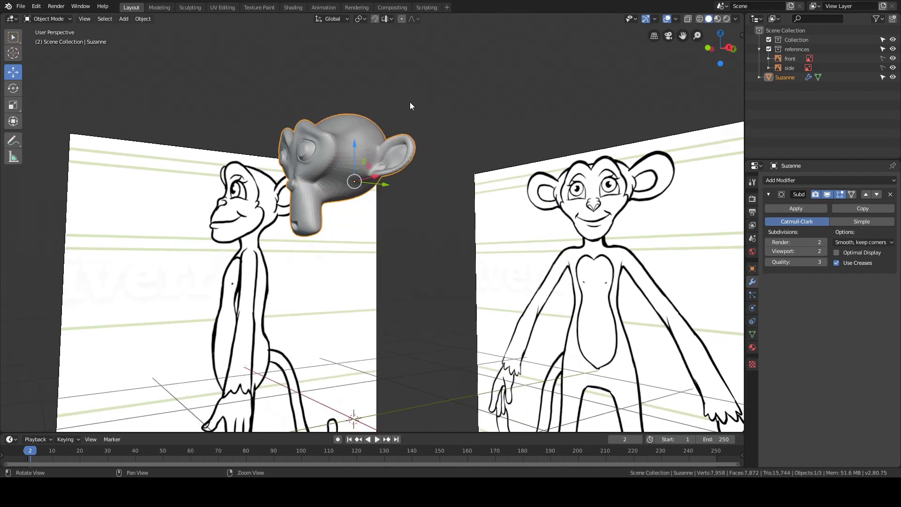
pyautogui.moveTo(564, 219); pyautogui.dragTo(368, 239, button='middle')
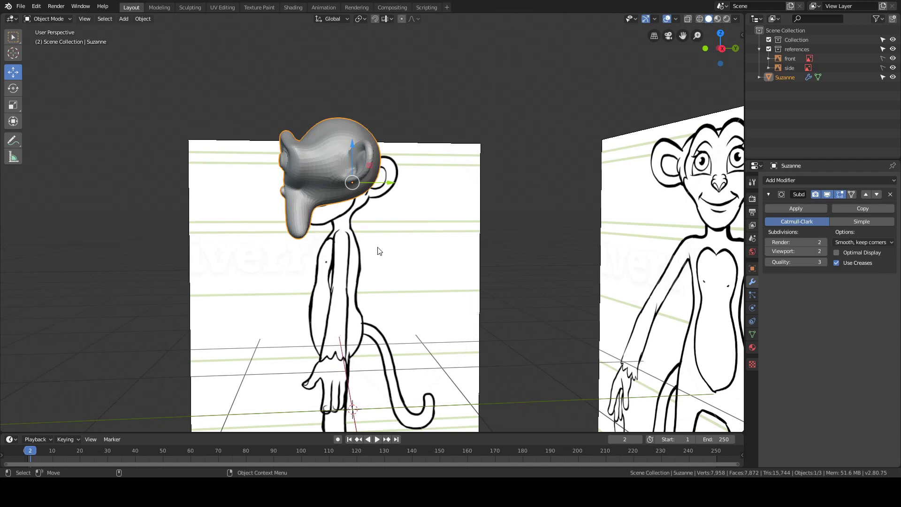
pyautogui.moveTo(378, 249); pyautogui.dragTo(409, 247, button='middle')
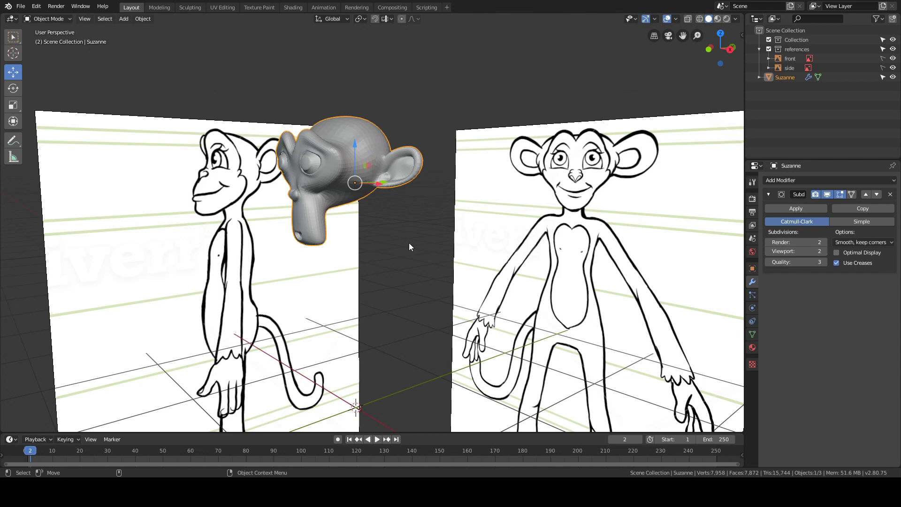
pyautogui.press('Delete')
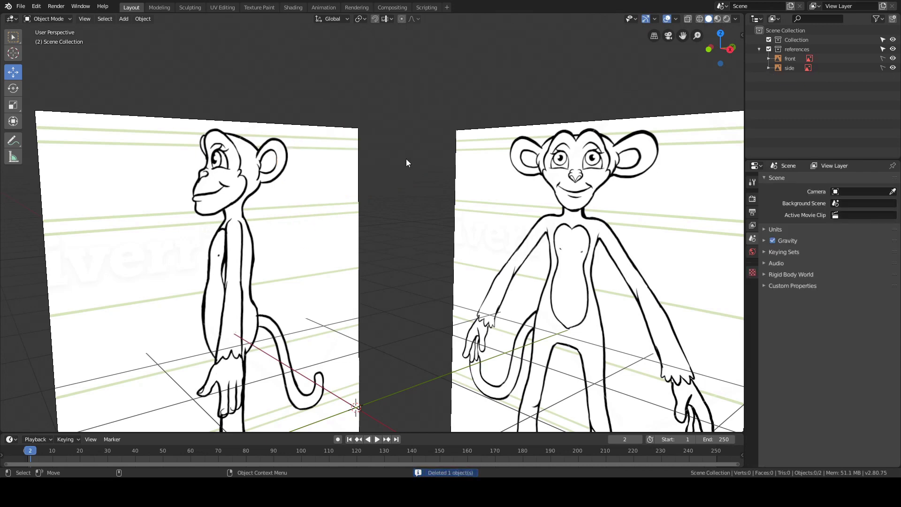
# Try outlining the head on the front reference with an Annotate stroke in front view, and undo the stroke.
pyautogui.keyDown('alt'); pyautogui.moveTo(381, 111); pyautogui.dragTo(398, 118); pyautogui.keyUp('alt')
pyautogui.press('v')
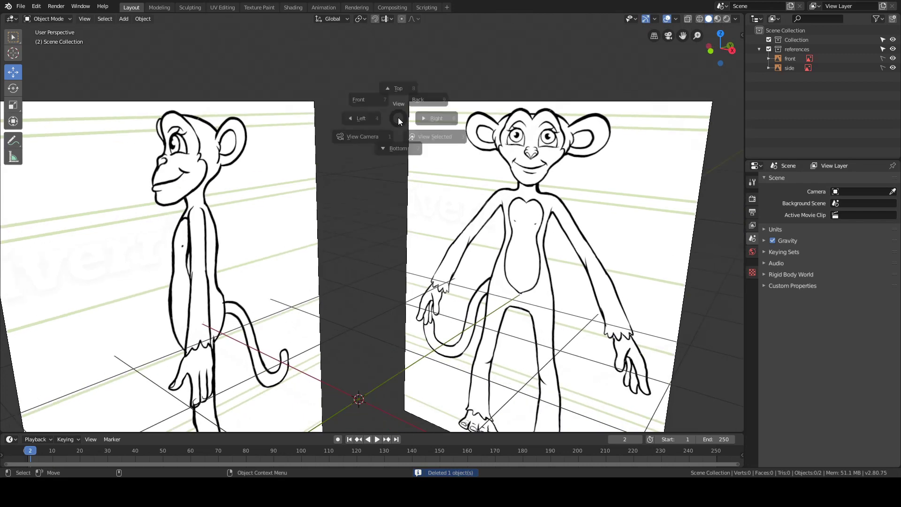
pyautogui.click(372, 92)
pyautogui.scroll(2, 406, 121)
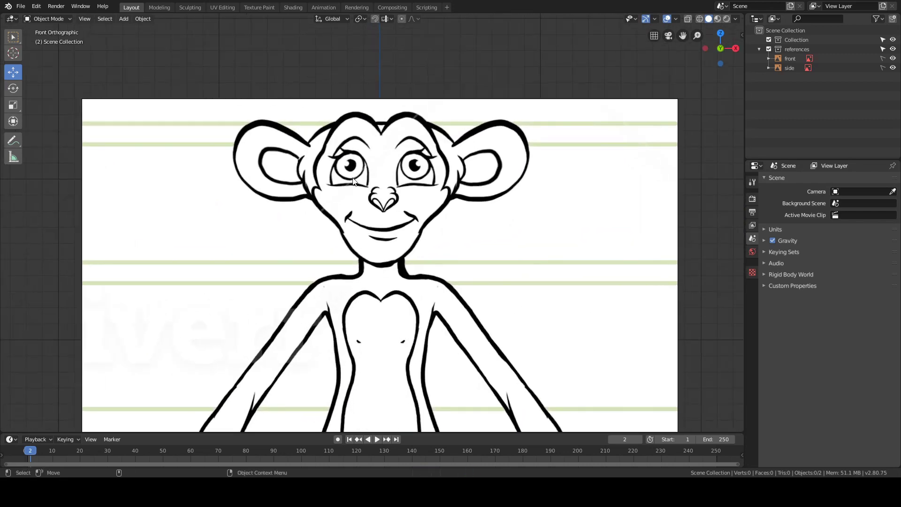
pyautogui.click(15, 142)
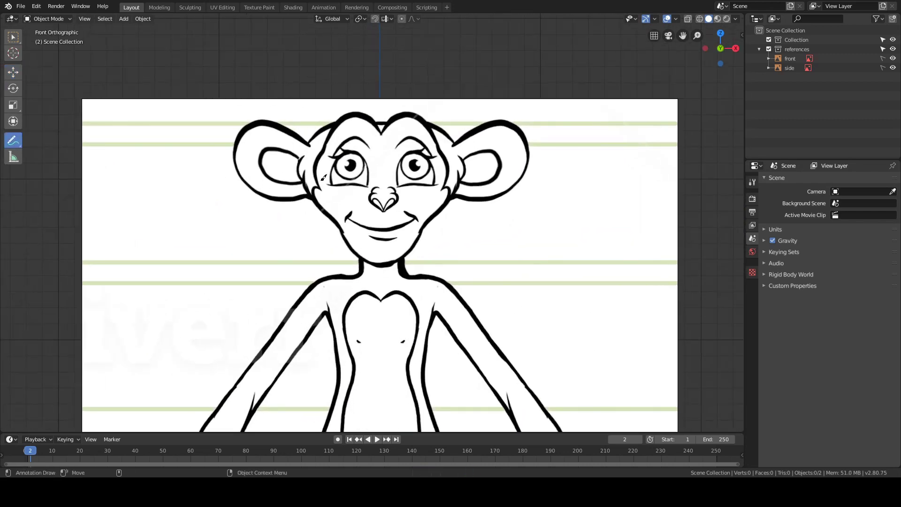
pyautogui.moveTo(327, 206)
pyautogui.mouseDown()
pyautogui.moveTo(307, 149)
pyautogui.moveTo(371, 123)
pyautogui.moveTo(453, 142)
pyautogui.moveTo(409, 220)
pyautogui.mouseUp()
pyautogui.hotkey('ctrl', 'z')
# Set the annotation color to red with hue 0.985, saturation 1.000 and value 0.913.
pyautogui.press('n')
pyautogui.click(739, 36)
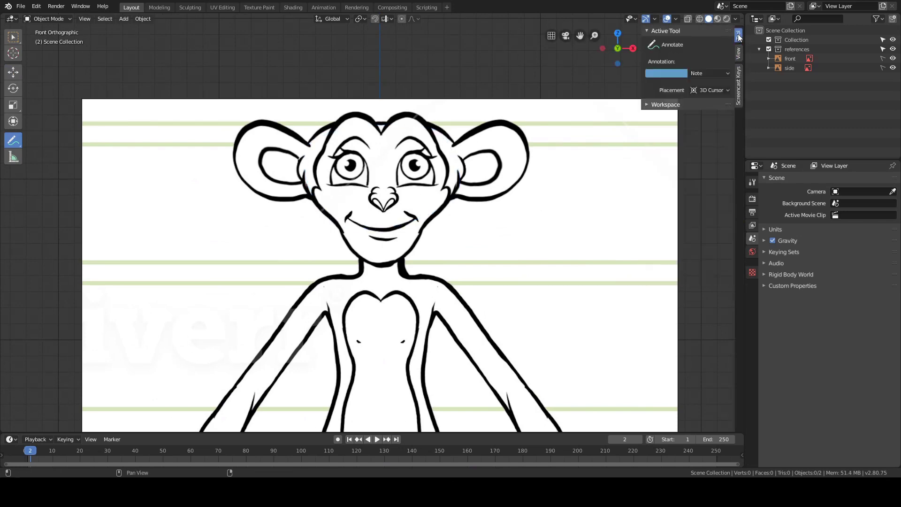
pyautogui.click(677, 75)
pyautogui.moveTo(677, 118); pyautogui.dragTo(687, 152)
pyautogui.click(727, 89)
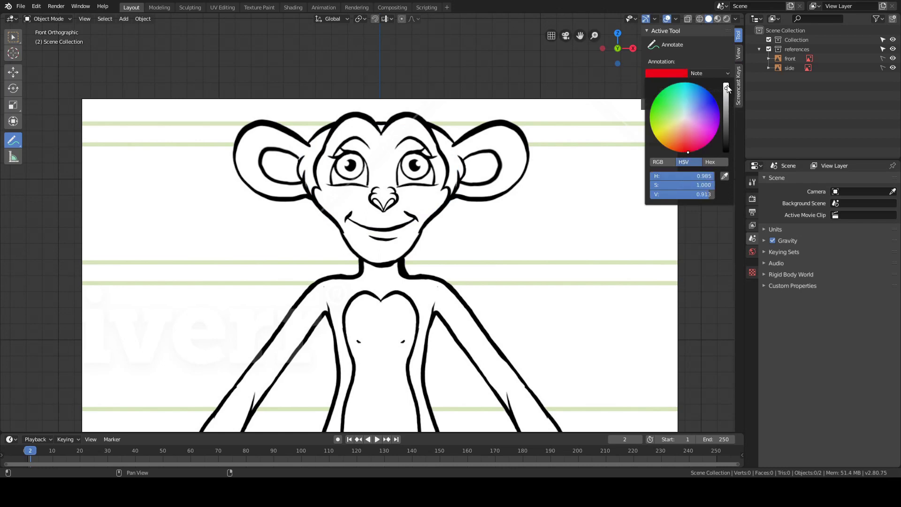
pyautogui.press('n')
# Try marking the skull, muzzle and one ear with rounded red annotation outlines, and undo the strokes.
pyautogui.moveTo(325, 206)
pyautogui.mouseDown()
pyautogui.moveTo(310, 175)
pyautogui.moveTo(340, 123)
pyautogui.moveTo(426, 124)
pyautogui.moveTo(402, 221)
pyautogui.moveTo(337, 217)
pyautogui.moveTo(416, 241)
pyautogui.moveTo(360, 227)
pyautogui.mouseUp()
pyautogui.moveTo(458, 147); pyautogui.dragTo(469, 127)
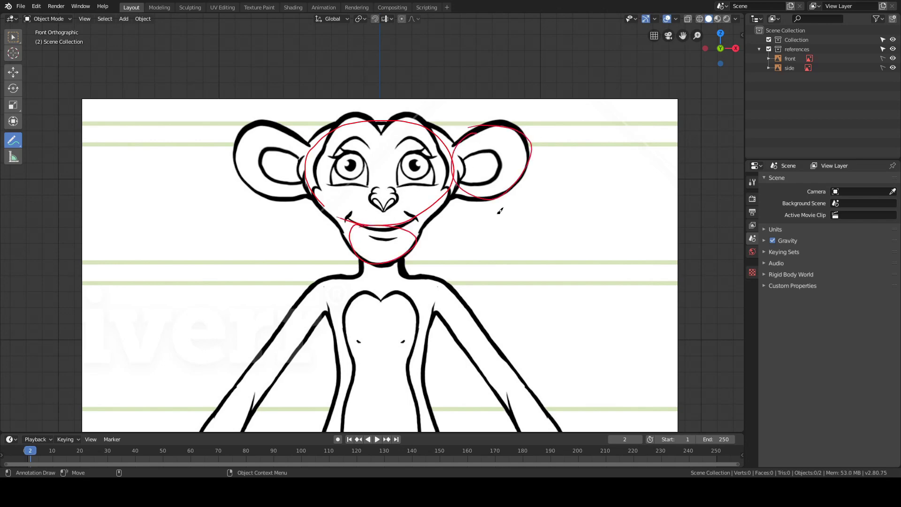
pyautogui.hotkey('ctrl', 'z')
pyautogui.hotkey('ctrl', 'z')
pyautogui.hotkey('ctrl', 'z')
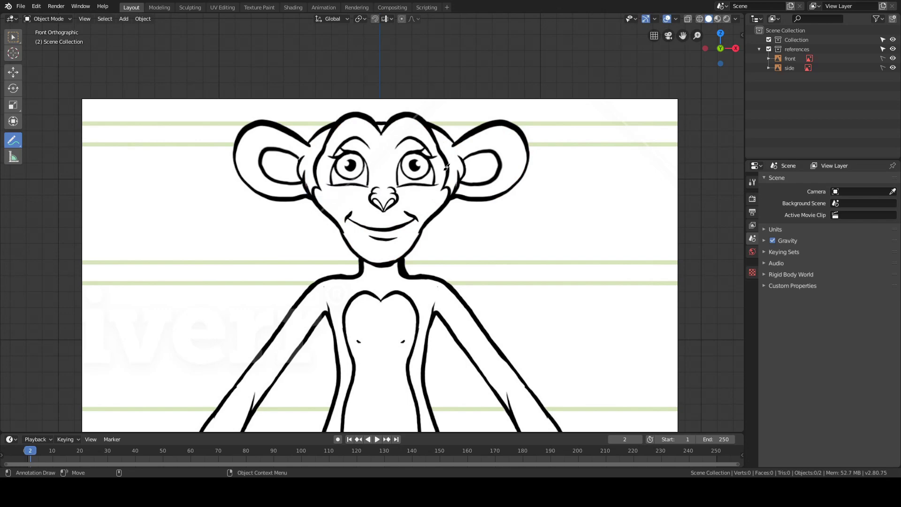
# Activate the Move tool and view both references in perspective.
pyautogui.click(14, 75)
pyautogui.moveTo(428, 190); pyautogui.dragTo(212, 271, button='middle')
pyautogui.keyDown('alt'); pyautogui.moveTo(418, 224); pyautogui.dragTo(393, 221); pyautogui.keyUp('alt')
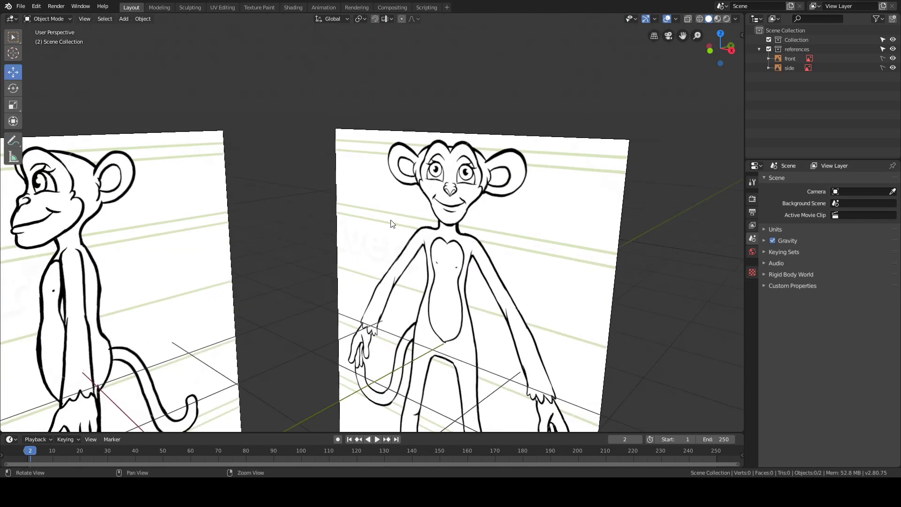
pyautogui.keyDown('alt'); pyautogui.moveTo(393, 221); pyautogui.dragTo(371, 151, button='middle'); pyautogui.keyUp('alt')
pyautogui.keyDown('alt'); pyautogui.moveTo(348, 187); pyautogui.dragTo(363, 230, button='right'); pyautogui.keyUp('alt')
pyautogui.keyDown('alt'); pyautogui.moveTo(364, 231); pyautogui.dragTo(382, 255, button='middle'); pyautogui.keyUp('alt')
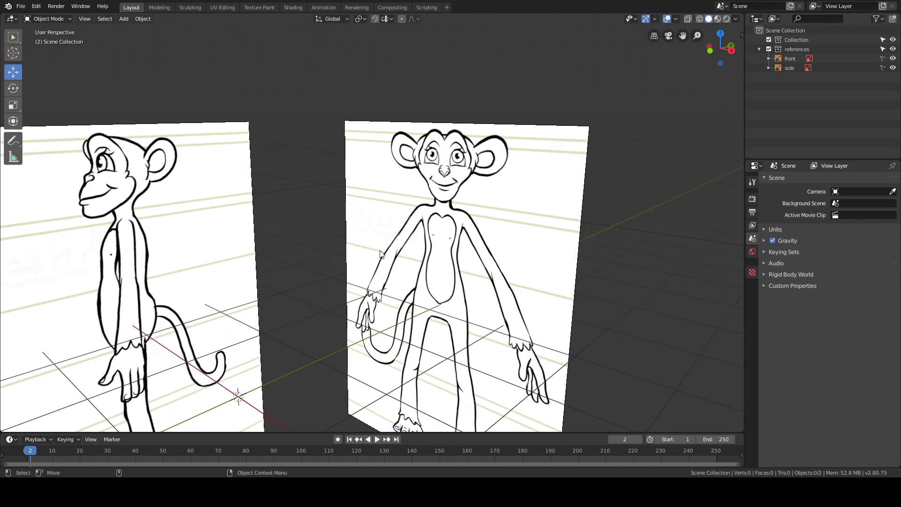
pyautogui.keyDown('alt'); pyautogui.moveTo(352, 198); pyautogui.dragTo(363, 200); pyautogui.keyUp('alt')
pyautogui.keyDown('alt'); pyautogui.moveTo(307, 229); pyautogui.dragTo(352, 214, button='middle'); pyautogui.keyUp('alt')
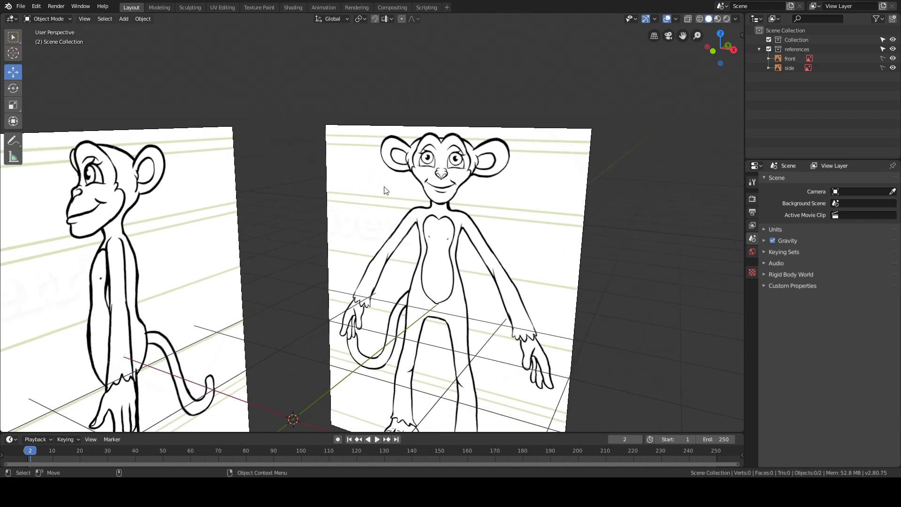
# Add a UV Sphere with 32 segments, 16 rings and a 1 m radius at the world origin.
pyautogui.hotkey('shift', 'a')
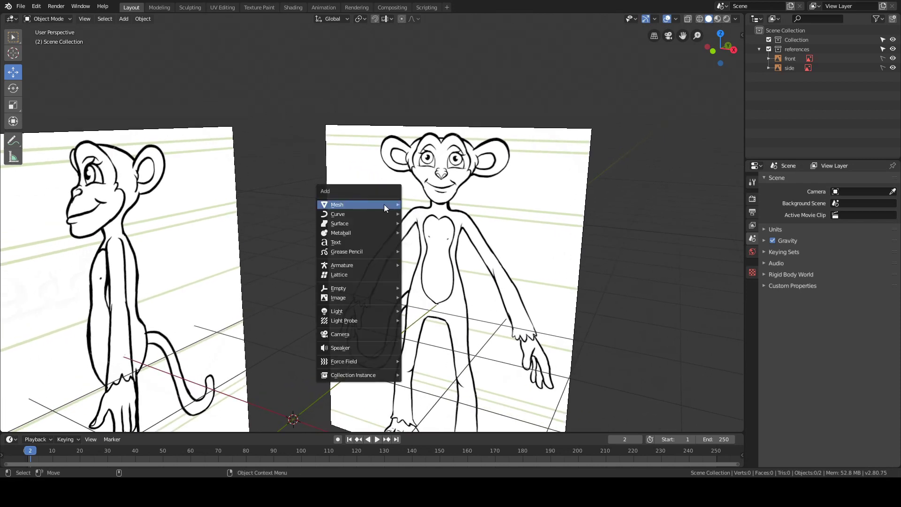
pyautogui.moveTo(390, 204)
pyautogui.keyDown('alt'); pyautogui.moveTo(417, 158); pyautogui.dragTo(444, 151); pyautogui.keyUp('alt')
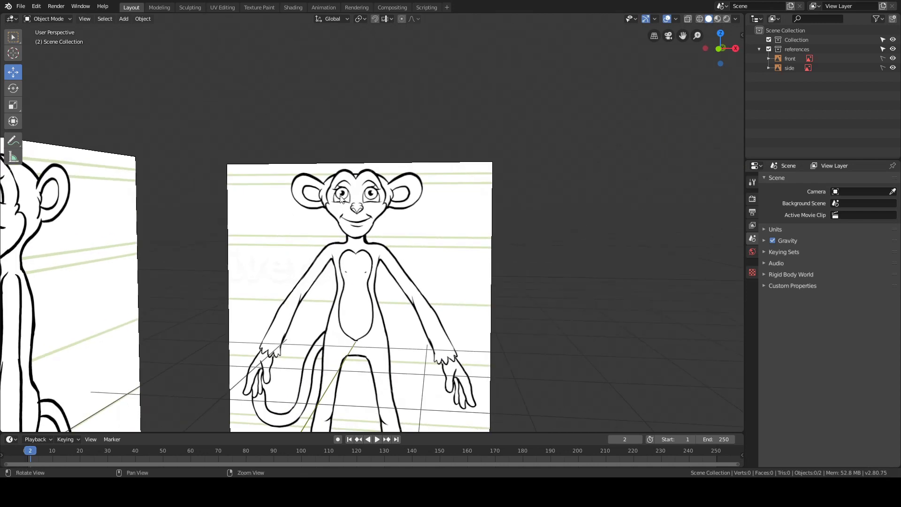
pyautogui.keyDown('shift'); pyautogui.moveTo(369, 188); pyautogui.dragTo(314, 180, button='middle'); pyautogui.keyUp('shift')
pyautogui.hotkey('shift', 'a')
pyautogui.moveTo(336, 198)
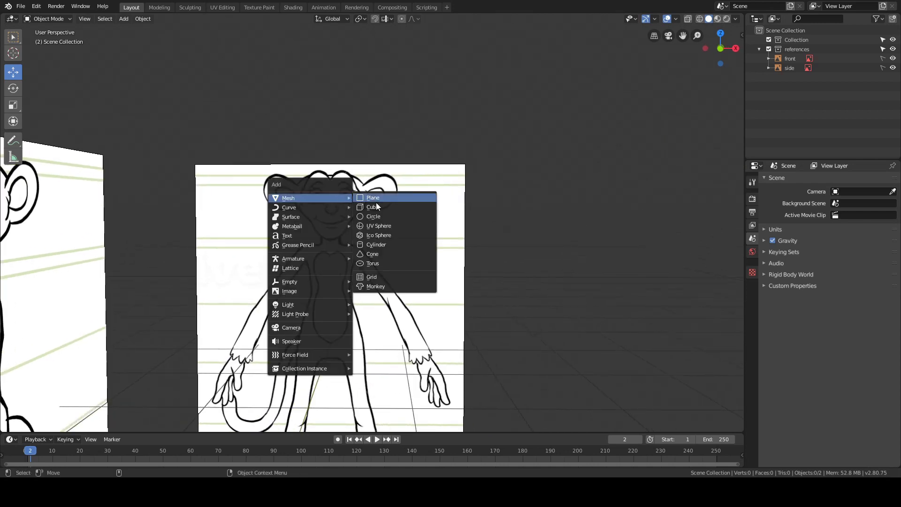
pyautogui.click(377, 227)
# Inspect the UV sphere's mesh in Edit Mode and return to Object Mode.
pyautogui.keyDown('shift'); pyautogui.moveTo(356, 281); pyautogui.dragTo(418, 111, button='middle'); pyautogui.keyUp('shift')
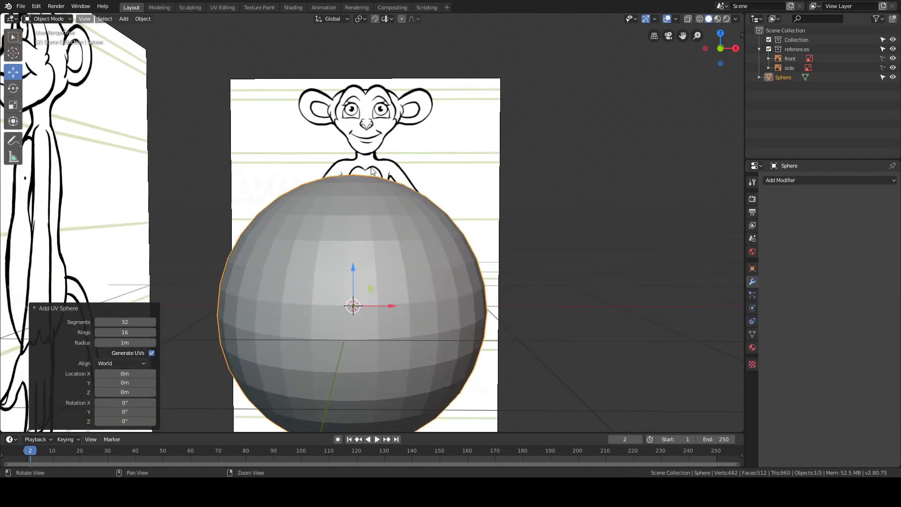
pyautogui.scroll(-3, 385, 204)
pyautogui.moveTo(390, 214); pyautogui.dragTo(340, 213, button='middle')
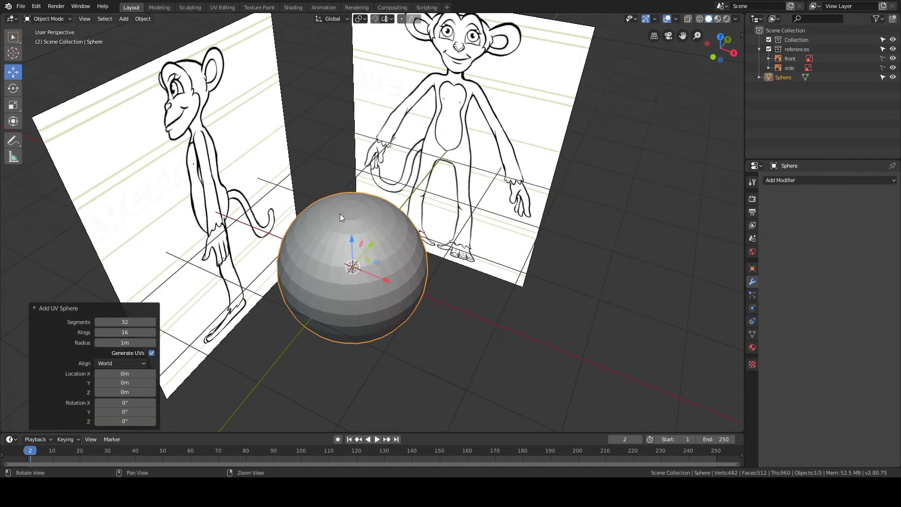
pyautogui.scroll(3, 340, 213)
pyautogui.hotkey('ctrl', 'Tab')
pyautogui.click(374, 211)
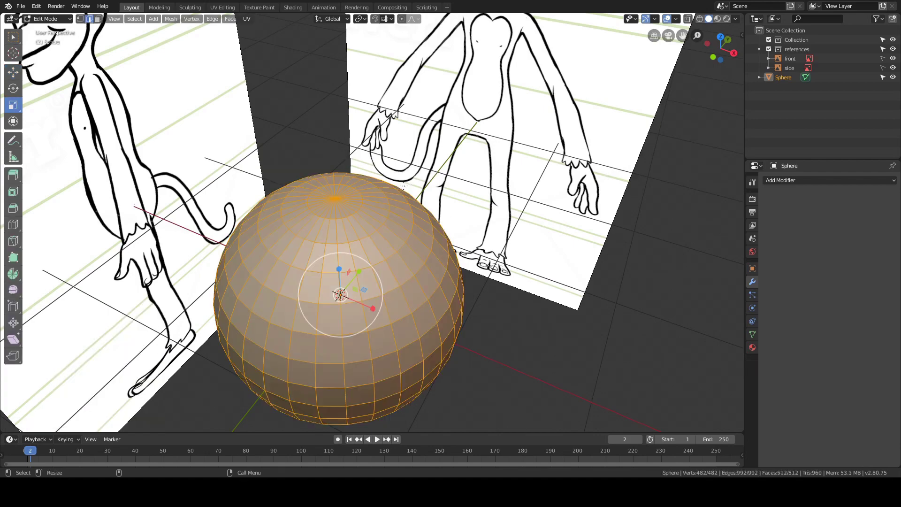
pyautogui.press('s')
pyautogui.click(381, 226)
pyautogui.press('Tab')
# Put the sphere back into Edit Mode with nothing selected, facing its top pole.
pyautogui.moveTo(381, 226); pyautogui.dragTo(337, 181, button='middle')
pyautogui.scroll(3, 347, 206)
pyautogui.scroll(3, 328, 193)
pyautogui.hotkey('ctrl', 'Tab')
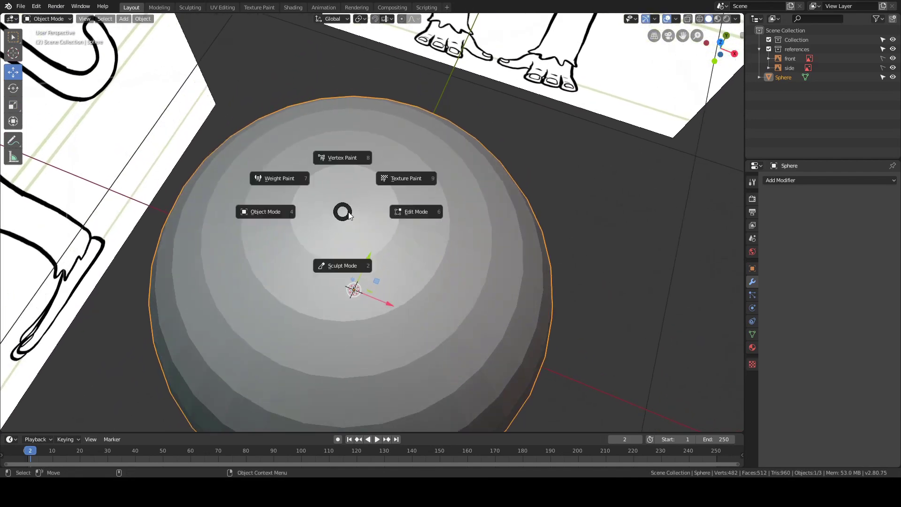
pyautogui.click(353, 217)
pyautogui.scroll(2, 353, 217)
pyautogui.hotkey('alt', 'a')
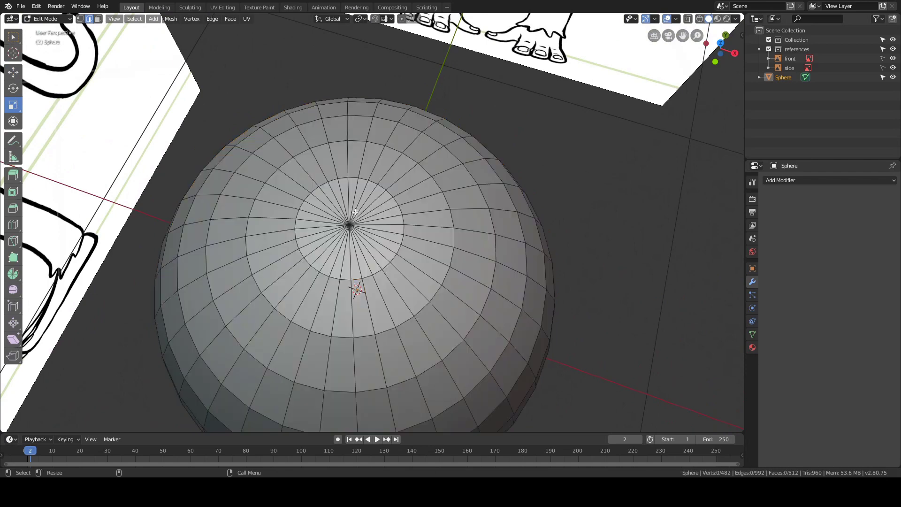
pyautogui.scroll(3, 336, 204)
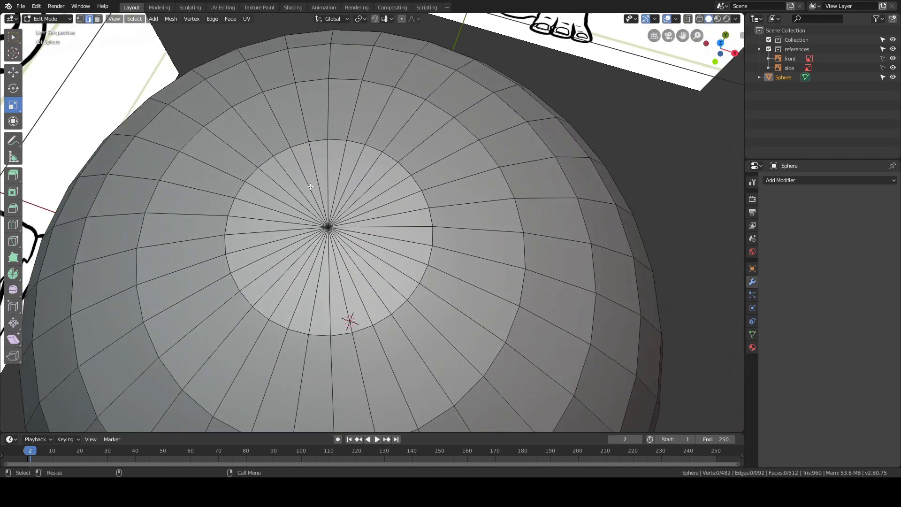
# Select one edge at the sphere's top pole, try scaling it by 2.100, and undo the scaling.
pyautogui.click(335, 190)
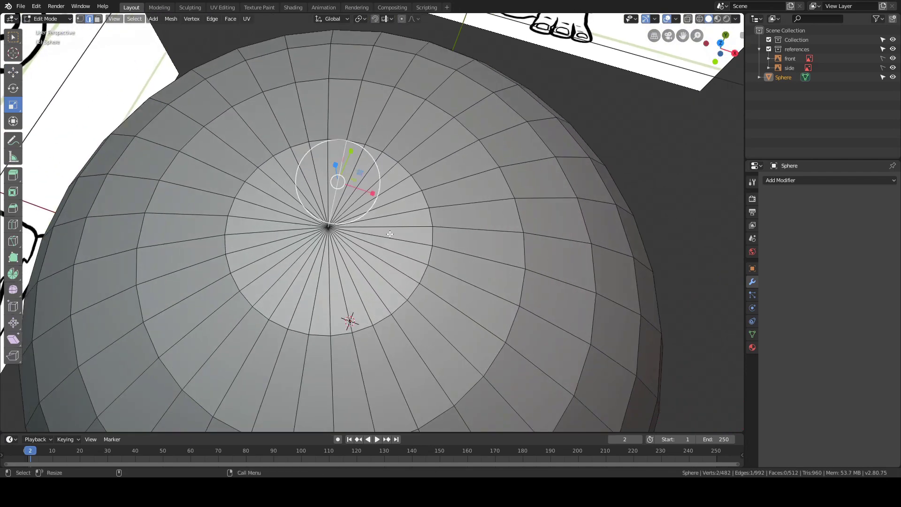
pyautogui.scroll(1, 316, 243)
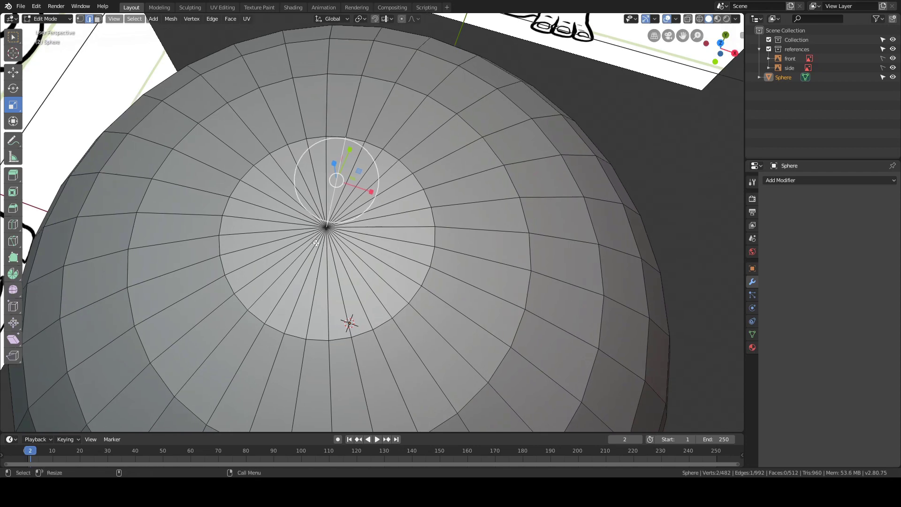
pyautogui.moveTo(324, 197); pyautogui.dragTo(305, 213)
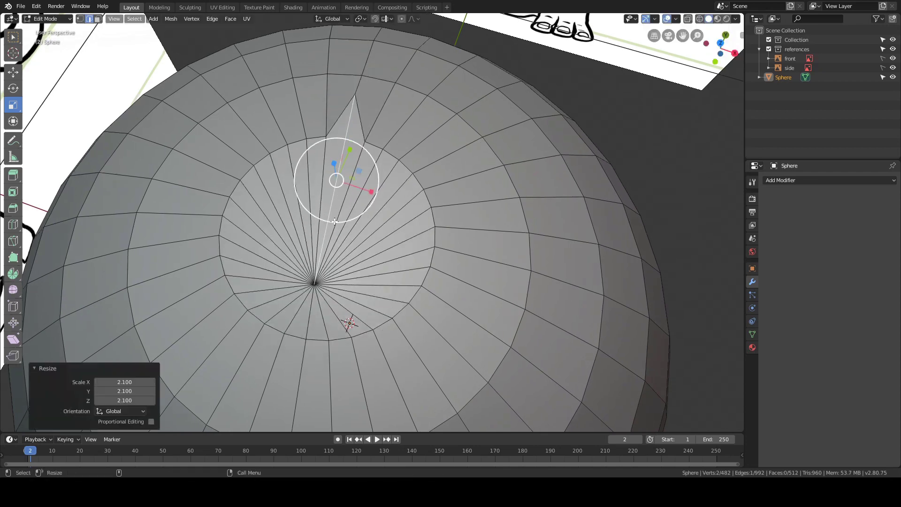
pyautogui.hotkey('ctrl', 'z')
pyautogui.press('`')
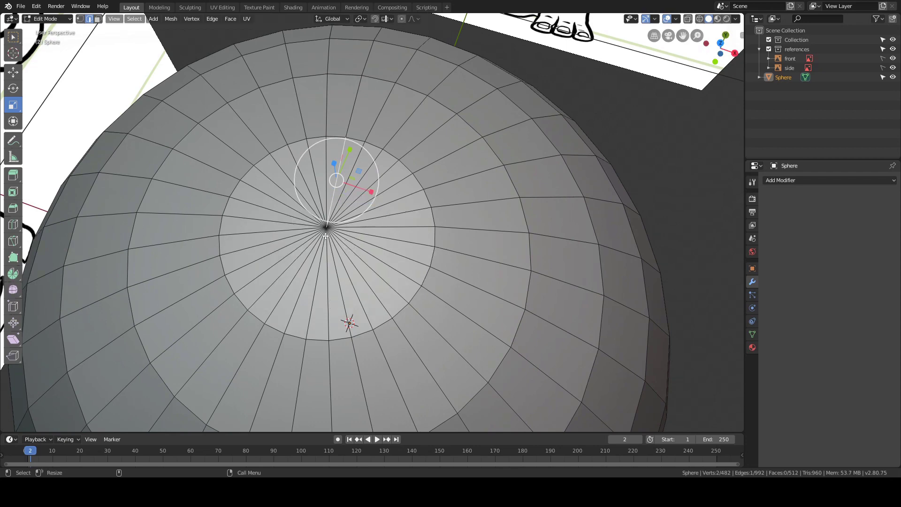
# Select all the edges that converge at the sphere's top pole.
pyautogui.click(338, 245)
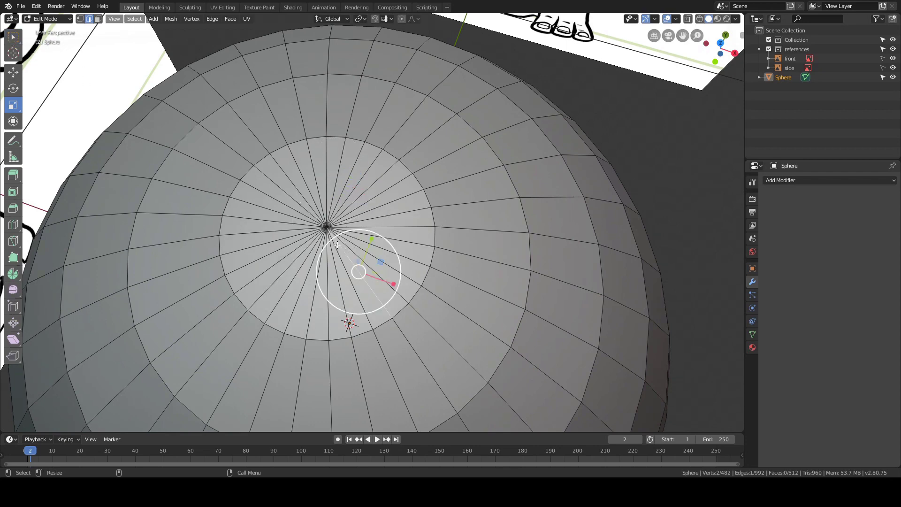
pyautogui.scroll(-2, 334, 187)
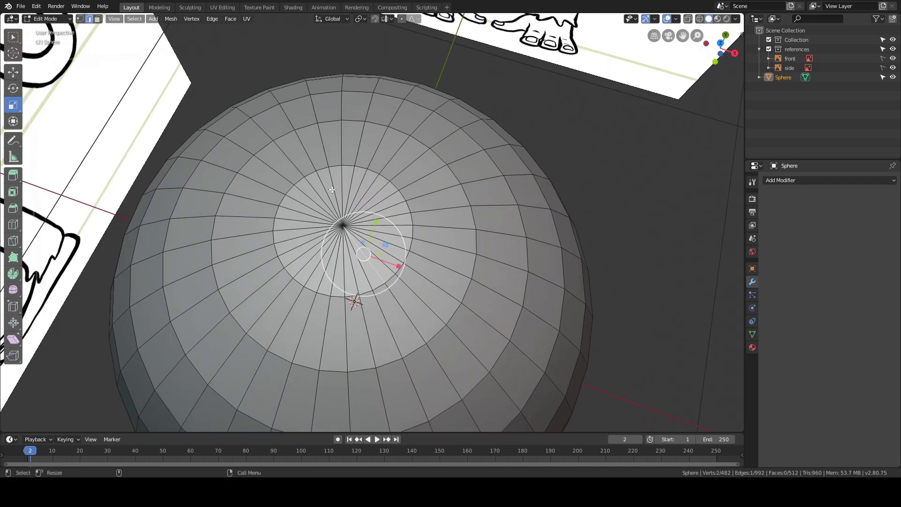
pyautogui.keyDown('ctrl'); pyautogui.moveTo(346, 208); pyautogui.dragTo(346, 261, button='right'); pyautogui.keyUp('ctrl')
pyautogui.scroll(3, 357, 172)
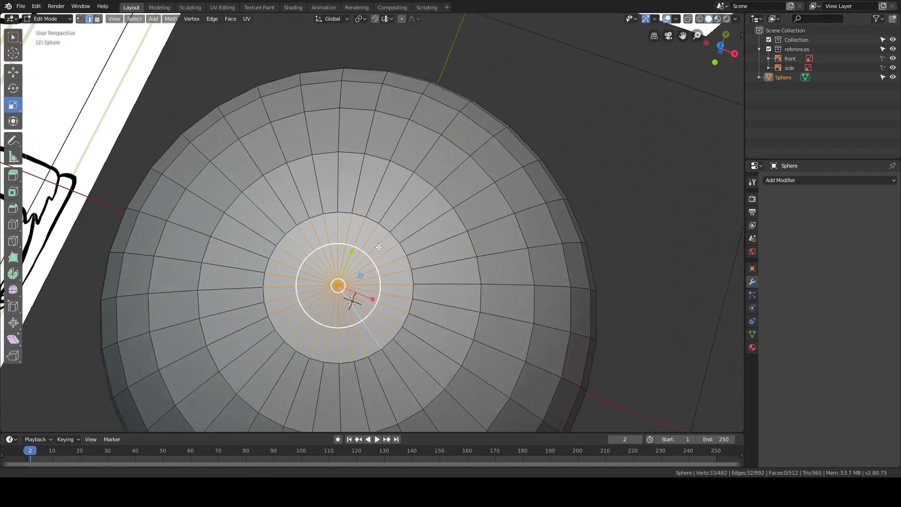
pyautogui.keyDown('alt'); pyautogui.moveTo(356, 172); pyautogui.dragTo(380, 156, button='middle'); pyautogui.keyUp('alt')
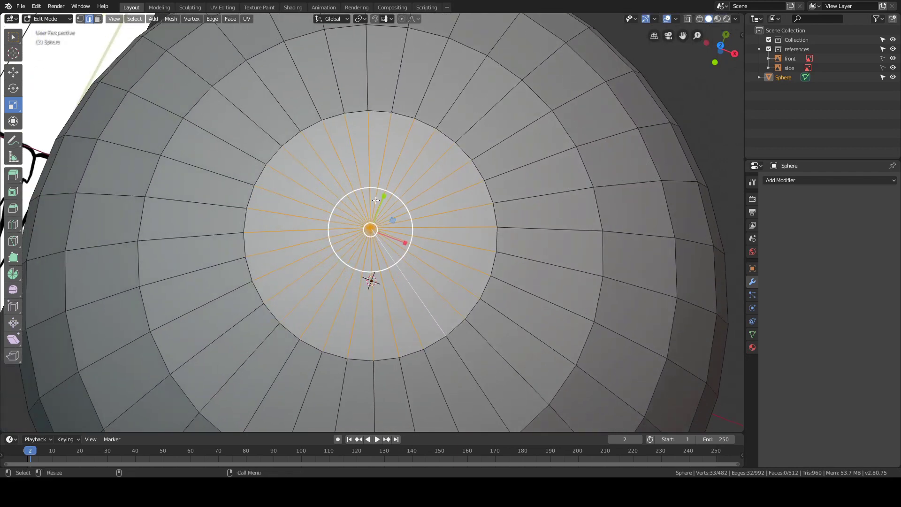
pyautogui.keyDown('shift'); pyautogui.moveTo(374, 192); pyautogui.dragTo(350, 189, button='middle'); pyautogui.keyUp('shift')
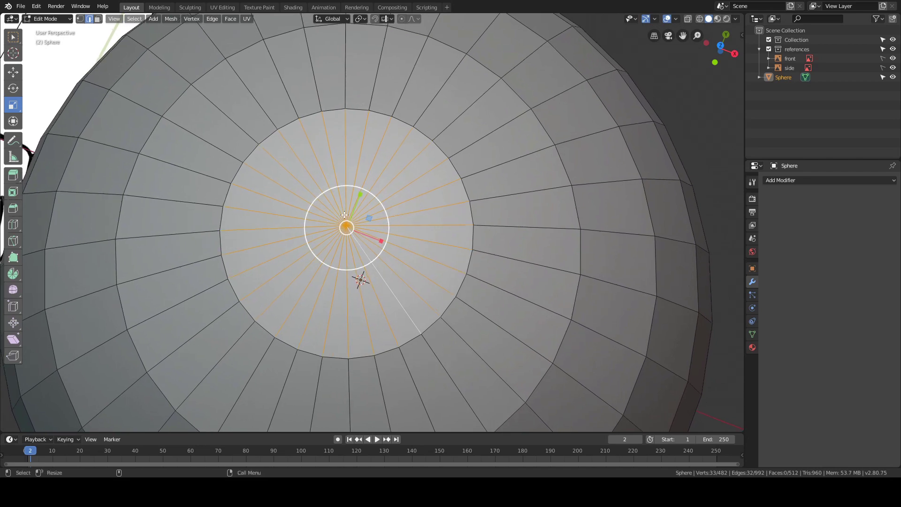
pyautogui.scroll(-3, 317, 245)
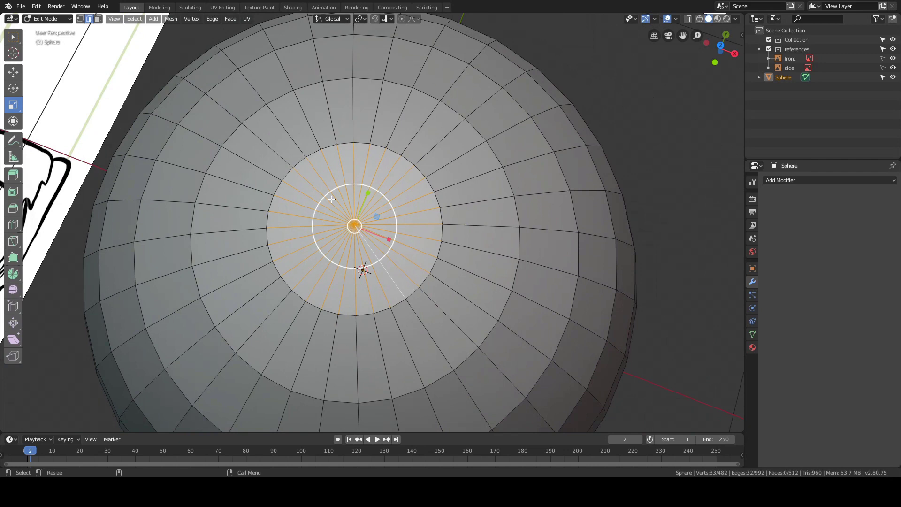
# Switch to vertex selection, pick the sphere's pole vertex, and return to Object Mode.
pyautogui.press('1')
pyautogui.click(639, 158)
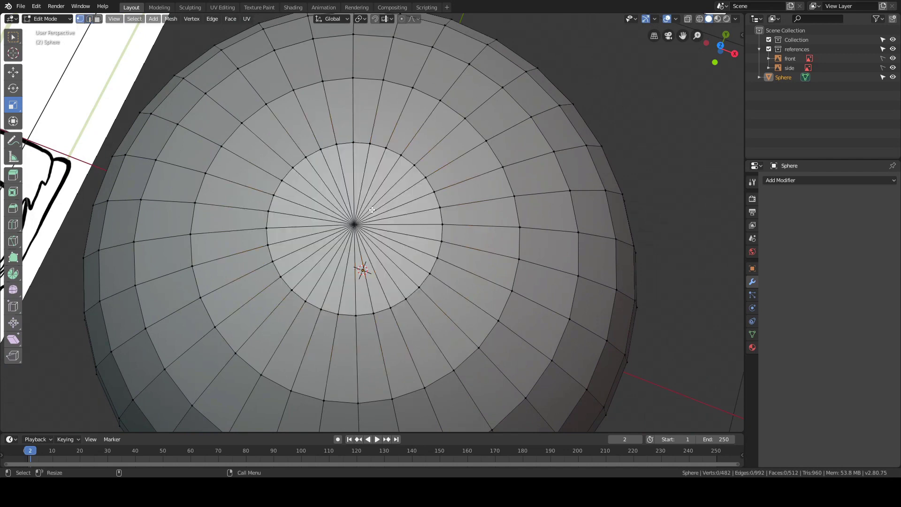
pyautogui.click(355, 227)
pyautogui.hotkey('ctrl', 'Tab')
pyautogui.click(420, 222)
# Add a Subdivision Surface modifier with level 2 to the sphere.
pyautogui.moveTo(420, 221); pyautogui.dragTo(405, 210, button='middle')
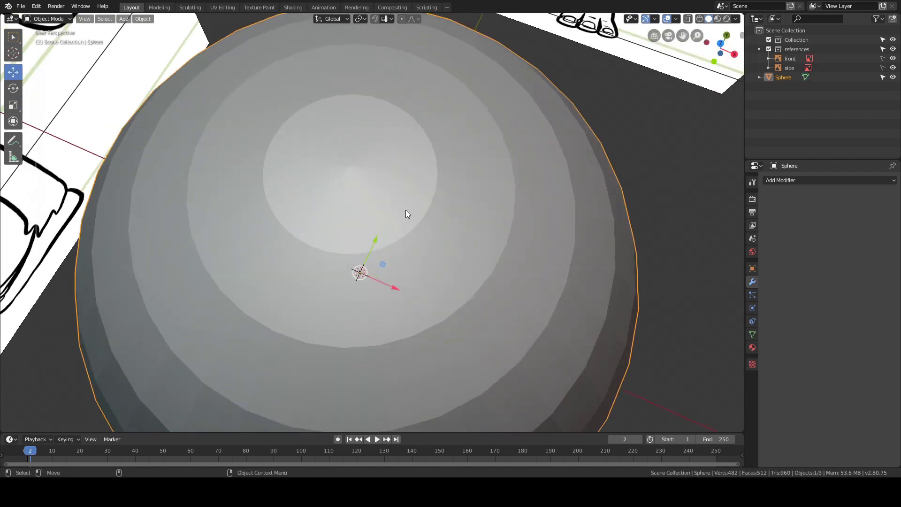
pyautogui.press('z')
pyautogui.click(370, 184)
pyautogui.moveTo(370, 168)
pyautogui.mouseDown(button='middle')
pyautogui.moveTo(388, 183)
pyautogui.moveTo(358, 145)
pyautogui.moveTo(366, 196)
pyautogui.moveTo(389, 185)
pyautogui.mouseUp(button='middle')
pyautogui.hotkey('ctrl', '2')
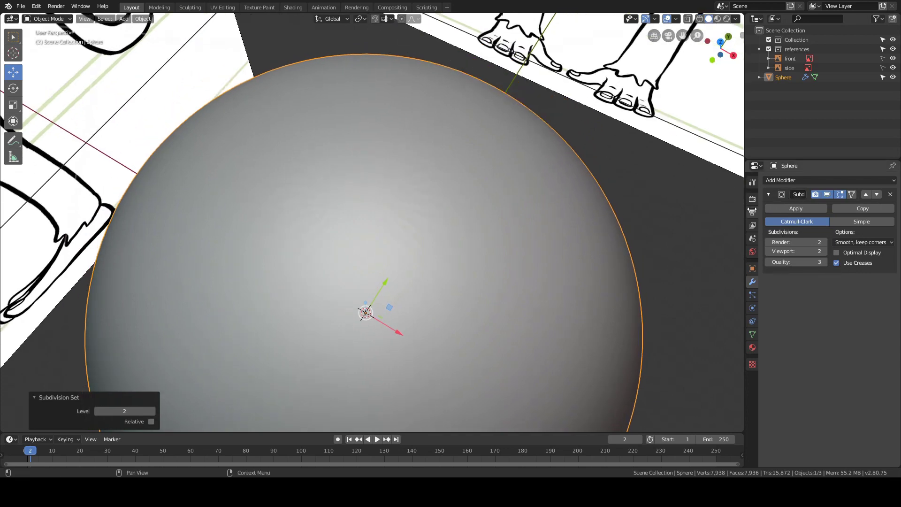
# Examine the surface shading around the subdivided sphere's top pole from several angles and distances.
pyautogui.scroll(3, 350, 177)
pyautogui.moveTo(347, 177)
pyautogui.mouseDown(button='middle')
pyautogui.moveTo(352, 204)
pyautogui.moveTo(372, 210)
pyautogui.moveTo(339, 183)
pyautogui.moveTo(351, 187)
pyautogui.mouseUp(button='middle')
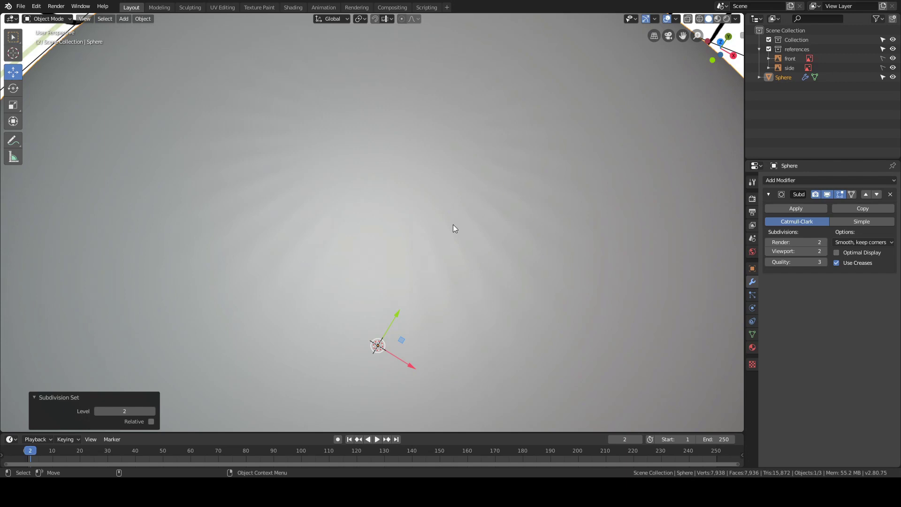
pyautogui.moveTo(324, 153); pyautogui.dragTo(336, 201, button='middle')
pyautogui.scroll(-5, 323, 185)
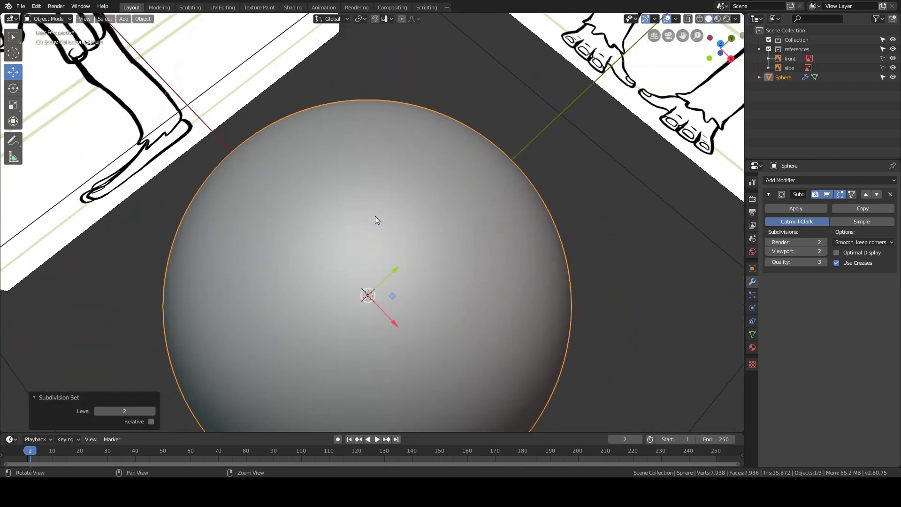
pyautogui.scroll(-2, 376, 216)
pyautogui.moveTo(436, 223); pyautogui.dragTo(428, 190, button='middle')
pyautogui.scroll(5, 361, 150)
pyautogui.keyDown('shift'); pyautogui.moveTo(354, 139); pyautogui.dragTo(357, 179, button='middle'); pyautogui.keyUp('shift')
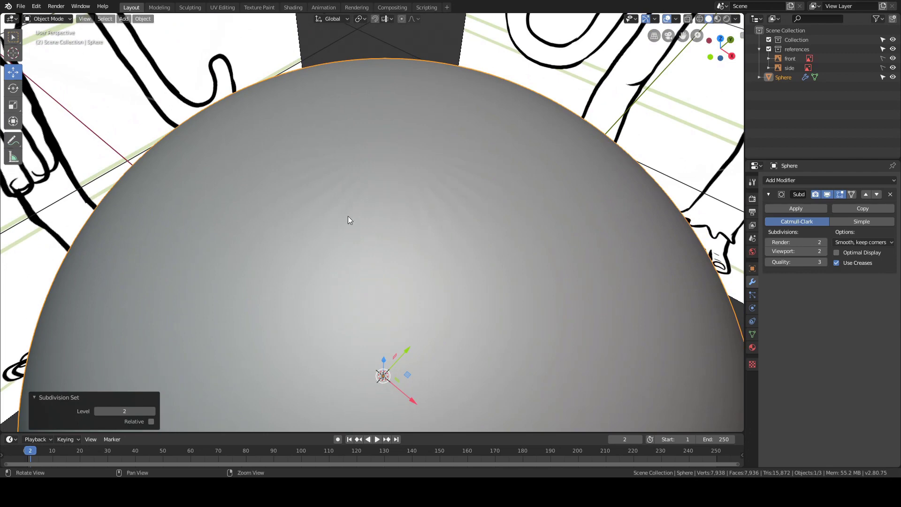
pyautogui.keyDown('shift'); pyautogui.moveTo(343, 157); pyautogui.dragTo(345, 180, button='middle'); pyautogui.keyUp('shift')
pyautogui.scroll(-2, 341, 213)
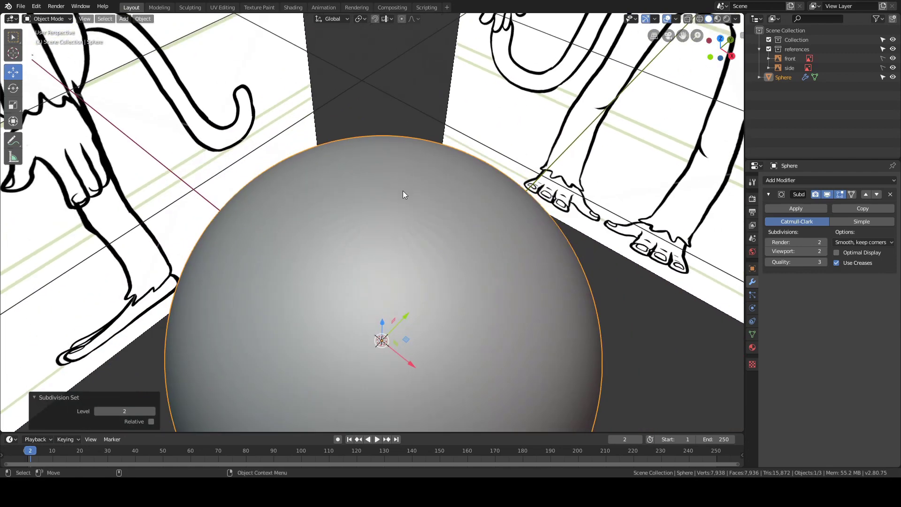
pyautogui.keyDown('alt'); pyautogui.moveTo(403, 191); pyautogui.dragTo(435, 103); pyautogui.keyUp('alt')
pyautogui.scroll(-5, 436, 104)
pyautogui.keyDown('alt'); pyautogui.moveTo(408, 190); pyautogui.dragTo(473, 85); pyautogui.keyUp('alt')
pyautogui.keyDown('alt'); pyautogui.moveTo(390, 243); pyautogui.dragTo(416, 206, button='middle'); pyautogui.keyUp('alt')
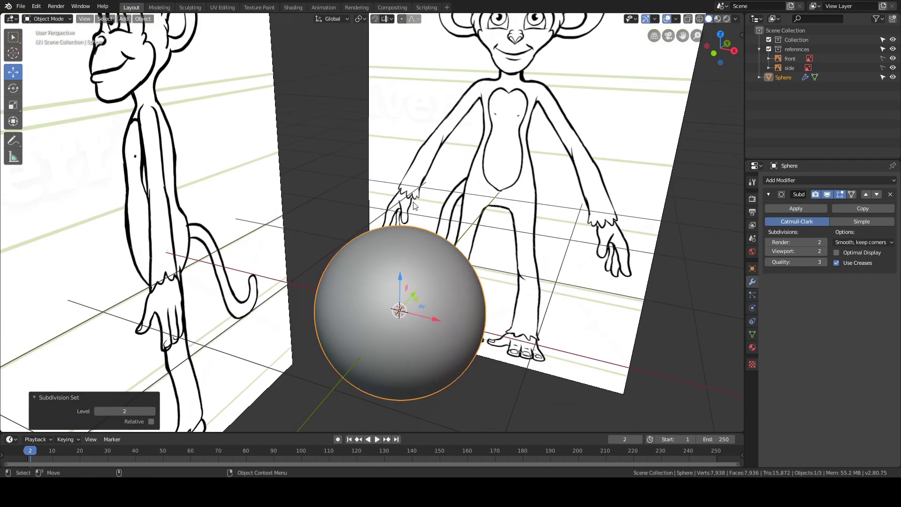
pyautogui.keyDown('alt'); pyautogui.moveTo(365, 204); pyautogui.dragTo(352, 141, button='right'); pyautogui.keyUp('alt')
pyautogui.keyDown('alt'); pyautogui.moveTo(350, 170); pyautogui.dragTo(329, 158, button='middle'); pyautogui.keyUp('alt')
pyautogui.keyDown('alt'); pyautogui.moveTo(383, 202); pyautogui.dragTo(372, 216); pyautogui.keyUp('alt')
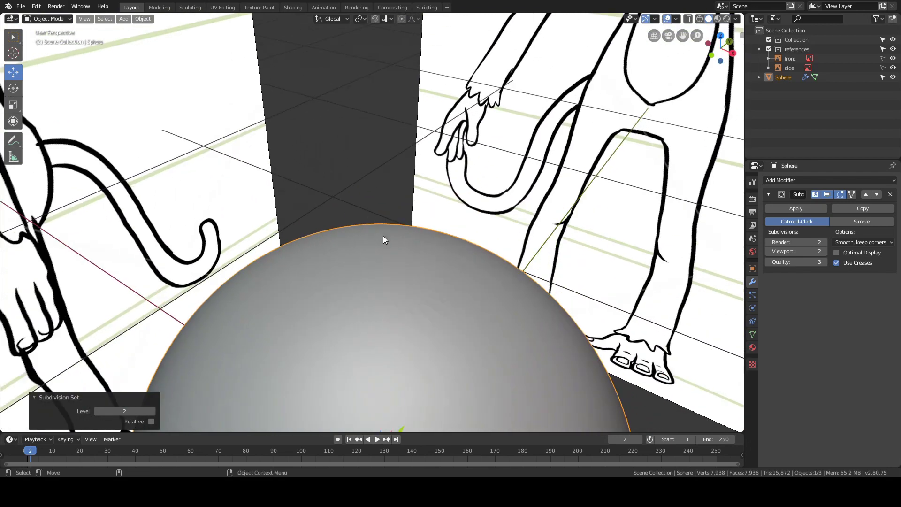
# Delete the subdivided UV sphere from the scene.
pyautogui.press('Delete')
pyautogui.keyDown('alt'); pyautogui.moveTo(352, 176); pyautogui.dragTo(365, 255, button='right'); pyautogui.keyUp('alt')
pyautogui.keyDown('alt'); pyautogui.moveTo(364, 255); pyautogui.dragTo(378, 196); pyautogui.keyUp('alt')
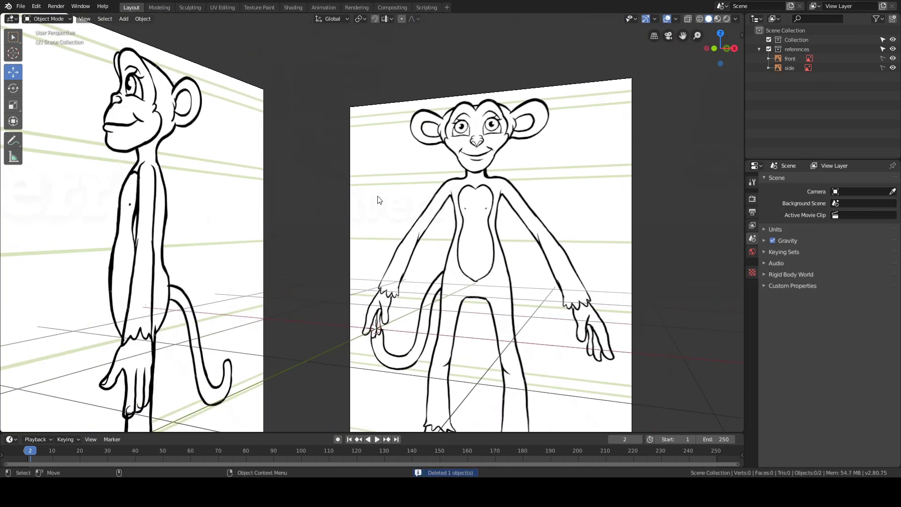
# Add a 2 m cube at the world origin and delete it again.
pyautogui.hotkey('shift', 'a')
pyautogui.click(429, 206)
pyautogui.keyDown('alt'); pyautogui.moveTo(435, 201); pyautogui.dragTo(398, 145); pyautogui.keyUp('alt')
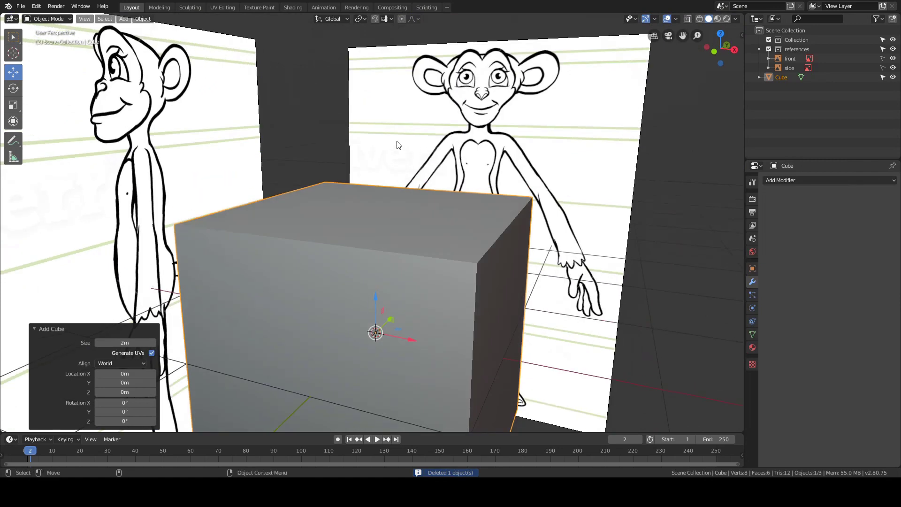
pyautogui.keyDown('alt'); pyautogui.moveTo(398, 145); pyautogui.dragTo(398, 122, button='middle'); pyautogui.keyUp('alt')
pyautogui.keyDown('alt'); pyautogui.moveTo(398, 122); pyautogui.dragTo(380, 193, button='right'); pyautogui.keyUp('alt')
pyautogui.keyDown('alt'); pyautogui.moveTo(379, 179); pyautogui.dragTo(385, 187); pyautogui.keyUp('alt')
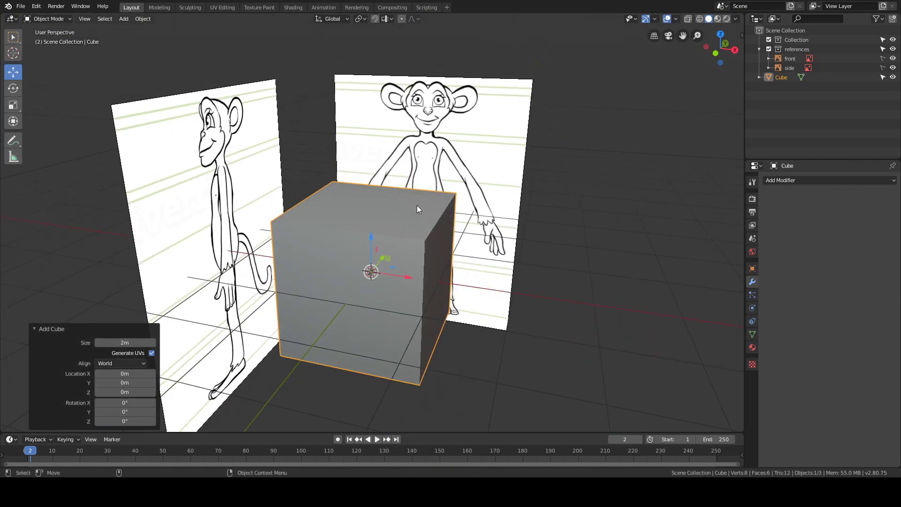
pyautogui.press('Delete')
# In front orthographic view, raise the 3D cursor to the monkey's nose by setting its Z location to 1.9 m.
pyautogui.moveTo(556, 226); pyautogui.dragTo(370, 285, button='middle')
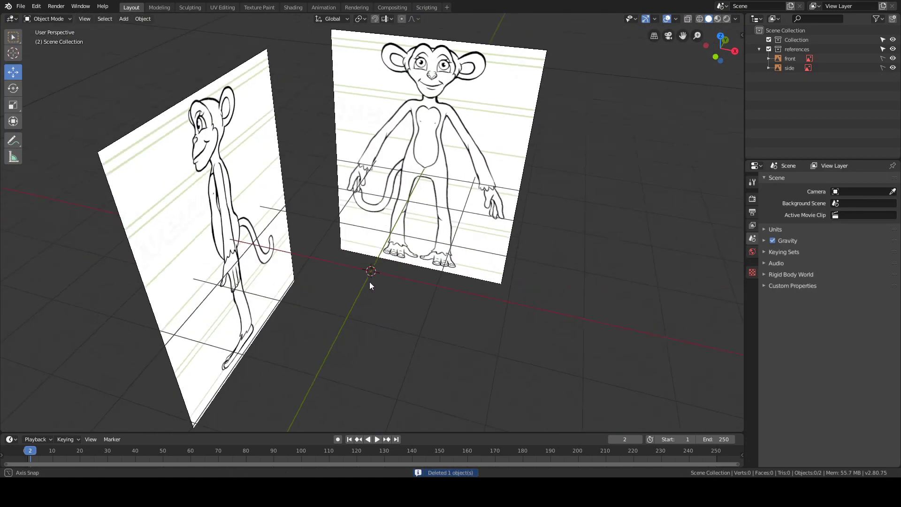
pyautogui.keyDown('alt'); pyautogui.moveTo(370, 283); pyautogui.dragTo(371, 281); pyautogui.keyUp('alt')
pyautogui.keyDown('alt'); pyautogui.moveTo(426, 203); pyautogui.dragTo(428, 176); pyautogui.keyUp('alt')
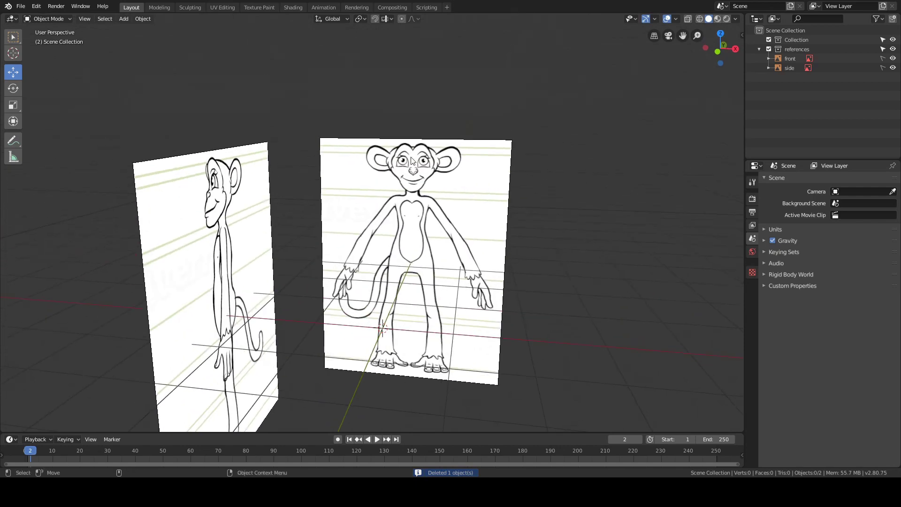
pyautogui.press('`')
pyautogui.click(397, 142)
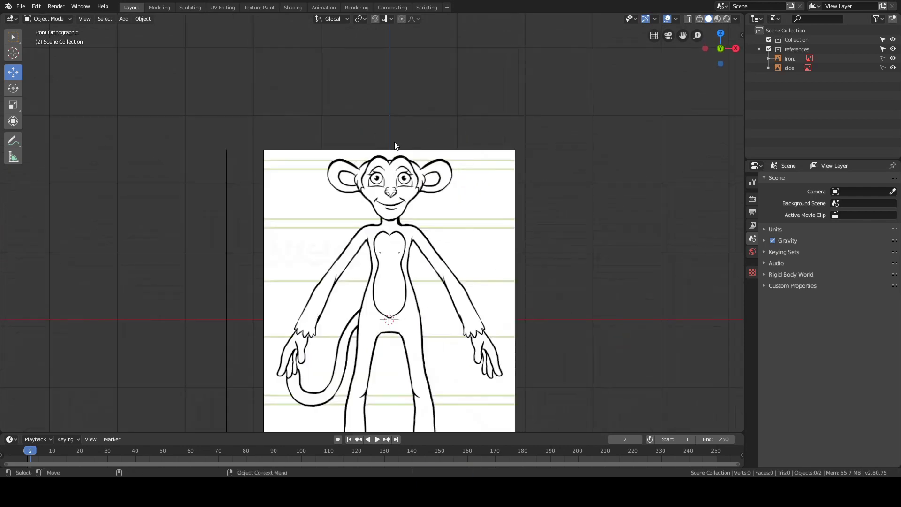
pyautogui.press('n')
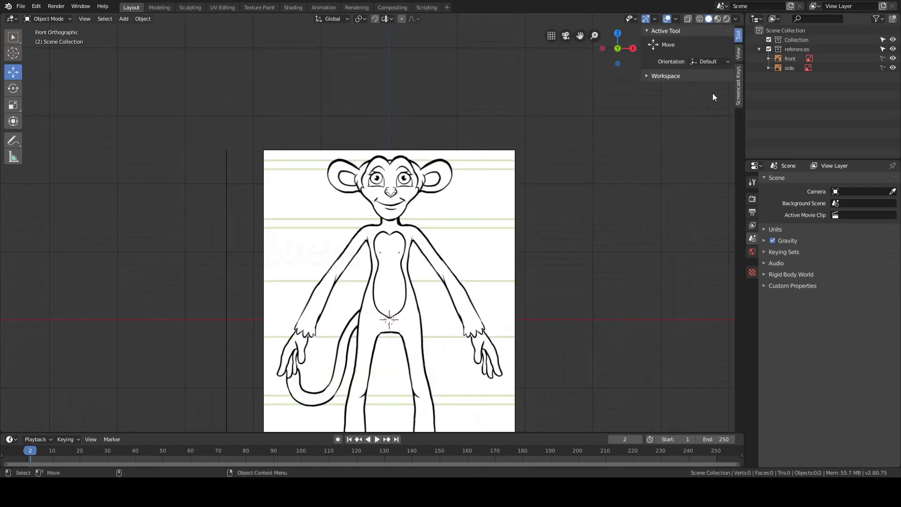
pyautogui.click(738, 53)
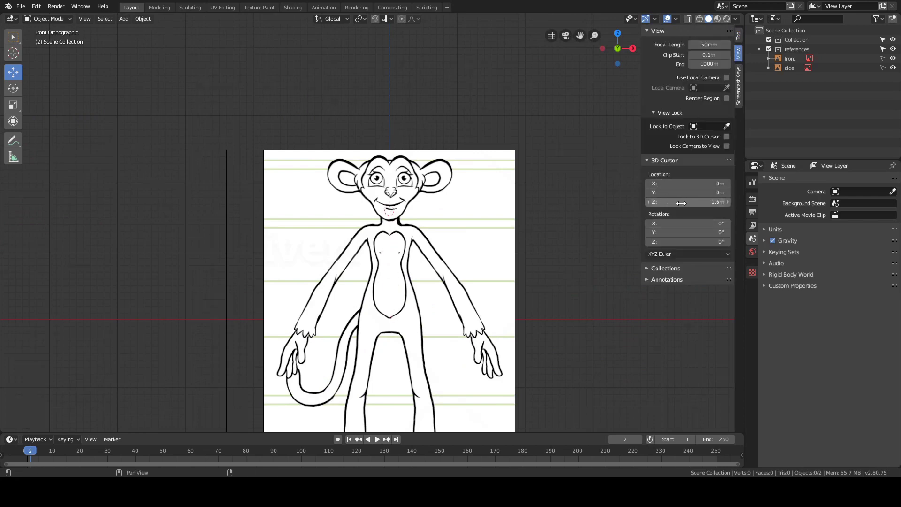
pyautogui.scroll(3, 347, 203)
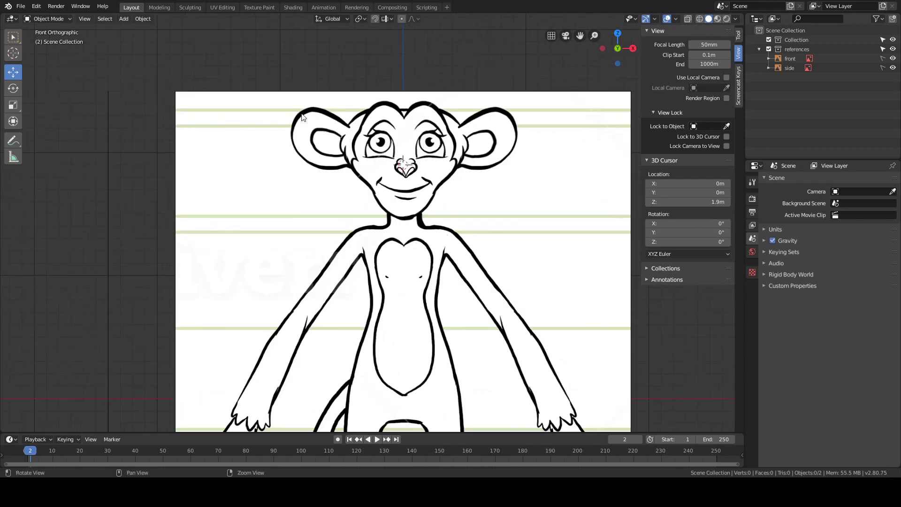
pyautogui.scroll(2, 348, 203)
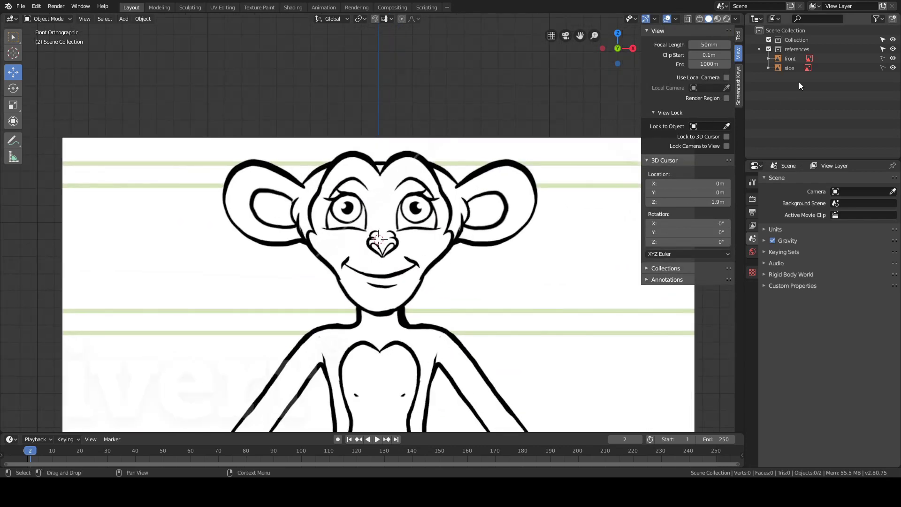
# Make the front reference selectable, shift it about -0.017 m along X to centre the drawing, and lock its selection again.
pyautogui.keyDown('shift'); pyautogui.moveTo(359, 233); pyautogui.dragTo(355, 192, button='middle'); pyautogui.keyUp('shift')
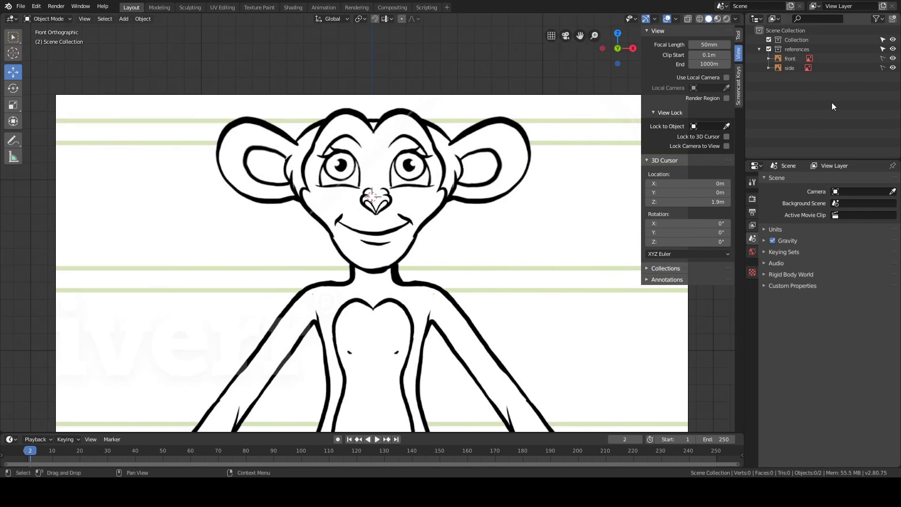
pyautogui.click(883, 58)
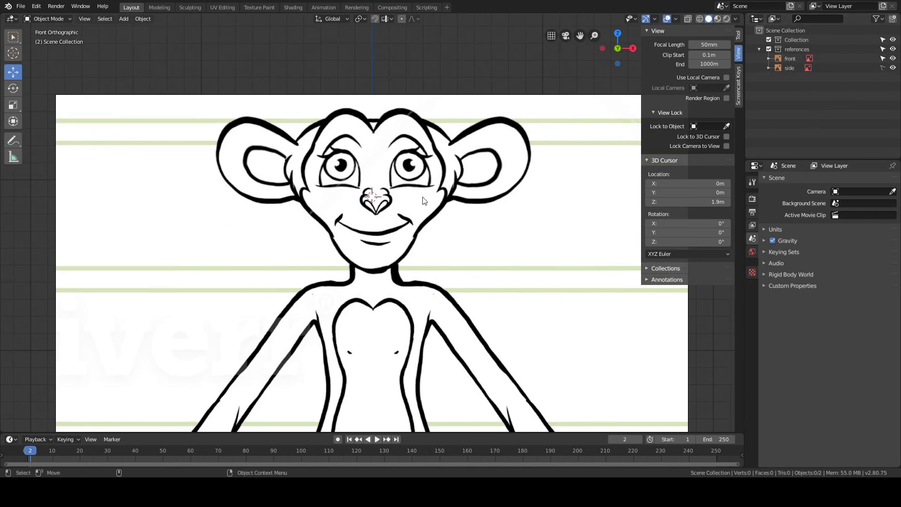
pyautogui.click(428, 209)
pyautogui.scroll(-5, 370, 274)
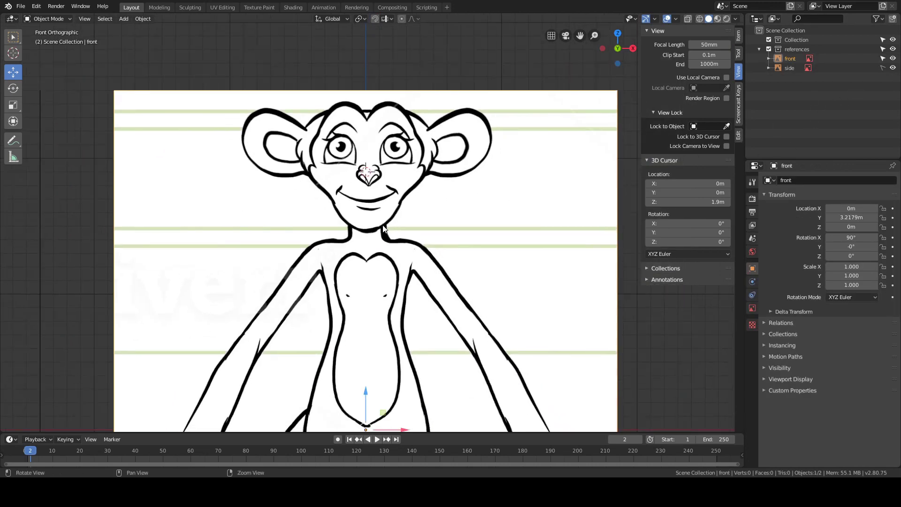
pyautogui.scroll(2, 360, 263)
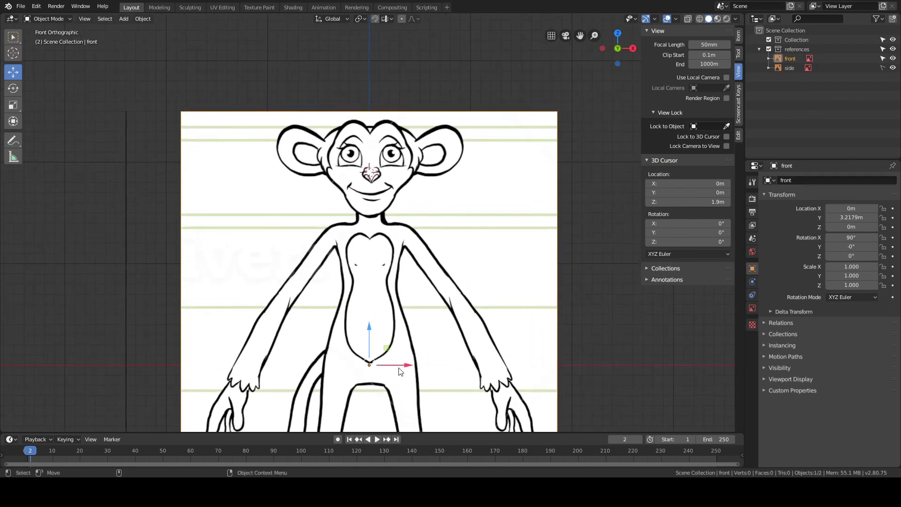
pyautogui.moveTo(408, 364); pyautogui.dragTo(392, 366)
pyautogui.scroll(4, 366, 135)
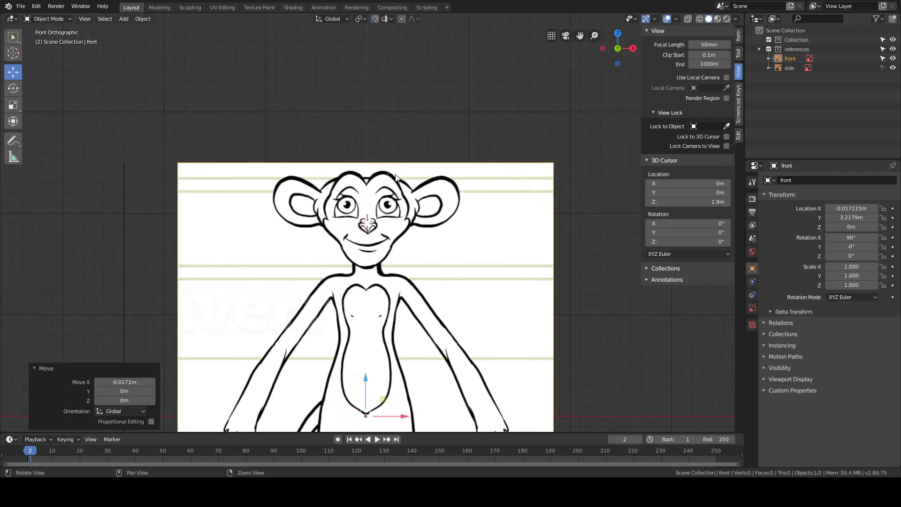
pyautogui.scroll(-1, 368, 137)
pyautogui.scroll(-2, 377, 181)
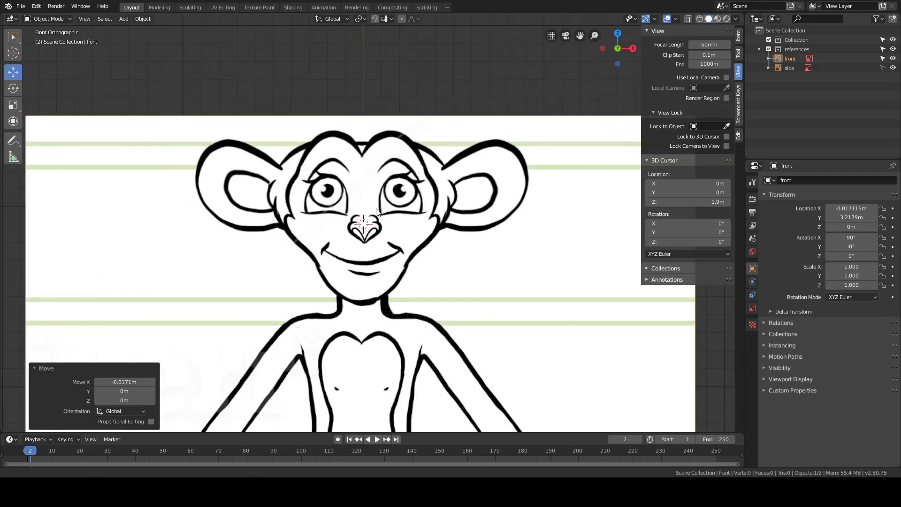
pyautogui.click(883, 58)
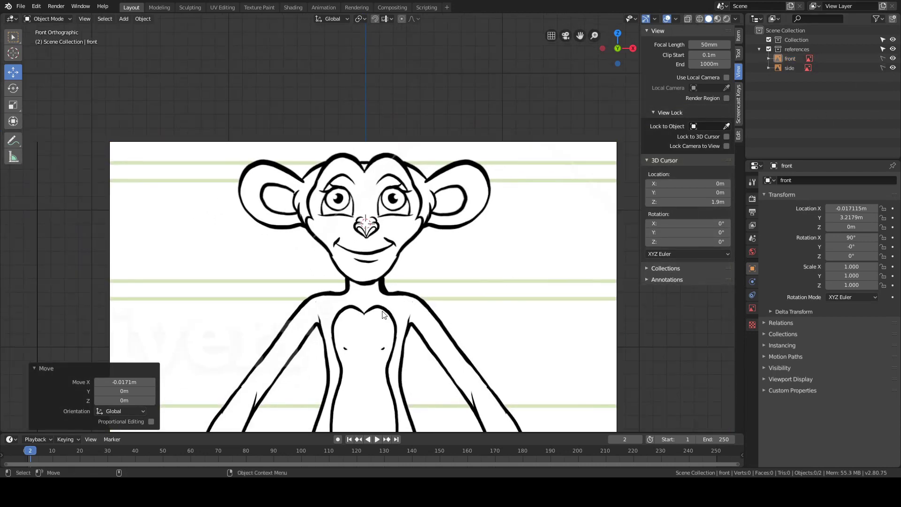
# Add a cube at the 3D cursor, give it a level 2 Subdivision modifier, and apply the modifier.
pyautogui.moveTo(387, 95); pyautogui.dragTo(420, 186, button='middle')
pyautogui.hotkey('shift', 'a')
pyautogui.moveTo(416, 180)
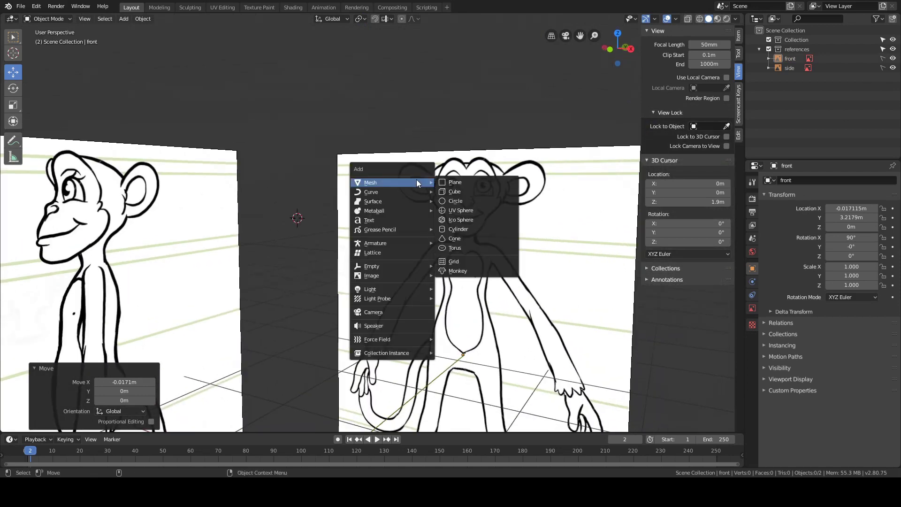
pyautogui.click(449, 192)
pyautogui.scroll(-3, 371, 246)
pyautogui.moveTo(371, 246); pyautogui.dragTo(413, 174, button='middle')
pyautogui.hotkey('ctrl', '2')
pyautogui.click(778, 209)
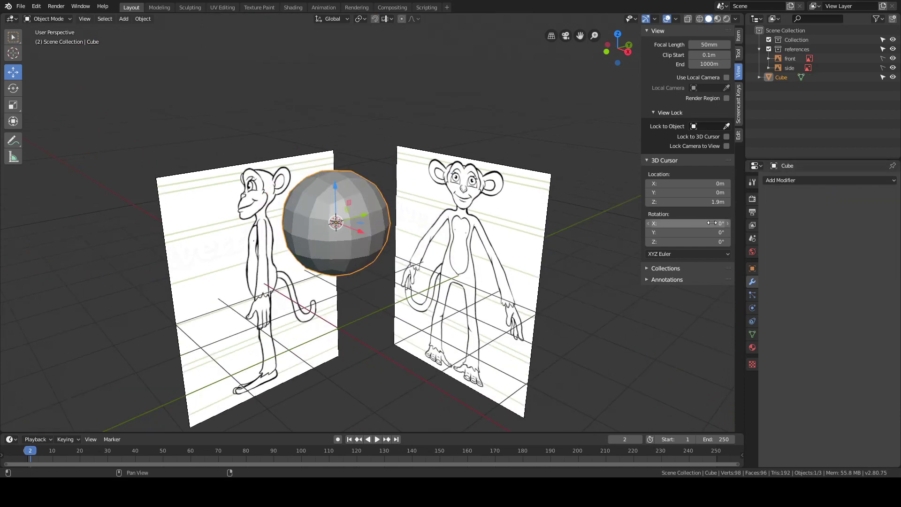
# Shade the subdivided cube smooth.
pyautogui.scroll(-2, 338, 131)
pyautogui.scroll(5, 324, 117)
pyautogui.scroll(4, 320, 107)
pyautogui.press('z')
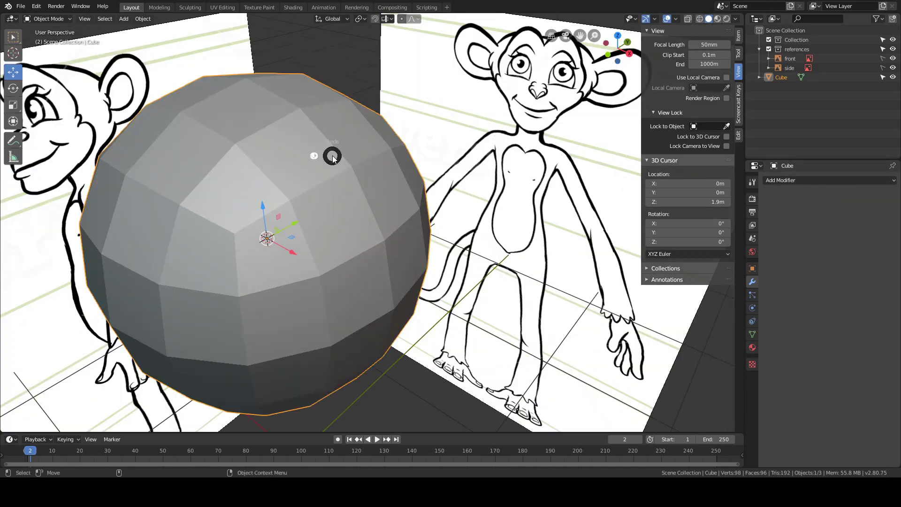
pyautogui.click(293, 120)
pyautogui.keyDown('shift'); pyautogui.moveTo(287, 128); pyautogui.dragTo(340, 165, button='middle'); pyautogui.keyUp('shift')
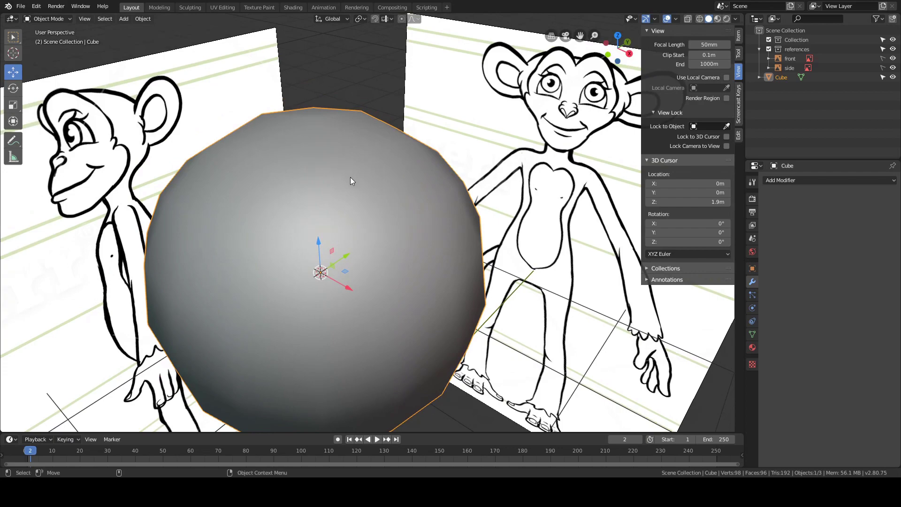
# Try a second level 2 Subdivision modifier on the ball, inspect its surface, and remove the modifier.
pyautogui.hotkey('ctrl', '2')
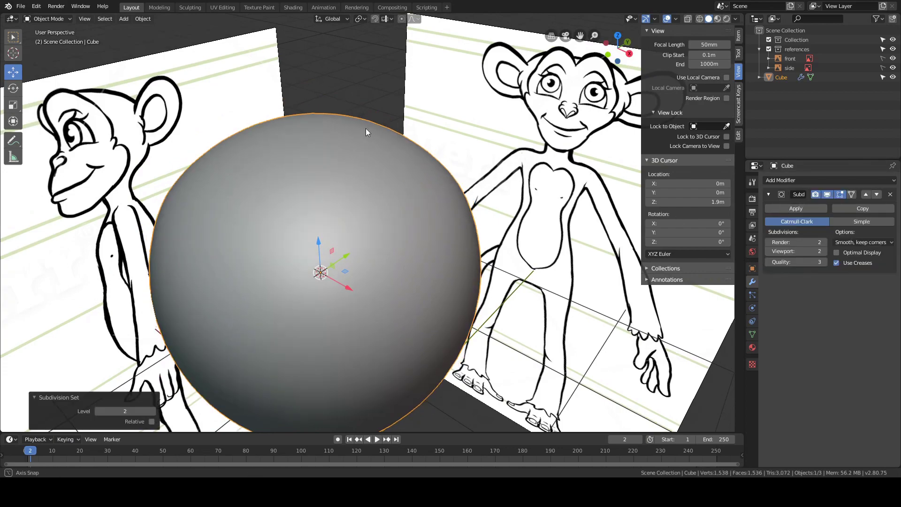
pyautogui.moveTo(365, 128); pyautogui.dragTo(332, 184, button='middle')
pyautogui.scroll(2, 289, 179)
pyautogui.scroll(2, 295, 195)
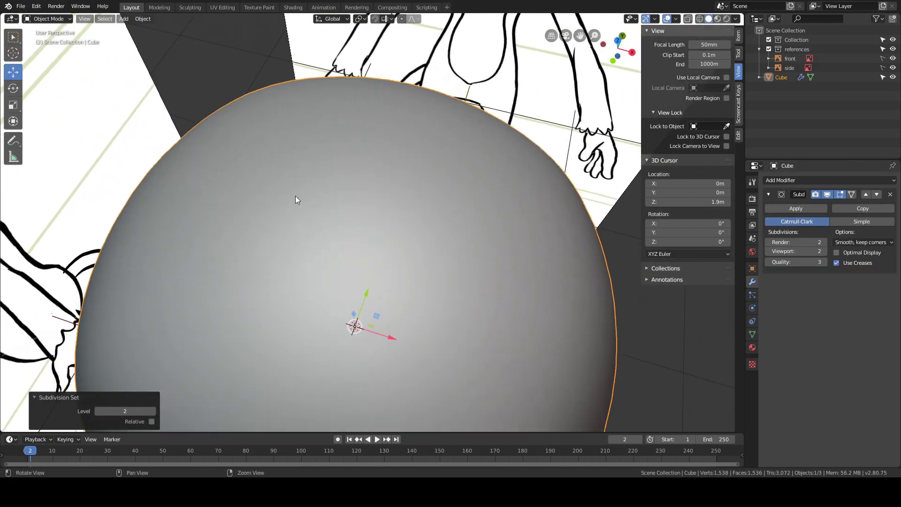
pyautogui.moveTo(307, 206); pyautogui.dragTo(408, 132, button='middle')
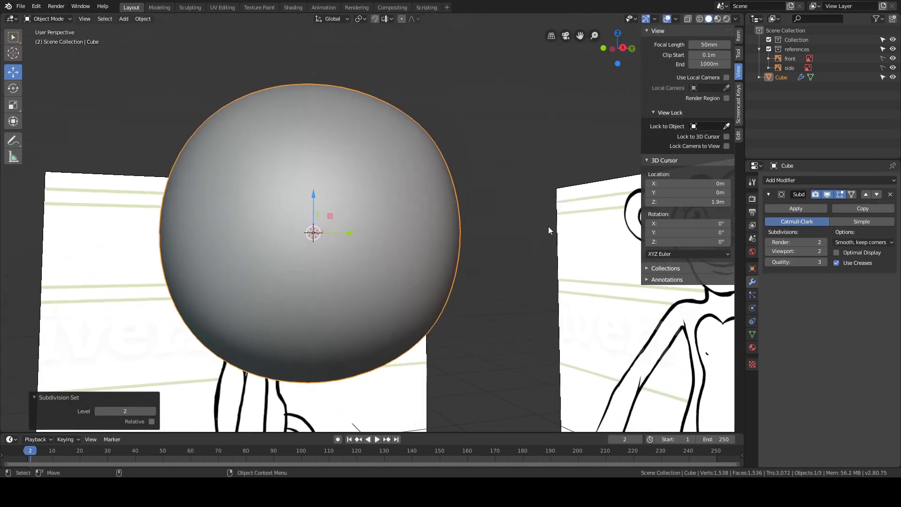
pyautogui.click(891, 194)
# Show the ball over the monkey's head in front orthographic view with X-ray enabled.
pyautogui.keyDown('alt'); pyautogui.moveTo(356, 176); pyautogui.dragTo(425, 165); pyautogui.keyUp('alt')
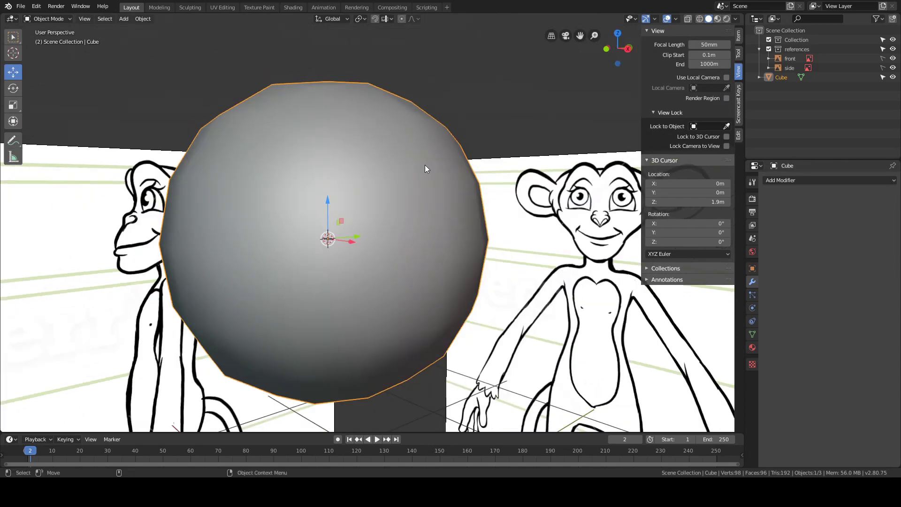
pyautogui.keyDown('alt'); pyautogui.moveTo(448, 209); pyautogui.dragTo(390, 175, button='right'); pyautogui.keyUp('alt')
pyautogui.keyDown('alt'); pyautogui.moveTo(412, 182); pyautogui.dragTo(418, 170); pyautogui.keyUp('alt')
pyautogui.keyDown('alt'); pyautogui.moveTo(360, 155); pyautogui.dragTo(395, 150, button='middle'); pyautogui.keyUp('alt')
pyautogui.keyDown('alt'); pyautogui.moveTo(438, 166); pyautogui.dragTo(434, 168); pyautogui.keyUp('alt')
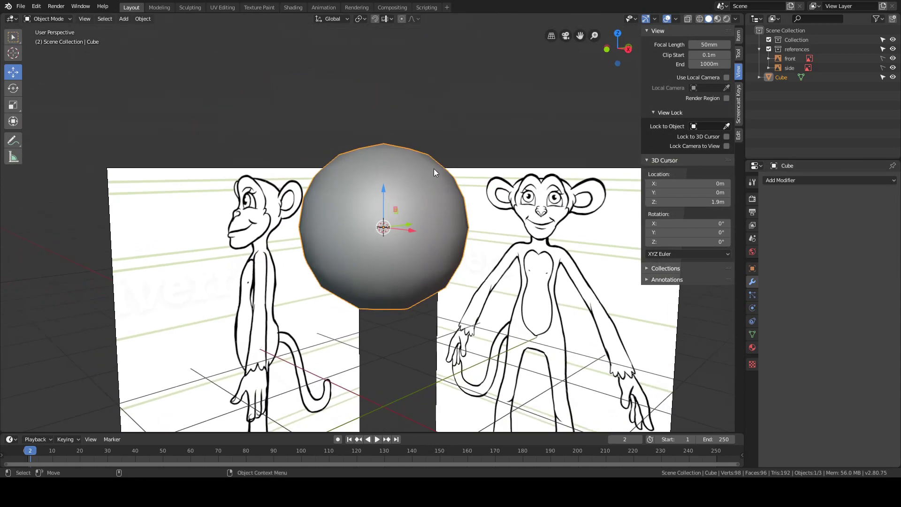
pyautogui.press('`')
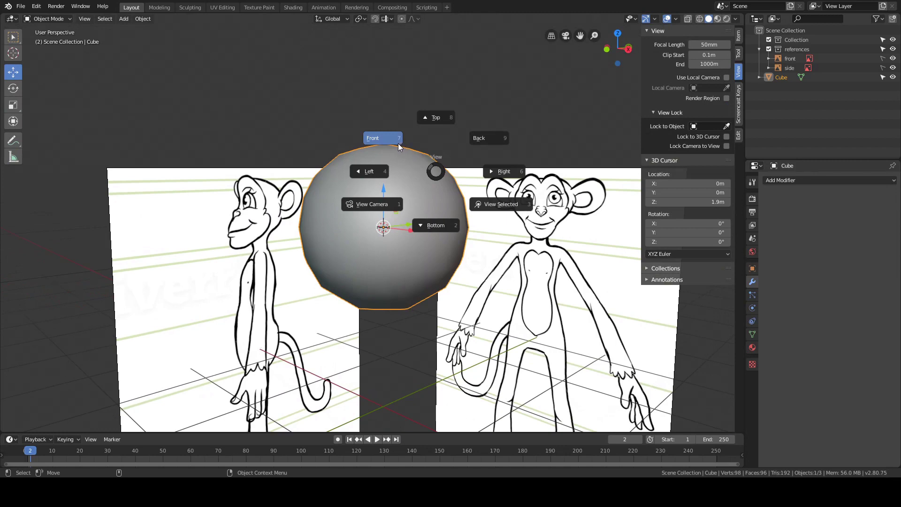
pyautogui.click(398, 141)
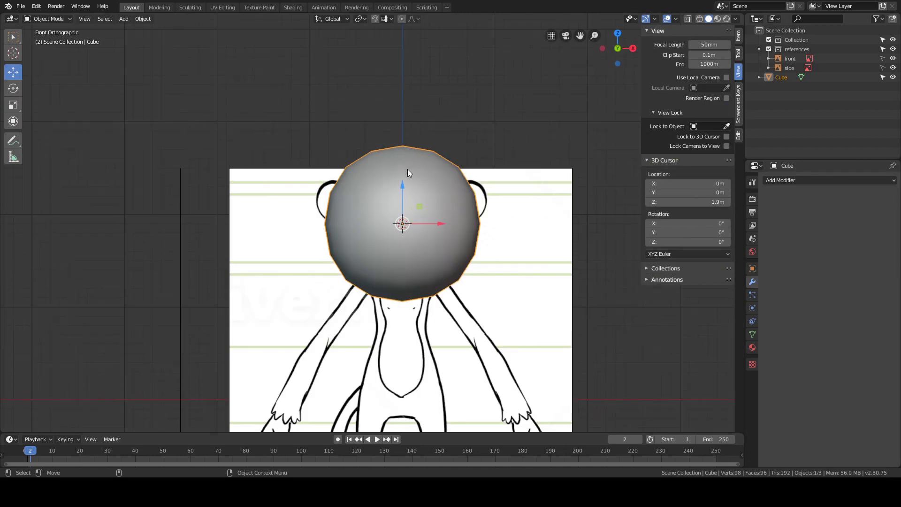
pyautogui.hotkey('alt', 'z')
pyautogui.keyDown('alt'); pyautogui.moveTo(416, 168); pyautogui.dragTo(514, 193, button='right'); pyautogui.keyUp('alt')
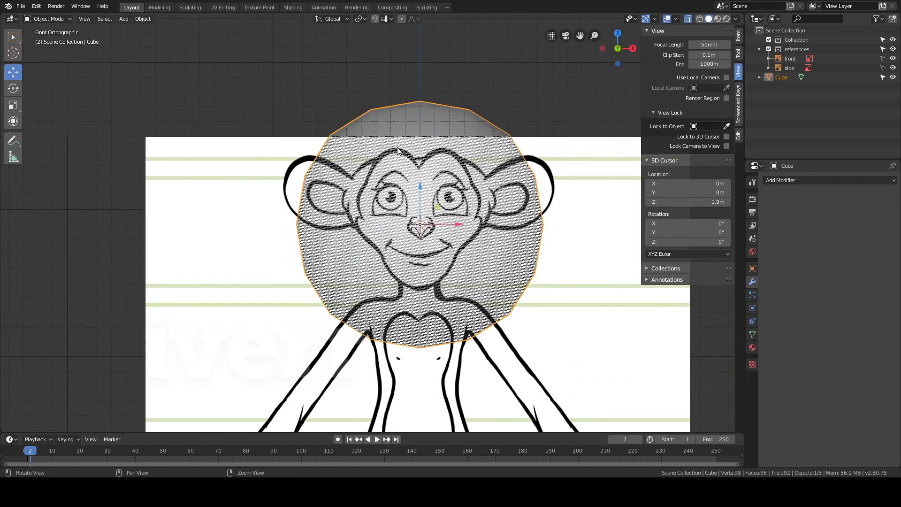
pyautogui.keyDown('alt'); pyautogui.moveTo(514, 193); pyautogui.dragTo(451, 180, button='middle'); pyautogui.keyUp('alt')
# In Edit Mode, scale the whole ball mesh uniformly to about 0.517 so it fits the head's width.
pyautogui.hotkey('ctrl', 'Tab')
pyautogui.click(507, 176)
pyautogui.press('s')
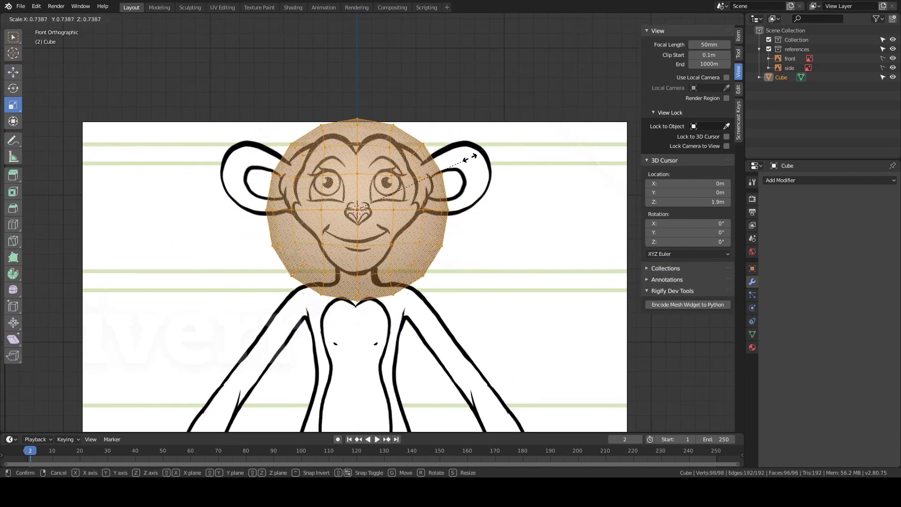
pyautogui.click(434, 178)
pyautogui.scroll(3, 329, 118)
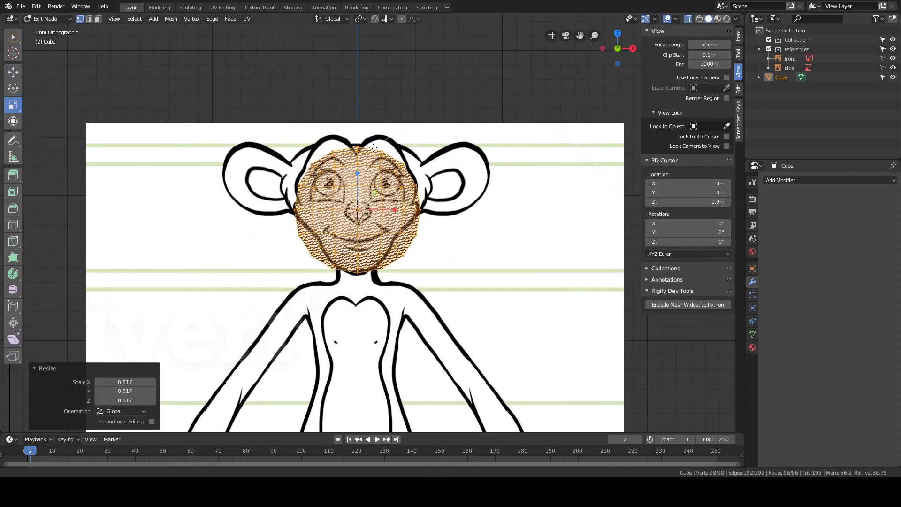
# Raise the ball mesh about 0.101 m along Z and flatten it to about 0.829 along Z.
pyautogui.keyDown('alt'); pyautogui.moveTo(329, 118); pyautogui.dragTo(380, 168, button='right'); pyautogui.keyUp('alt')
pyautogui.press('g')
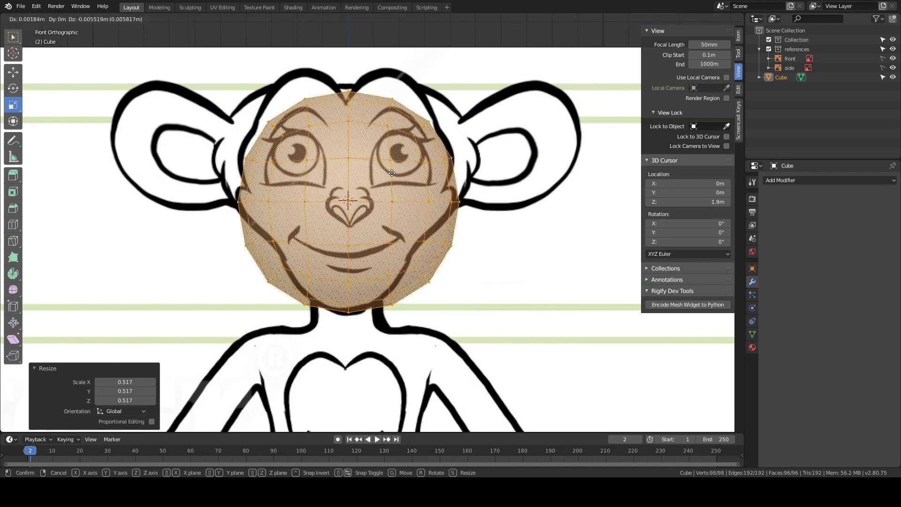
pyautogui.press('z')
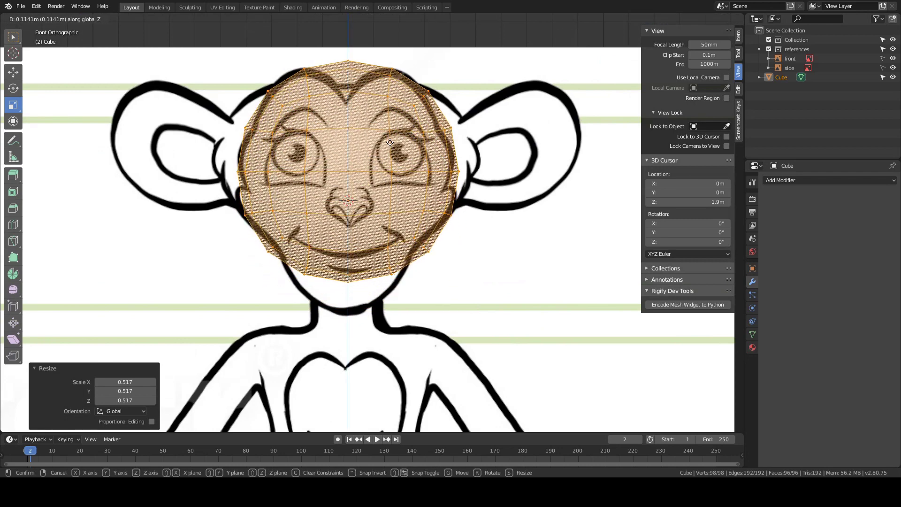
pyautogui.click(390, 155)
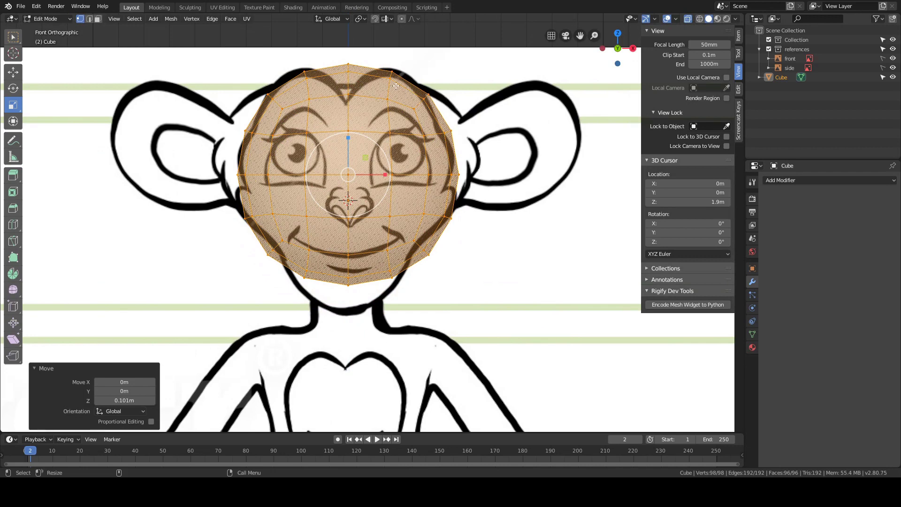
pyautogui.press('s')
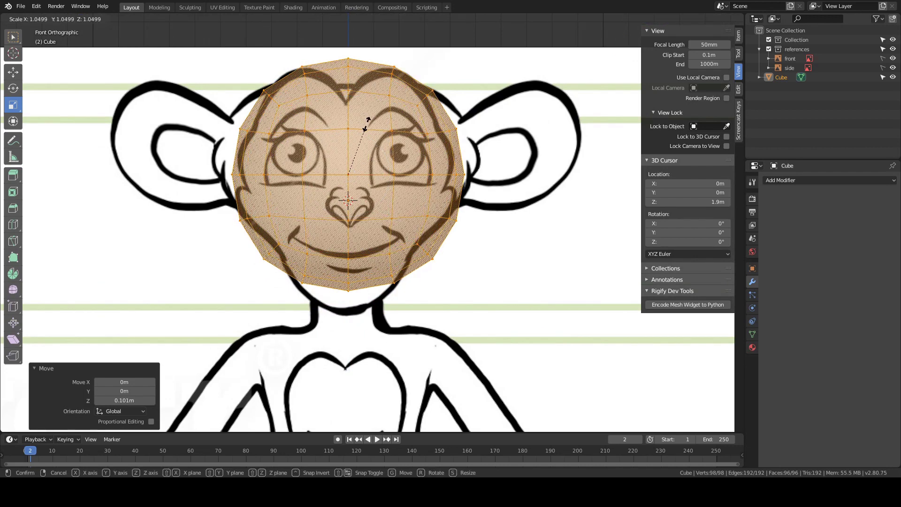
pyautogui.press('z')
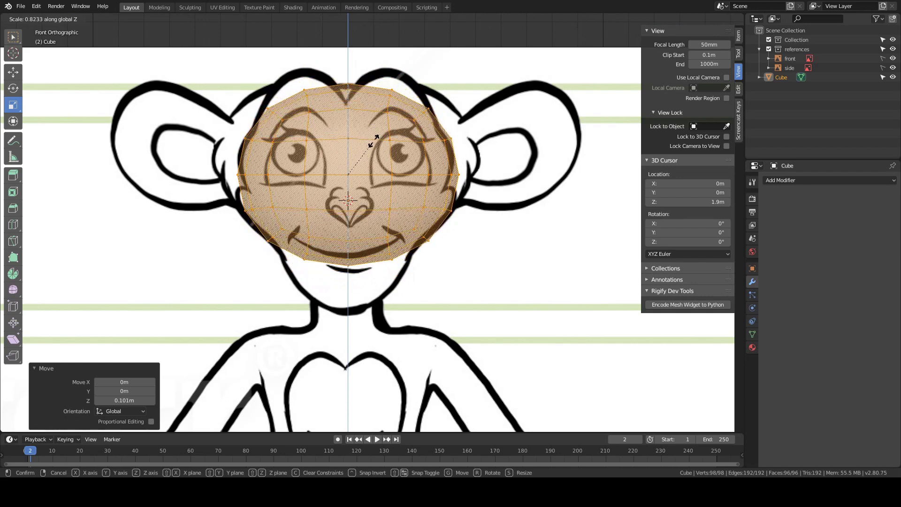
pyautogui.click(373, 141)
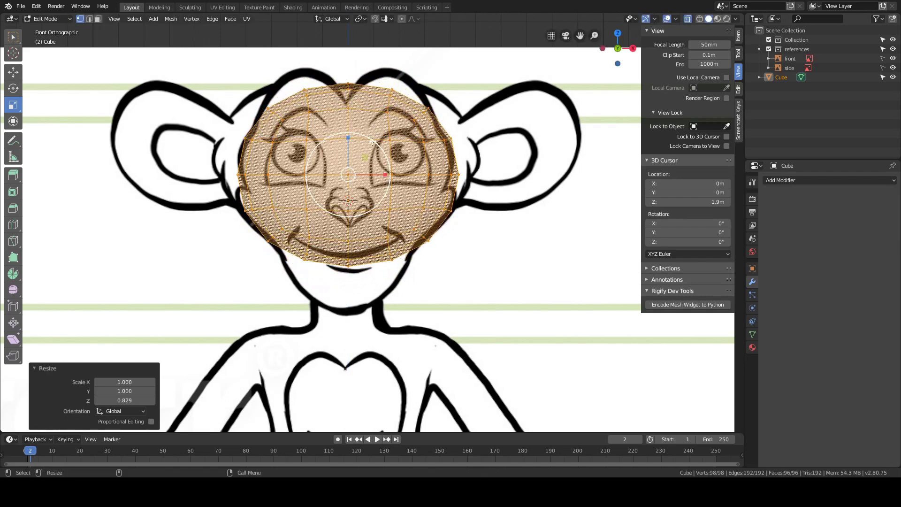
# Widen the mesh to about 1.181 along X, raise it about 0.04 m along Z, and return to Object Mode.
pyautogui.press('s')
pyautogui.press('x')
pyautogui.click(423, 161)
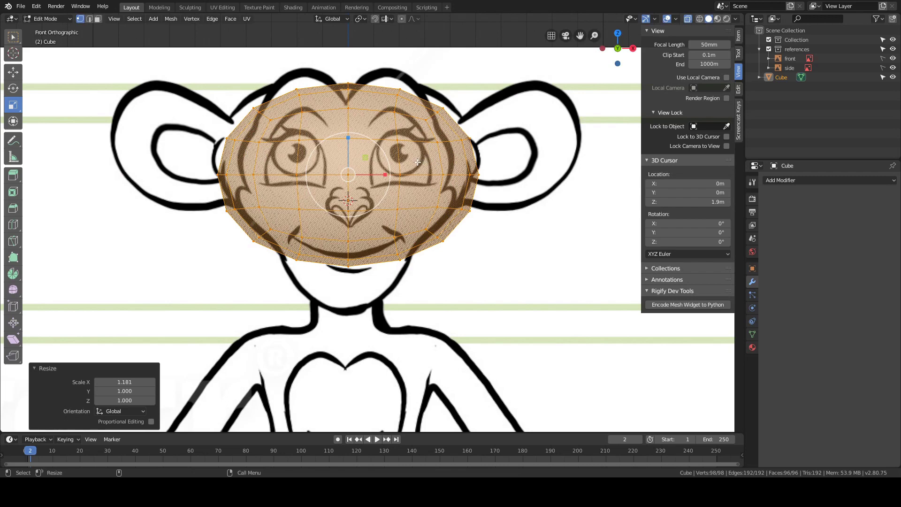
pyautogui.press('g')
pyautogui.press('z')
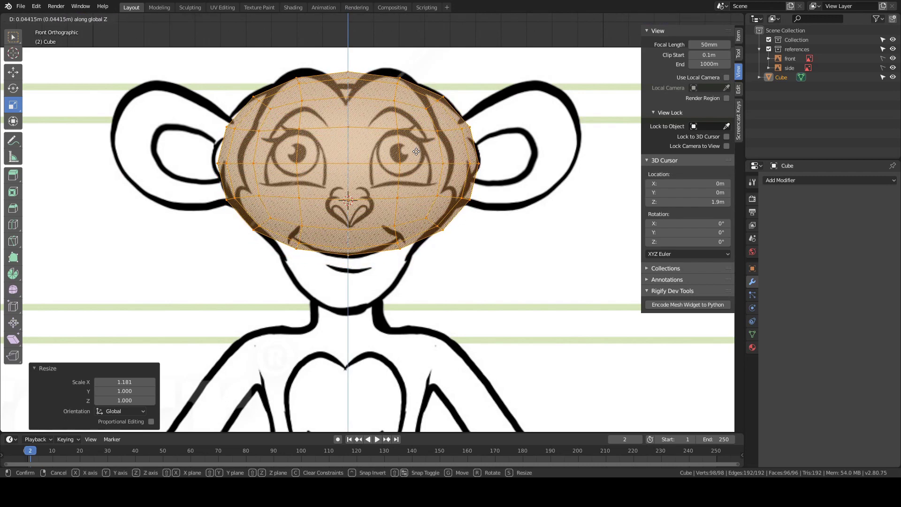
pyautogui.click(416, 153)
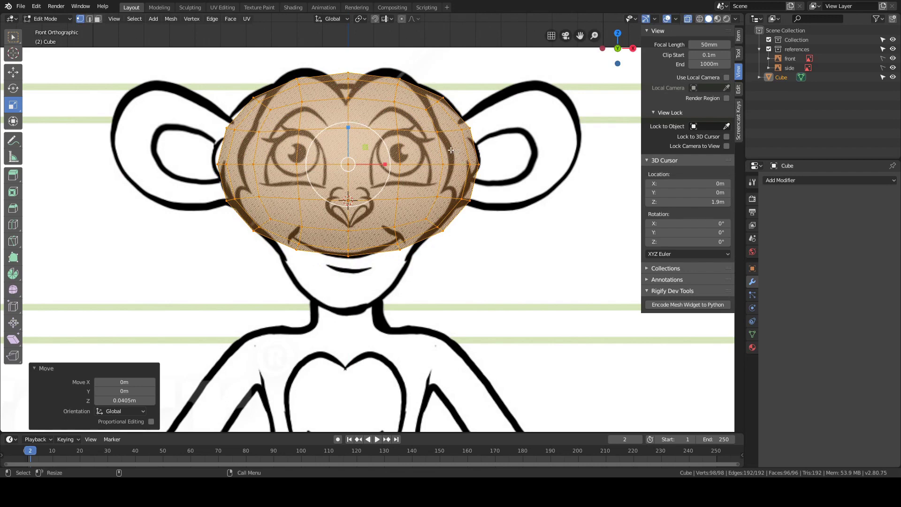
pyautogui.keyDown('shift'); pyautogui.moveTo(387, 132); pyautogui.dragTo(403, 161, button='middle'); pyautogui.keyUp('shift')
pyautogui.press('Tab')
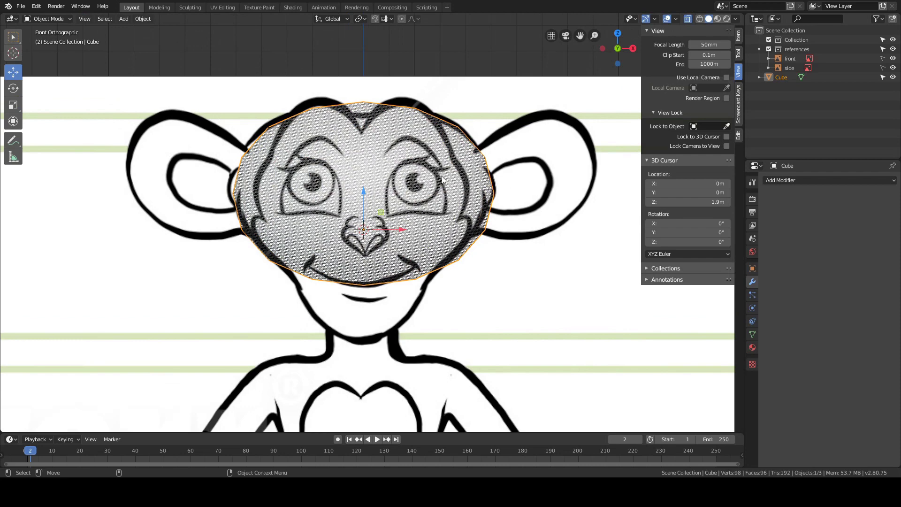
pyautogui.keyDown('shift'); pyautogui.moveTo(371, 137); pyautogui.dragTo(349, 103, button='middle'); pyautogui.keyUp('shift')
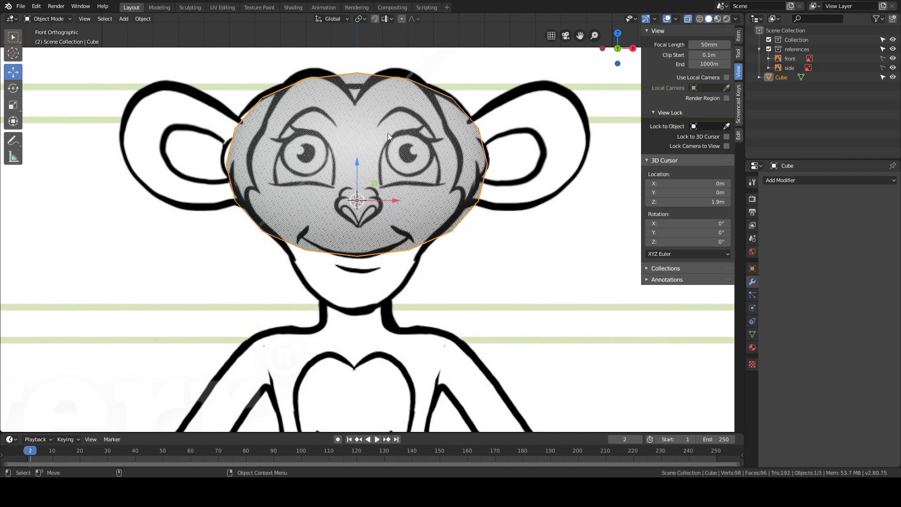
# In right orthographic view, scale the head mesh in Edit Mode to about 0.912 along Y to fit the side reference.
pyautogui.moveTo(388, 133); pyautogui.dragTo(357, 190, button='middle')
pyautogui.press('`')
pyautogui.click(408, 145)
pyautogui.hotkey('ctrl', 'Tab')
pyautogui.click(395, 174)
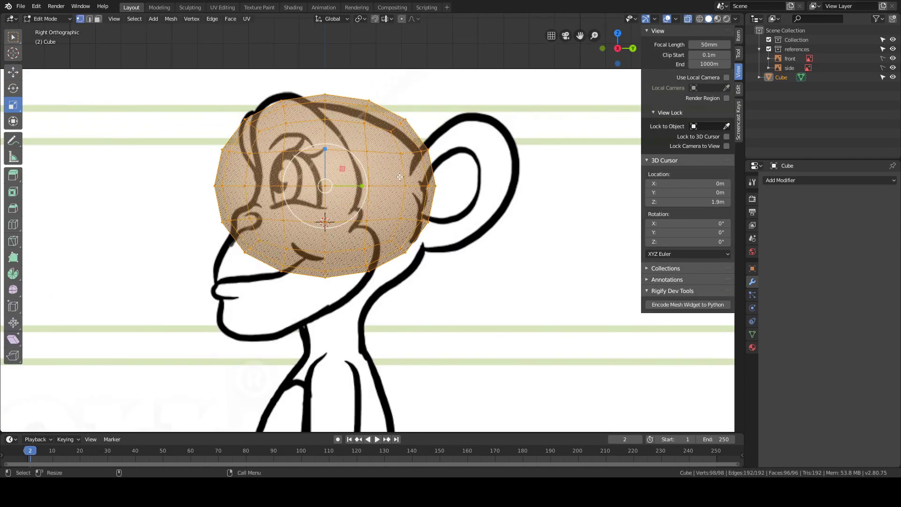
pyautogui.press('s')
pyautogui.press('y')
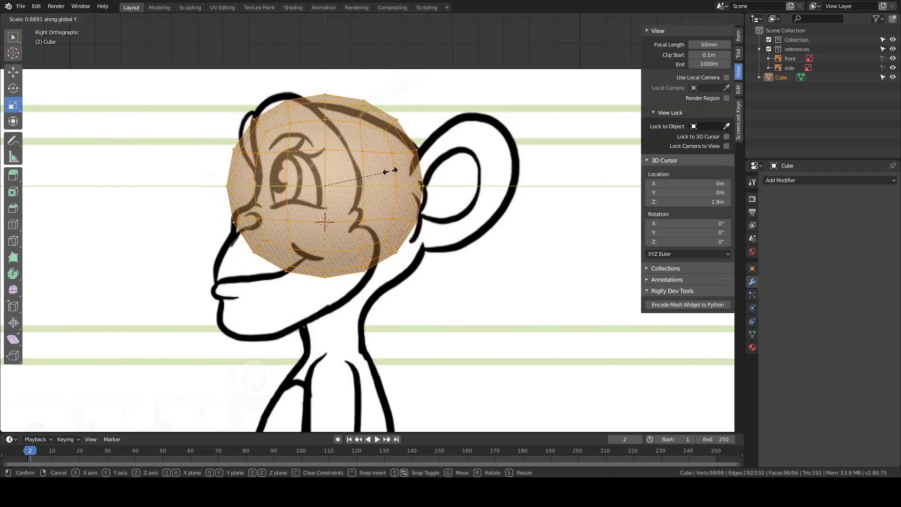
pyautogui.click(378, 198)
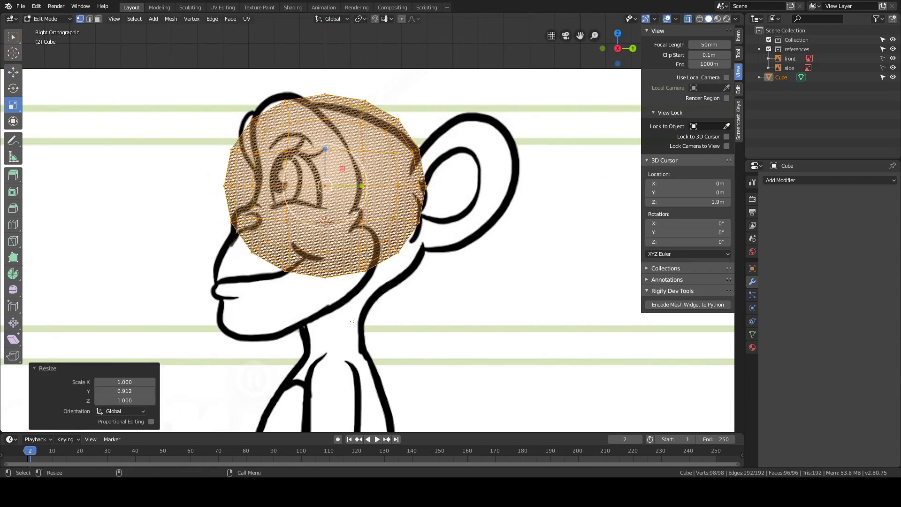
# Lower the head mesh about 0.031 m along Z to match the side reference, and return to Object Mode.
pyautogui.keyDown('shift'); pyautogui.moveTo(368, 171); pyautogui.dragTo(384, 163, button='middle'); pyautogui.keyUp('shift')
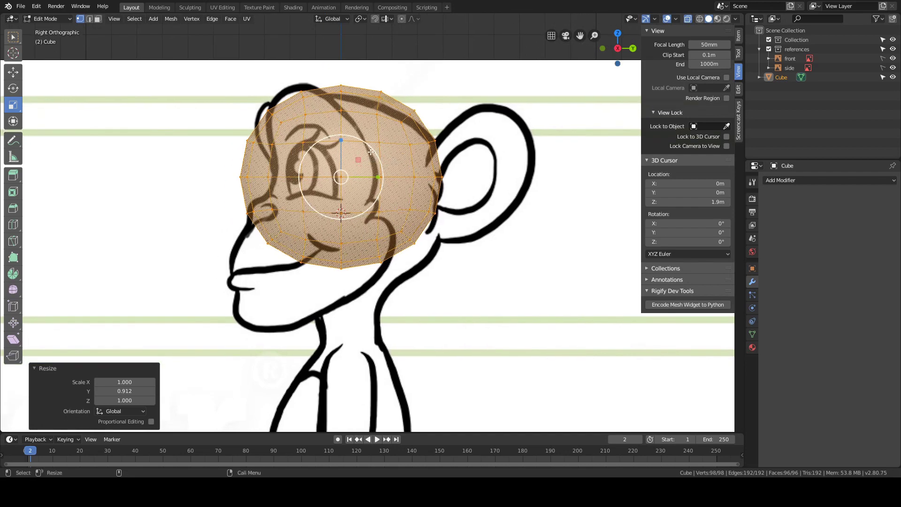
pyautogui.press('g')
pyautogui.press('z')
pyautogui.click(378, 150)
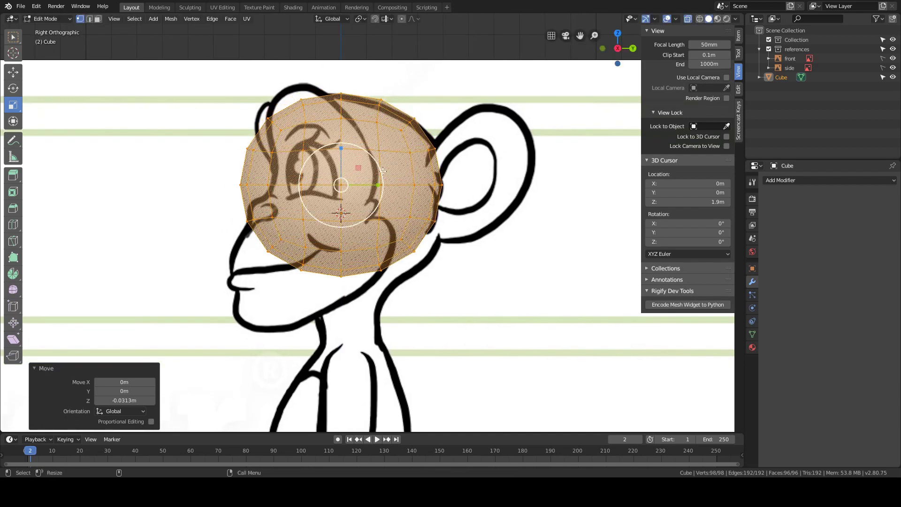
pyautogui.keyDown('shift'); pyautogui.moveTo(335, 138); pyautogui.dragTo(361, 113, button='middle'); pyautogui.keyUp('shift')
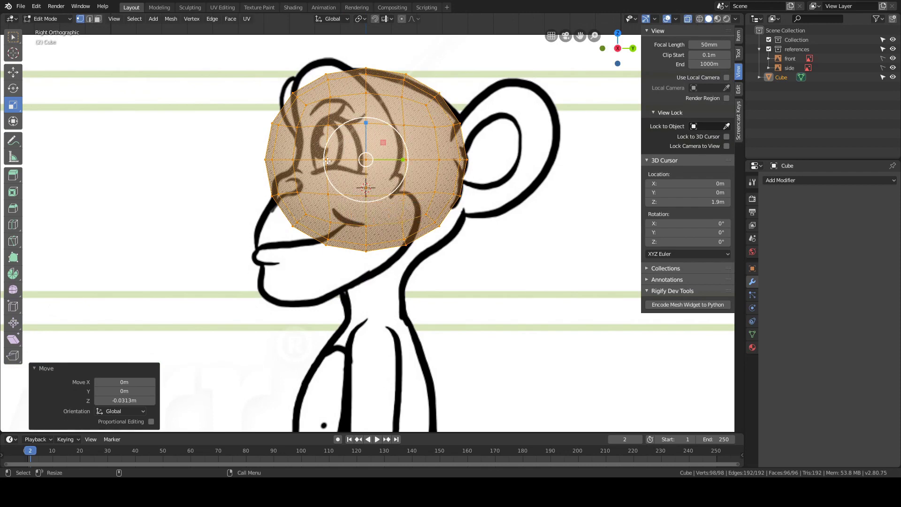
pyautogui.moveTo(370, 189)
pyautogui.keyDown('shift'); pyautogui.mouseDown(button='middle')
pyautogui.moveTo(402, 140)
pyautogui.moveTo(371, 196)
pyautogui.mouseUp(button='middle'); pyautogui.keyUp('shift')
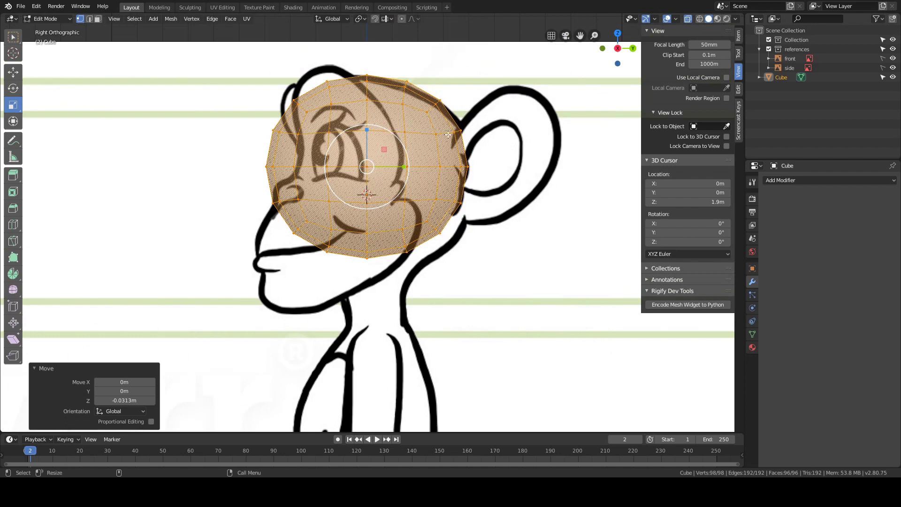
pyautogui.hotkey('ctrl', 'Tab')
pyautogui.click(415, 134)
# Duplicate the head ball and place the copy over the muzzle, about -0.287 m along Y and -0.351 m along Z.
pyautogui.keyDown('shift'); pyautogui.moveTo(422, 129); pyautogui.dragTo(457, 119, button='middle'); pyautogui.keyUp('shift')
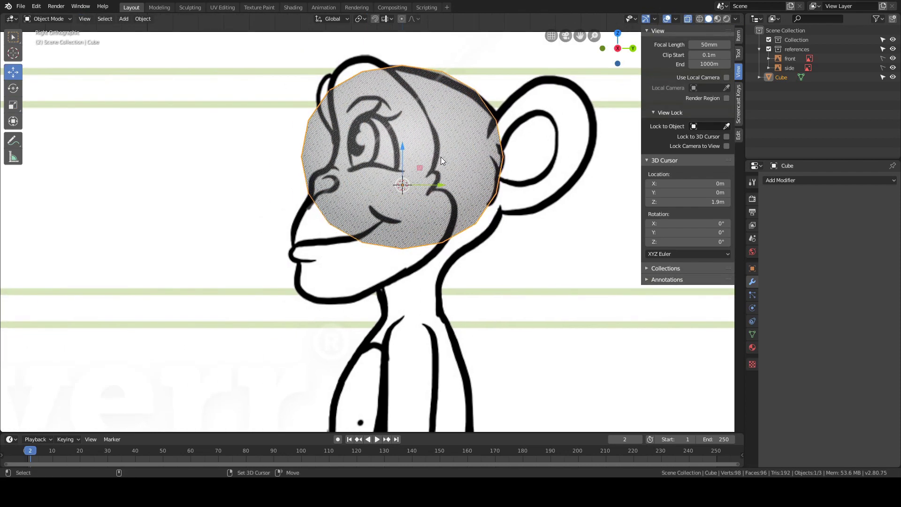
pyautogui.hotkey('shift', 'd')
pyautogui.click(366, 247)
# In Edit Mode, scale the copied ball uniformly to about 0.602 and move it over the muzzle in the side reference.
pyautogui.hotkey('ctrl', 'Tab')
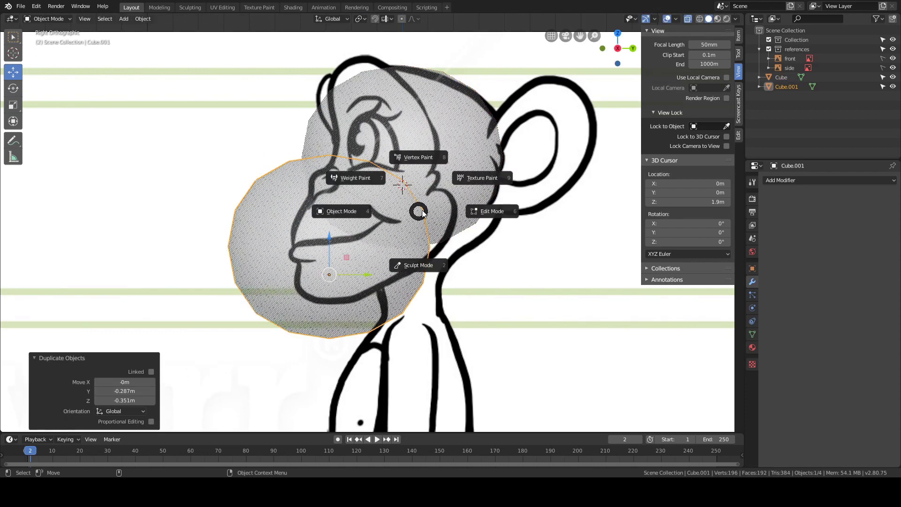
pyautogui.click(488, 212)
pyautogui.press('s')
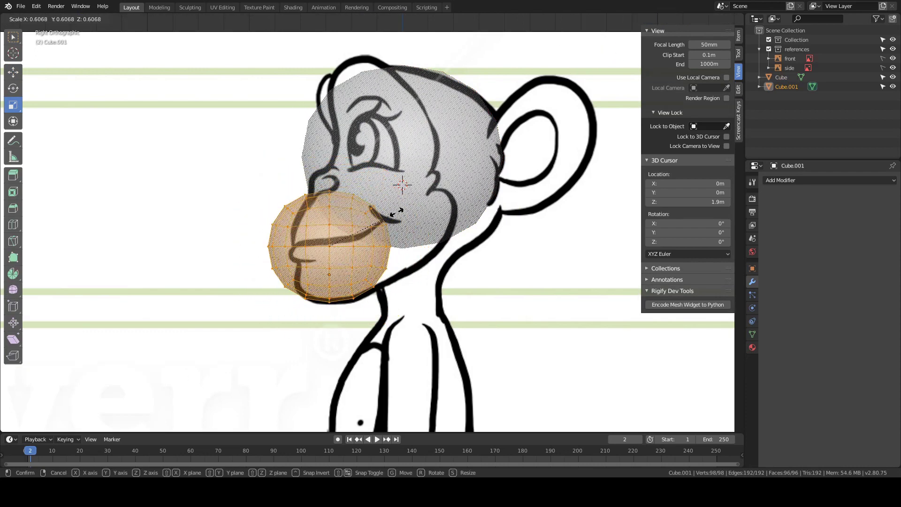
pyautogui.click(397, 212)
pyautogui.press('g')
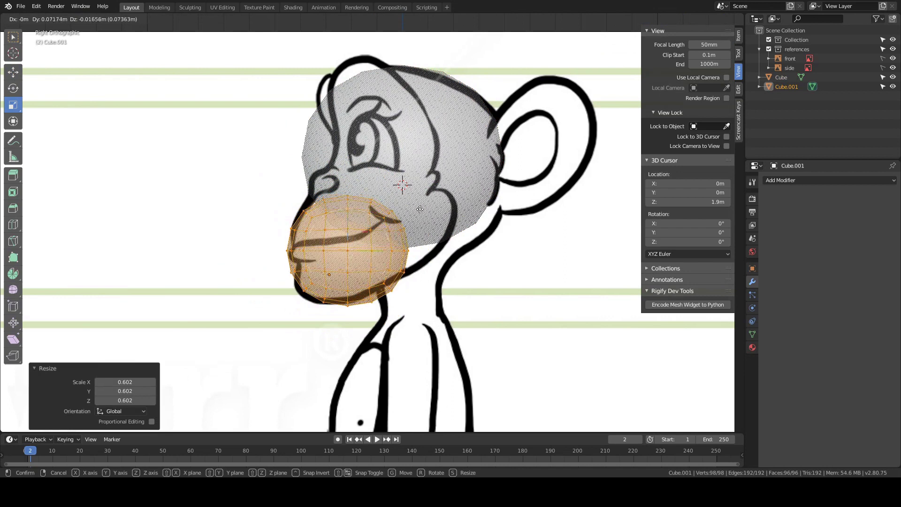
pyautogui.click(420, 209)
pyautogui.press('g')
pyautogui.click(412, 190)
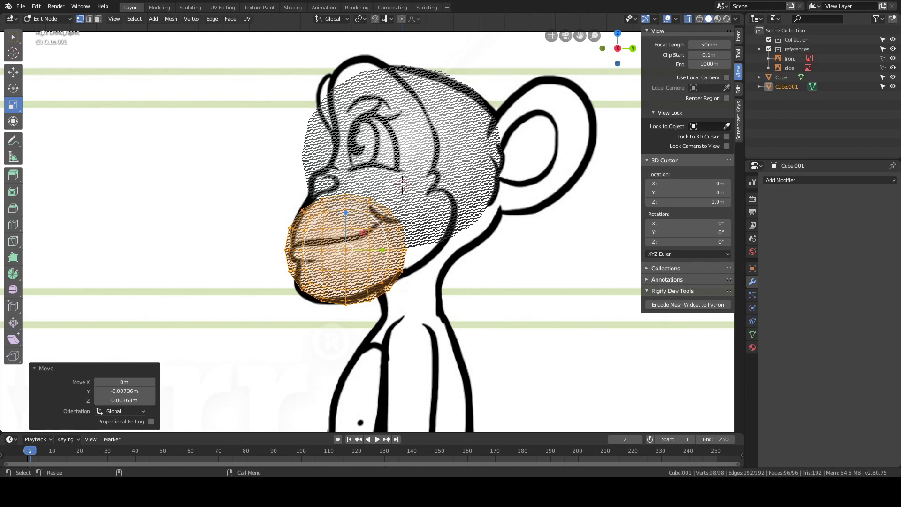
pyautogui.press('r')
pyautogui.click(402, 184)
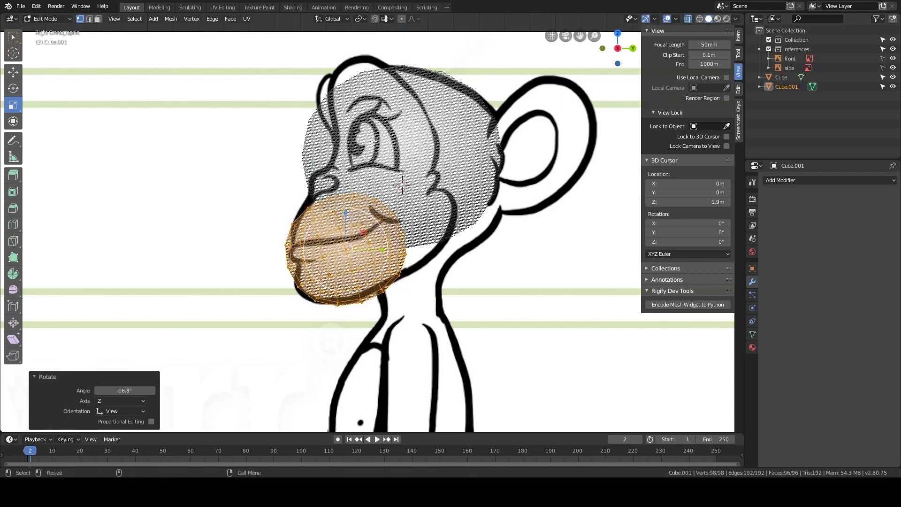
pyautogui.hotkey('ctrl', 'z')
# Stretch the muzzle mesh to about 1.358 along Y, rotate it about -23.9°, and shift it onto the drawn jaw.
pyautogui.press('s')
pyautogui.press('y')
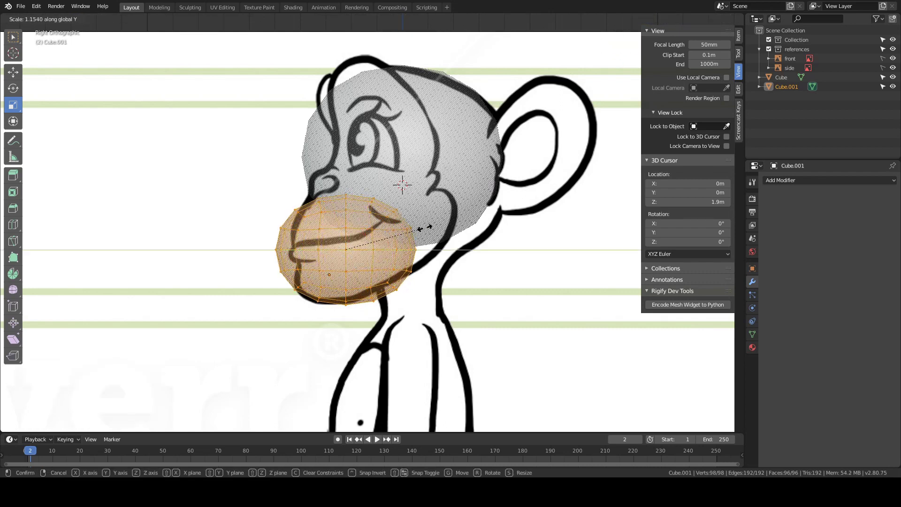
pyautogui.click(435, 228)
pyautogui.press('r')
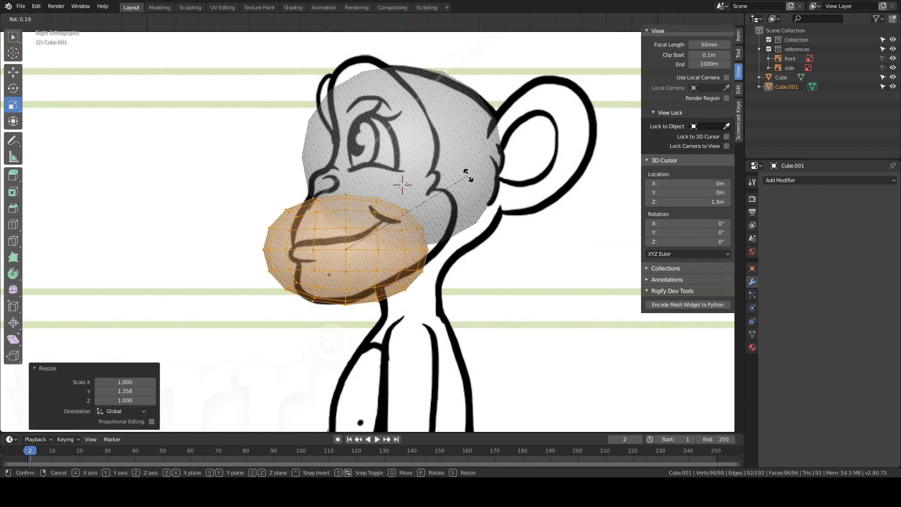
pyautogui.rightClick(426, 153)
pyautogui.press('g')
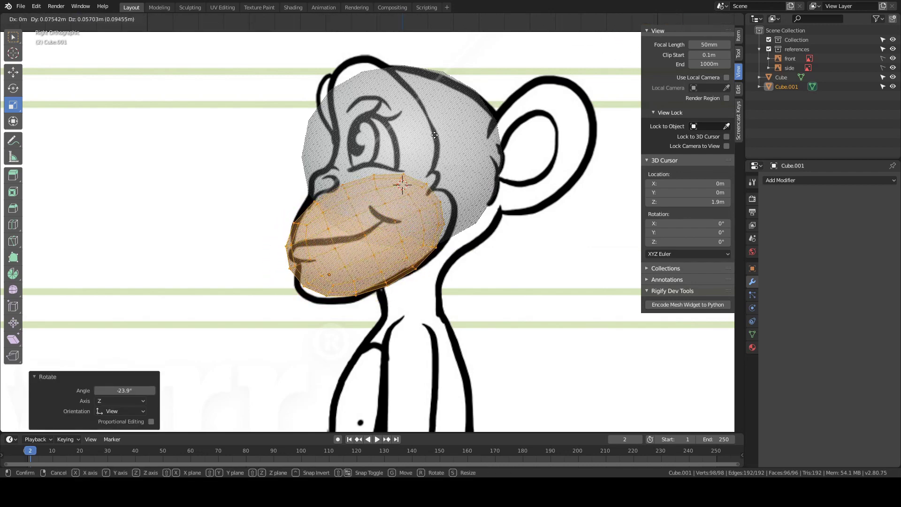
pyautogui.click(443, 132)
# Refine the muzzle's position in the side view and enlarge it uniformly to about 1.05 to fill the jaw outline.
pyautogui.press('g')
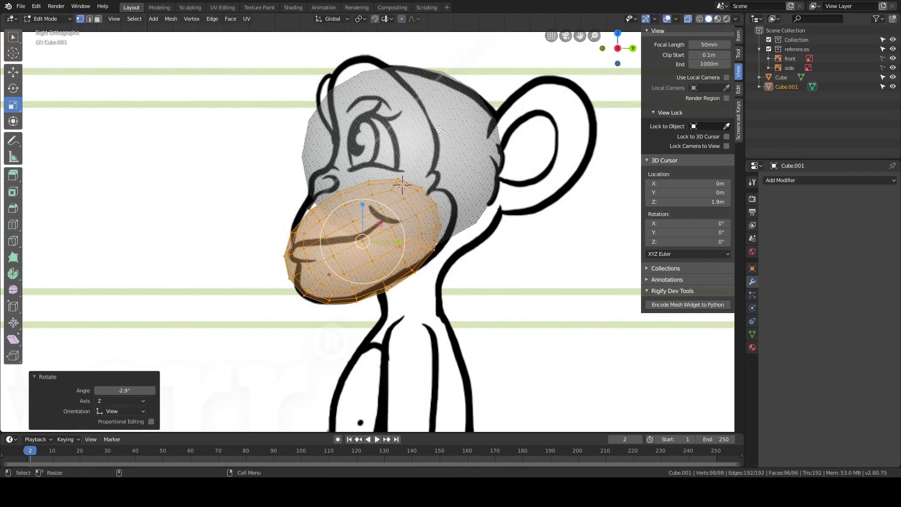
pyautogui.click(444, 123)
pyautogui.press('s')
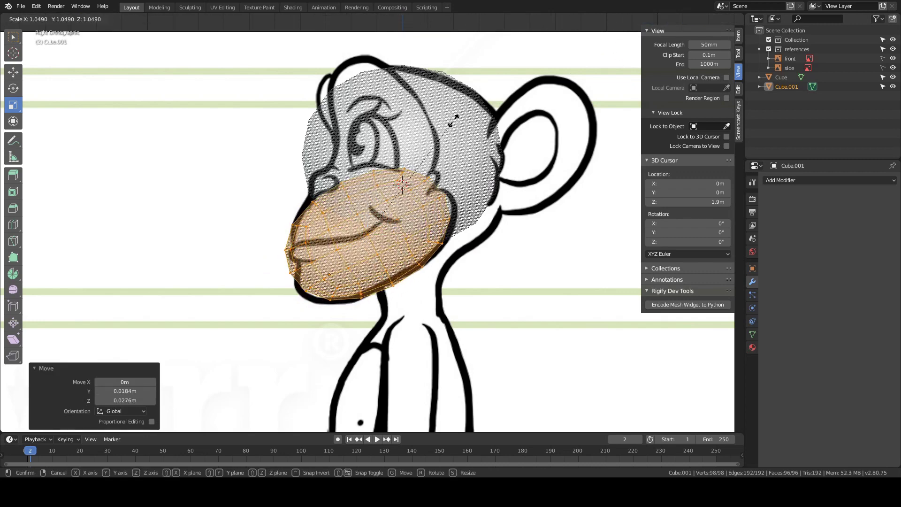
pyautogui.click(455, 120)
pyautogui.press('g')
pyautogui.click(457, 121)
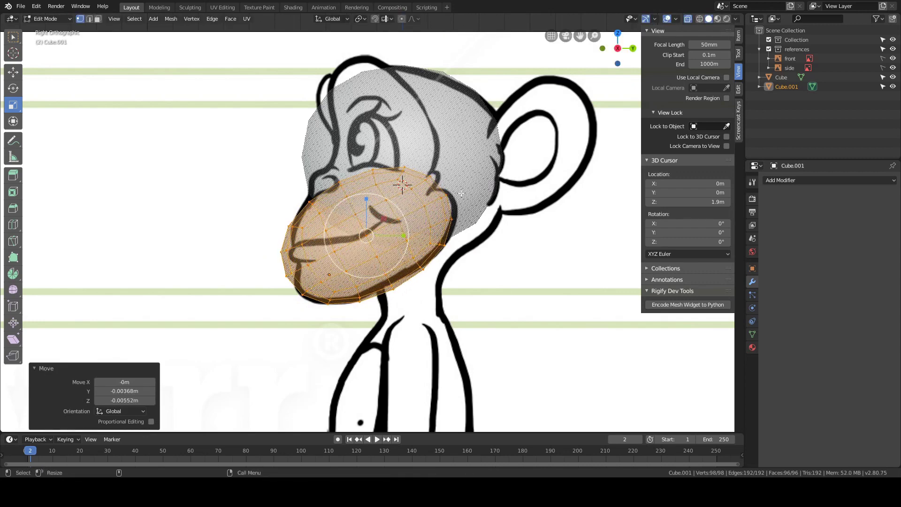
# In front orthographic view, narrow the muzzle mesh to about 0.799 along X and raise it about 0.022 m along Z.
pyautogui.keyDown('shift'); pyautogui.moveTo(281, 276); pyautogui.dragTo(318, 247, button='middle'); pyautogui.keyUp('shift')
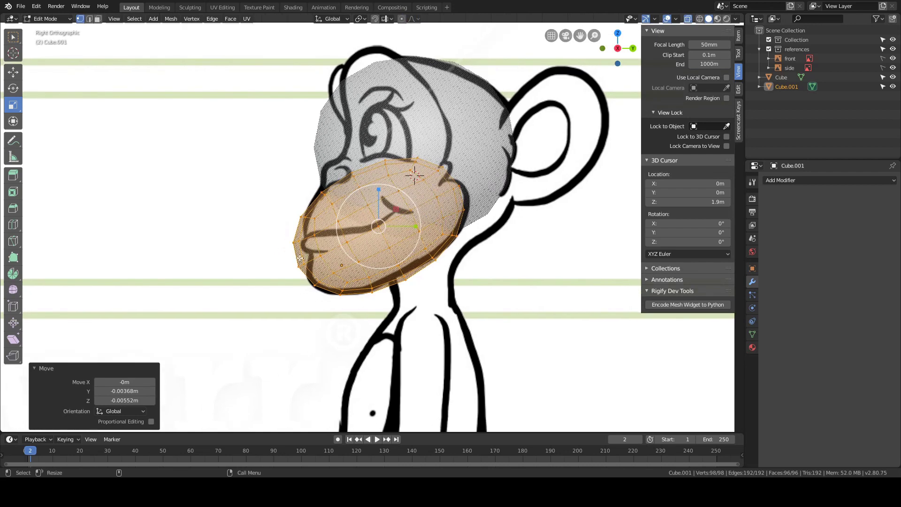
pyautogui.keyDown('shift'); pyautogui.moveTo(351, 190); pyautogui.dragTo(317, 161, button='middle'); pyautogui.keyUp('shift')
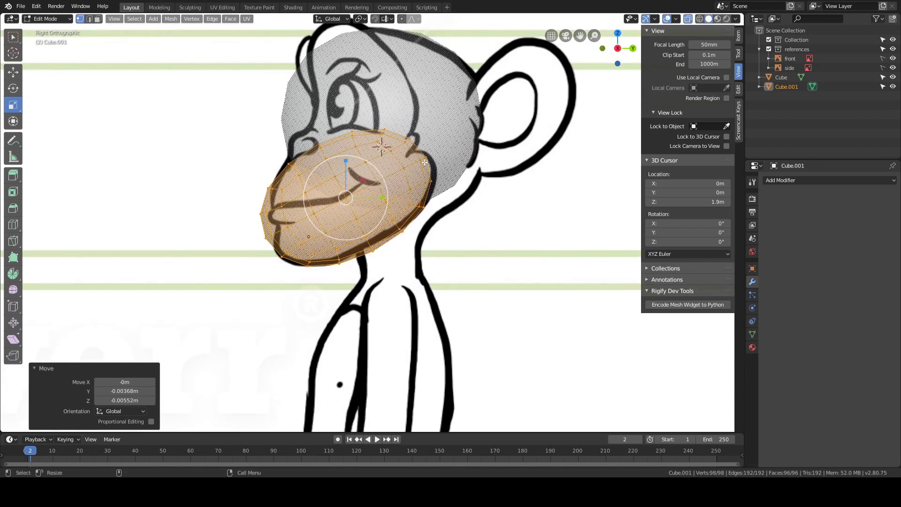
pyautogui.press('`')
pyautogui.click(370, 130)
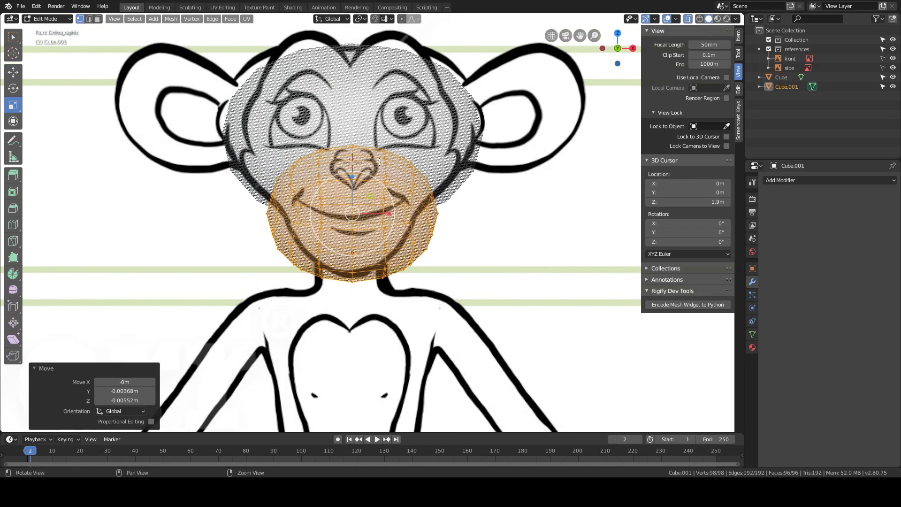
pyautogui.press('s')
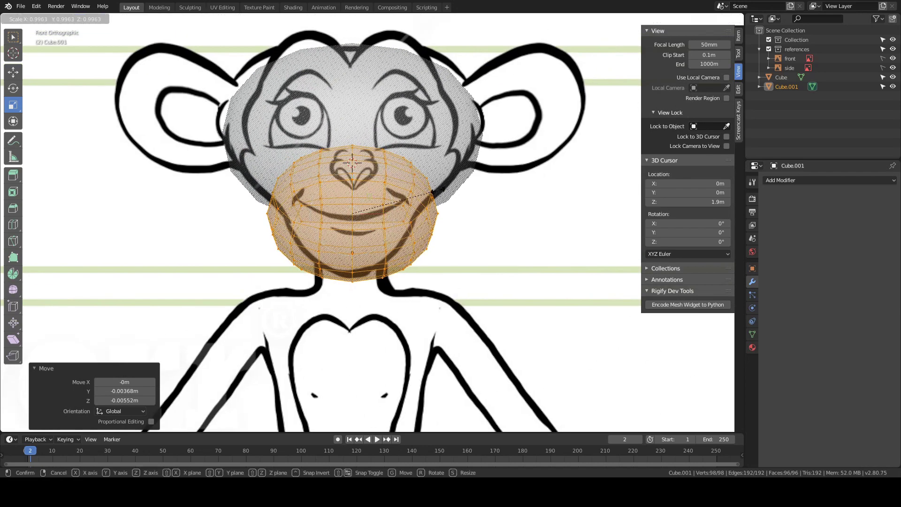
pyautogui.press('x')
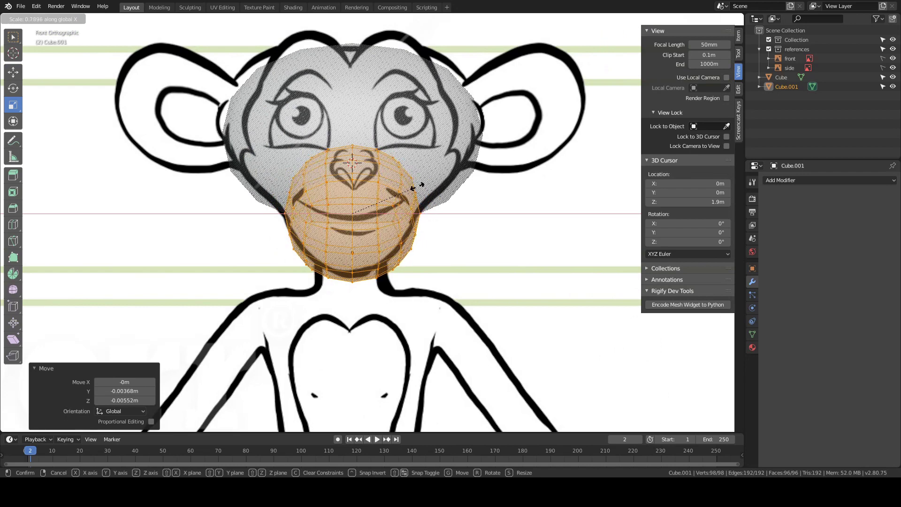
pyautogui.click(420, 187)
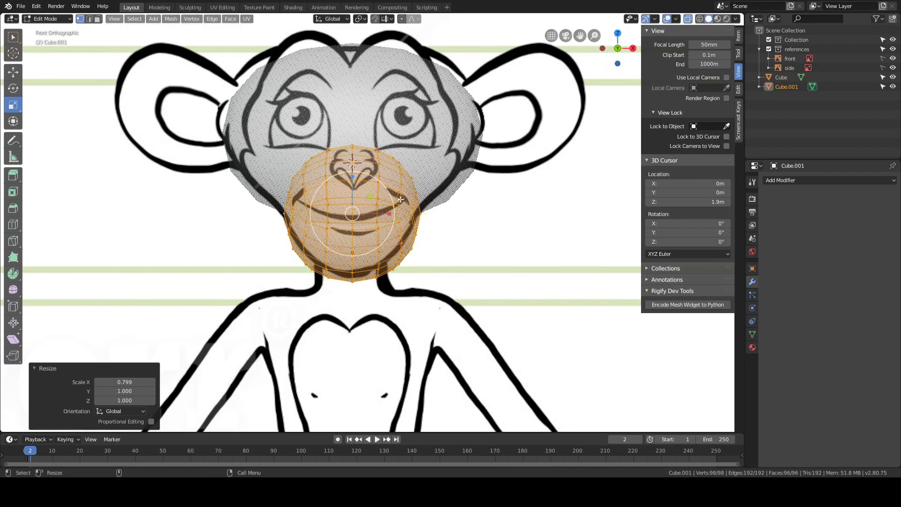
pyautogui.press('g')
pyautogui.press('z')
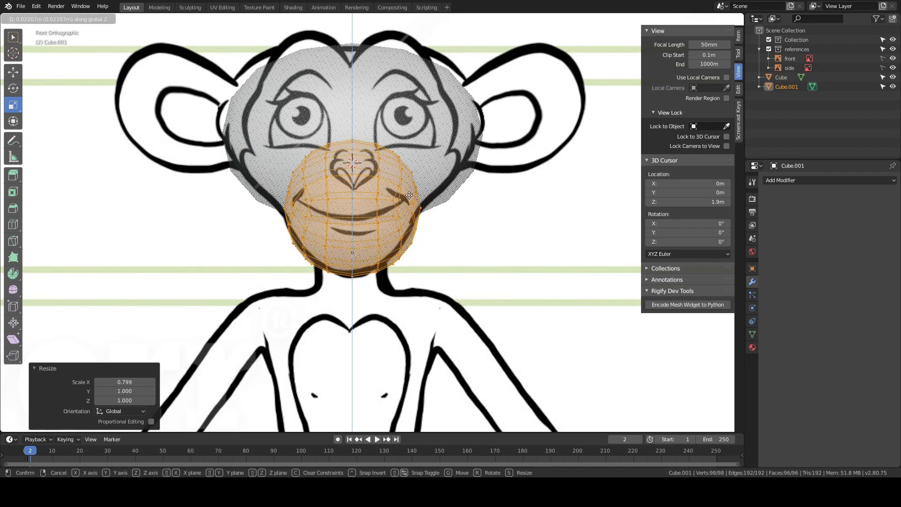
pyautogui.click(409, 195)
# In right orthographic view, fine-tune the muzzle's position and tilt against the jaw outline, keeping its whole mesh selected.
pyautogui.press('`')
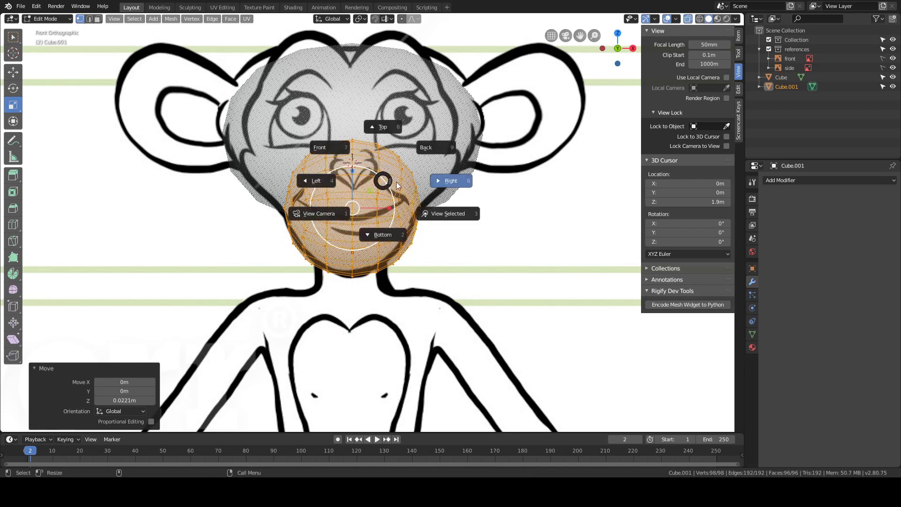
pyautogui.click(416, 187)
pyautogui.press('g')
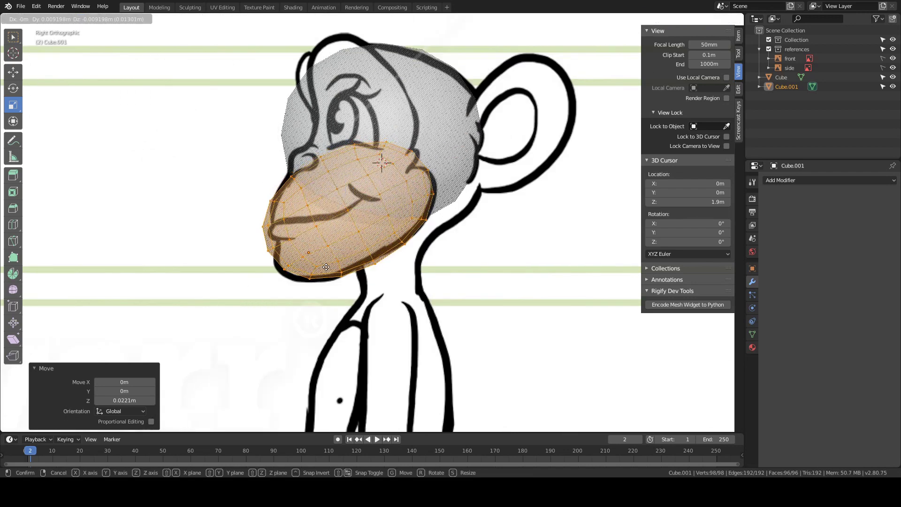
pyautogui.click(327, 265)
pyautogui.press('r')
pyautogui.click(398, 165)
pyautogui.press('g')
pyautogui.click(394, 165)
pyautogui.click(402, 171)
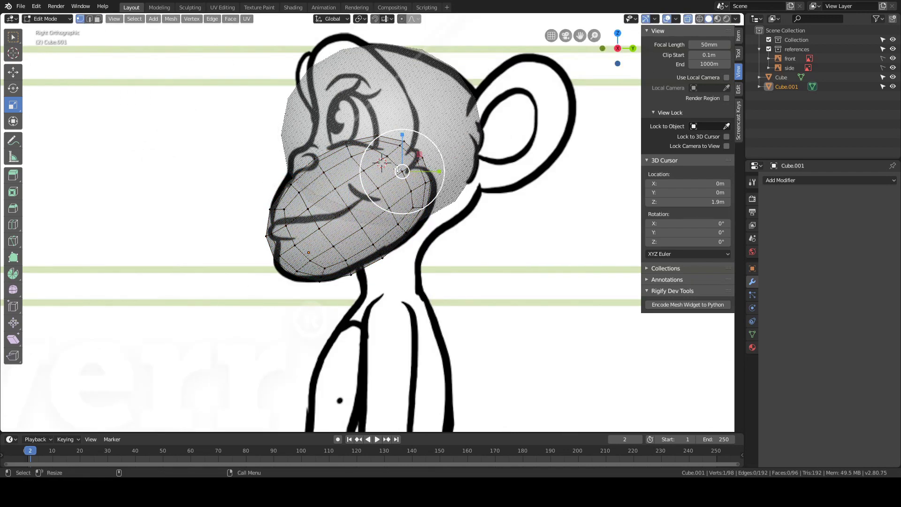
pyautogui.press('a')
# In front orthographic view, raise the muzzle mesh about 0.007 m along Z and return to Object Mode.
pyautogui.press('`')
pyautogui.click(374, 180)
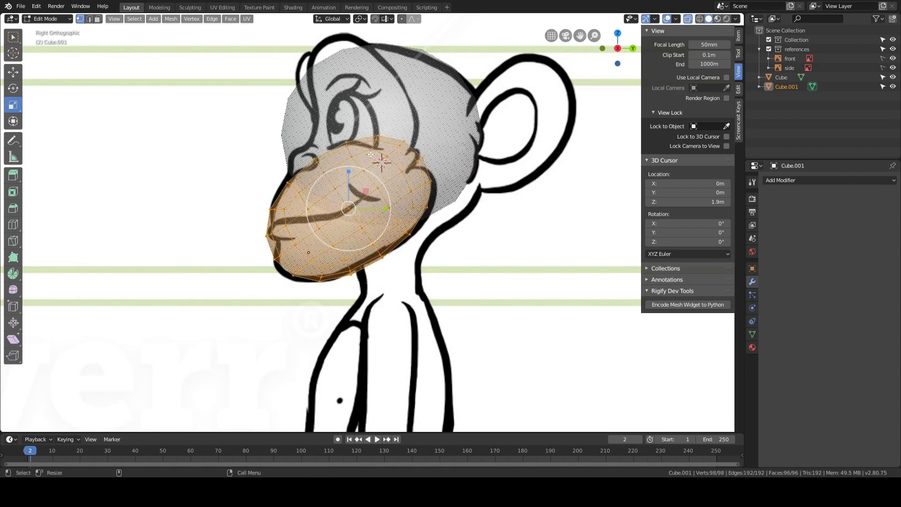
pyautogui.press('g')
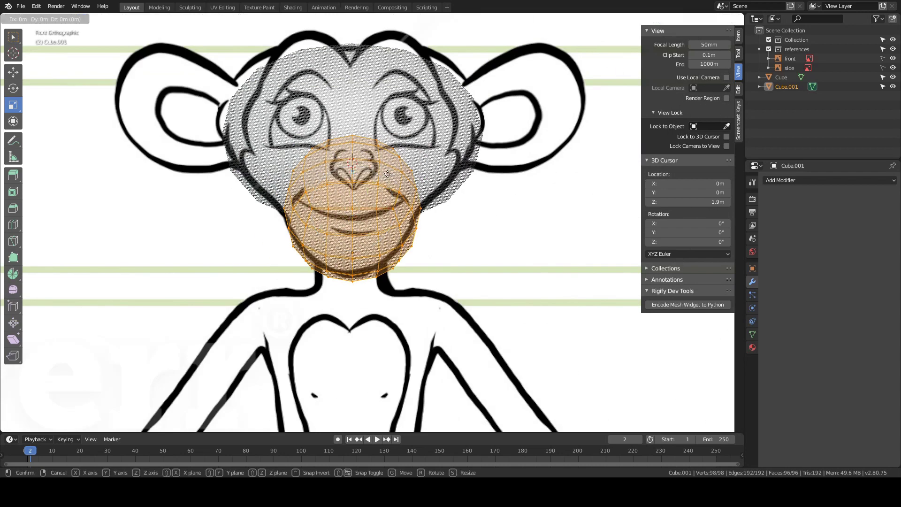
pyautogui.press('z')
pyautogui.click(424, 126)
pyautogui.keyDown('shift'); pyautogui.moveTo(424, 126); pyautogui.dragTo(417, 153, button='middle'); pyautogui.keyUp('shift')
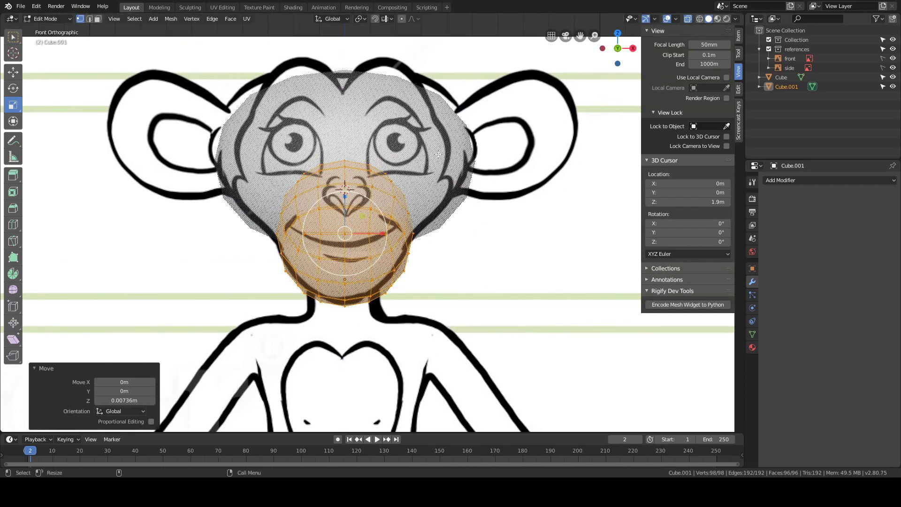
pyautogui.hotkey('ctrl', 'Tab')
pyautogui.click(407, 149)
pyautogui.keyDown('shift'); pyautogui.moveTo(408, 102); pyautogui.dragTo(396, 133, button='middle'); pyautogui.keyUp('shift')
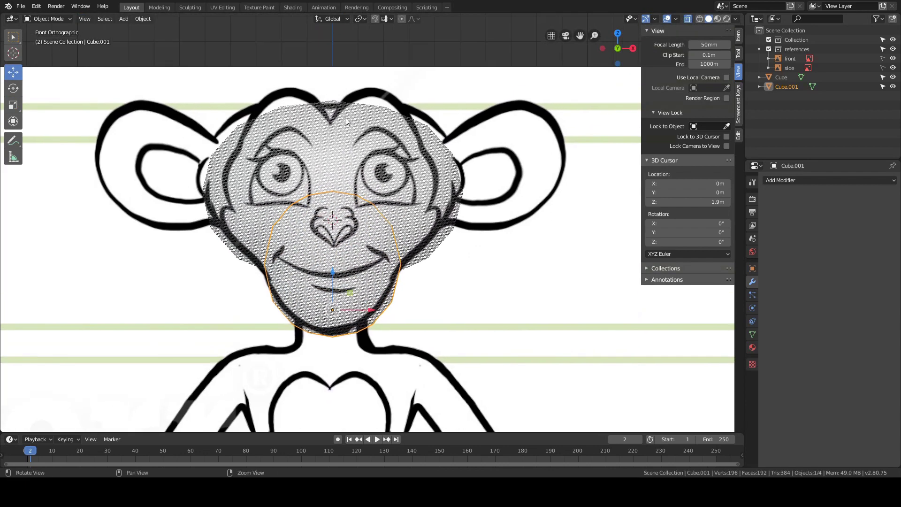
pyautogui.keyDown('shift'); pyautogui.moveTo(369, 184); pyautogui.dragTo(376, 164, button='middle'); pyautogui.keyUp('shift')
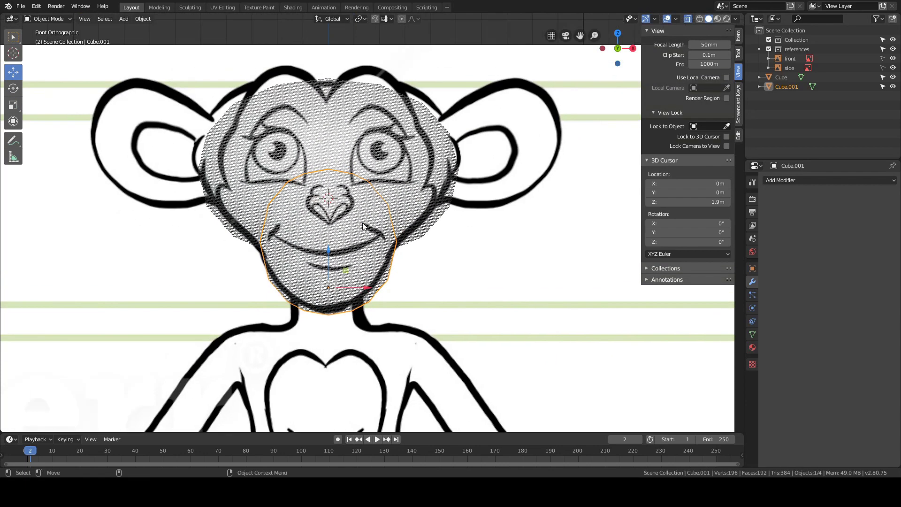
# Deselect the muzzle and add a cylinder mesh with 12 vertices at the 3D cursor.
pyautogui.moveTo(454, 256); pyautogui.dragTo(410, 190, button='middle')
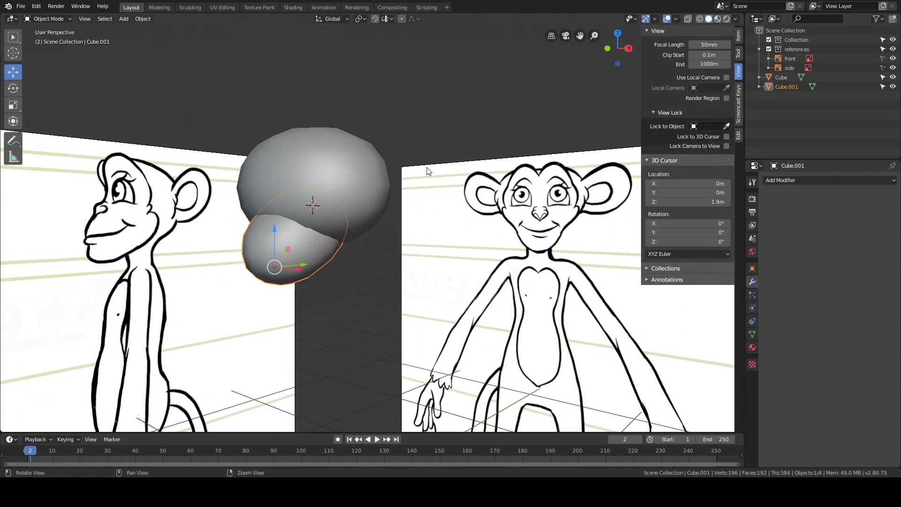
pyautogui.moveTo(427, 167)
pyautogui.keyDown('alt'); pyautogui.mouseDown()
pyautogui.moveTo(411, 187)
pyautogui.moveTo(437, 154)
pyautogui.mouseUp(); pyautogui.keyUp('alt')
pyautogui.click(423, 124)
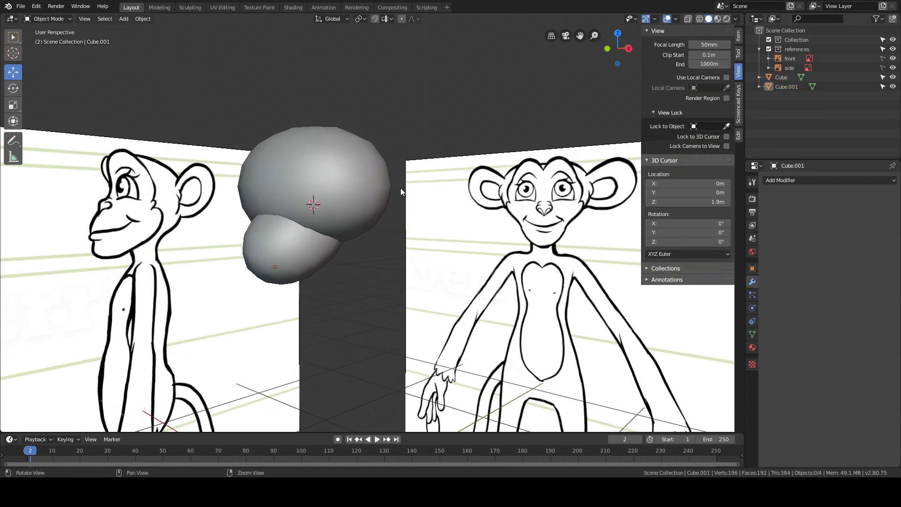
pyautogui.keyDown('alt'); pyautogui.moveTo(401, 191); pyautogui.dragTo(530, 192); pyautogui.keyUp('alt')
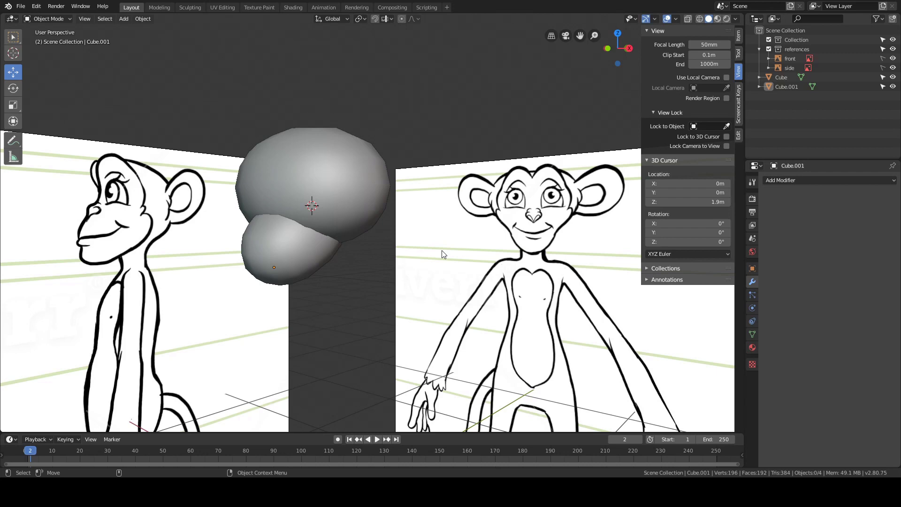
pyautogui.scroll(2, 273, 147)
pyautogui.hotkey('shift', 'a')
pyautogui.moveTo(383, 112)
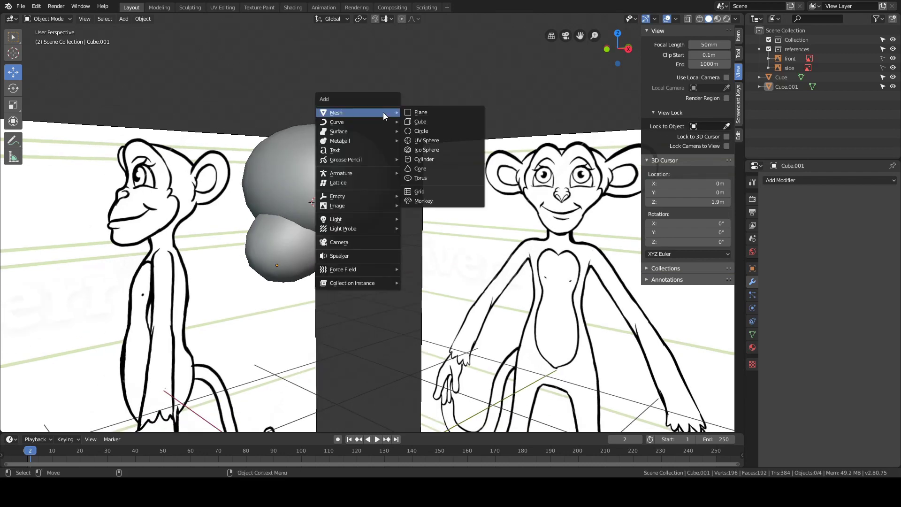
pyautogui.click(427, 159)
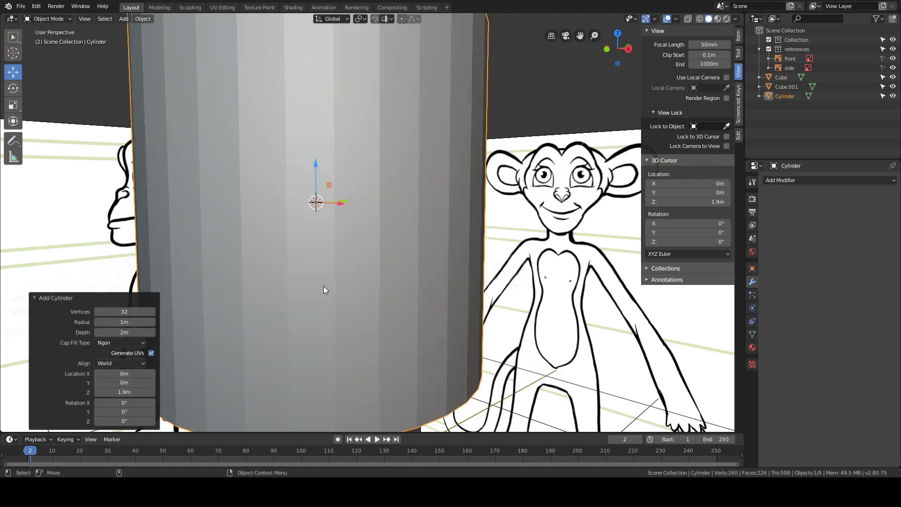
pyautogui.click(126, 312)
pyautogui.write('12')
pyautogui.press('Return')
pyautogui.scroll(-3, 375, 183)
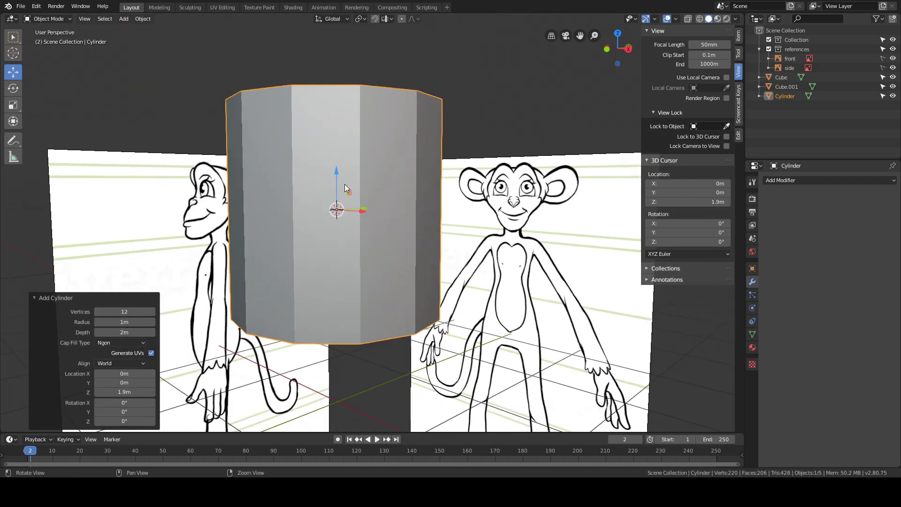
# In right orthographic view with X-ray on, shrink the cylinder's whole mesh uniformly in Edit Mode to about 0.15 of its size.
pyautogui.press('`')
pyautogui.click(444, 165)
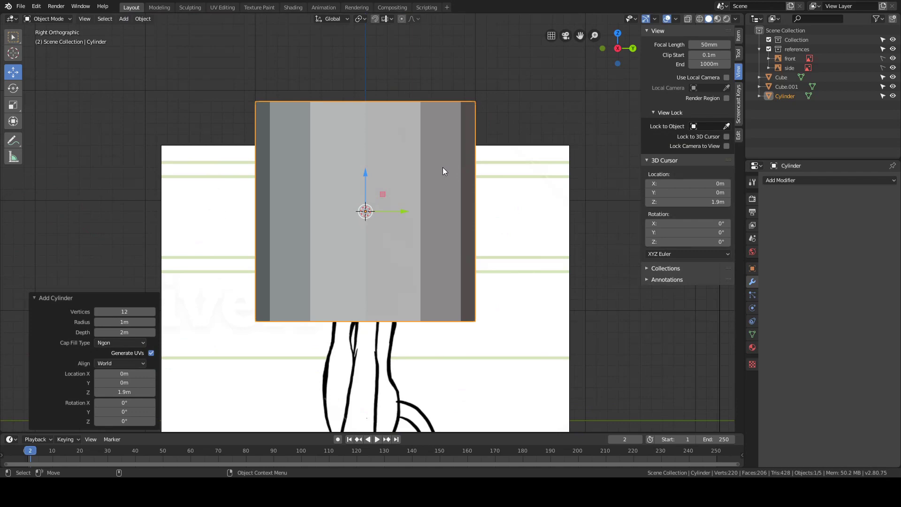
pyautogui.hotkey('alt', 'z')
pyautogui.scroll(1, 375, 165)
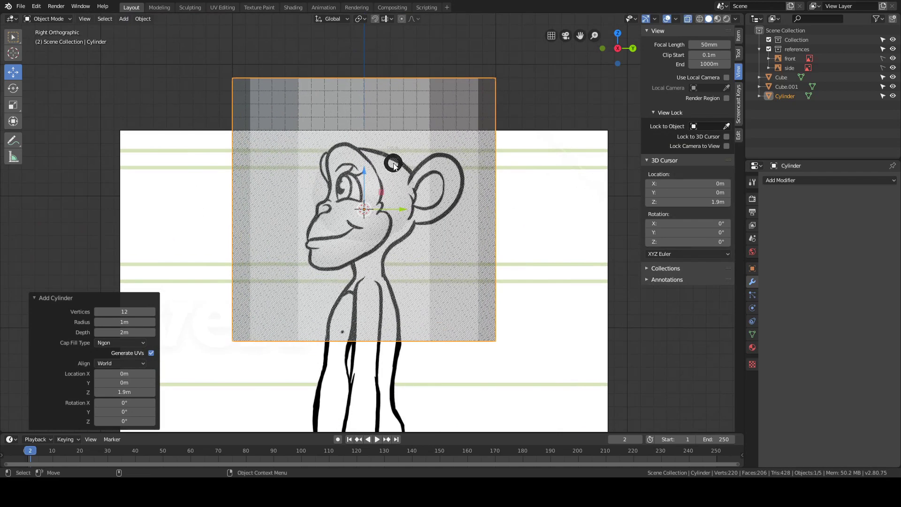
pyautogui.press('Tab')
pyautogui.press('s')
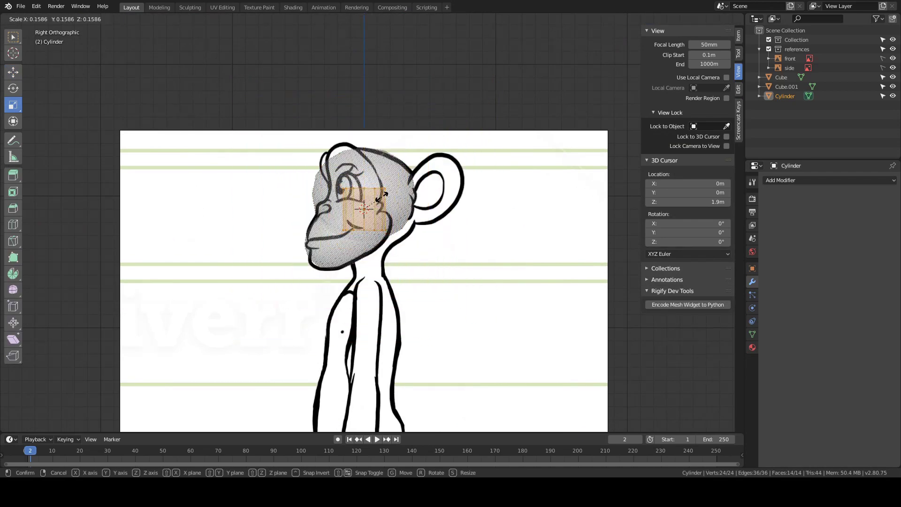
pyautogui.click(385, 193)
pyautogui.press('Tab')
# Move the cylinder onto the neck drawing, about 0.036 m along Y and -0.449 m along Z.
pyautogui.scroll(6, 291, 75)
pyautogui.scroll(-4, 291, 75)
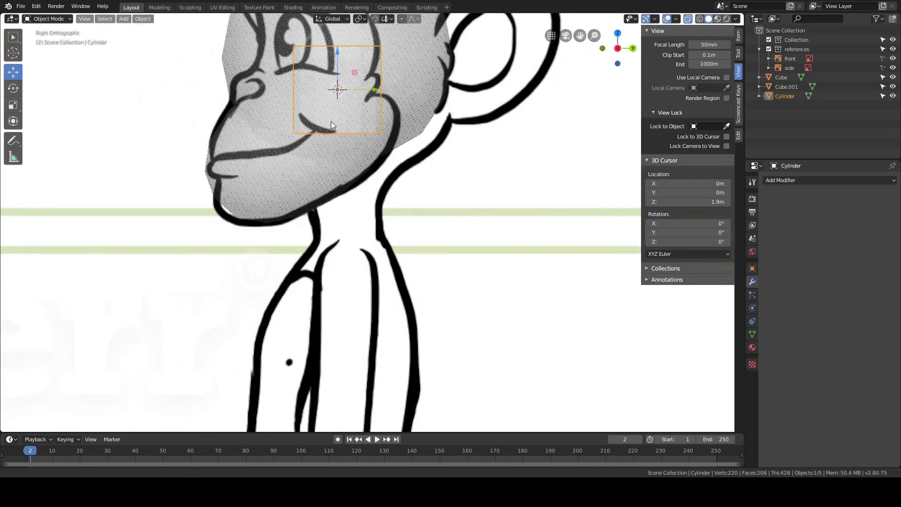
pyautogui.press('g')
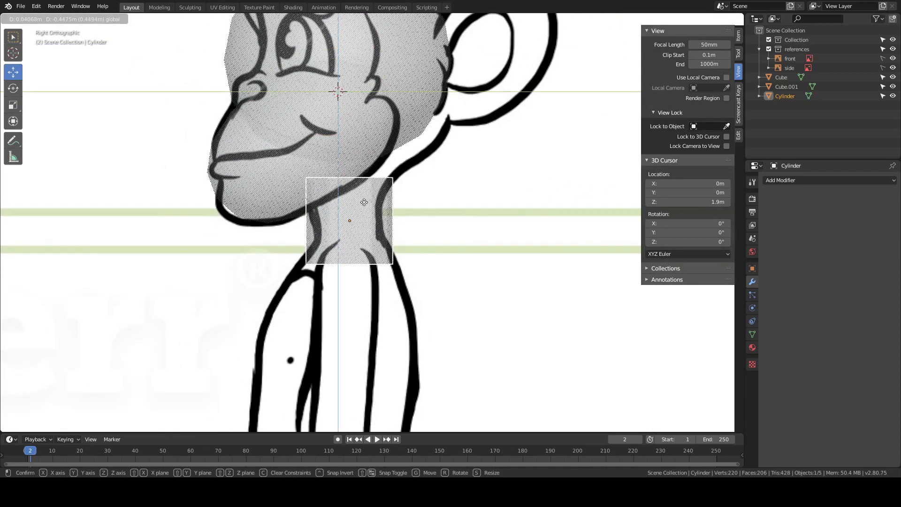
pyautogui.click(366, 204)
pyautogui.scroll(-1, 348, 162)
pyautogui.scroll(1, 349, 163)
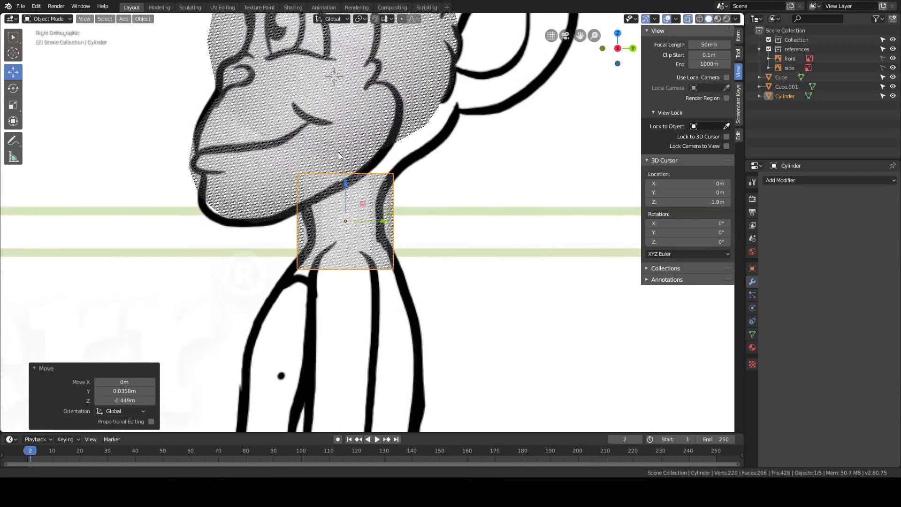
# Taper the neck cylinder in Edit Mode by scaling its upper ring to about 0.96 and its lower ring to about 1.059.
pyautogui.press('Tab')
pyautogui.moveTo(363, 148); pyautogui.dragTo(363, 152)
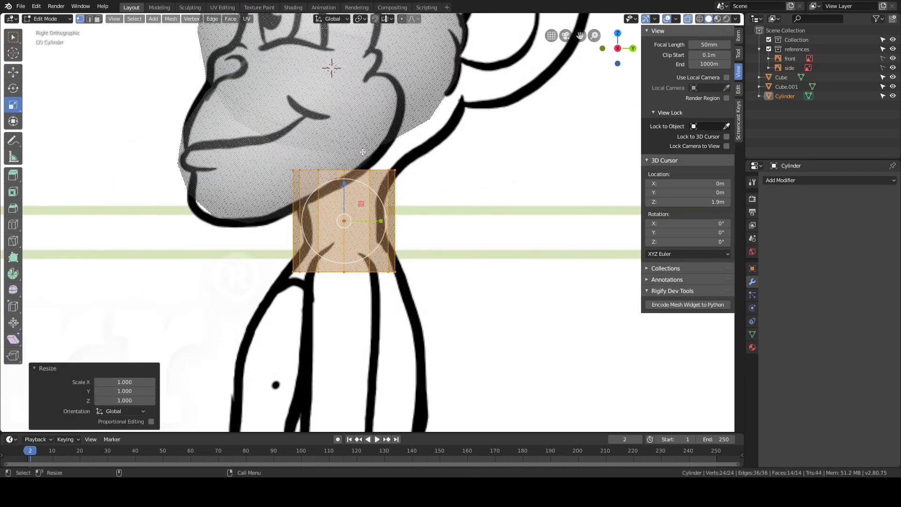
pyautogui.hotkey('alt', 'a')
pyautogui.keyDown('alt'); pyautogui.click(360, 170); pyautogui.keyUp('alt')
pyautogui.press('s')
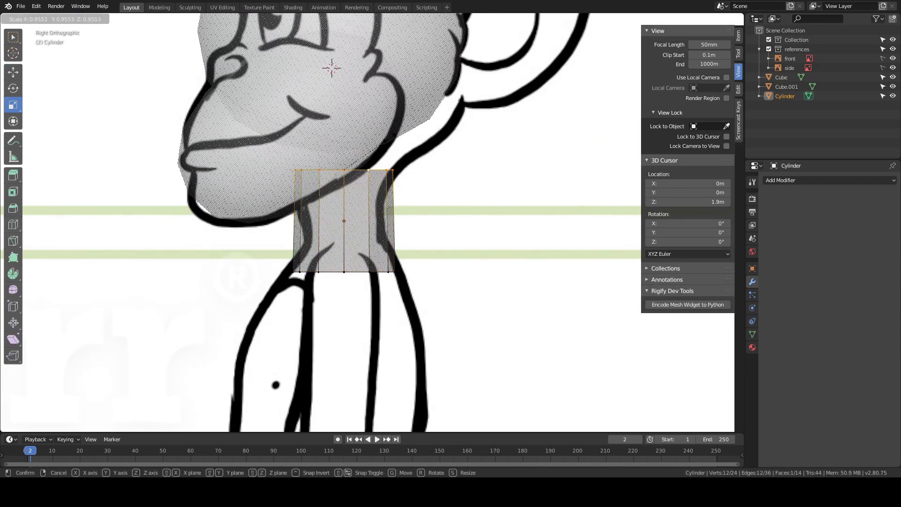
pyautogui.click(389, 136)
pyautogui.hotkey('alt', 'a')
pyautogui.keyDown('alt'); pyautogui.click(338, 277); pyautogui.keyUp('alt')
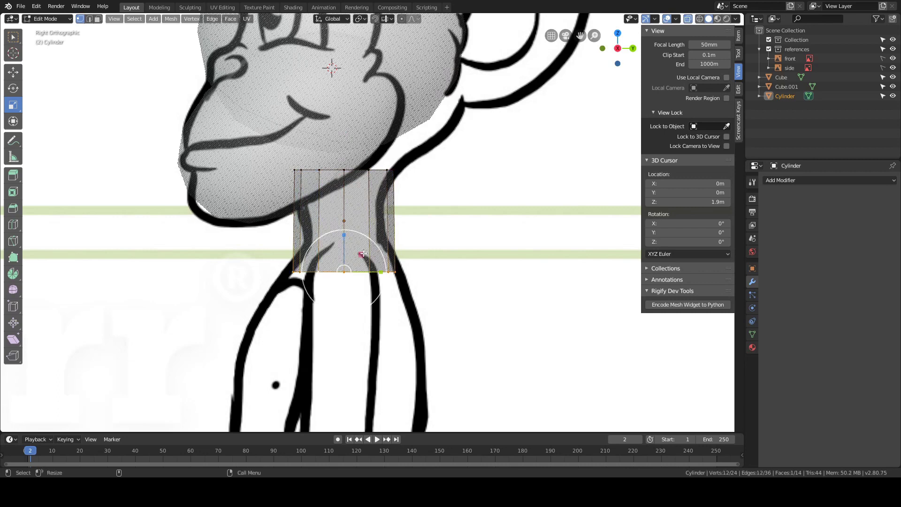
pyautogui.moveTo(385, 240); pyautogui.dragTo(390, 236)
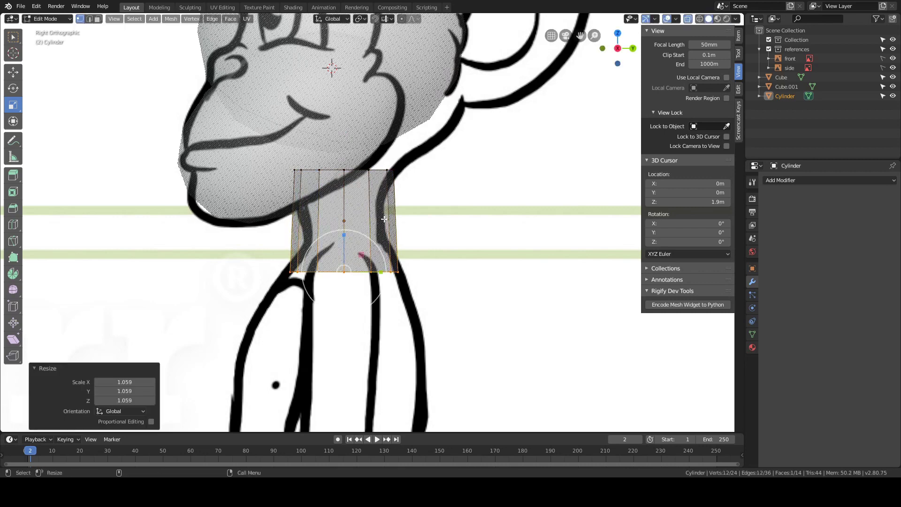
# Add one horizontal edge loop to the neck with slide factor 0.276 and scale it inward to match the narrow part of the outline.
pyautogui.hotkey('ctrl', 'r')
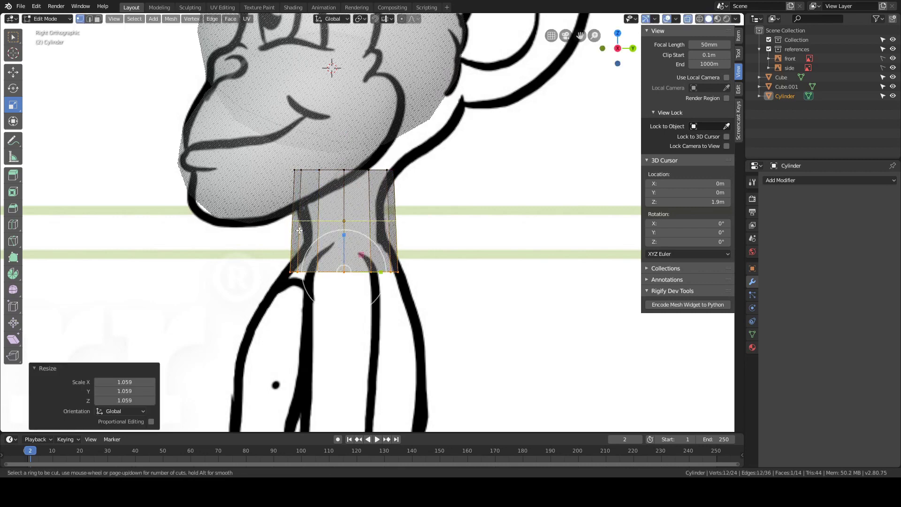
pyautogui.click(299, 230)
pyautogui.click(301, 242)
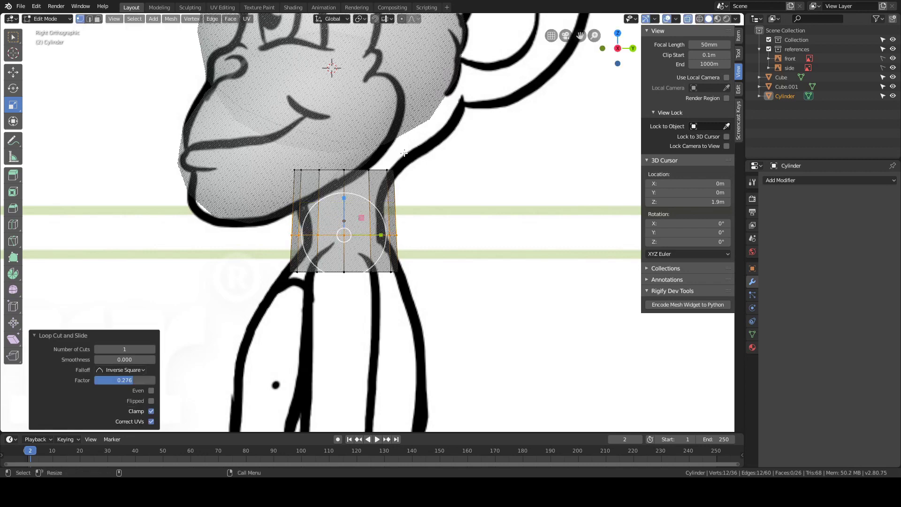
pyautogui.press('s')
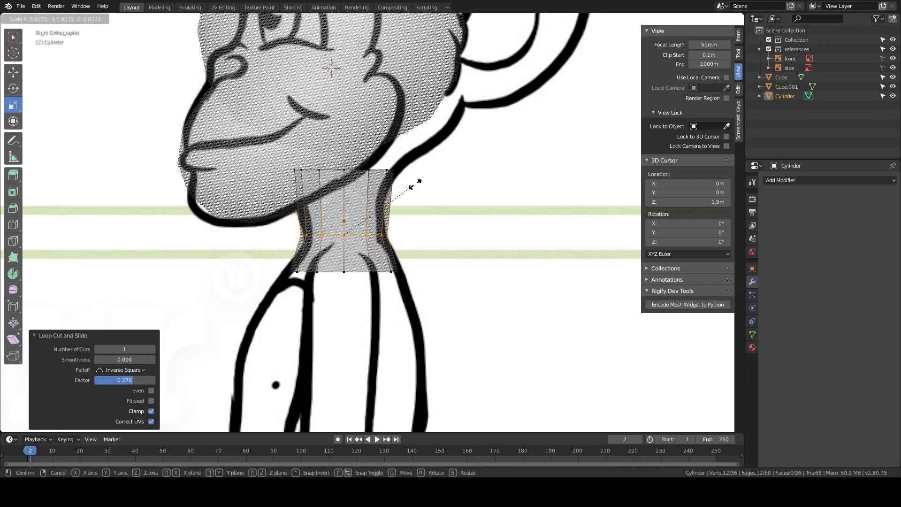
pyautogui.click(408, 187)
# Lower the neck's upper ring about 0.029 m along Z.
pyautogui.hotkey('alt', 'a')
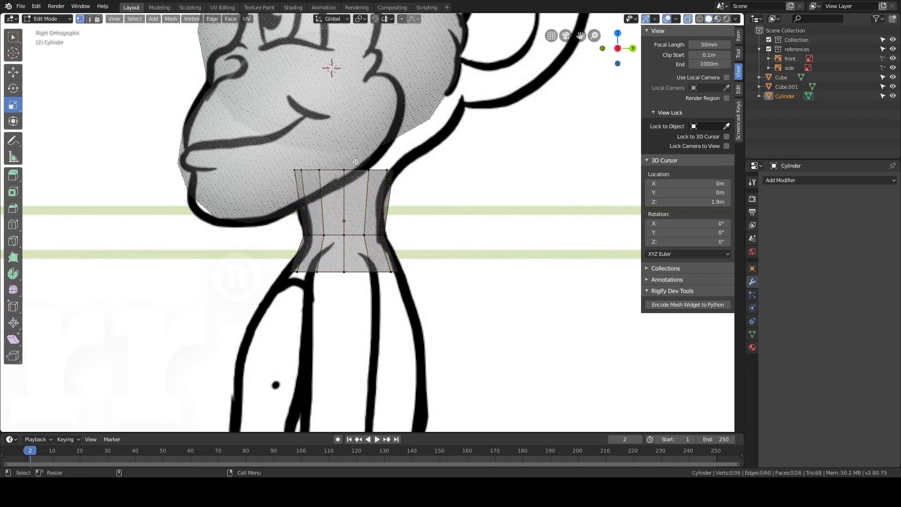
pyautogui.keyDown('alt'); pyautogui.click(358, 169); pyautogui.keyUp('alt')
pyautogui.press('g')
pyautogui.press('z')
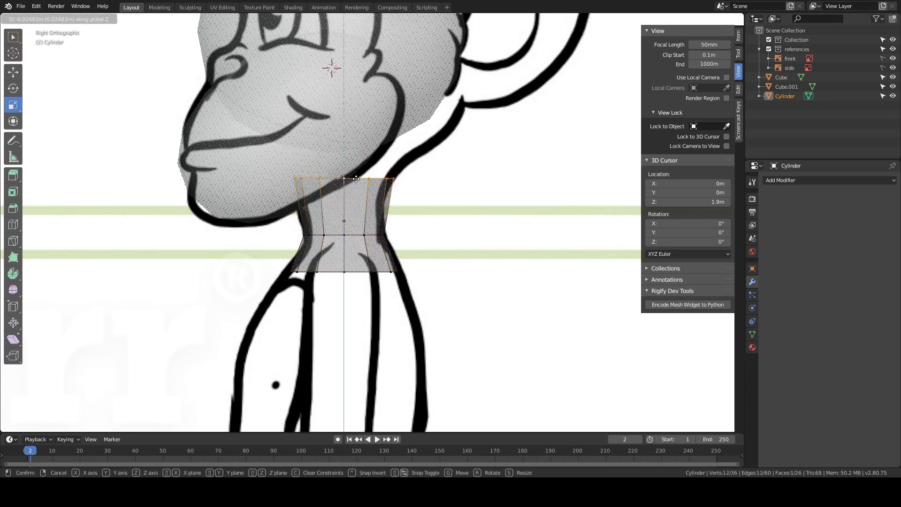
pyautogui.click(357, 180)
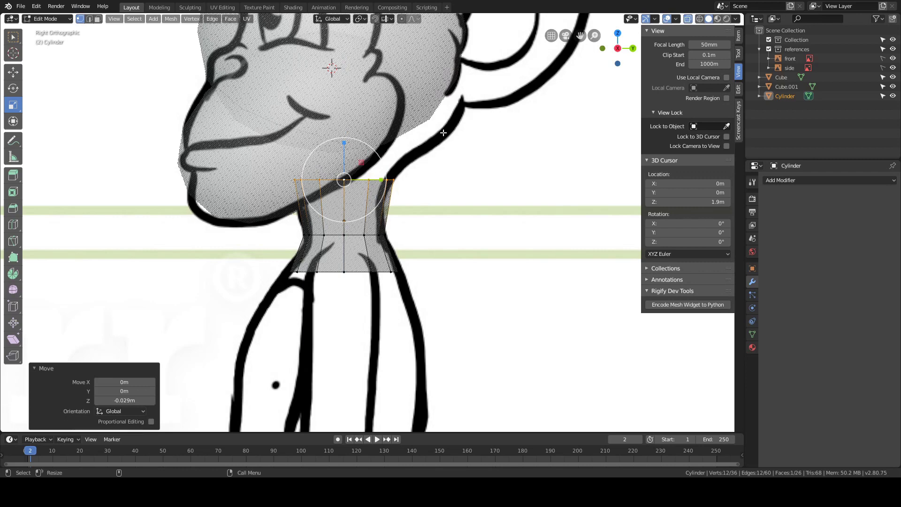
pyautogui.press('r')
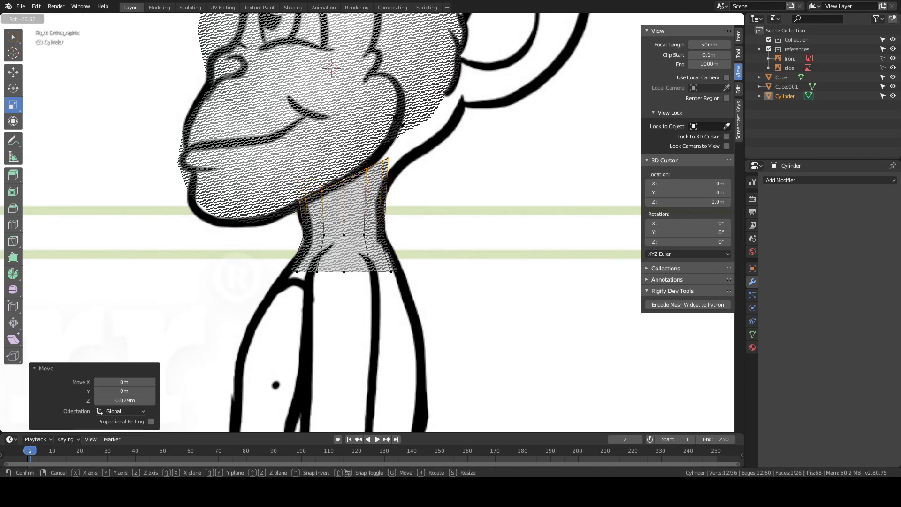
pyautogui.rightClick(384, 123)
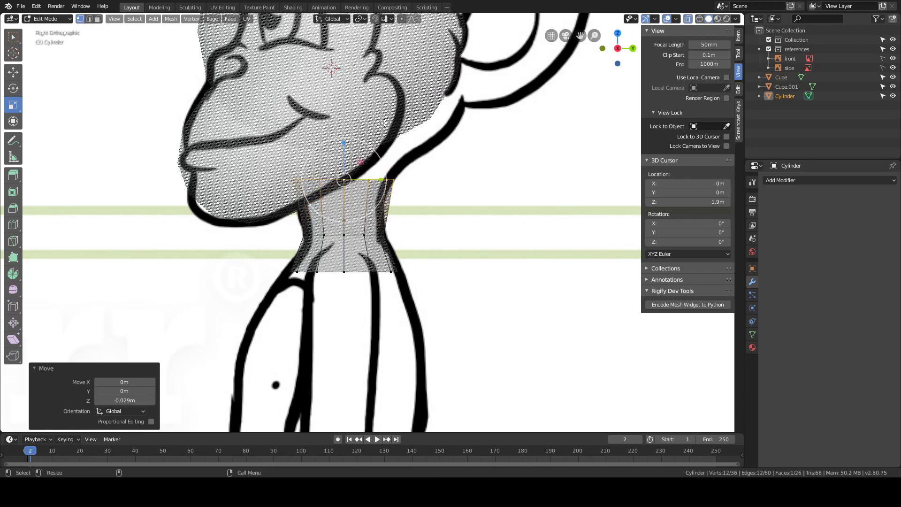
pyautogui.press('r')
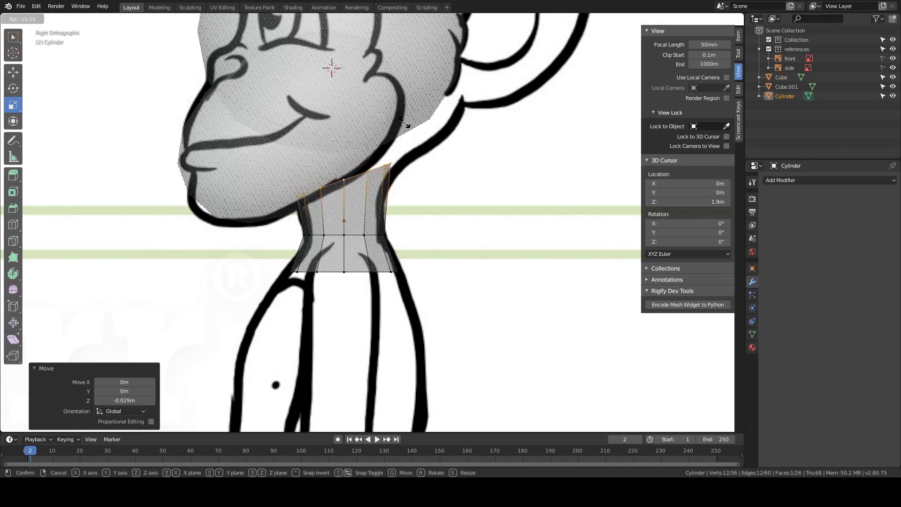
pyautogui.click(356, 107)
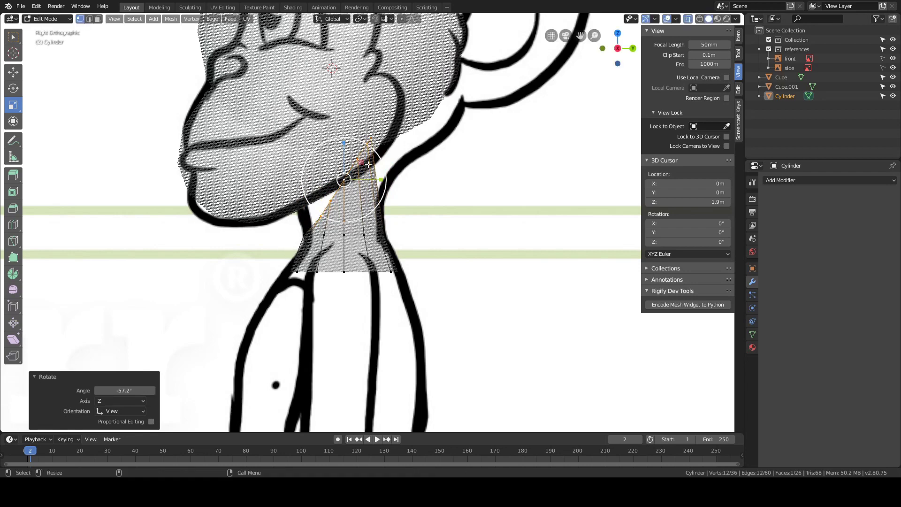
pyautogui.hotkey('ctrl', 'z')
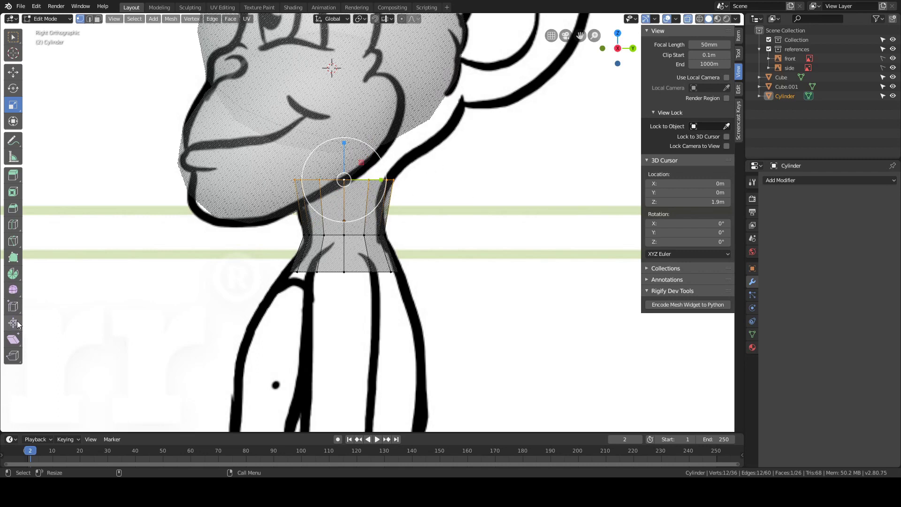
# Shear the neck's upper ring with an offset of about -0.083 to follow the jaw, and shear the middle ring slightly the same way.
pyautogui.click(13, 339)
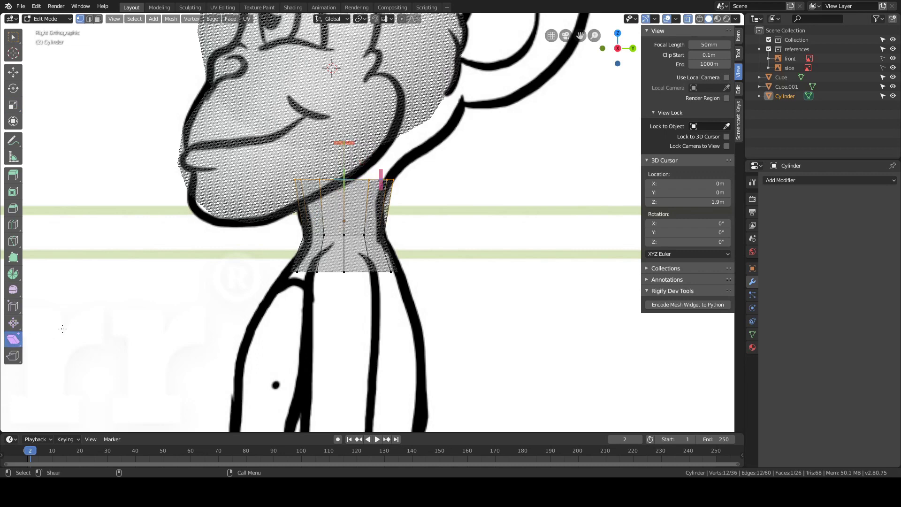
pyautogui.moveTo(418, 161); pyautogui.dragTo(408, 144)
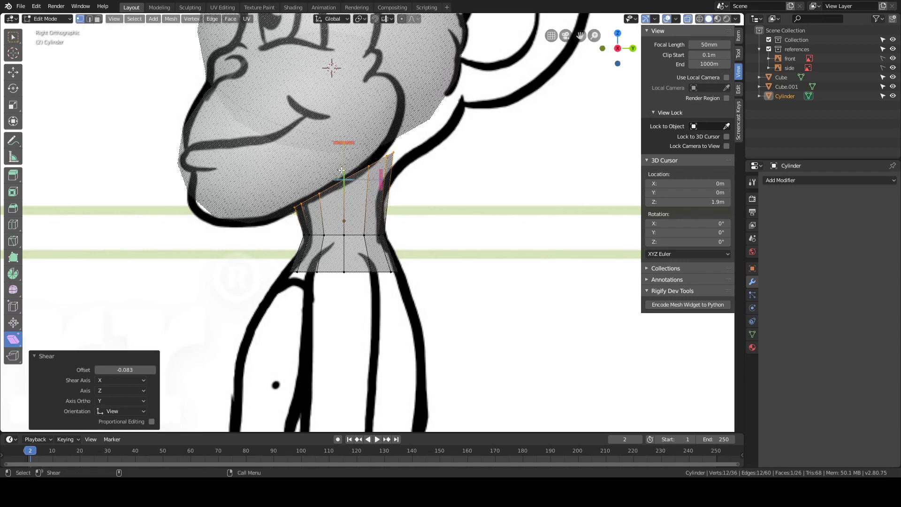
pyautogui.hotkey('alt', 'a')
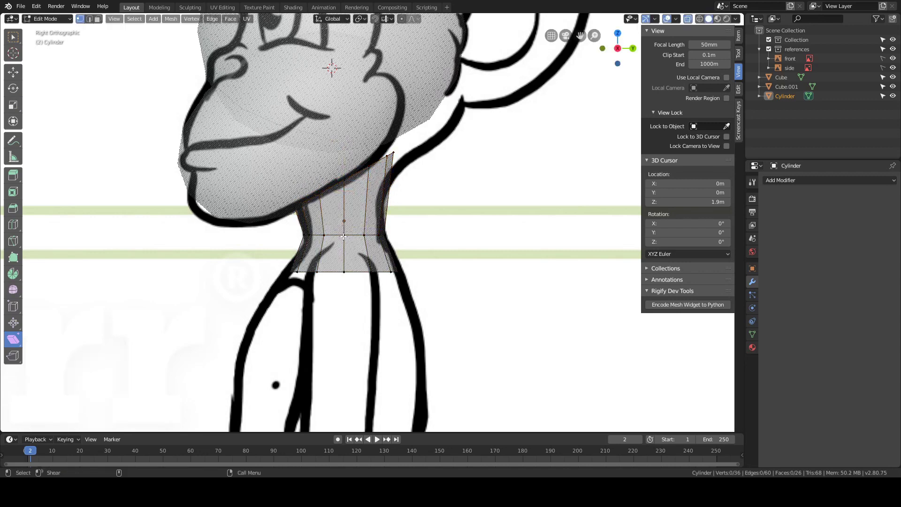
pyautogui.keyDown('alt'); pyautogui.click(374, 237); pyautogui.keyUp('alt')
pyautogui.moveTo(413, 195); pyautogui.dragTo(406, 166)
# Enlarge the neck's lower ring uniformly to about 1.049 to meet the shoulder outline.
pyautogui.hotkey('alt', 'a')
pyautogui.keyDown('alt'); pyautogui.click(380, 272); pyautogui.keyUp('alt')
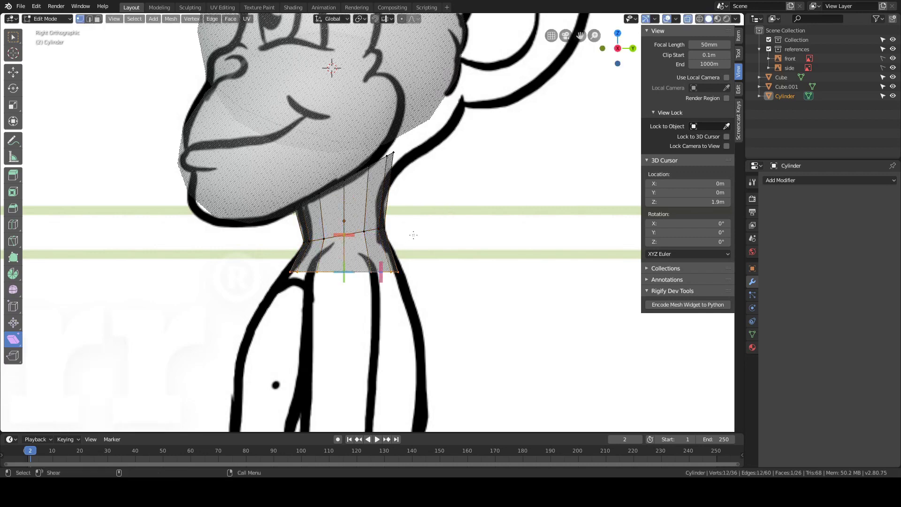
pyautogui.press('s')
pyautogui.click(420, 208)
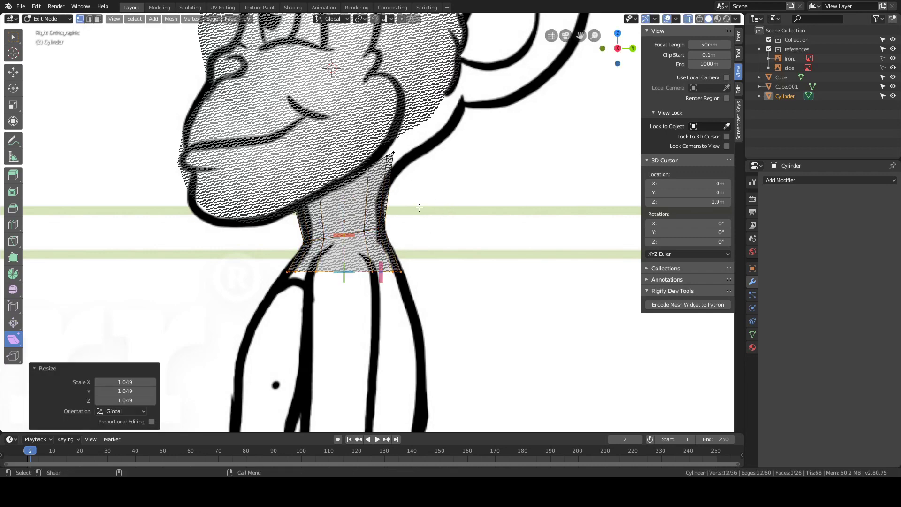
pyautogui.hotkey('alt', 'a')
# In the front view, widen the neck's upper ring along X to fit under the jaw.
pyautogui.press('`')
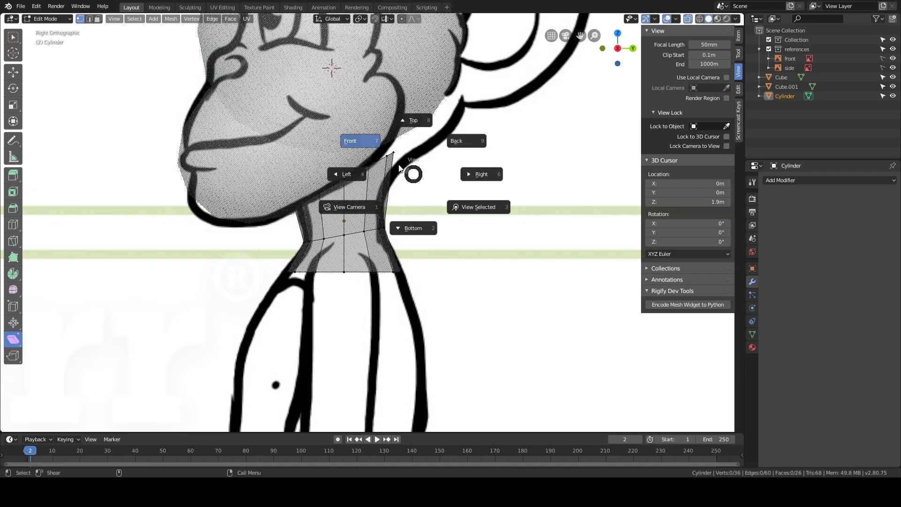
pyautogui.click(362, 141)
pyautogui.keyDown('shift'); pyautogui.moveTo(239, 188); pyautogui.dragTo(342, 162, button='middle'); pyautogui.keyUp('shift')
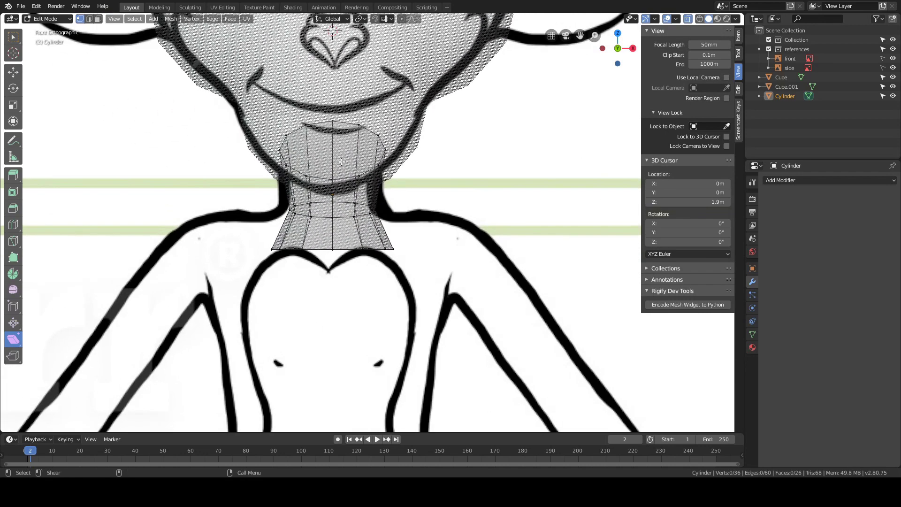
pyautogui.keyDown('alt'); pyautogui.click(345, 179); pyautogui.keyUp('alt')
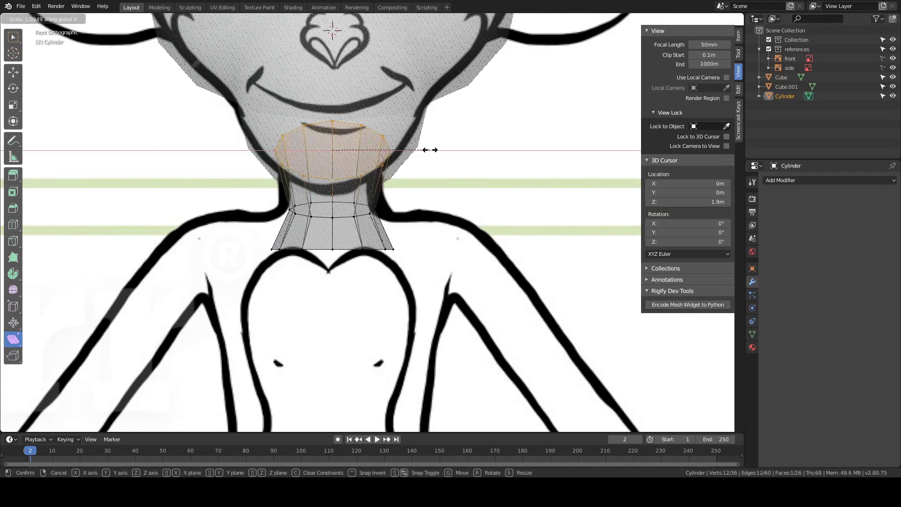
# Widen the neck's middle ring along X to match the neck outline in the front reference.
pyautogui.keyDown('alt'); pyautogui.click(398, 190); pyautogui.keyUp('alt')
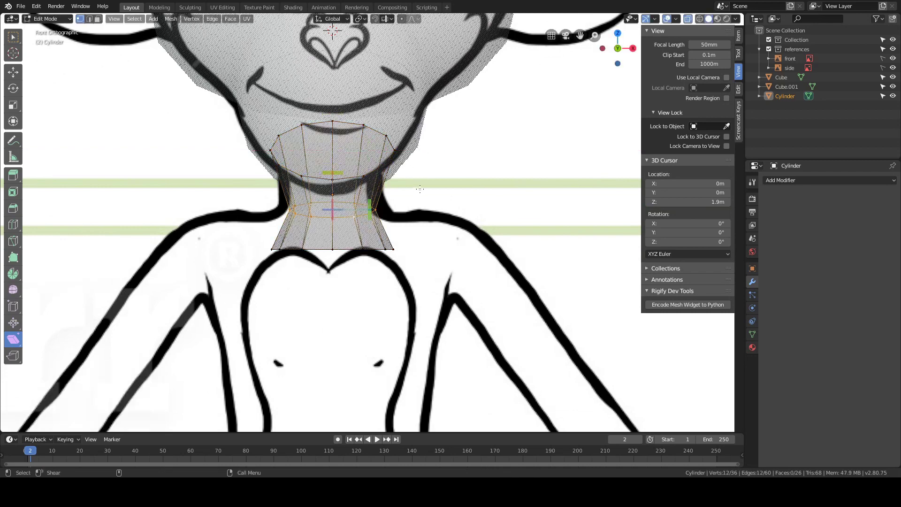
pyautogui.press('s')
pyautogui.press('z')
pyautogui.press('x')
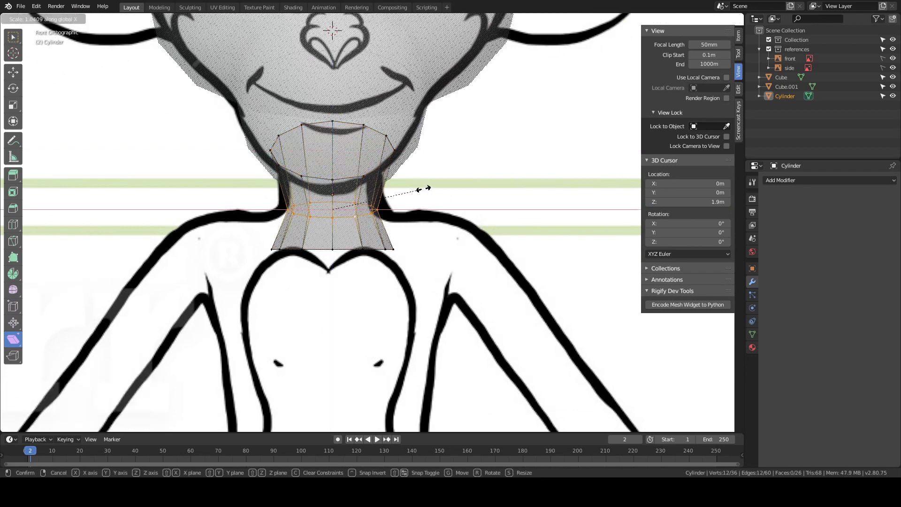
pyautogui.click(438, 191)
# Scale the neck's lower ring along X by about 1.767 toward the shoulders and raise it about 0.023 m along Z.
pyautogui.press('a')
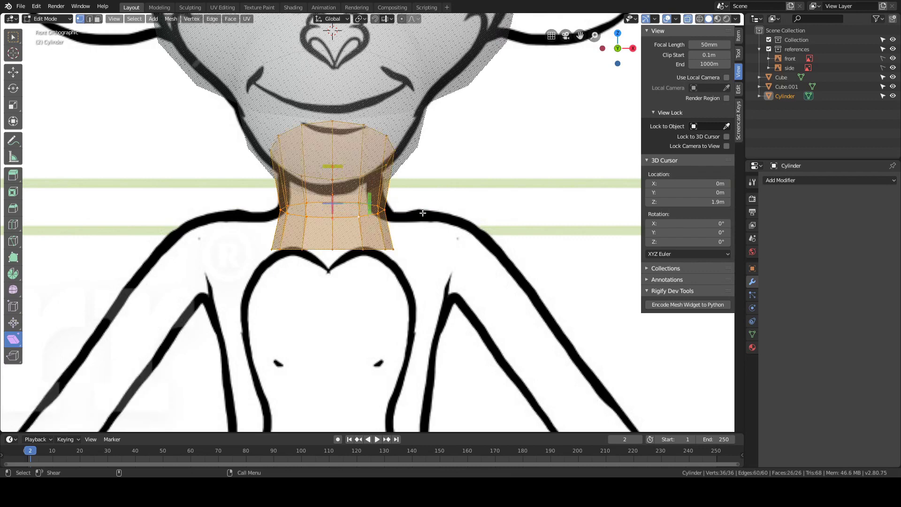
pyautogui.press('a')
pyautogui.keyDown('alt'); pyautogui.click(355, 250); pyautogui.keyUp('alt')
pyautogui.press('s')
pyautogui.press('x')
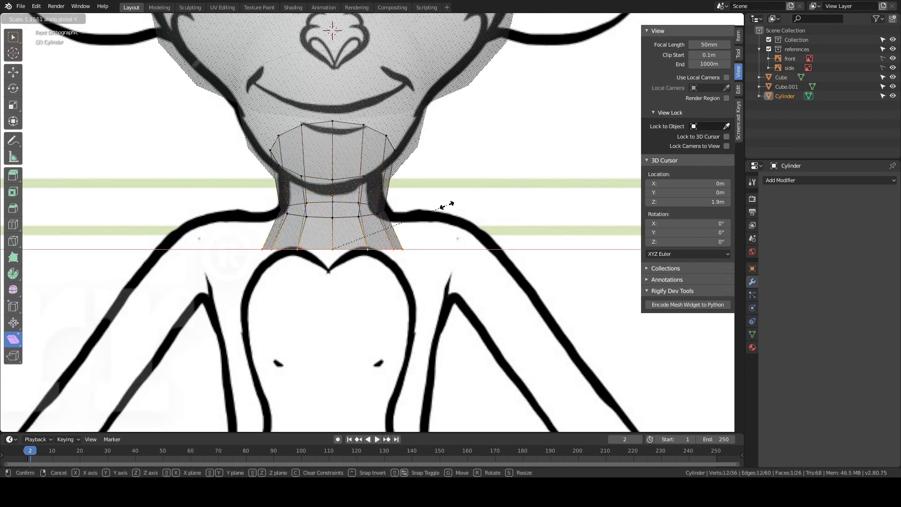
pyautogui.click(444, 214)
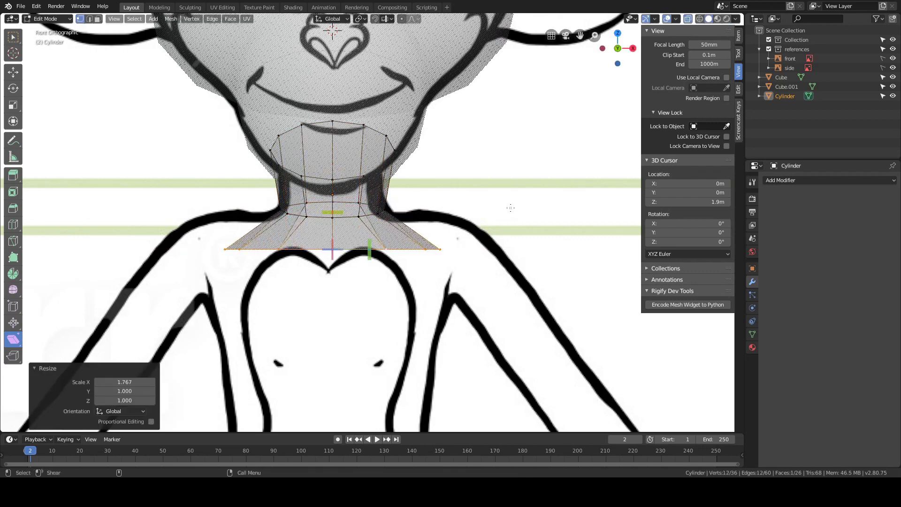
pyautogui.press('g')
pyautogui.press('z')
pyautogui.click(446, 209)
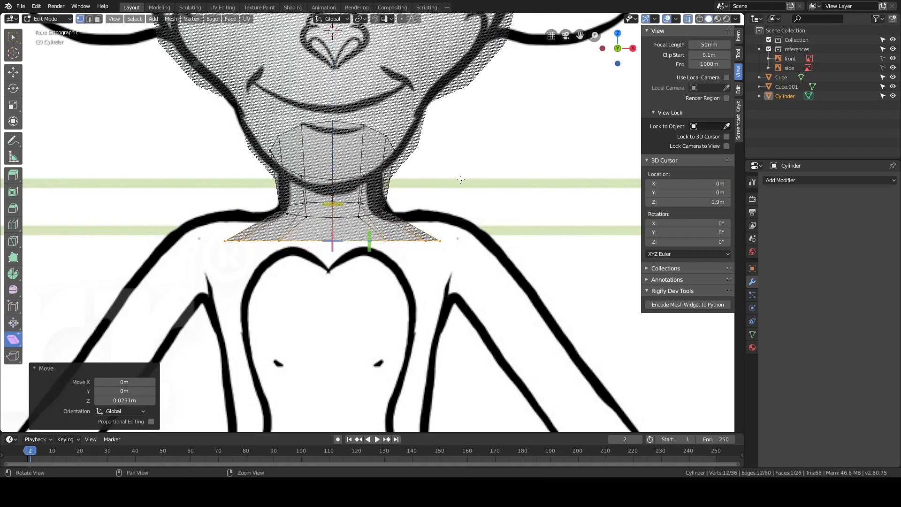
# Return the neck to Object Mode and check its shape from the side.
pyautogui.moveTo(451, 188); pyautogui.dragTo(361, 174, button='middle')
pyautogui.hotkey('ctrl', 'Tab')
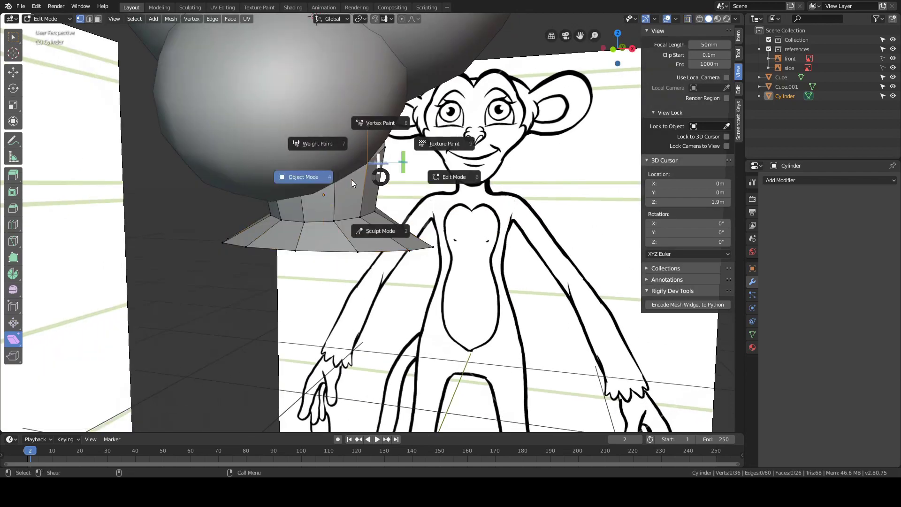
pyautogui.click(351, 180)
pyautogui.moveTo(420, 196); pyautogui.dragTo(384, 190, button='middle')
pyautogui.scroll(4, 367, 200)
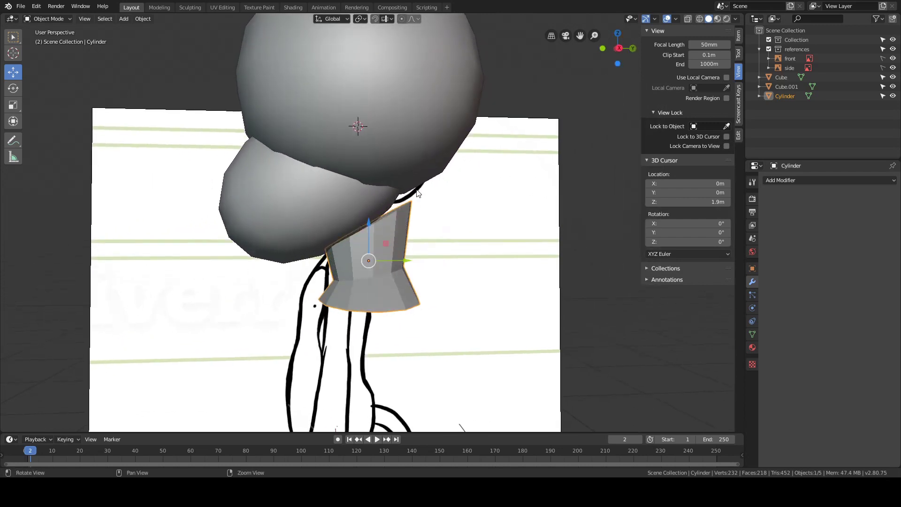
pyautogui.keyDown('alt'); pyautogui.moveTo(429, 197); pyautogui.dragTo(393, 199); pyautogui.keyUp('alt')
pyautogui.click(380, 203)
pyautogui.hotkey('ctrl', 'Tab')
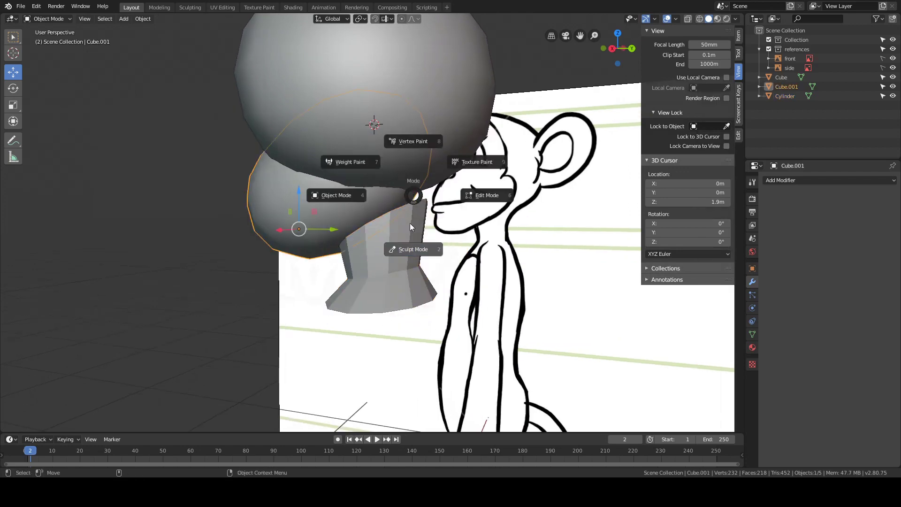
pyautogui.click(410, 226)
pyautogui.hotkey('ctrl', 'Tab')
pyautogui.click(354, 201)
# Examine the blocked-out head, muzzle and neck against both reference drawings from several angles, with nothing selected.
pyautogui.moveTo(372, 196); pyautogui.dragTo(470, 146, button='middle')
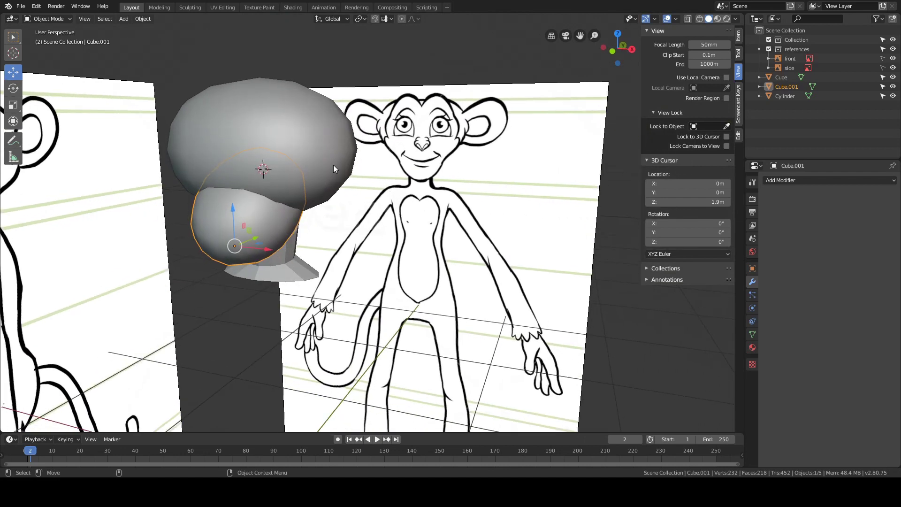
pyautogui.moveTo(316, 134); pyautogui.dragTo(367, 168, button='middle')
pyautogui.press('`')
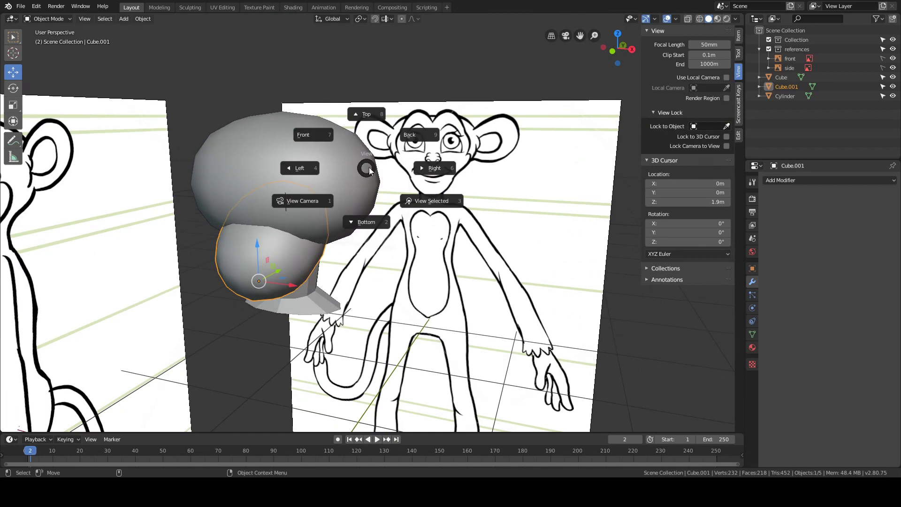
pyautogui.click(386, 168)
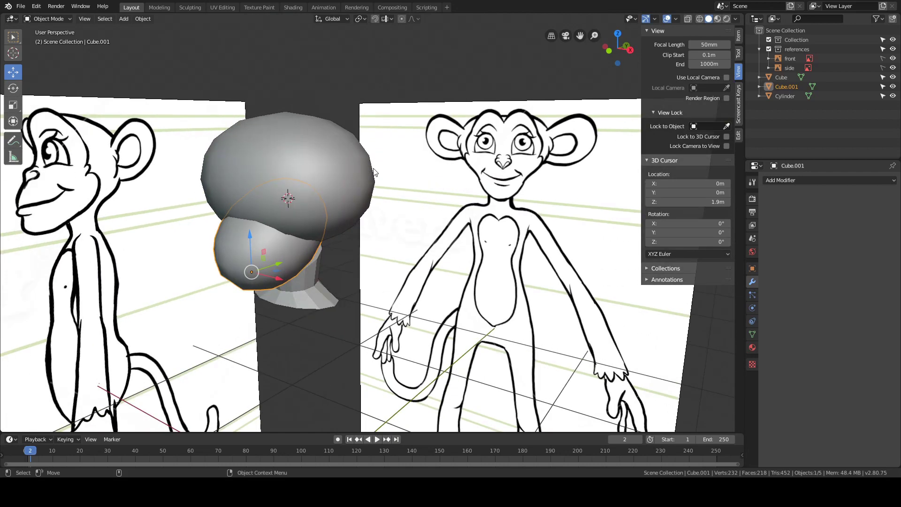
pyautogui.moveTo(376, 183); pyautogui.dragTo(376, 205, button='middle')
pyautogui.click(291, 128)
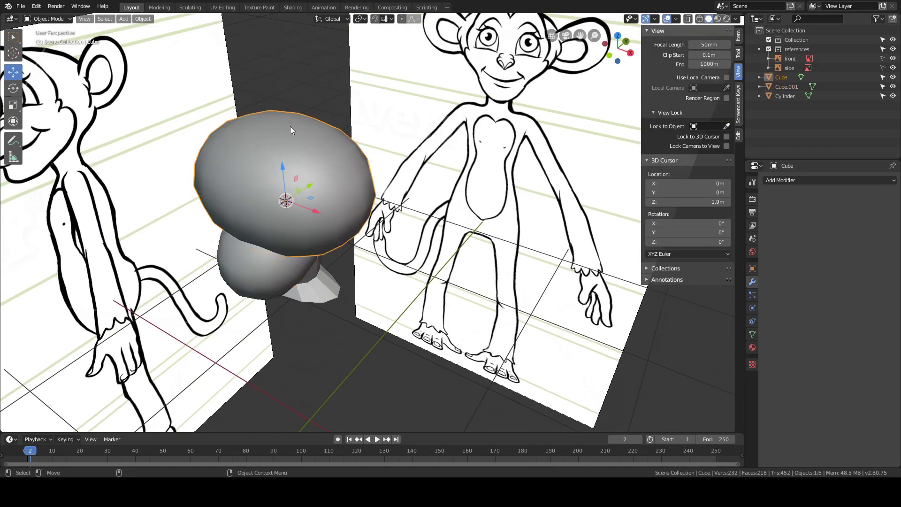
pyautogui.hotkey('alt', 'a')
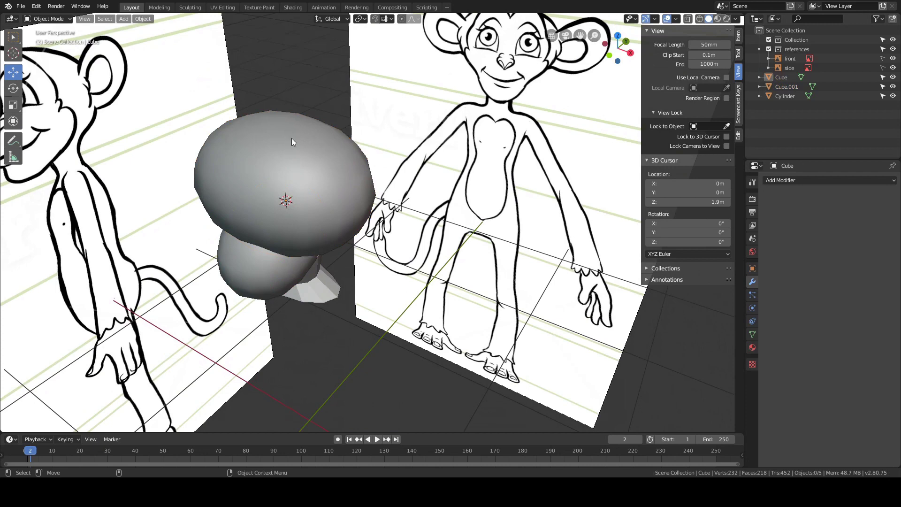
pyautogui.moveTo(291, 138); pyautogui.dragTo(314, 71, button='middle')
pyautogui.moveTo(536, 123); pyautogui.dragTo(529, 105, button='middle')
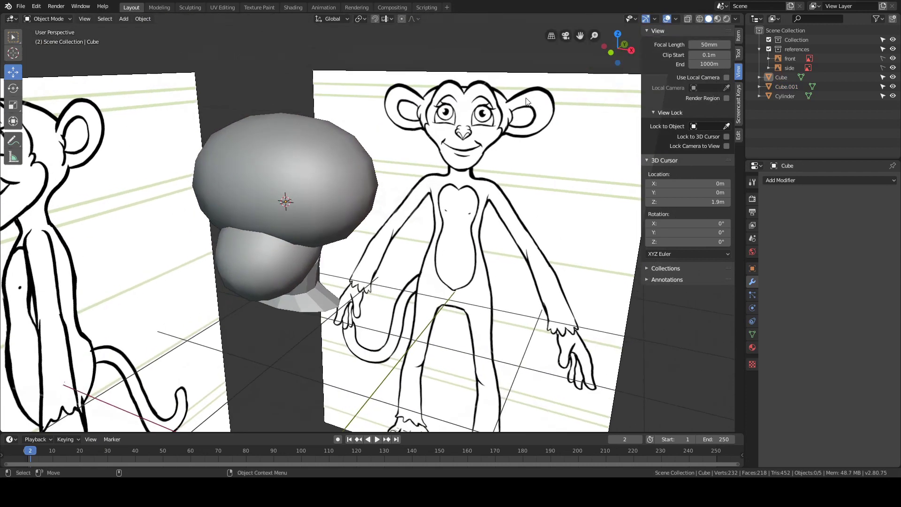
pyautogui.moveTo(418, 168); pyautogui.dragTo(381, 134, button='middle')
# Add a cube at the 3D cursor, round it with a level 2 Subdivision Surface modifier, and apply the modifier.
pyautogui.hotkey('shift', 'a')
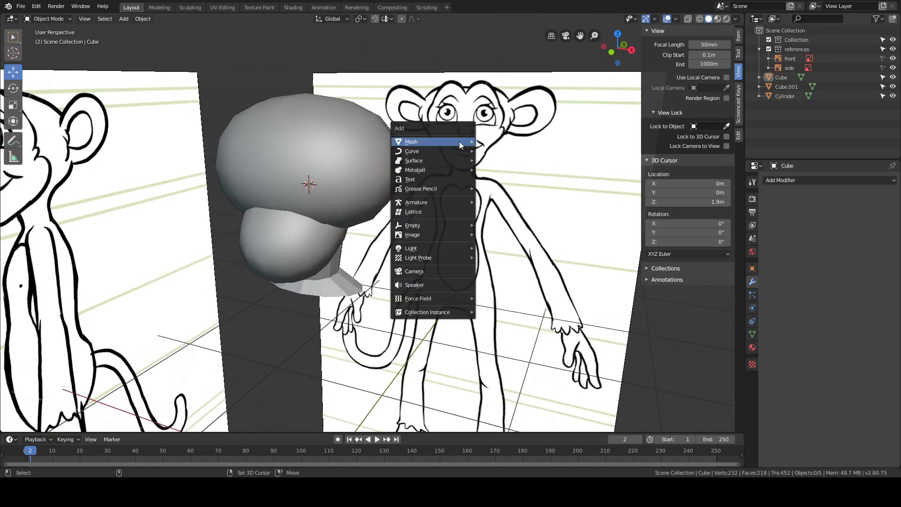
pyautogui.moveTo(455, 140)
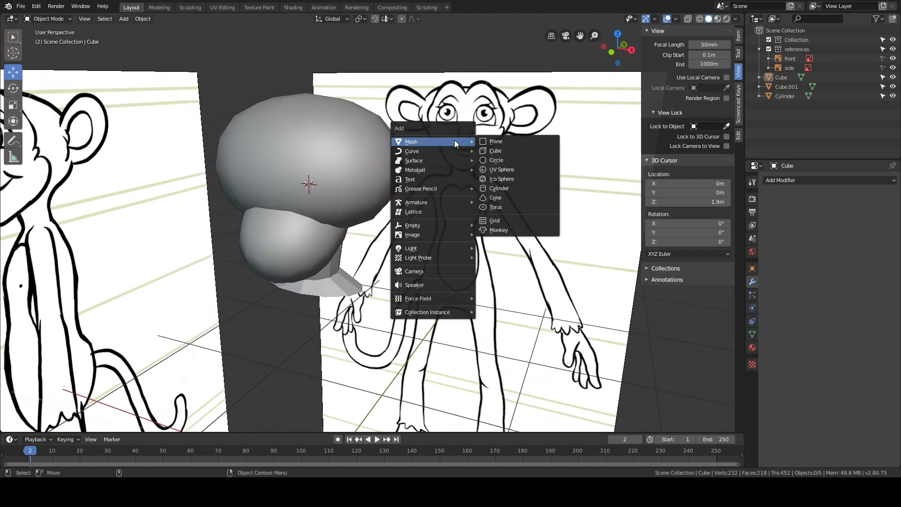
pyautogui.click(500, 151)
pyautogui.hotkey('ctrl', '2')
pyautogui.click(786, 207)
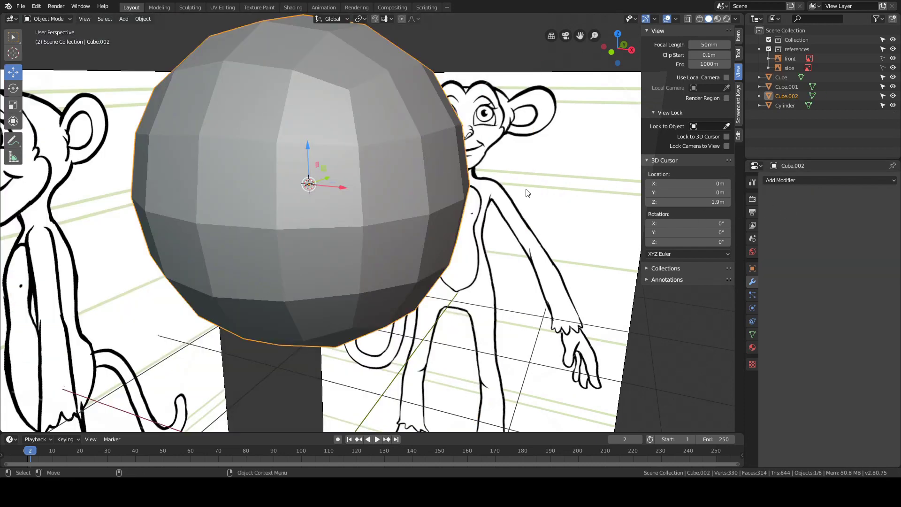
# Scale the sphere's mesh down to about 0.474 in Edit Mode, and return to Object Mode.
pyautogui.scroll(-2, 422, 136)
pyautogui.hotkey('ctrl', 'Tab')
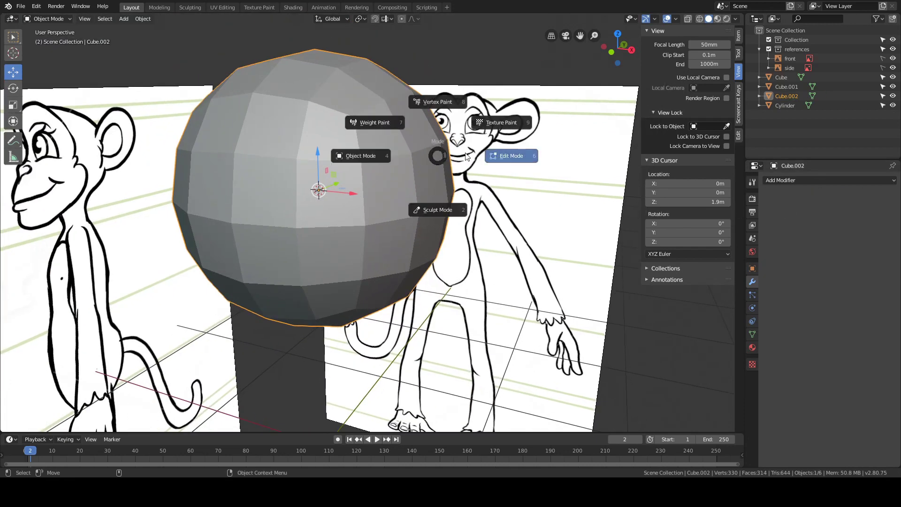
pyautogui.click(487, 131)
pyautogui.scroll(-2, 487, 132)
pyautogui.press('s')
pyautogui.click(383, 173)
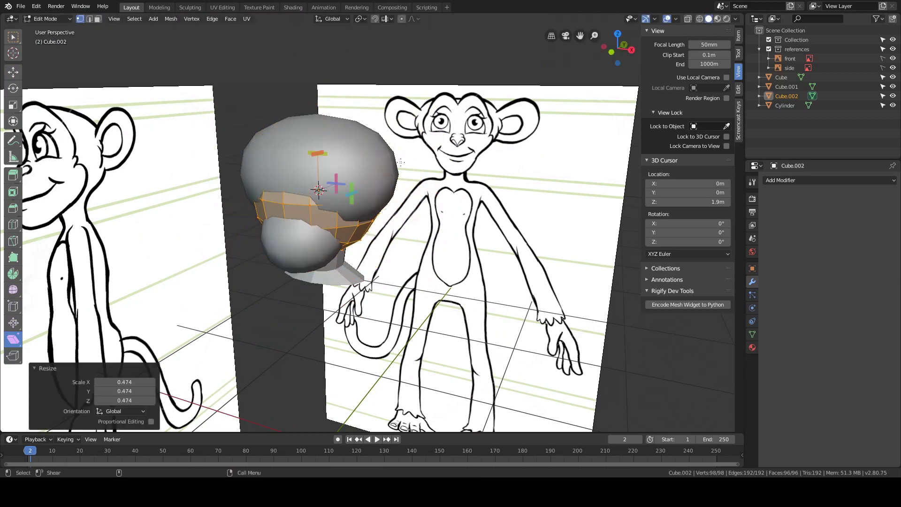
pyautogui.hotkey('ctrl', 'Tab')
pyautogui.click(365, 175)
# In the front view, move the sphere out of the head onto the drawn ear on the +X side.
pyautogui.moveTo(378, 176); pyautogui.dragTo(401, 157, button='middle')
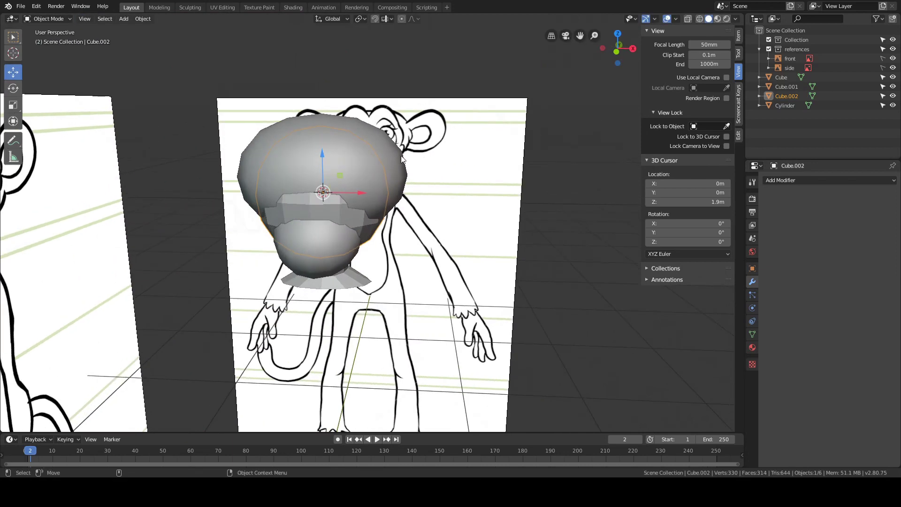
pyautogui.click(332, 134)
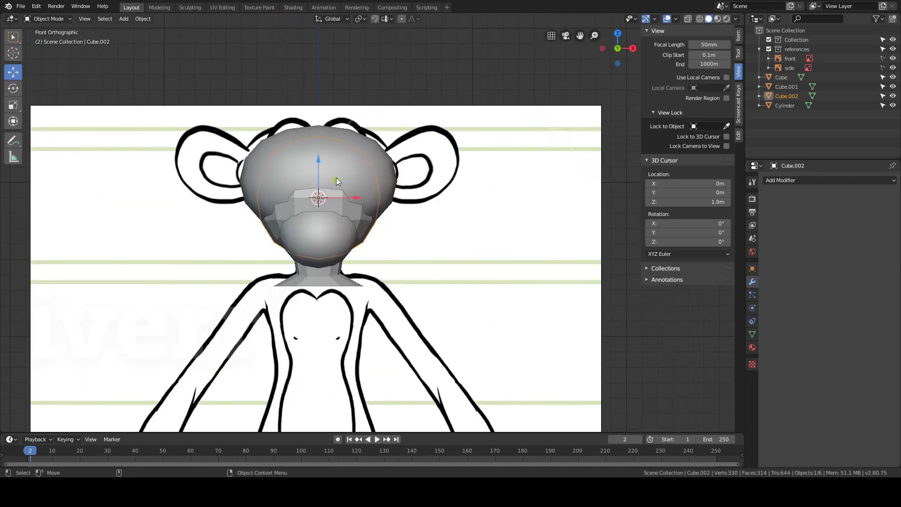
pyautogui.press('g')
pyautogui.click(439, 144)
# Scale the sphere's mesh by about 0.53 in Edit Mode and turn on X-ray to see the reference through it.
pyautogui.press('Tab')
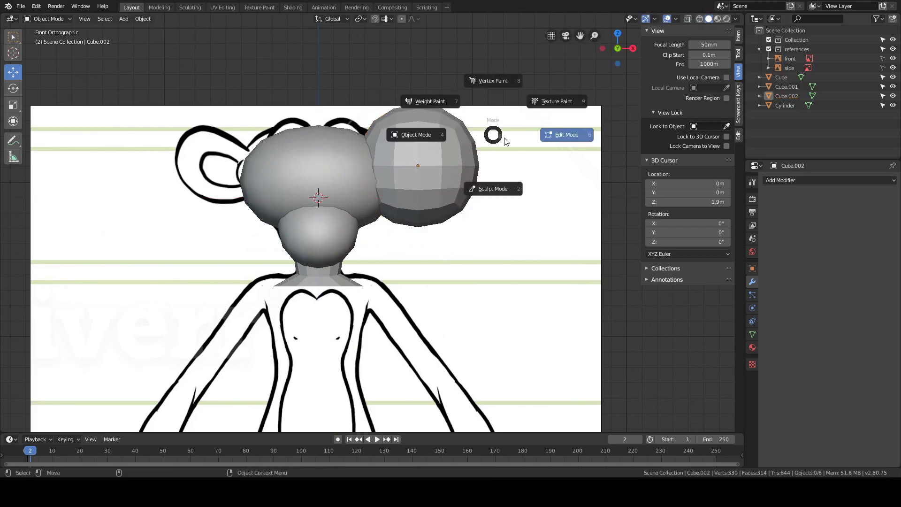
pyautogui.click(527, 117)
pyautogui.press('s')
pyautogui.click(475, 142)
pyautogui.hotkey('alt', 'z')
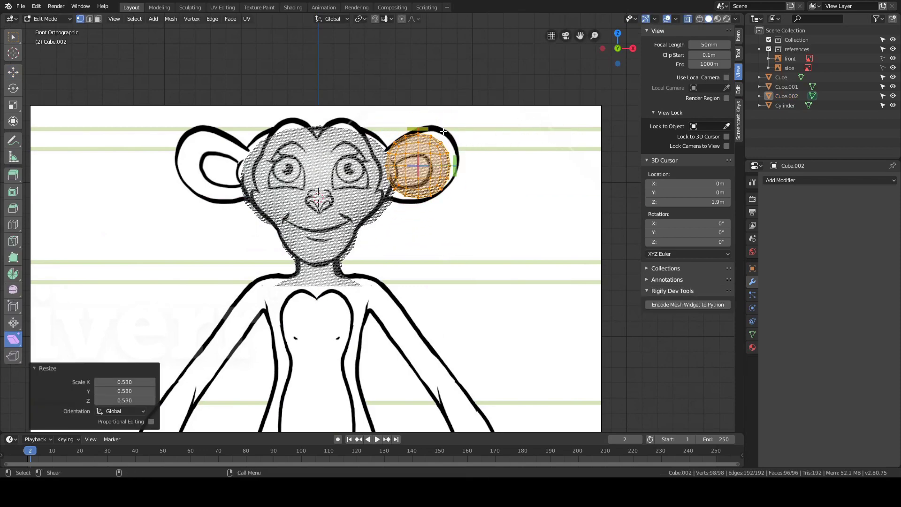
# Scale the sphere by about 1.394 and by 0.978 to match the ear outline in the front reference.
pyautogui.keyDown('shift'); pyautogui.moveTo(409, 131); pyautogui.dragTo(374, 144, button='middle'); pyautogui.keyUp('shift')
pyautogui.scroll(4, 374, 144)
pyautogui.press('s')
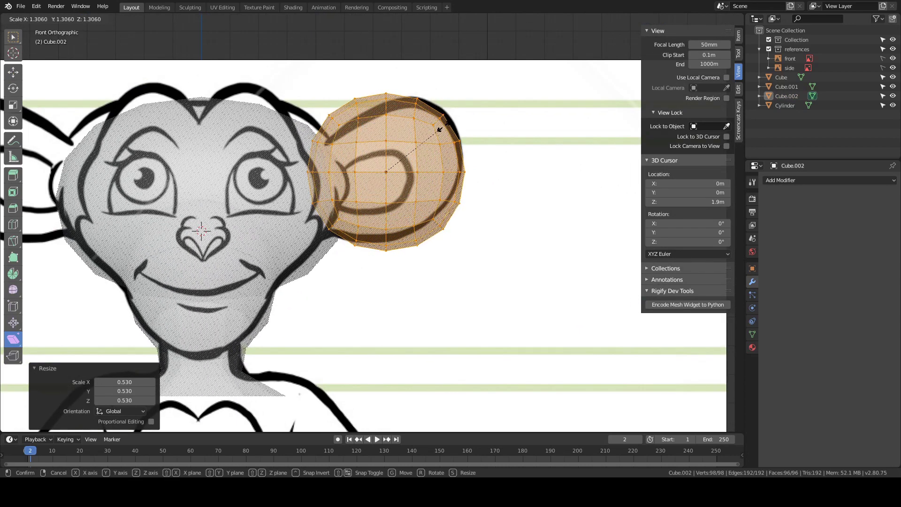
pyautogui.click(448, 122)
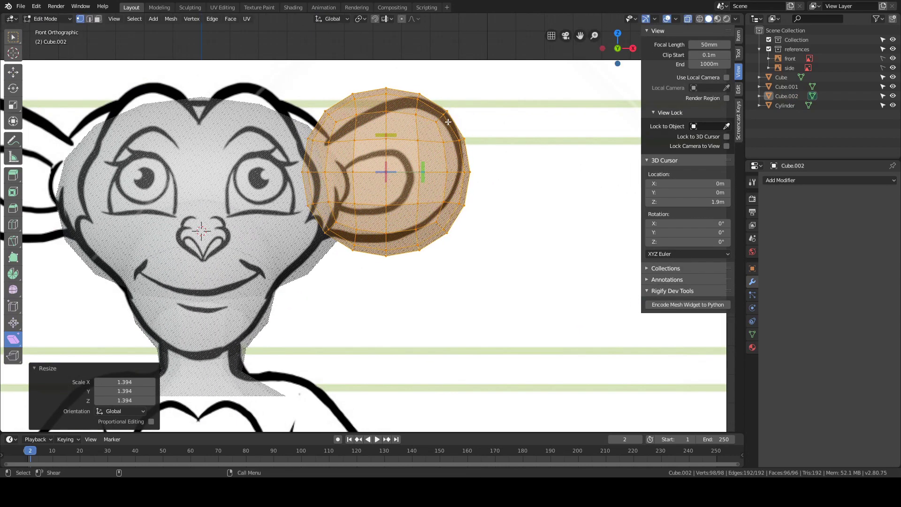
pyautogui.press('s')
pyautogui.click(454, 118)
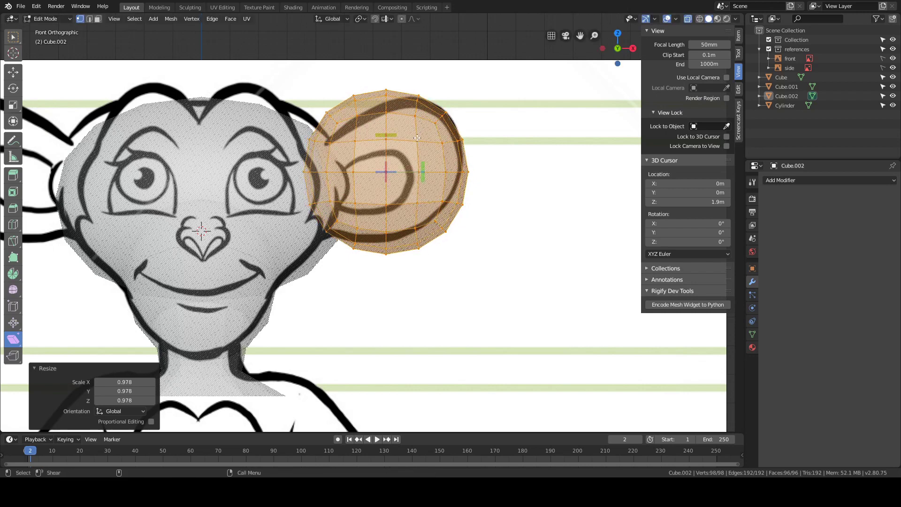
# In the right view, move the sphere about 0.4 m in Y and -0.107 m in Z towards the drawn ear.
pyautogui.press('`')
pyautogui.click(479, 166)
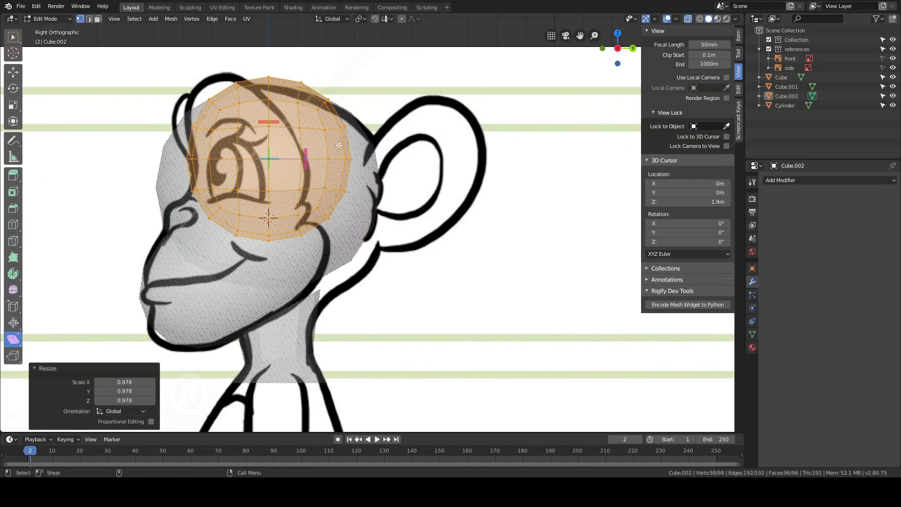
pyautogui.press('g')
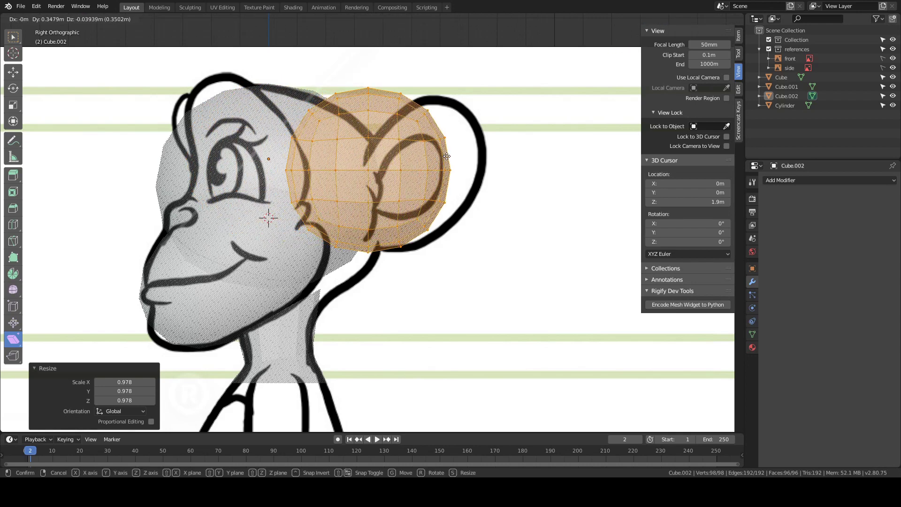
pyautogui.click(463, 178)
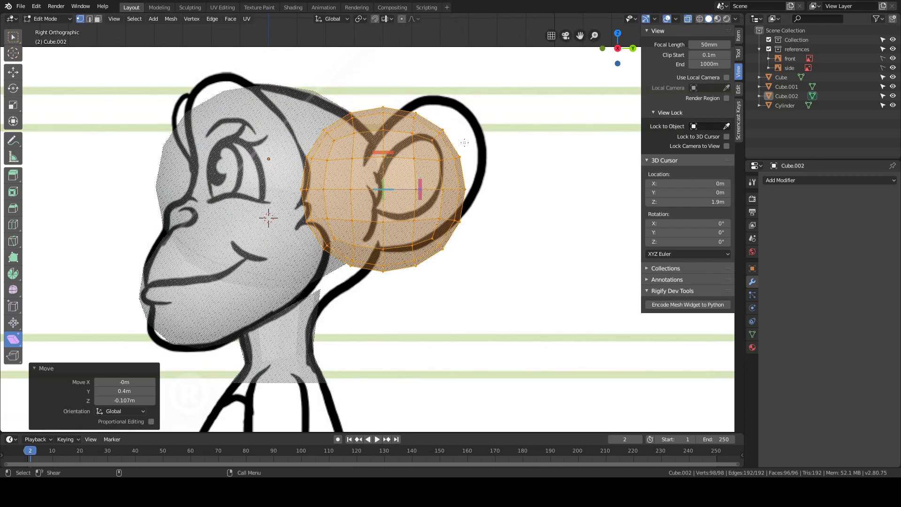
pyautogui.keyDown('shift'); pyautogui.moveTo(429, 115); pyautogui.dragTo(389, 120, button='middle'); pyautogui.keyUp('shift')
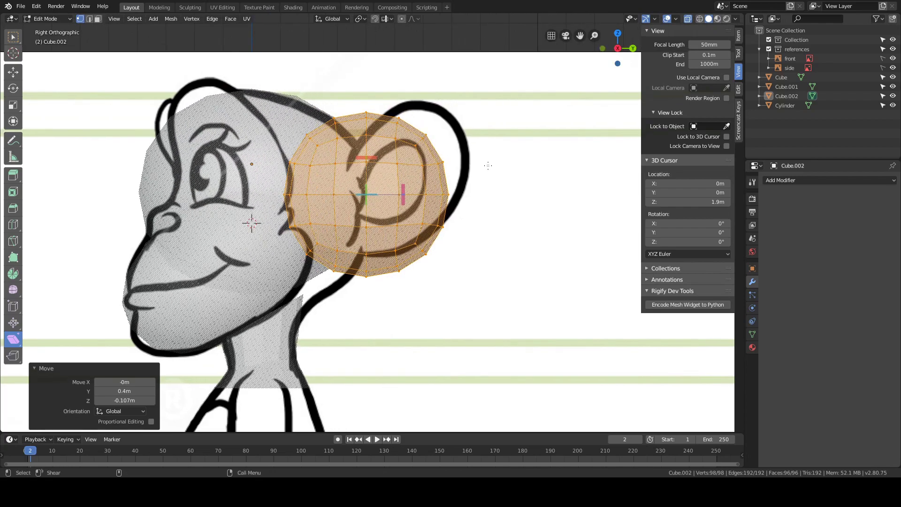
# Flatten the ear sphere along Y to a scale of about 0.354 in the right view.
pyautogui.moveTo(468, 149); pyautogui.dragTo(393, 179, button='middle')
pyautogui.press('`')
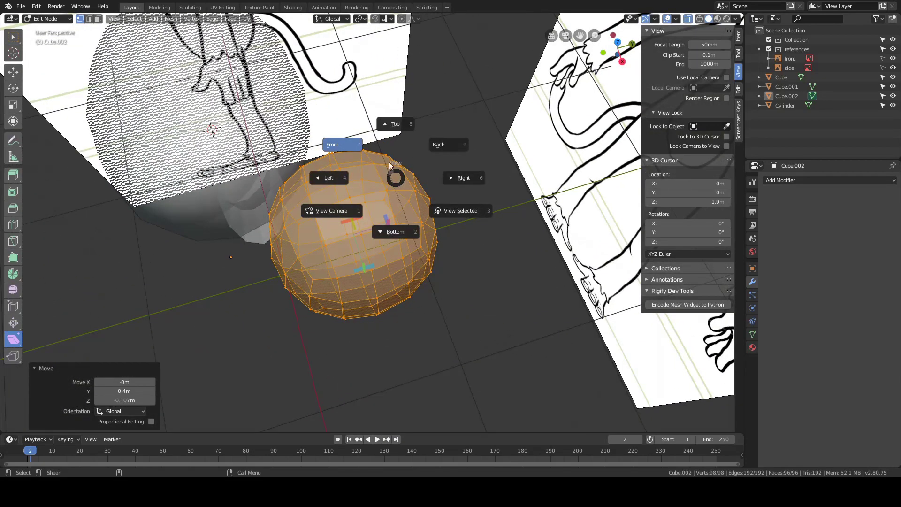
pyautogui.click(447, 172)
pyautogui.press('s')
pyautogui.press('y')
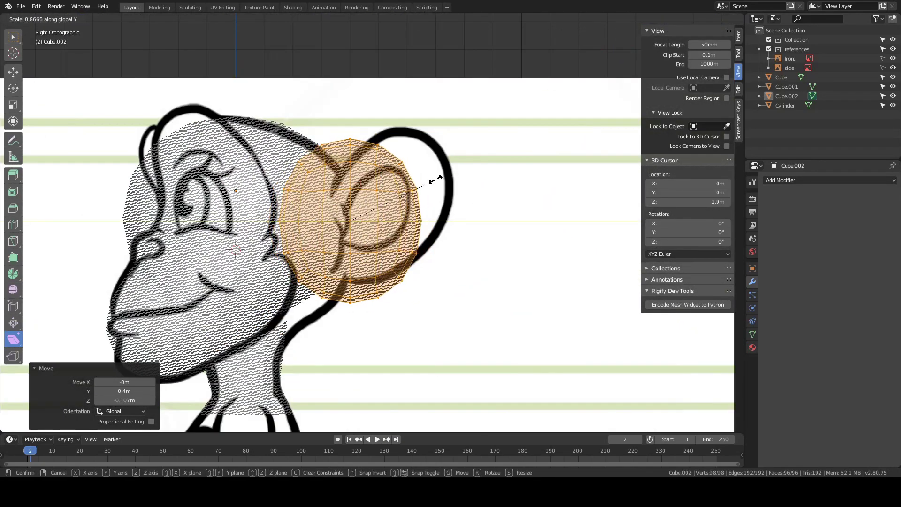
pyautogui.click(366, 183)
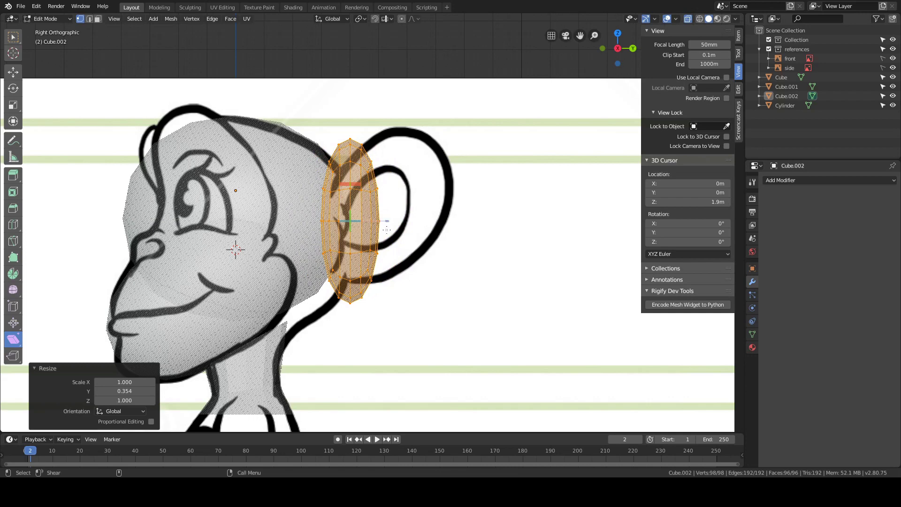
pyautogui.keyDown('shift'); pyautogui.moveTo(370, 253); pyautogui.dragTo(323, 155, button='middle'); pyautogui.keyUp('shift')
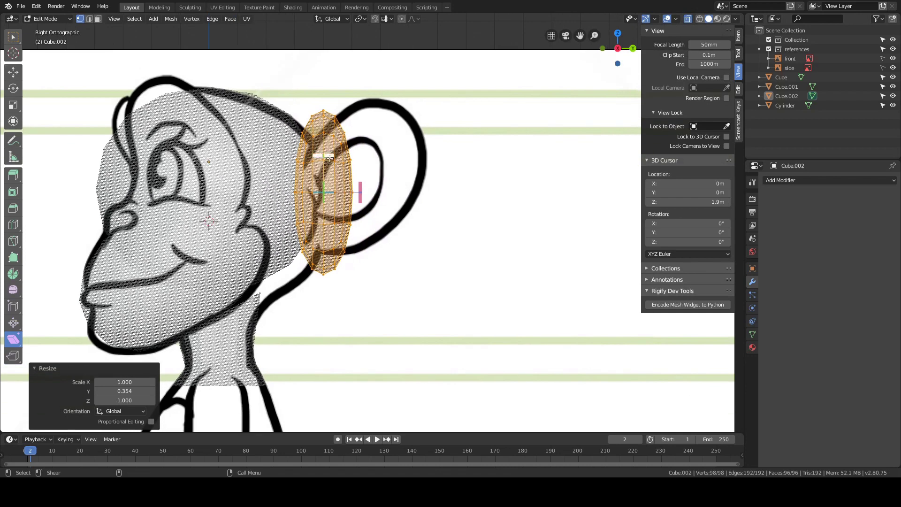
# Hide the sidebar, split the 3D viewport into two side by side, and show the top view in the second one.
pyautogui.press('n')
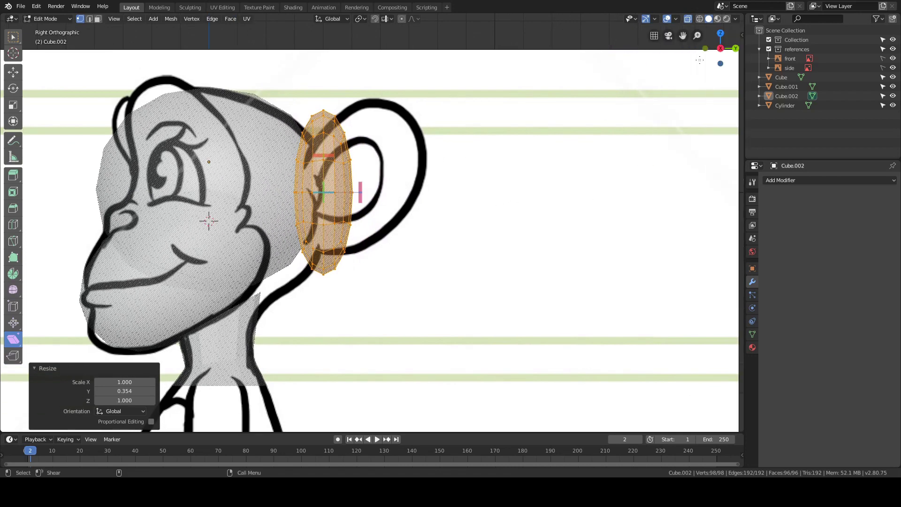
pyautogui.moveTo(741, 16); pyautogui.dragTo(425, 57)
pyautogui.press('z')
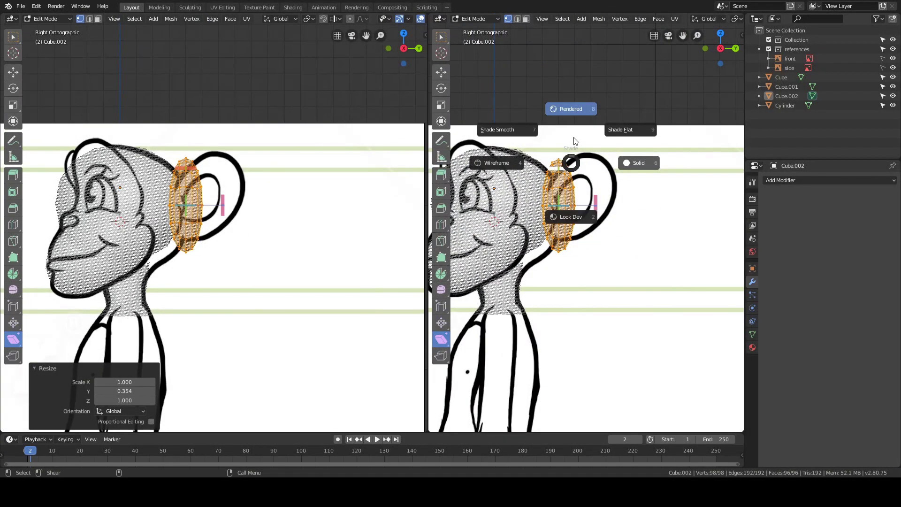
pyautogui.press('Escape')
pyautogui.press('`')
pyautogui.click(572, 113)
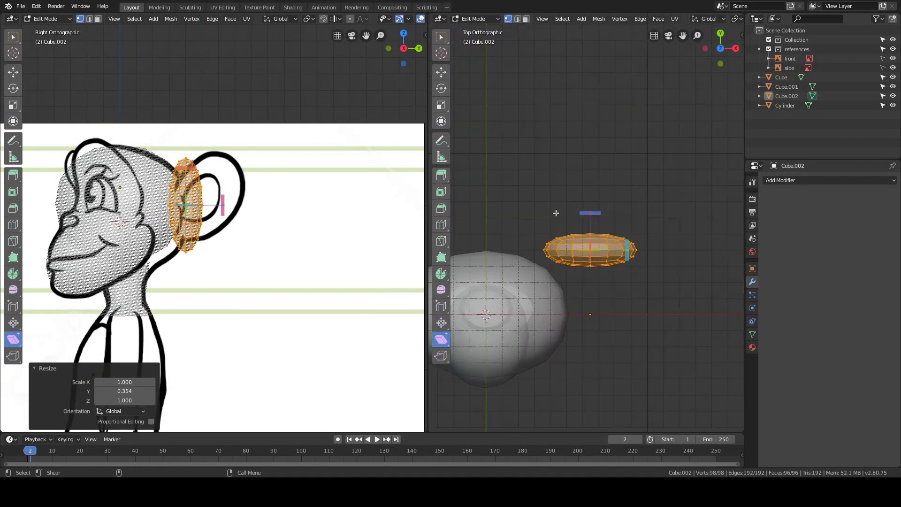
pyautogui.keyDown('shift'); pyautogui.moveTo(556, 175); pyautogui.dragTo(537, 132, button='middle'); pyautogui.keyUp('shift')
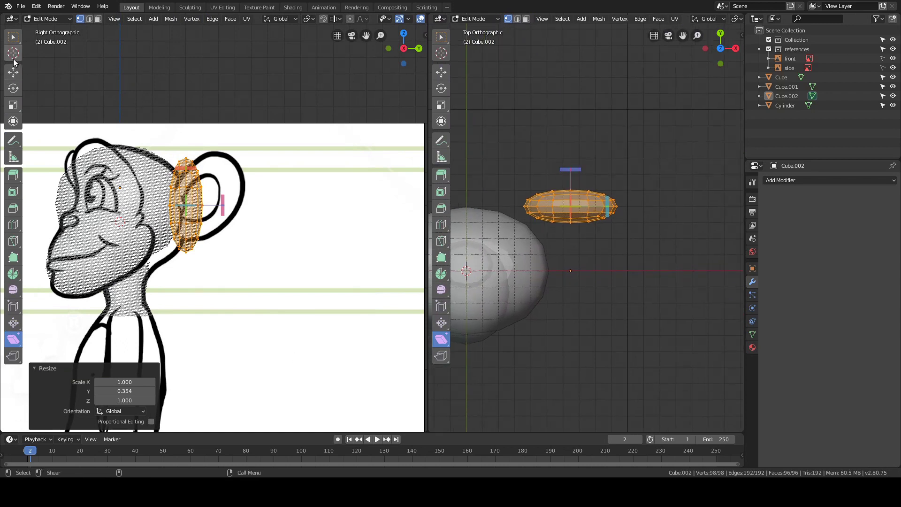
# Activate the box selection tool and rotate the flattened ear about -52.4° around Z in the top view.
pyautogui.click(13, 36)
pyautogui.keyDown('shift'); pyautogui.moveTo(553, 147); pyautogui.dragTo(577, 142, button='middle'); pyautogui.keyUp('shift')
pyautogui.press('r')
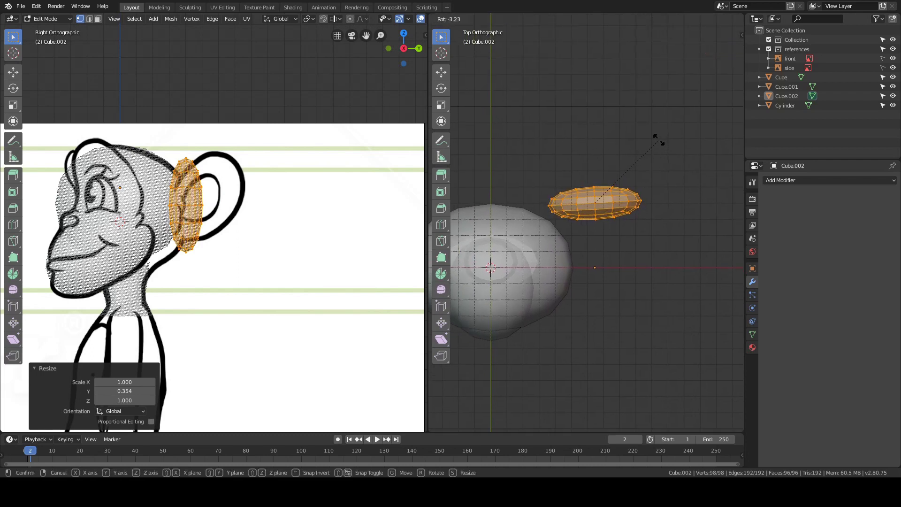
pyautogui.click(591, 115)
# Move the ear onto the side reference, about 0.114 m in Y and 0.086 m in Z, and fine-tune it with small nudges.
pyautogui.press('g')
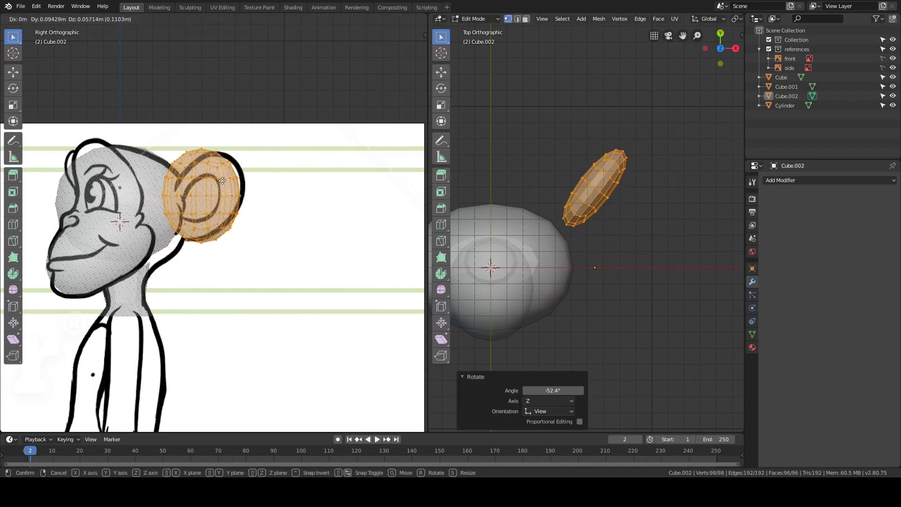
pyautogui.click(227, 178)
pyautogui.press('g')
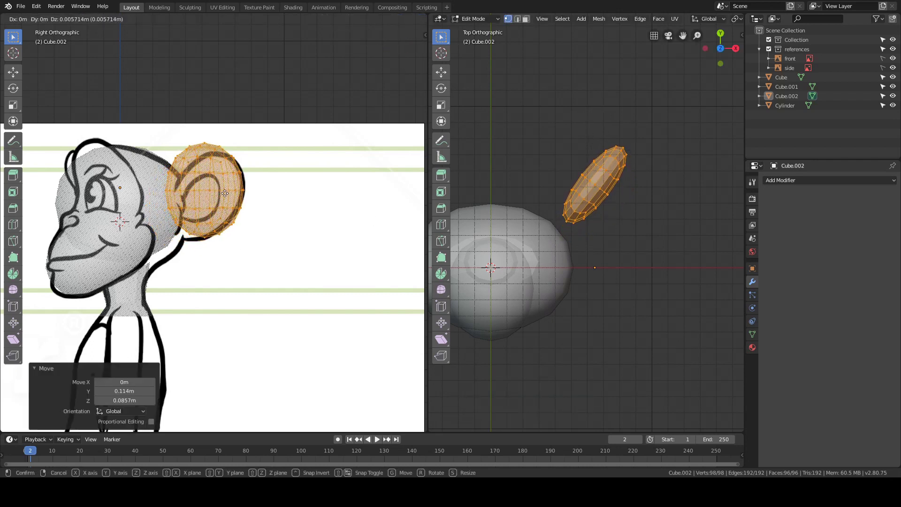
pyautogui.click(226, 200)
pyautogui.press('g')
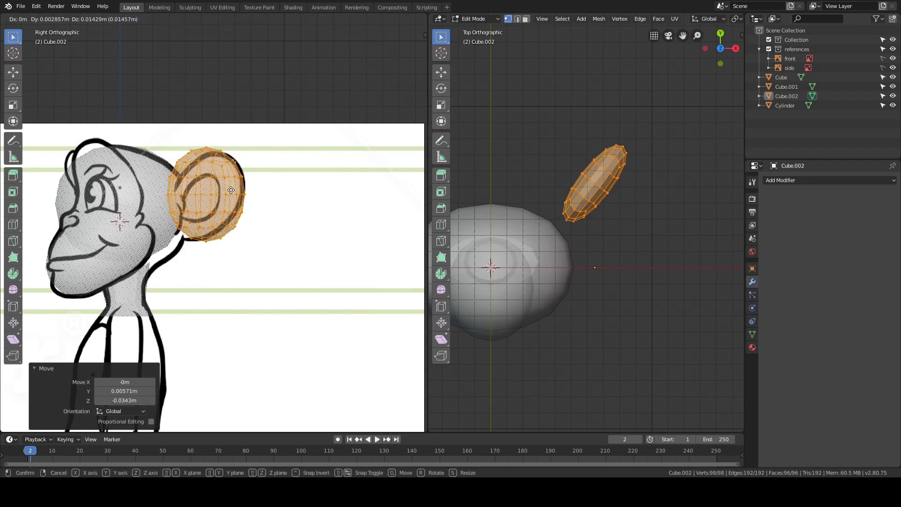
pyautogui.click(235, 192)
# Scale the ear slightly along Y to fit the side reference and nudge it about -0.003 m in Y and -0.011 m in Z.
pyautogui.press('s')
pyautogui.press('y')
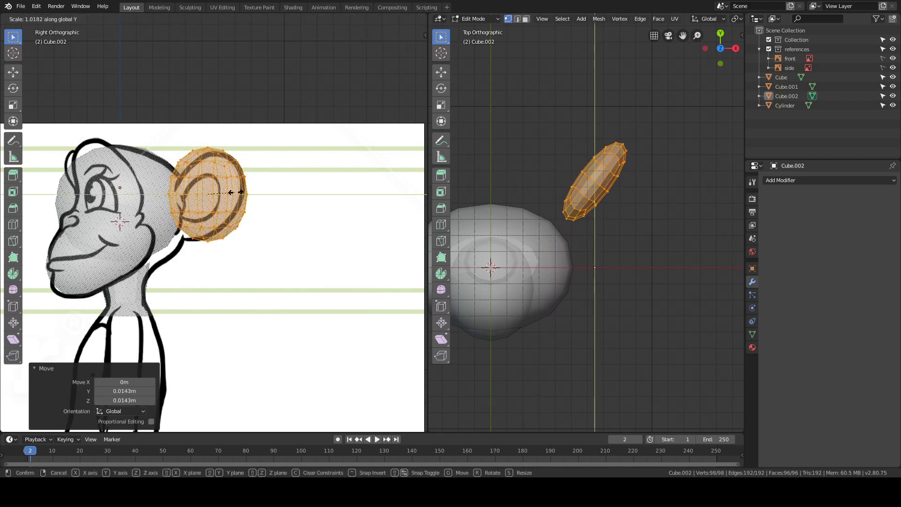
pyautogui.click(237, 193)
pyautogui.press('g')
pyautogui.click(235, 189)
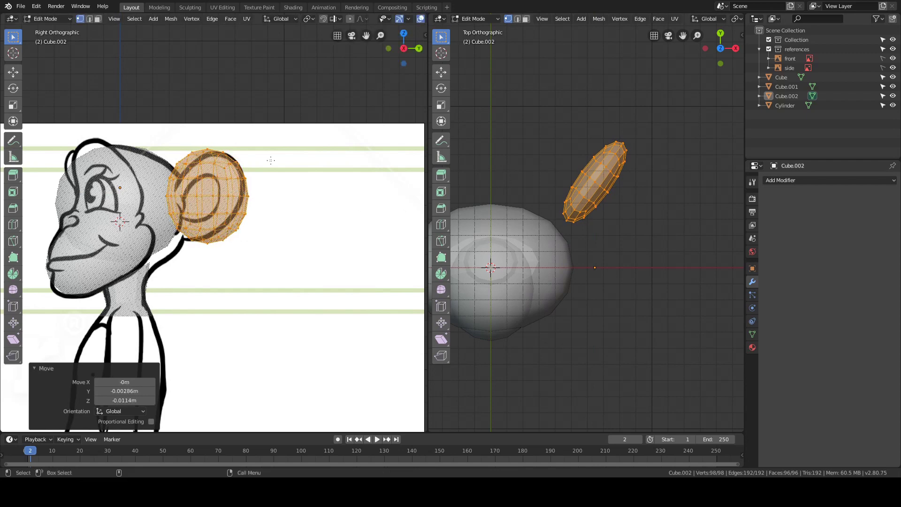
# In the front view, widen the ear along X to fit the drawn outline and raise it about 0.046 m in Z.
pyautogui.press('`')
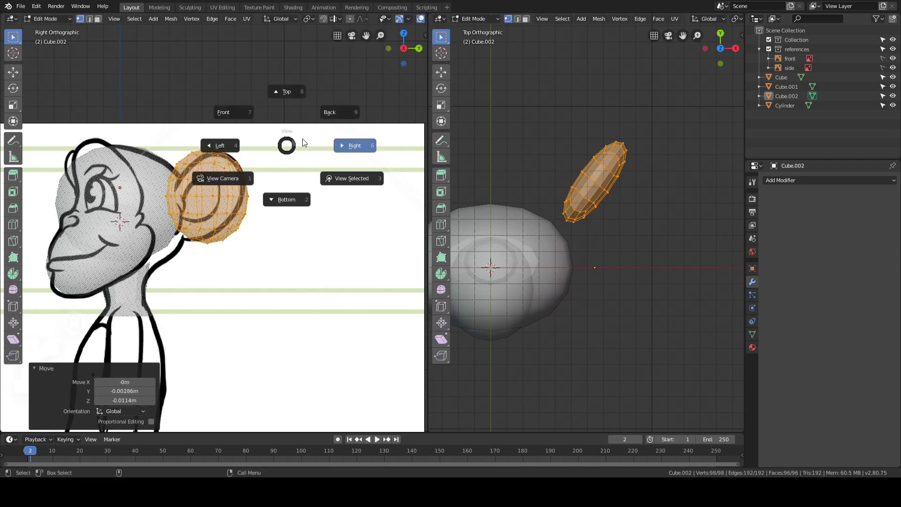
pyautogui.click(238, 118)
pyautogui.keyDown('shift'); pyautogui.moveTo(256, 160); pyautogui.dragTo(301, 182, button='middle'); pyautogui.keyUp('shift')
pyautogui.press('s')
pyautogui.press('x')
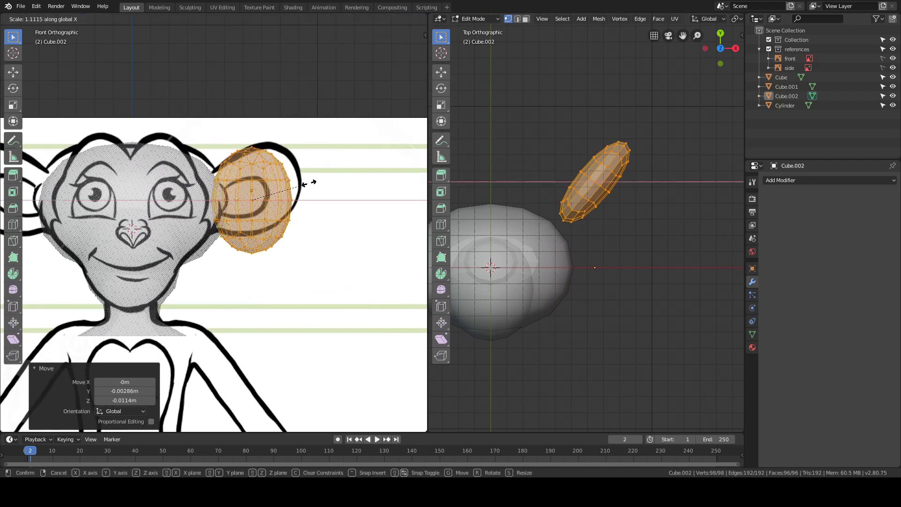
pyautogui.click(323, 182)
pyautogui.press('g')
pyautogui.click(323, 170)
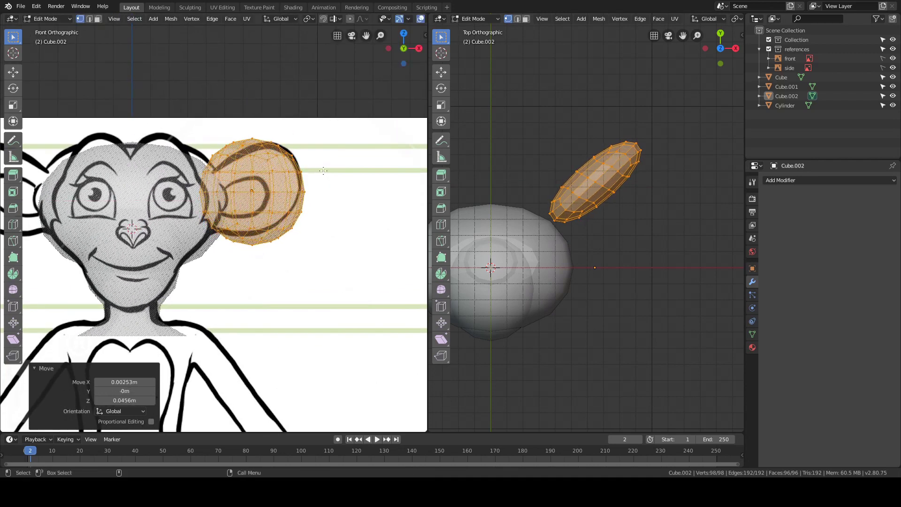
# Shift the ear about 0.008 m in Y and -0.046 m in Z in the side view, then -0.010 m in X and 0.053 m in Z in front.
pyautogui.press('`')
pyautogui.click(350, 173)
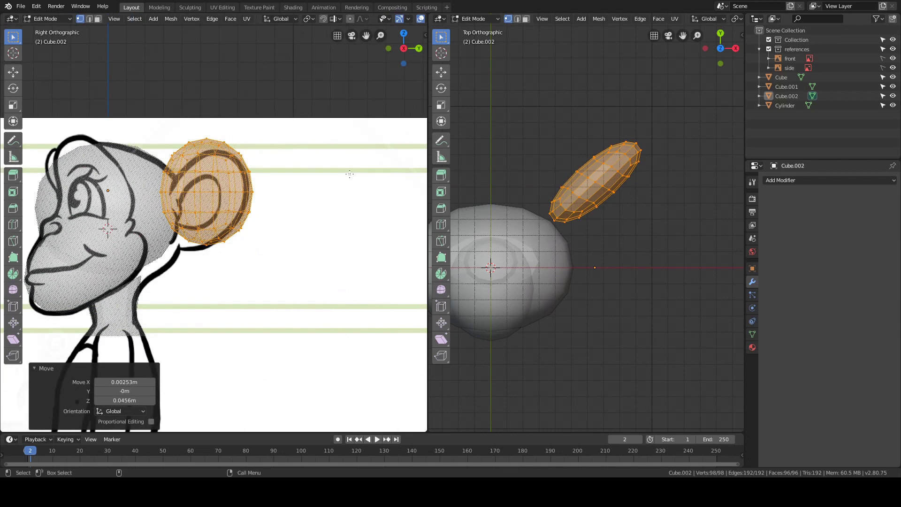
pyautogui.press('`')
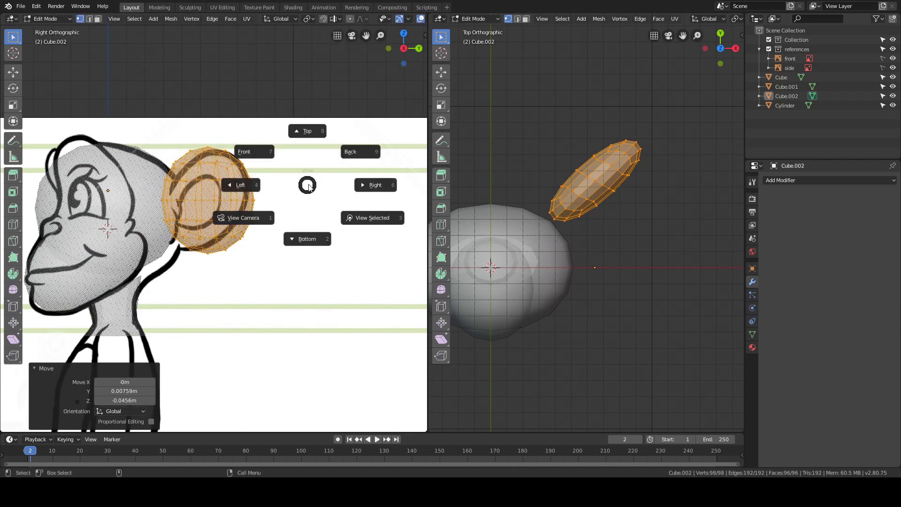
pyautogui.click(278, 166)
pyautogui.press('g')
pyautogui.click(292, 161)
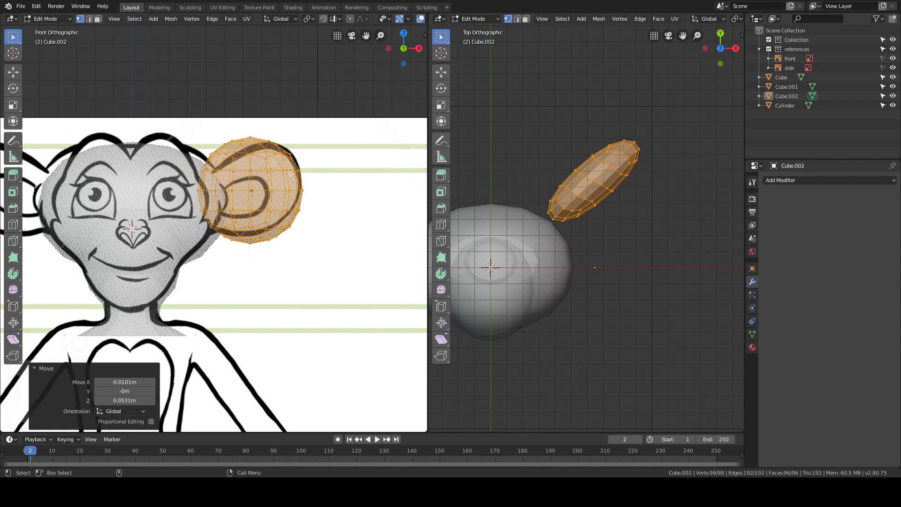
# In the front view, nudge the ear about 0.018 m in X, then shift it 0.066 m in X and -0.043 m in Z.
pyautogui.press('g')
pyautogui.click(303, 170)
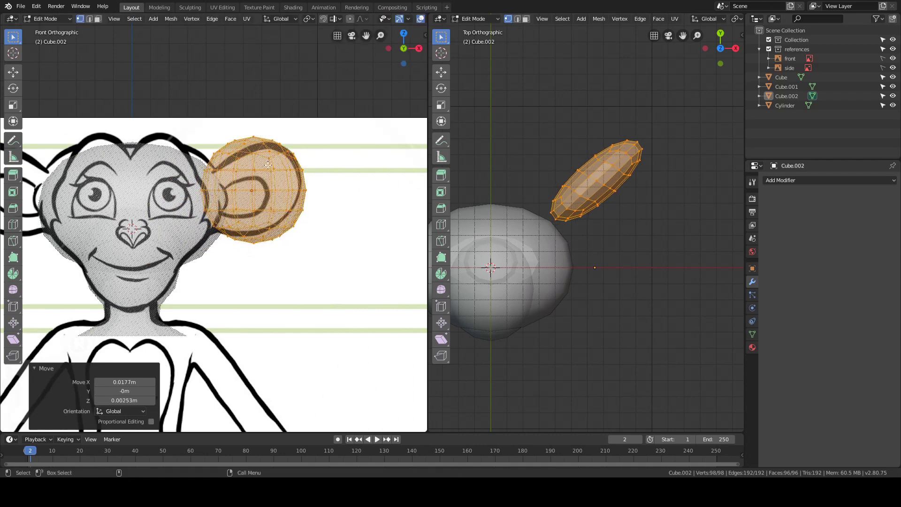
pyautogui.press('g')
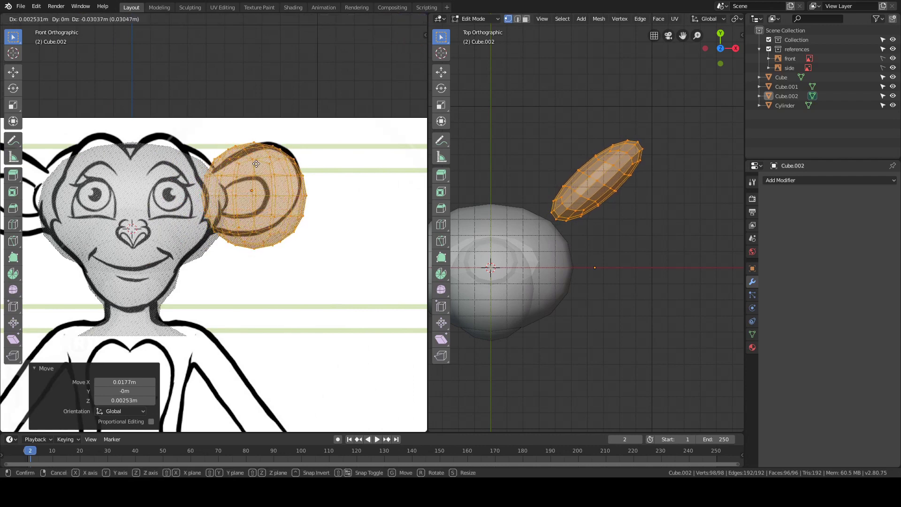
pyautogui.click(267, 165)
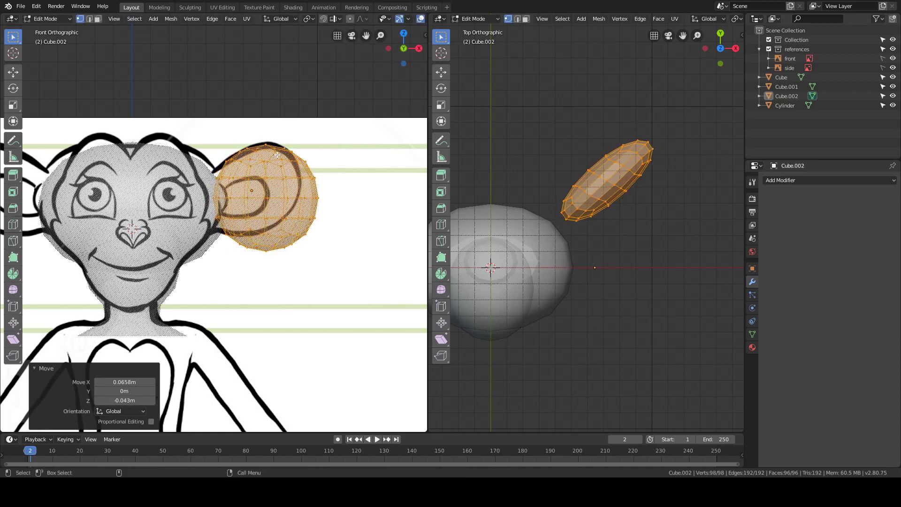
# Compare the ear's position and outline against the side and front reference drawings.
pyautogui.press('`')
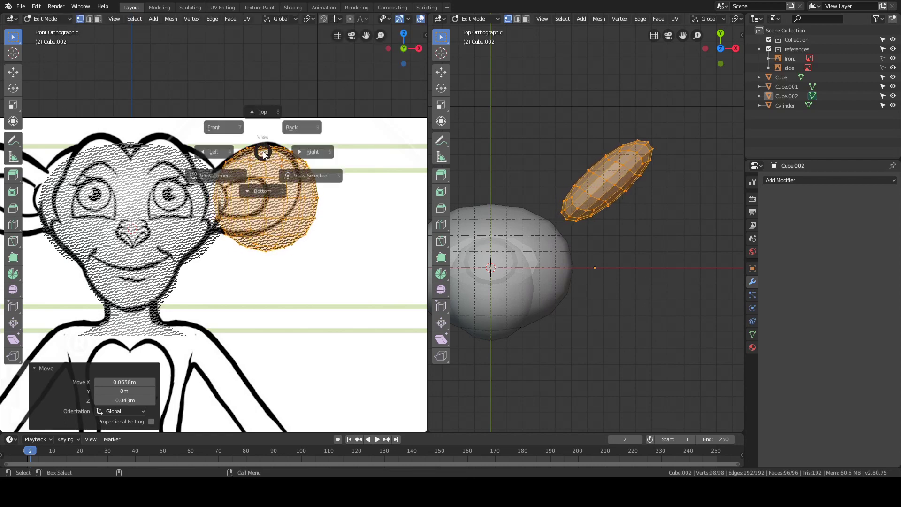
pyautogui.click(286, 164)
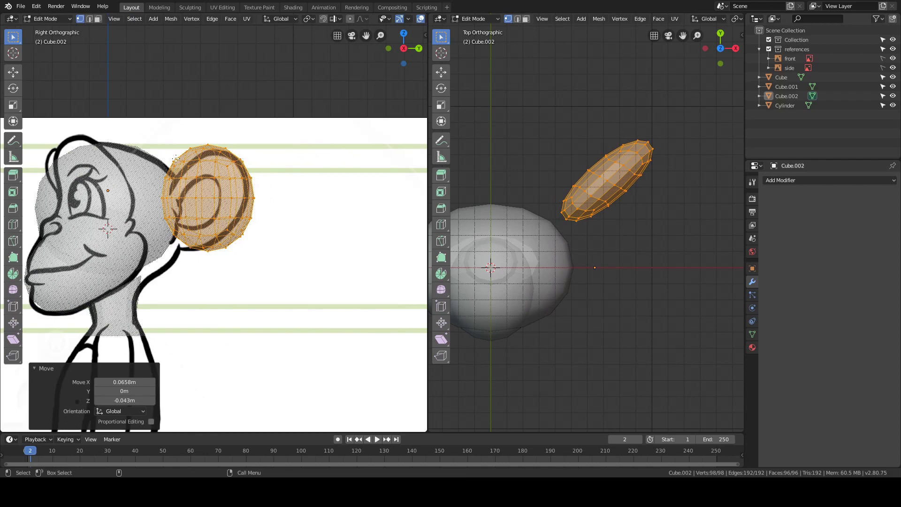
pyautogui.keyDown('shift'); pyautogui.moveTo(176, 158); pyautogui.dragTo(235, 147, button='middle'); pyautogui.keyUp('shift')
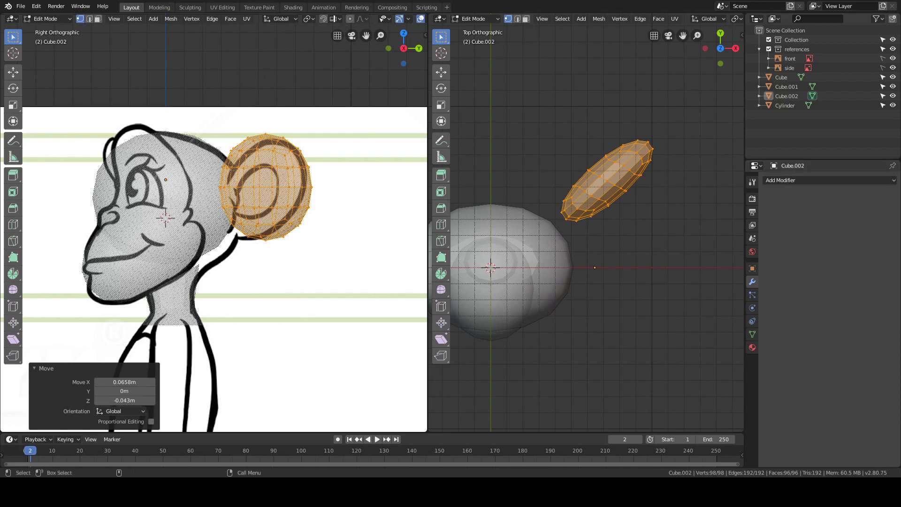
pyautogui.keyDown('shift'); pyautogui.moveTo(258, 225); pyautogui.dragTo(280, 230, button='middle'); pyautogui.keyUp('shift')
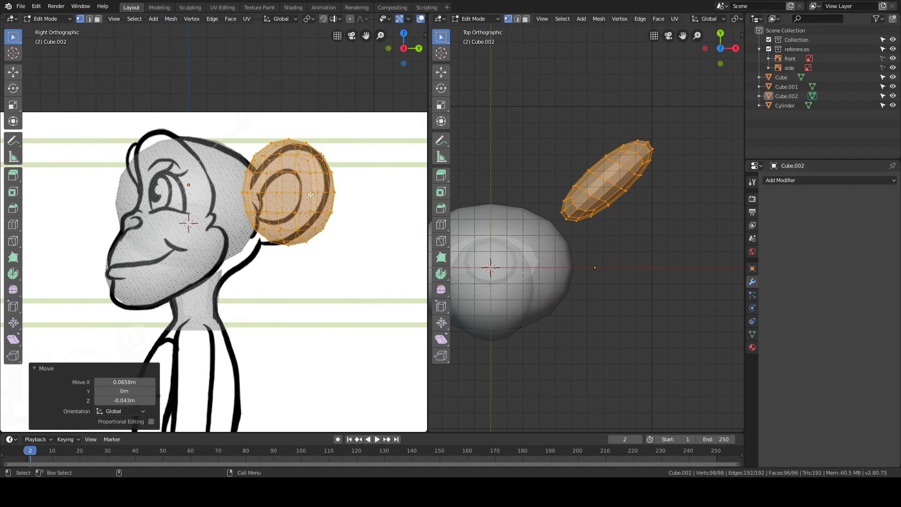
pyautogui.press('`')
pyautogui.click(292, 160)
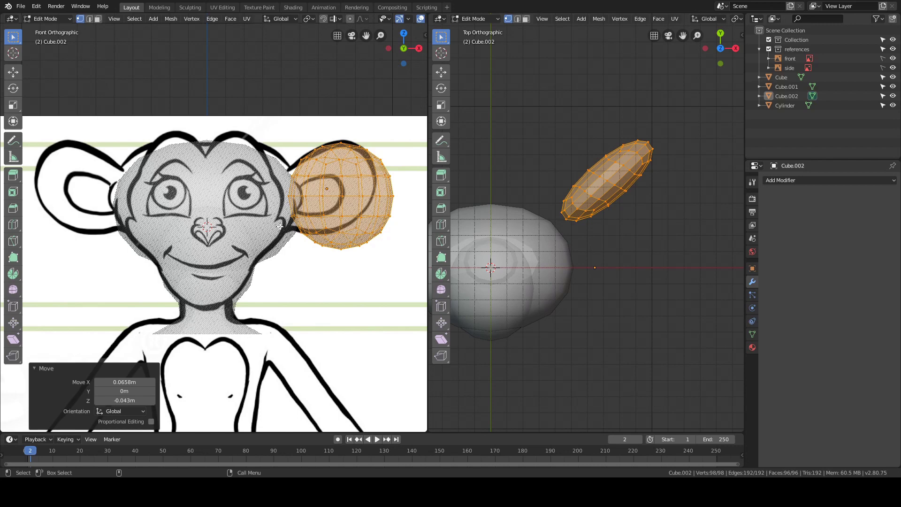
pyautogui.press('`')
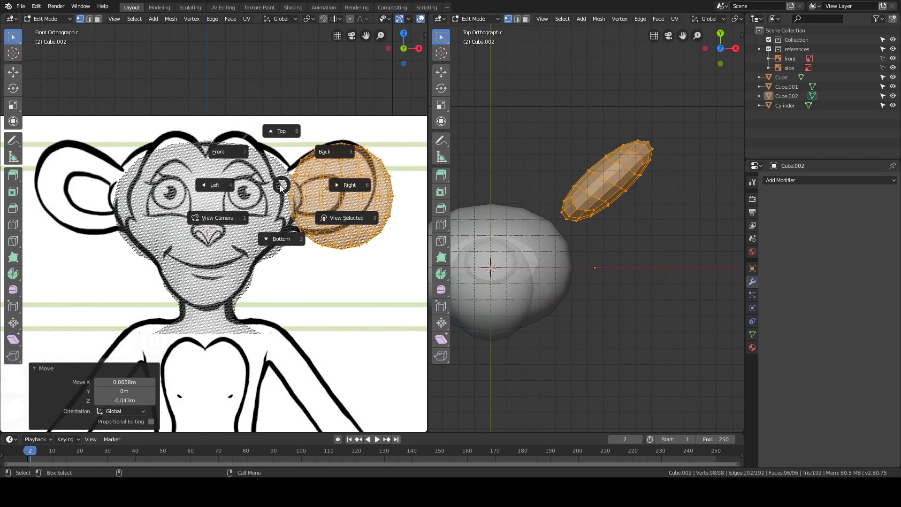
pyautogui.click(296, 189)
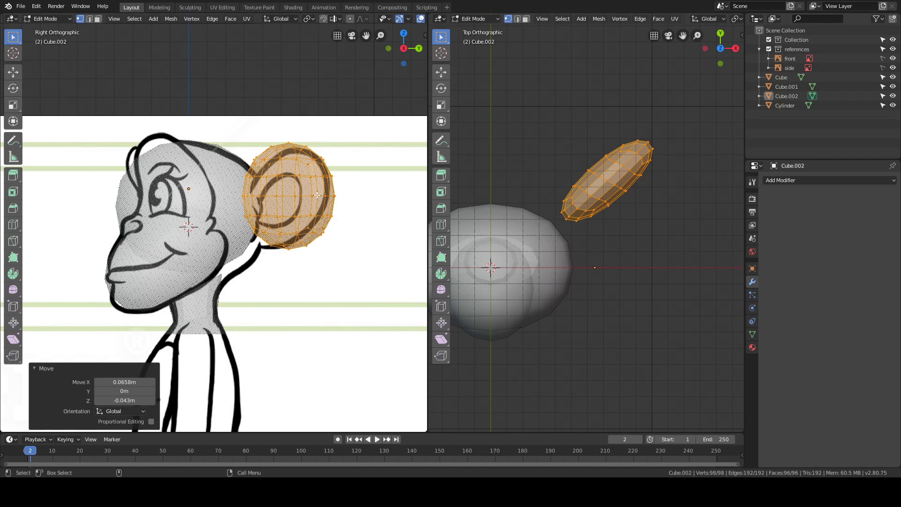
pyautogui.press('`')
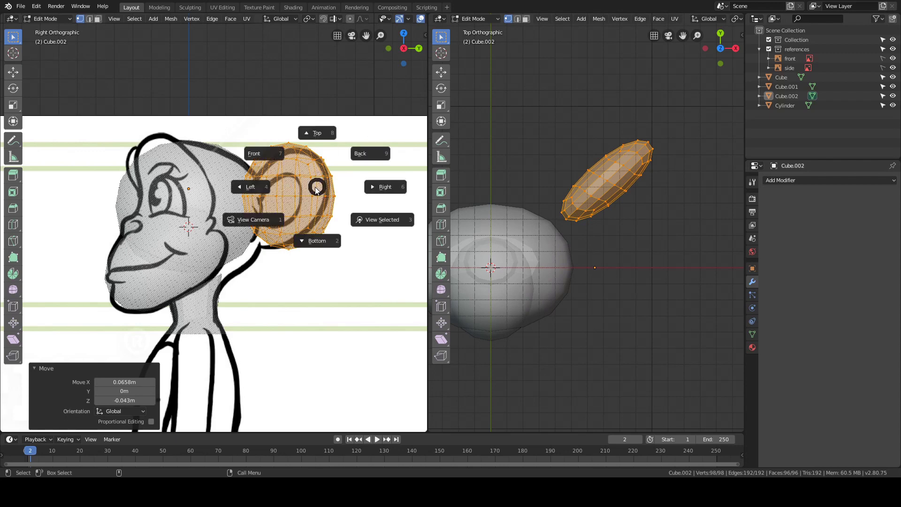
pyautogui.click(261, 154)
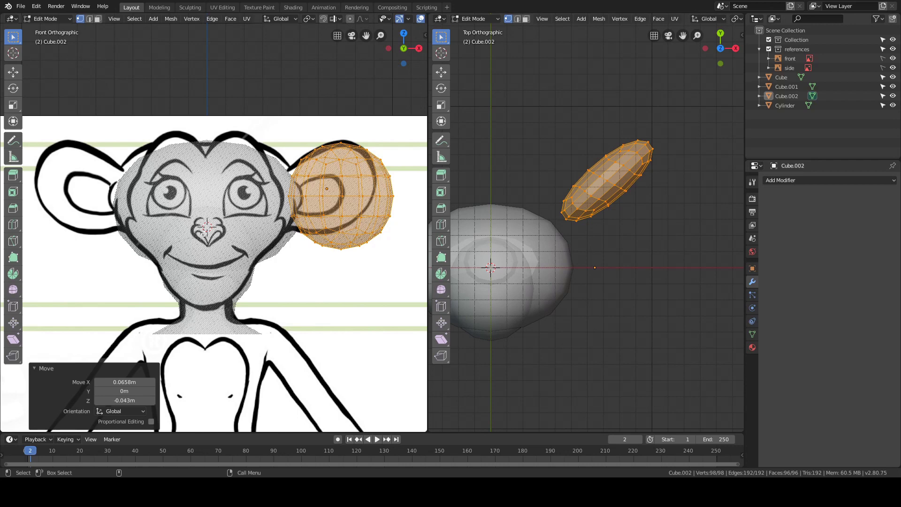
# Move the ear about -0.094 m in X and 0.043 m in Z over the front drawing, and scale it to 0.907 in Z.
pyautogui.press('g')
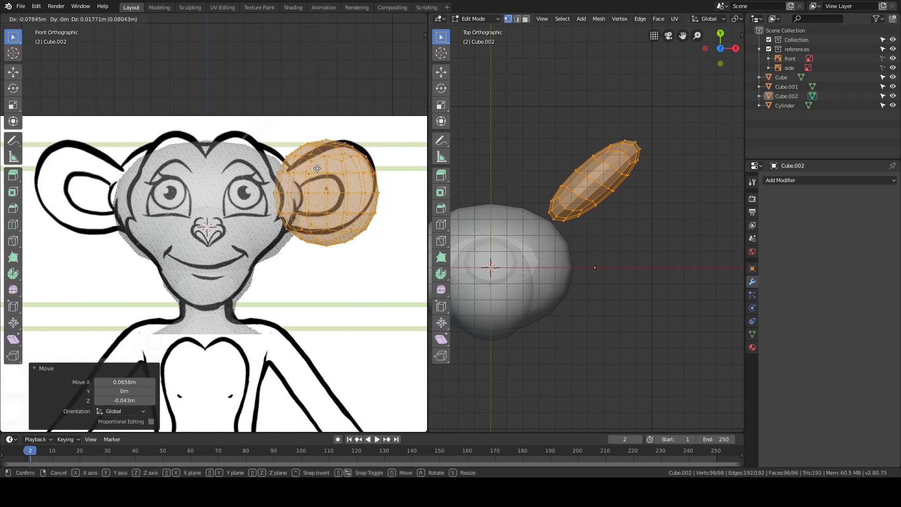
pyautogui.click(313, 166)
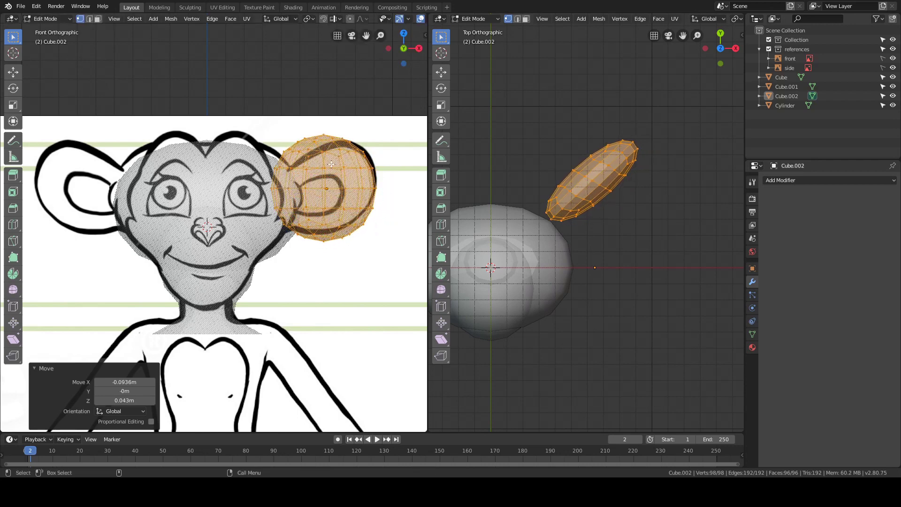
pyautogui.press('s')
pyautogui.press('z')
pyautogui.click(331, 166)
pyautogui.press('g')
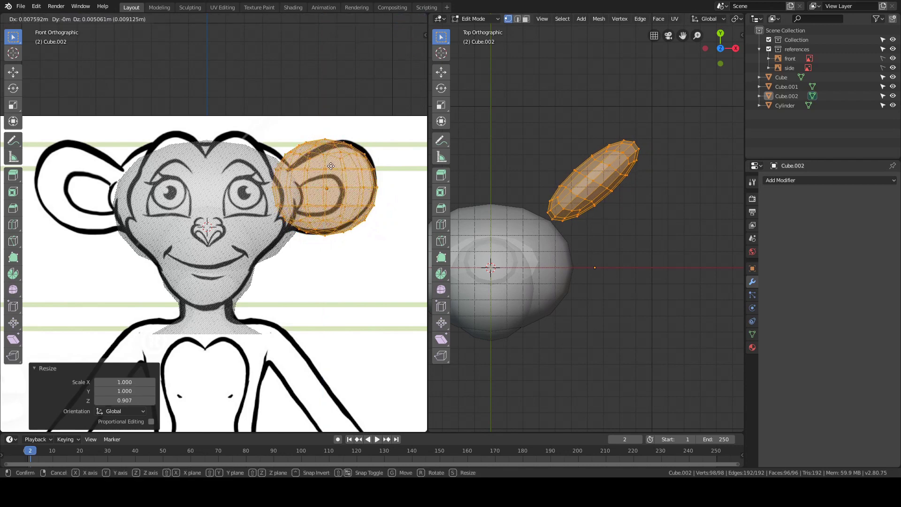
pyautogui.click(331, 167)
# Rotate the ear about -12.8° in the front view and shift it about 0.013 m in X to fit the outline.
pyautogui.press('r')
pyautogui.click(340, 122)
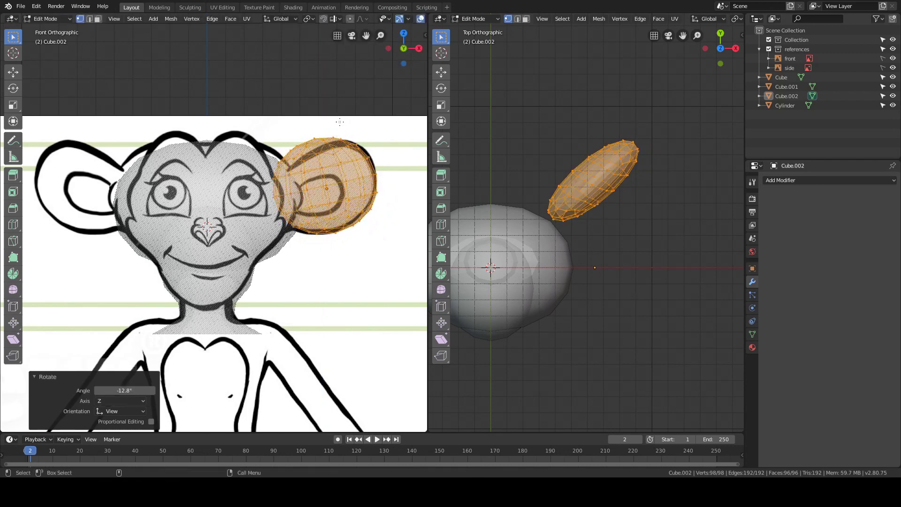
pyautogui.press('g')
pyautogui.click(338, 139)
# In the side view, lower the ear, rotate it about -16.1°, and fine-tune its position on the drawn ear.
pyautogui.press('`')
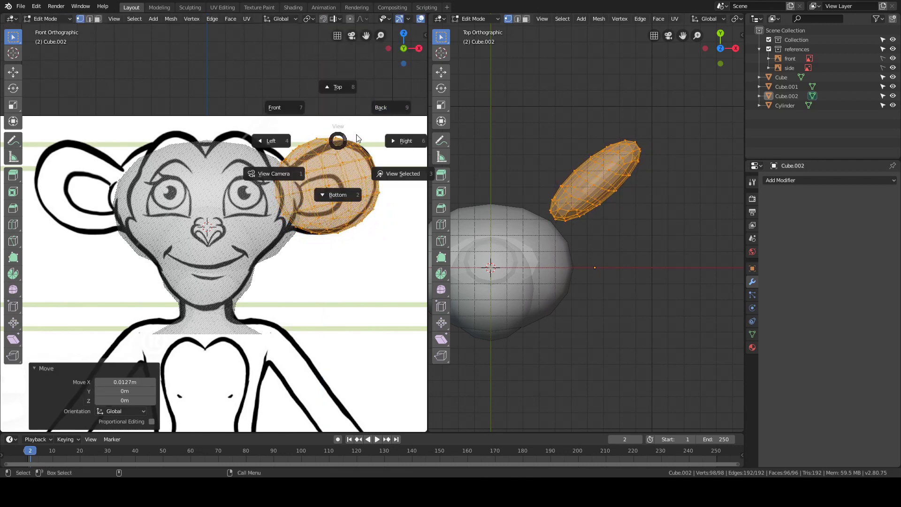
pyautogui.click(359, 138)
pyautogui.press('r')
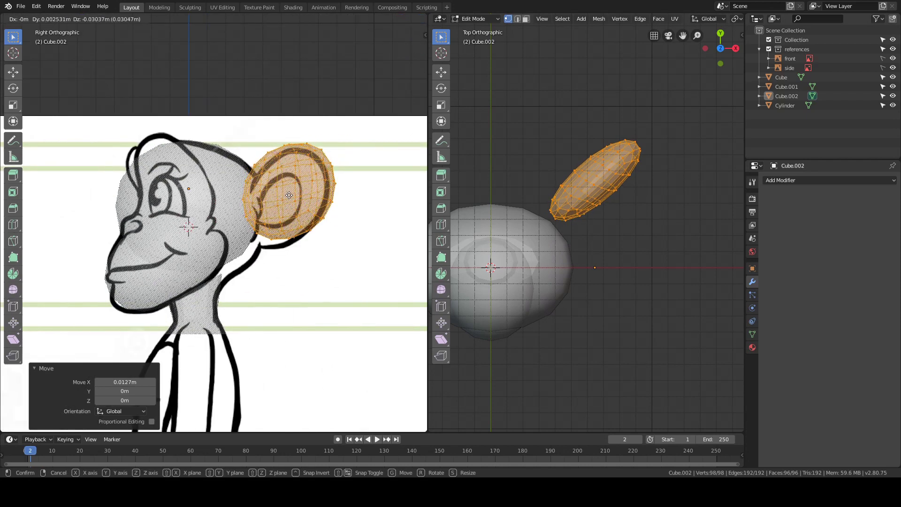
pyautogui.click(345, 145)
pyautogui.press('g')
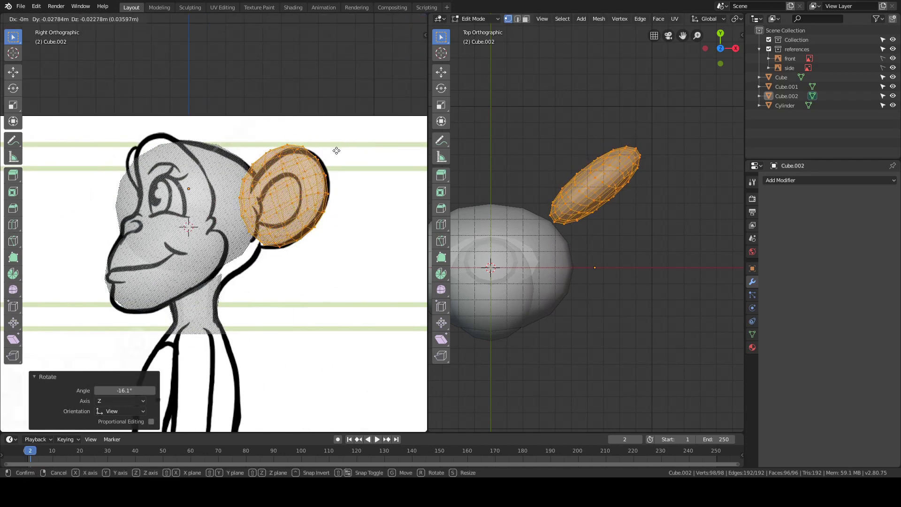
pyautogui.click(334, 150)
pyautogui.press('g')
pyautogui.click(339, 153)
# In the front view, raise the ear about 0.056 m in Z to match the drawn outline.
pyautogui.press('`')
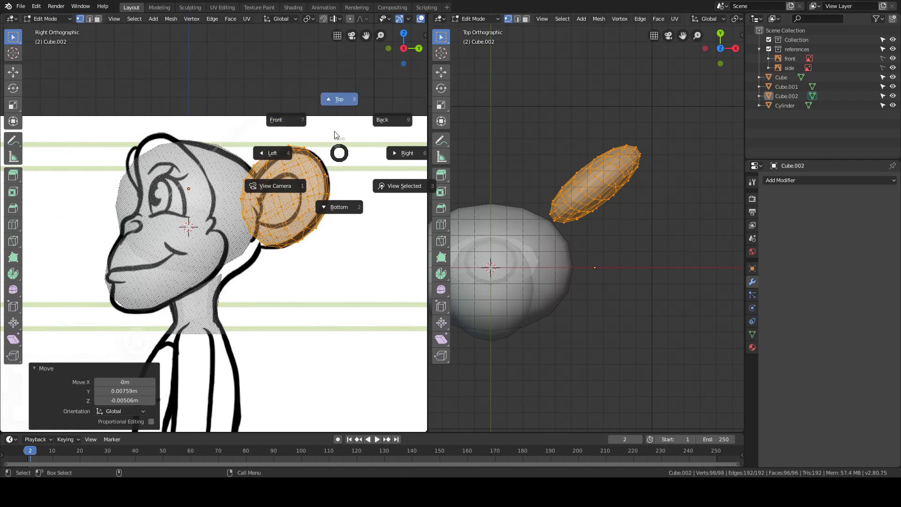
pyautogui.click(329, 141)
pyautogui.press('g')
pyautogui.press('z')
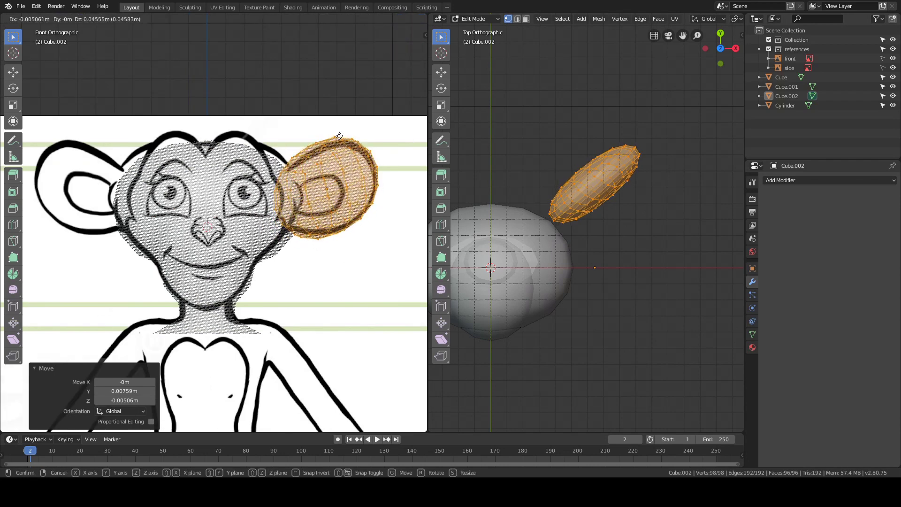
pyautogui.click(338, 138)
# Fine-tune the ear in the side view with small nudges, ending with about 0.008 m in Y and -0.010 m in Z.
pyautogui.press('`')
pyautogui.click(349, 144)
pyautogui.press('g')
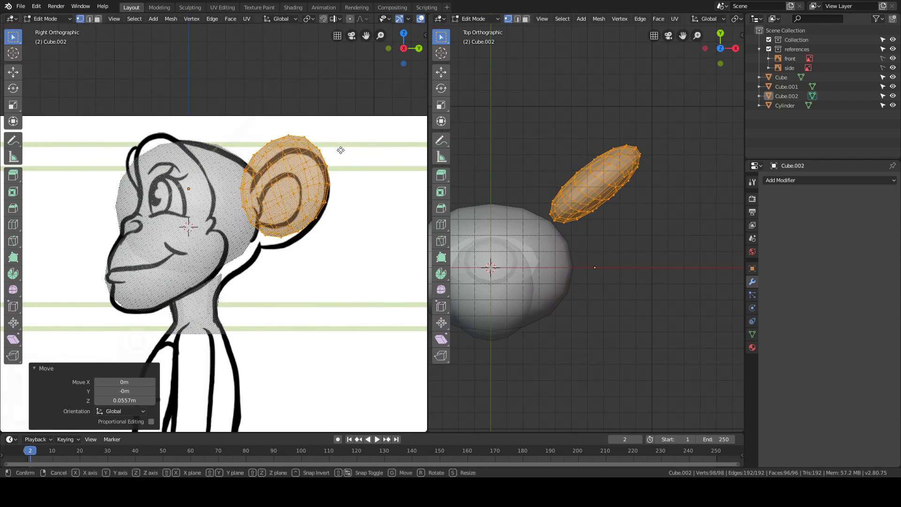
pyautogui.click(340, 153)
pyautogui.press('g')
pyautogui.click(304, 162)
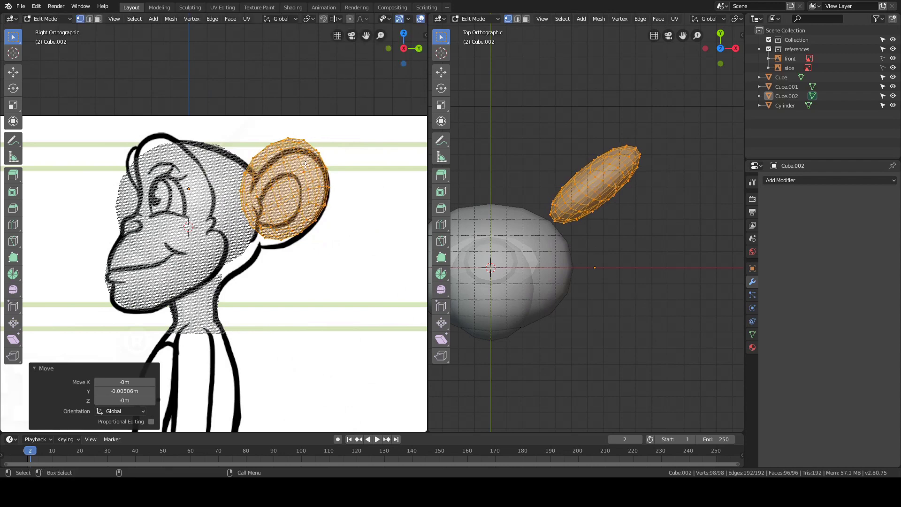
pyautogui.press('g')
pyautogui.click(307, 167)
pyautogui.keyDown('shift'); pyautogui.moveTo(203, 101); pyautogui.dragTo(252, 90, button='middle'); pyautogui.keyUp('shift')
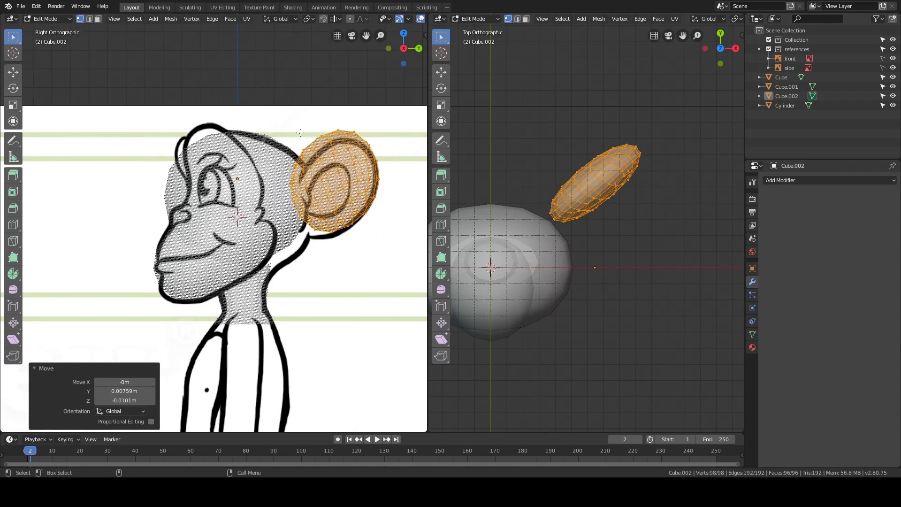
# Return to Object Mode with X-ray off, select the ear and shade it smooth.
pyautogui.press('Tab')
pyautogui.moveTo(301, 133); pyautogui.dragTo(331, 97, button='middle')
pyautogui.hotkey('alt', 'z')
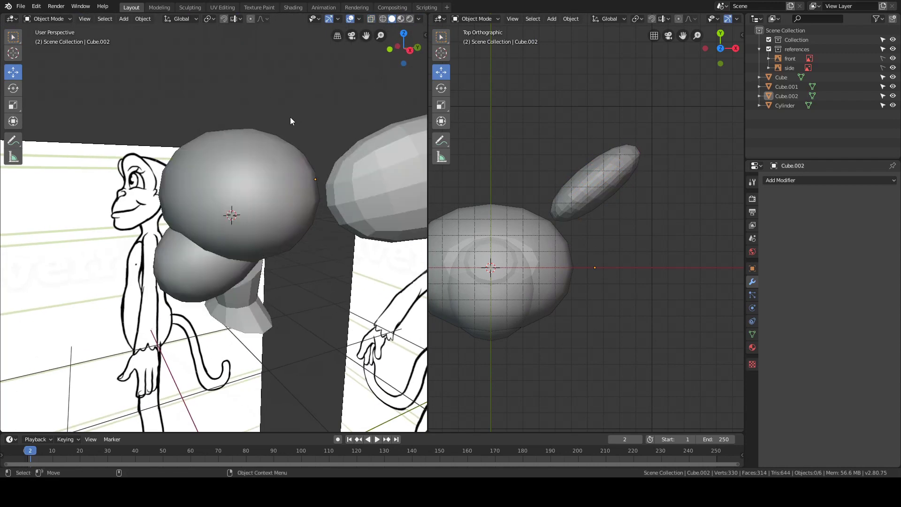
pyautogui.moveTo(290, 121); pyautogui.dragTo(303, 162, button='middle')
pyautogui.click(302, 158)
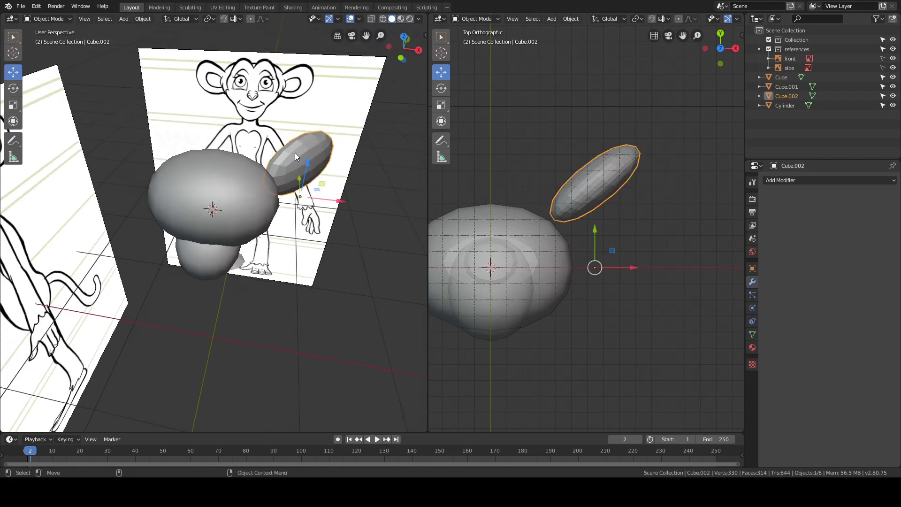
pyautogui.press('z')
pyautogui.click(258, 126)
pyautogui.moveTo(249, 204)
pyautogui.keyDown('alt'); pyautogui.mouseDown(button='middle')
pyautogui.moveTo(290, 248)
pyautogui.moveTo(291, 204)
pyautogui.moveTo(308, 191)
pyautogui.mouseUp(button='middle'); pyautogui.keyUp('alt')
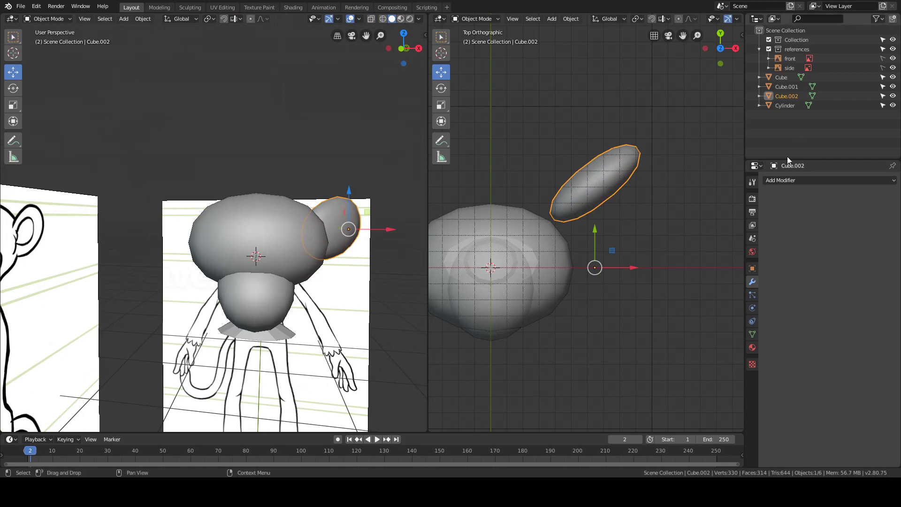
# Add a Mirror modifier on the X axis to the ear.
pyautogui.click(785, 181)
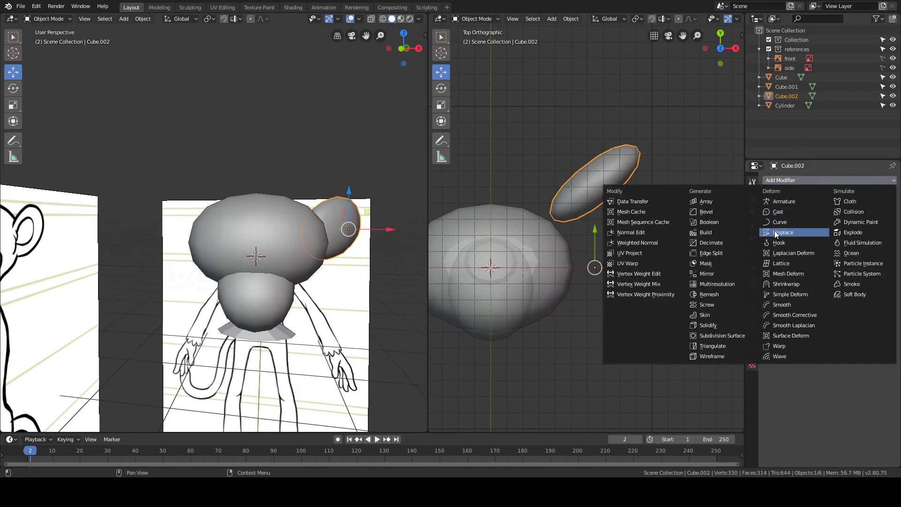
pyautogui.click(729, 273)
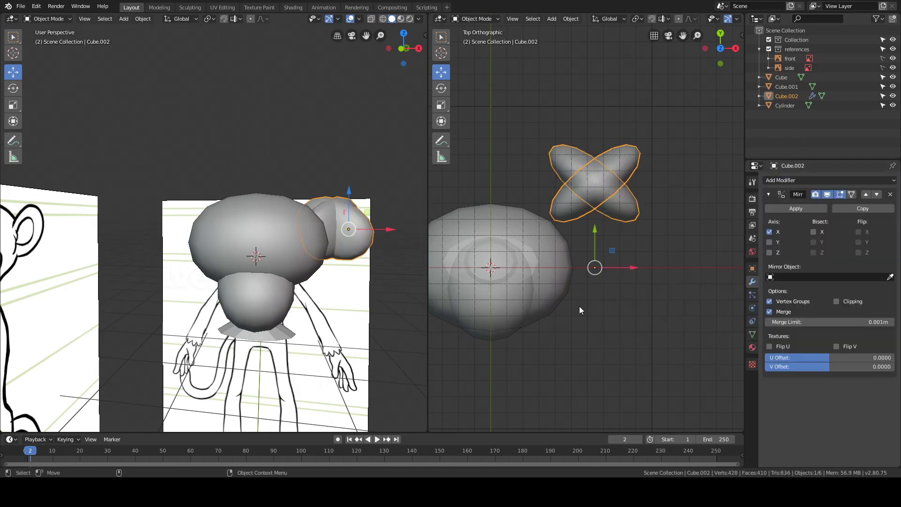
pyautogui.moveTo(263, 150); pyautogui.dragTo(315, 190, button='middle')
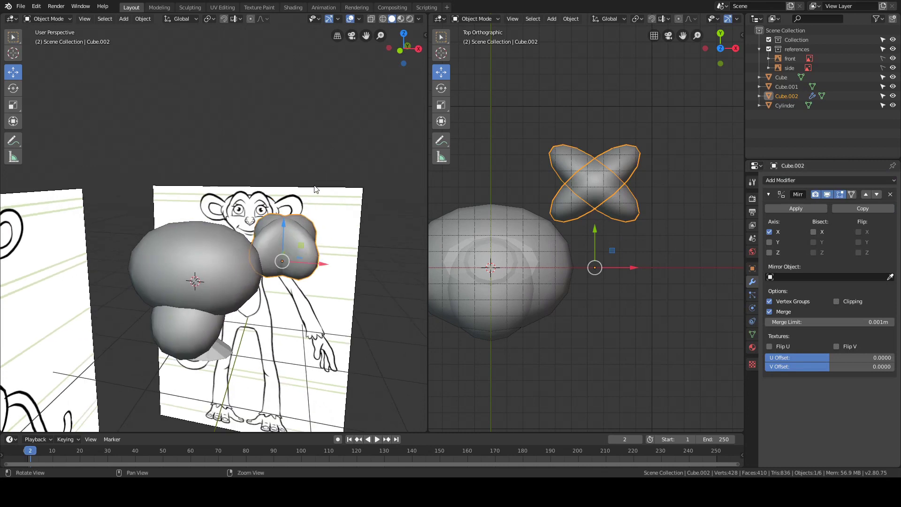
# Join the two viewports into one, keeping the perspective view.
pyautogui.moveTo(428, 207); pyautogui.dragTo(423, 195)
pyautogui.rightClick(424, 216)
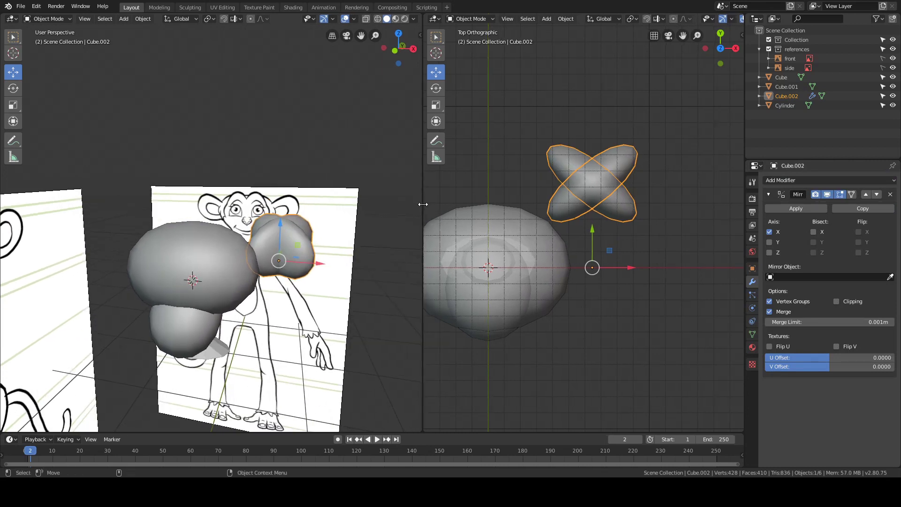
pyautogui.rightClick(424, 204)
pyautogui.click(375, 213)
pyautogui.click(458, 207)
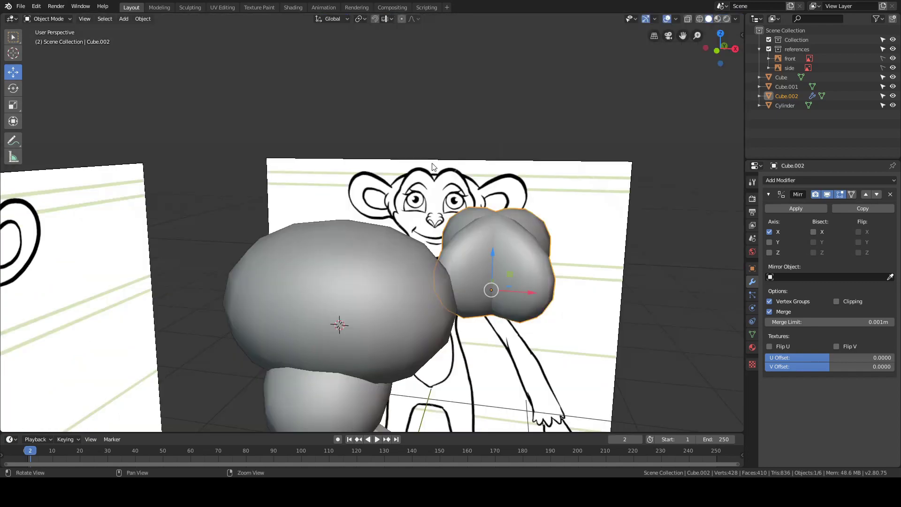
# Show the ear's transform values and shift the ear about 0.003 m in X, -0.030 m in Y and -0.004 m in Z.
pyautogui.moveTo(457, 208); pyautogui.dragTo(438, 176, button='middle')
pyautogui.press('n')
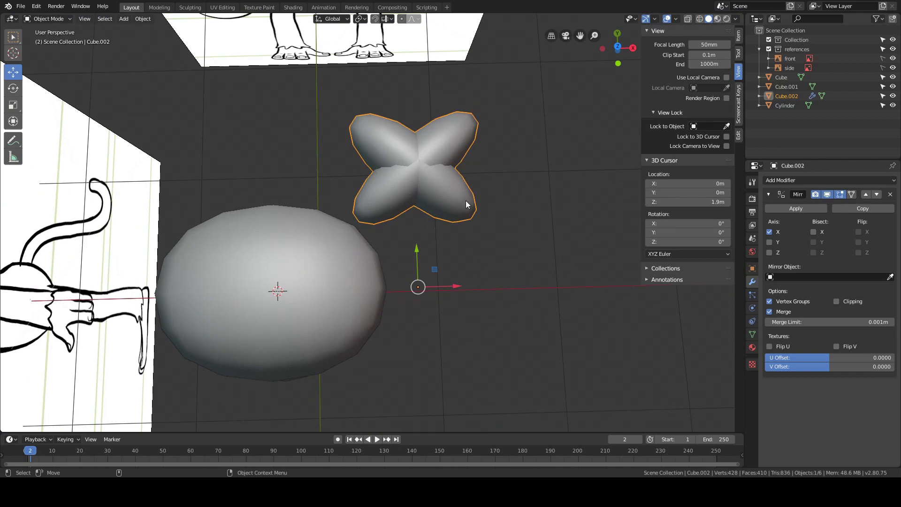
pyautogui.click(738, 37)
pyautogui.moveTo(418, 287); pyautogui.dragTo(419, 294)
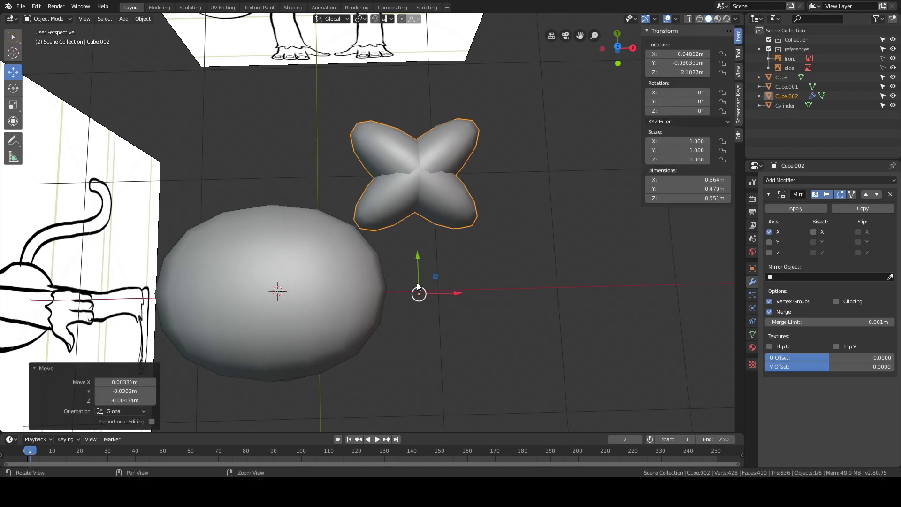
# Apply only the location transform to the ear so that it mirrors across the world origin.
pyautogui.moveTo(418, 287)
pyautogui.mouseDown(button='middle')
pyautogui.moveTo(446, 256)
pyautogui.moveTo(433, 299)
pyautogui.moveTo(407, 274)
pyautogui.mouseUp(button='middle')
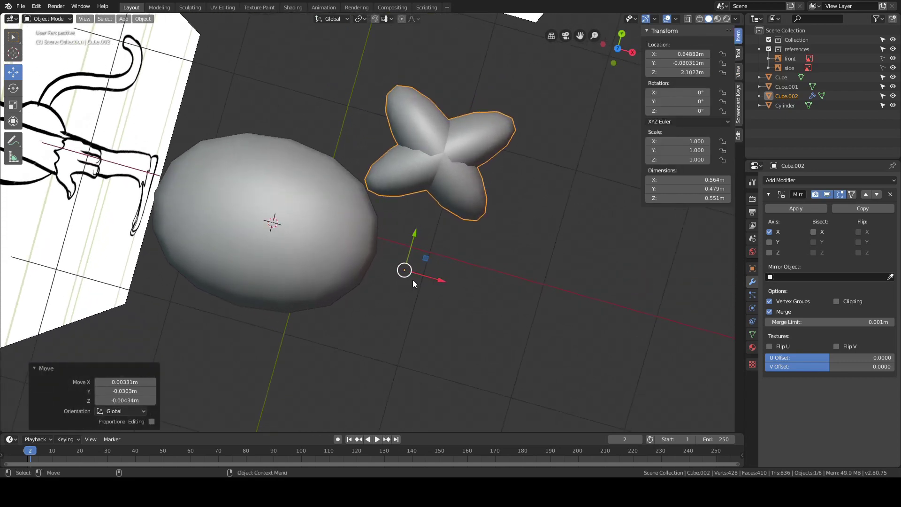
pyautogui.moveTo(508, 215); pyautogui.dragTo(523, 121, button='middle')
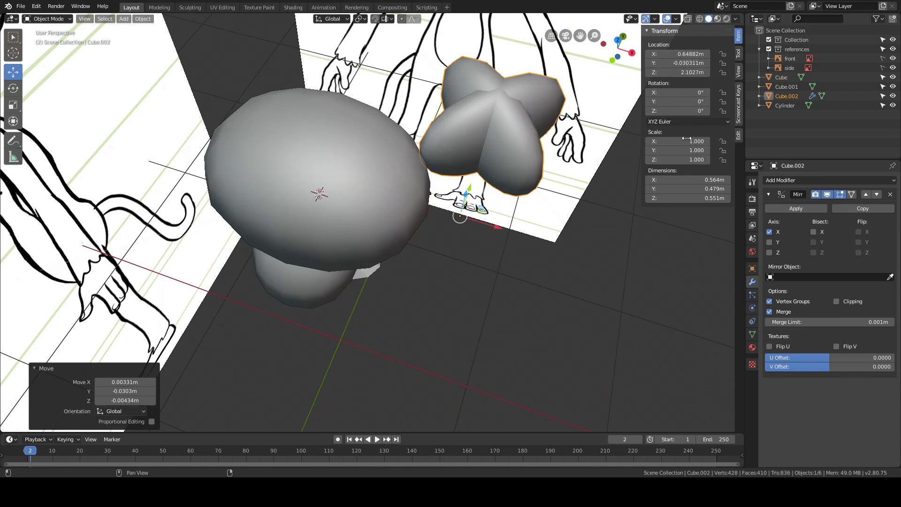
pyautogui.keyDown('shift'); pyautogui.moveTo(478, 133); pyautogui.dragTo(490, 160, button='middle'); pyautogui.keyUp('shift')
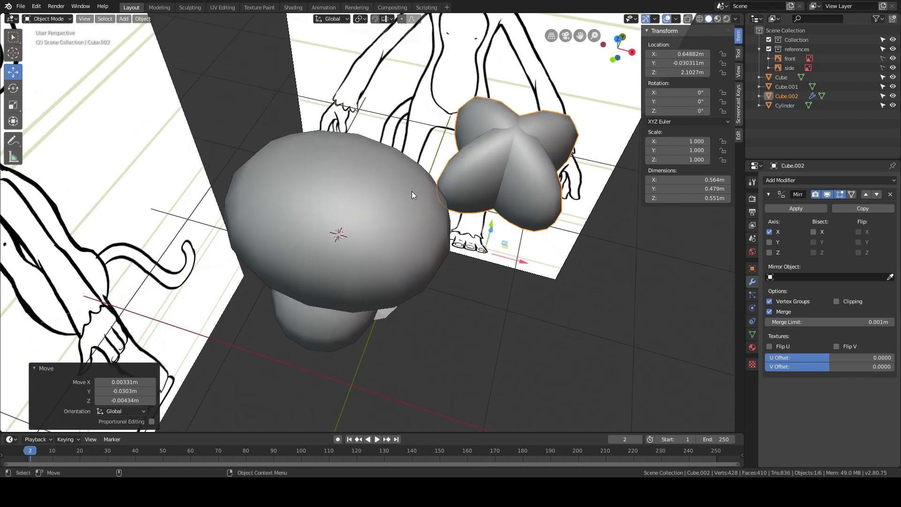
pyautogui.keyDown('shift'); pyautogui.moveTo(483, 192); pyautogui.dragTo(453, 184, button='middle'); pyautogui.keyUp('shift')
pyautogui.hotkey('ctrl', 'a')
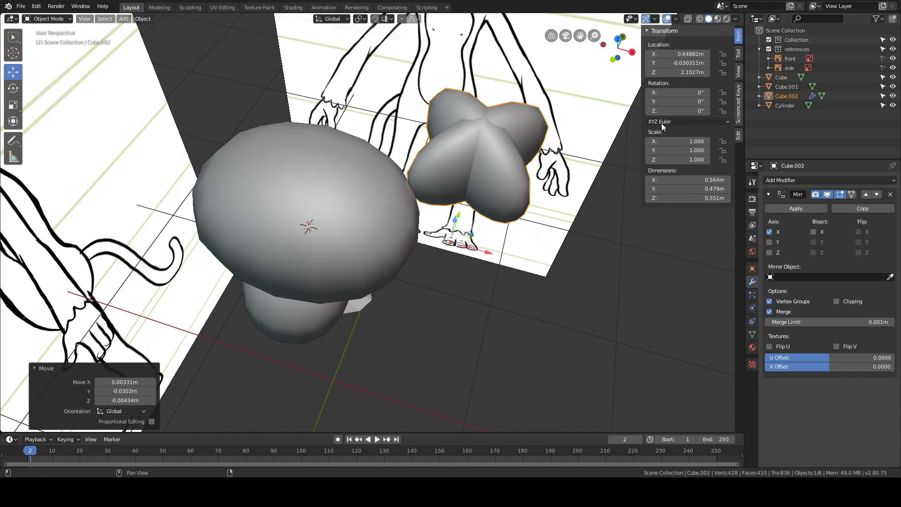
pyautogui.hotkey('ctrl', 'a')
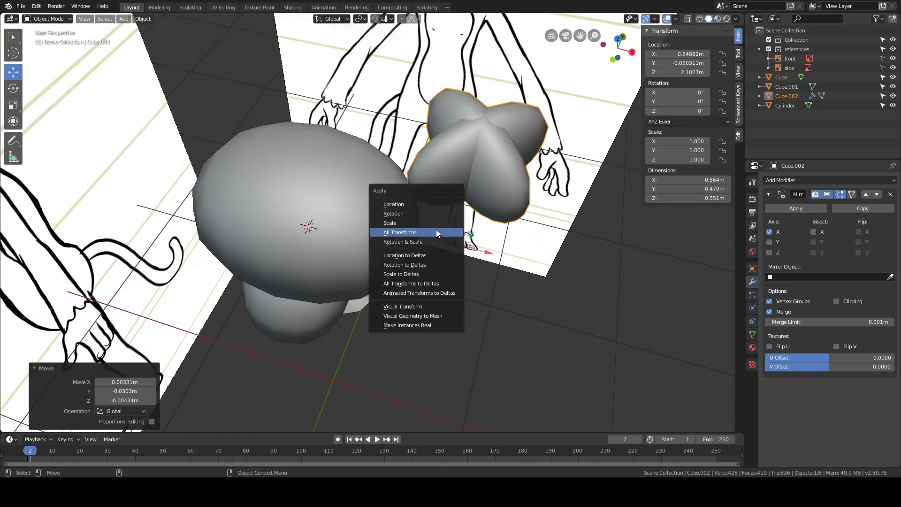
pyautogui.click(416, 206)
pyautogui.moveTo(391, 221); pyautogui.dragTo(422, 134, button='middle')
pyautogui.moveTo(322, 151); pyautogui.dragTo(358, 153, button='middle')
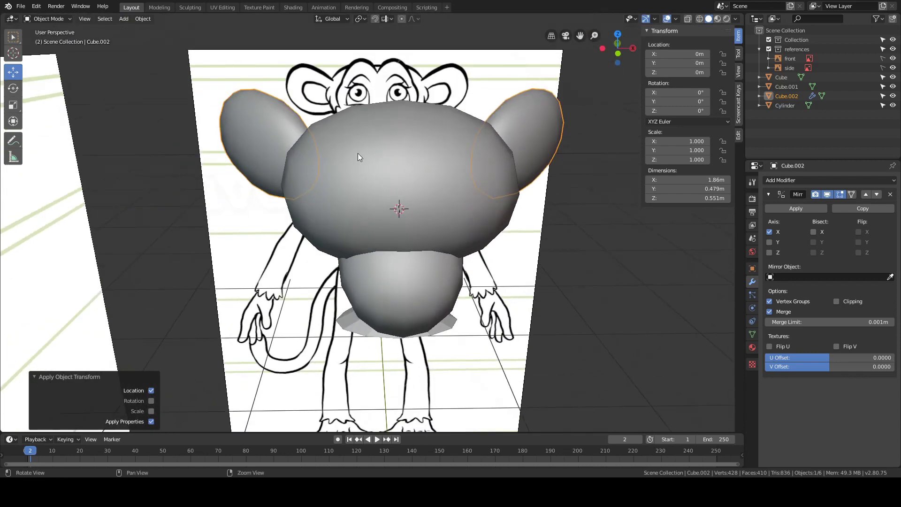
# Examine the mirrored ears and the ear's origin point in perspective and in the front view against the references.
pyautogui.keyDown('alt'); pyautogui.moveTo(340, 230); pyautogui.dragTo(382, 270, button='right'); pyautogui.keyUp('alt')
pyautogui.keyDown('alt'); pyautogui.moveTo(382, 270); pyautogui.dragTo(328, 171, button='middle'); pyautogui.keyUp('alt')
pyautogui.keyDown('alt'); pyautogui.moveTo(345, 258); pyautogui.dragTo(349, 282, button='right'); pyautogui.keyUp('alt')
pyautogui.moveTo(351, 285); pyautogui.dragTo(371, 322, button='middle')
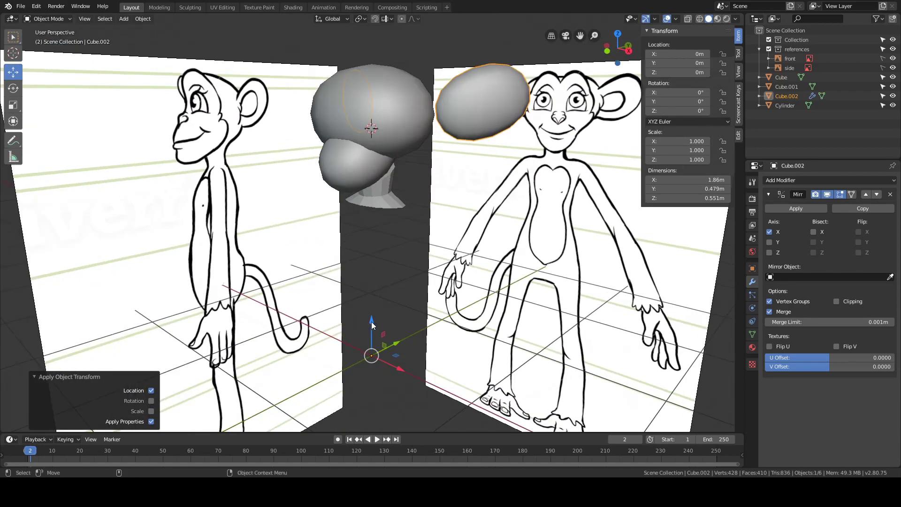
pyautogui.press('g')
pyautogui.press('z')
pyautogui.press('Escape')
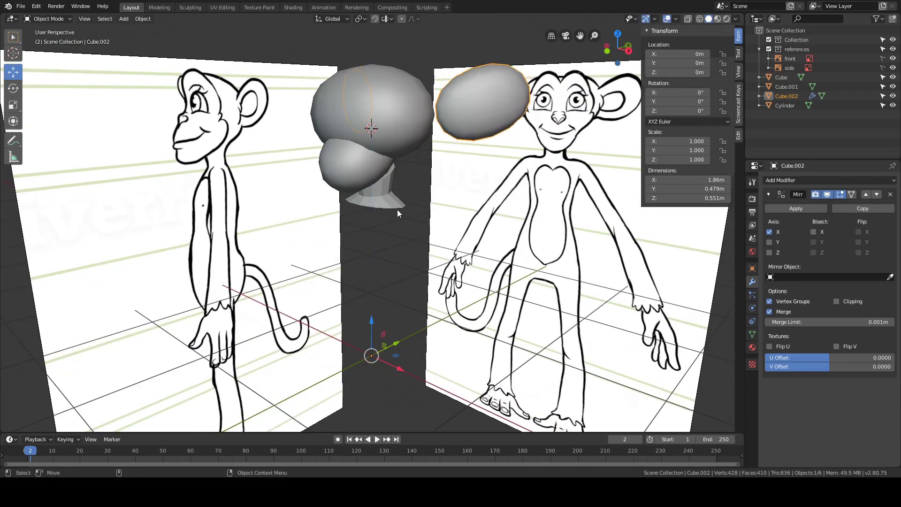
pyautogui.press('`')
pyautogui.scroll(3, 357, 176)
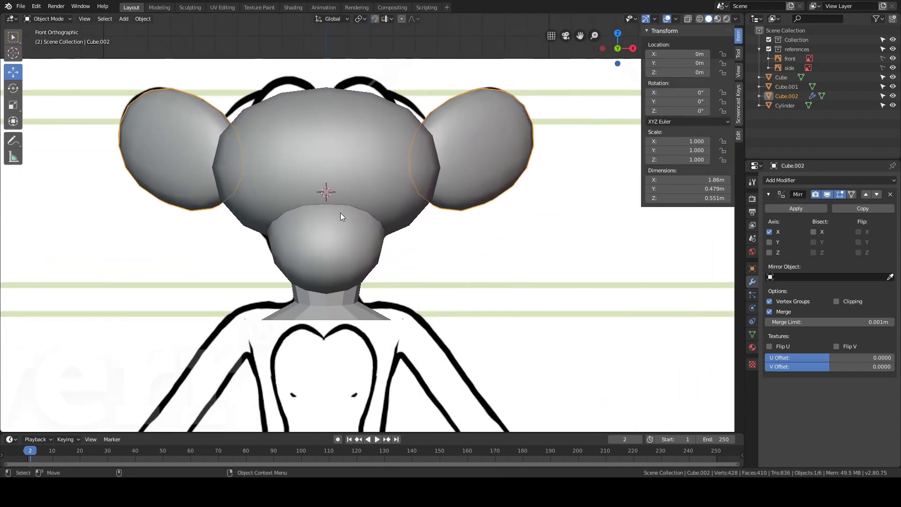
pyautogui.scroll(-6, 340, 216)
pyautogui.scroll(2, 317, 208)
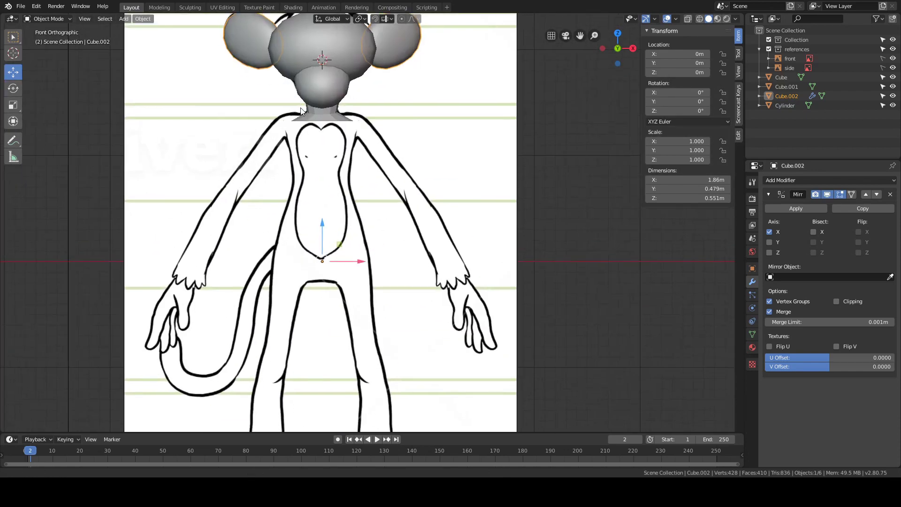
pyautogui.scroll(-1, 329, 210)
pyautogui.moveTo(333, 212); pyautogui.dragTo(408, 230, button='middle')
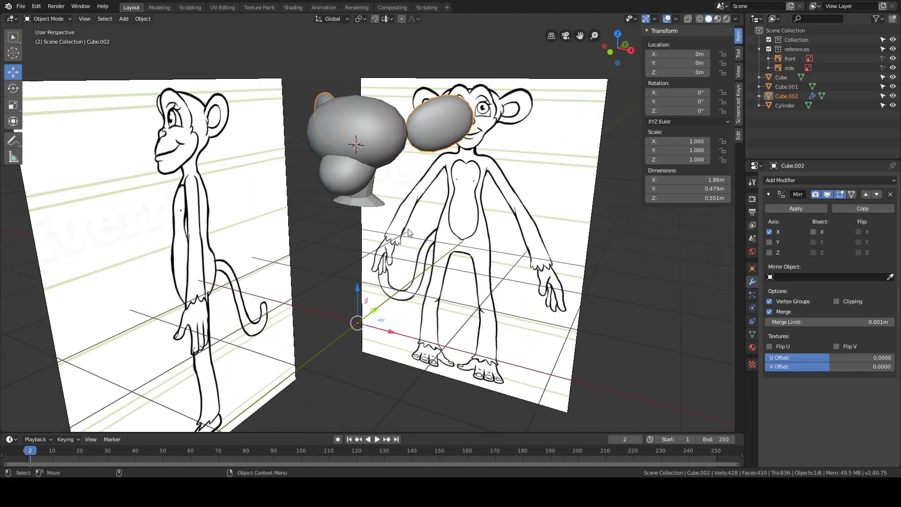
# Undo the applied location of the ear.
pyautogui.hotkey('ctrl', 'a')
pyautogui.press('Escape')
pyautogui.hotkey('ctrl', 'z')
# Pick the head, Cube, as the mirror object of the ear's Mirror modifier.
pyautogui.keyDown('alt'); pyautogui.moveTo(414, 106); pyautogui.dragTo(421, 132); pyautogui.keyUp('alt')
pyautogui.keyDown('alt'); pyautogui.moveTo(420, 131); pyautogui.dragTo(426, 181, button='middle'); pyautogui.keyUp('alt')
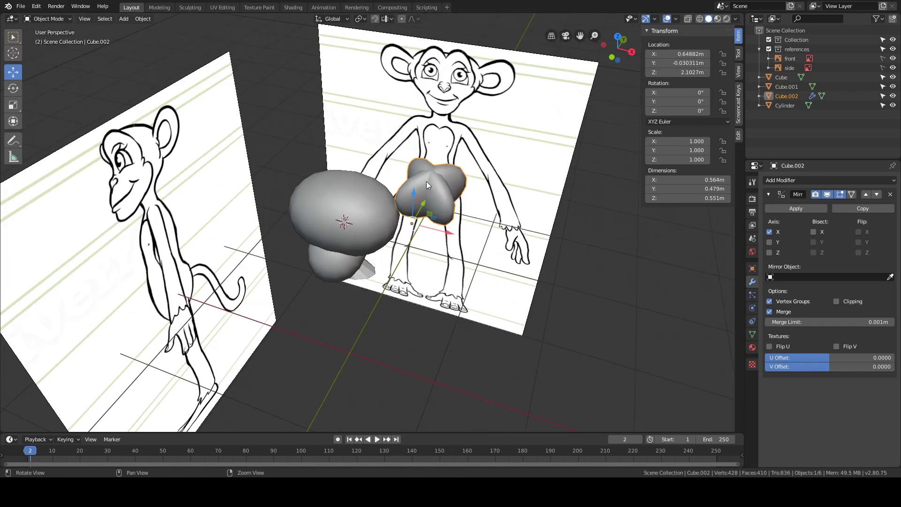
pyautogui.keyDown('alt'); pyautogui.moveTo(427, 181); pyautogui.dragTo(432, 147, button='right'); pyautogui.keyUp('alt')
pyautogui.keyDown('alt'); pyautogui.moveTo(470, 168); pyautogui.dragTo(415, 131); pyautogui.keyUp('alt')
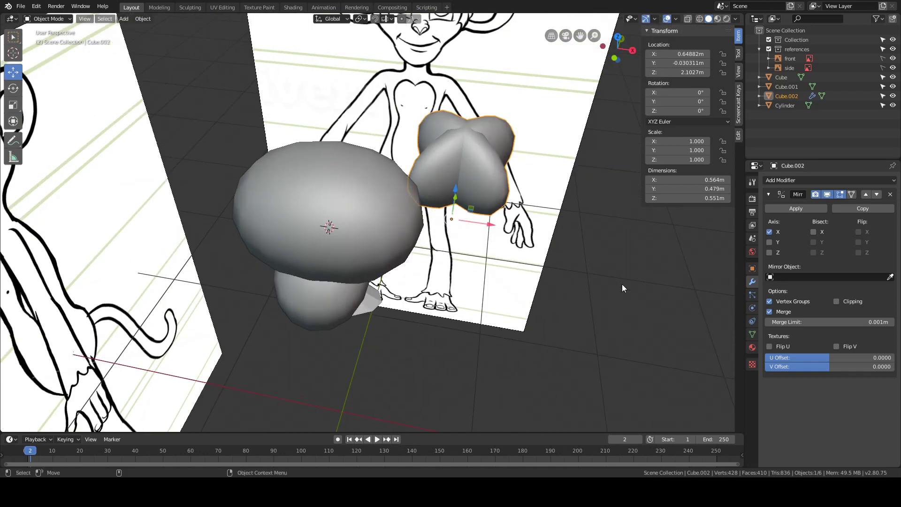
pyautogui.click(890, 278)
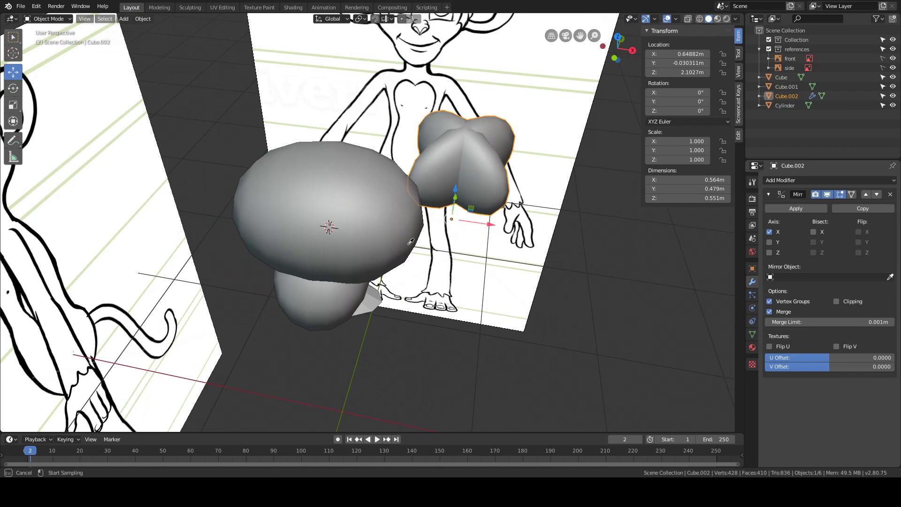
pyautogui.click(318, 173)
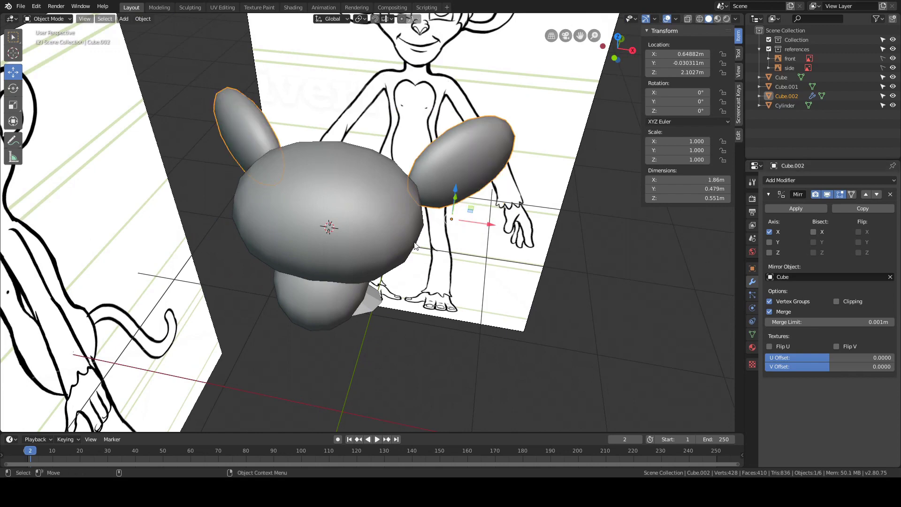
# Examine the head and both mirrored ears from several angles, selecting the head and the ear in turn.
pyautogui.moveTo(323, 190); pyautogui.dragTo(339, 212, button='middle')
pyautogui.click(347, 194)
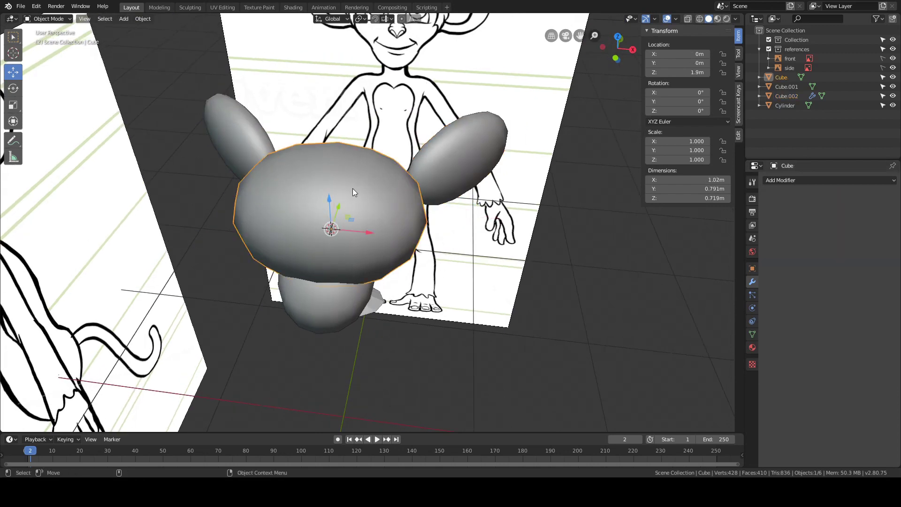
pyautogui.click(459, 155)
pyautogui.moveTo(387, 156); pyautogui.dragTo(618, 184, button='middle')
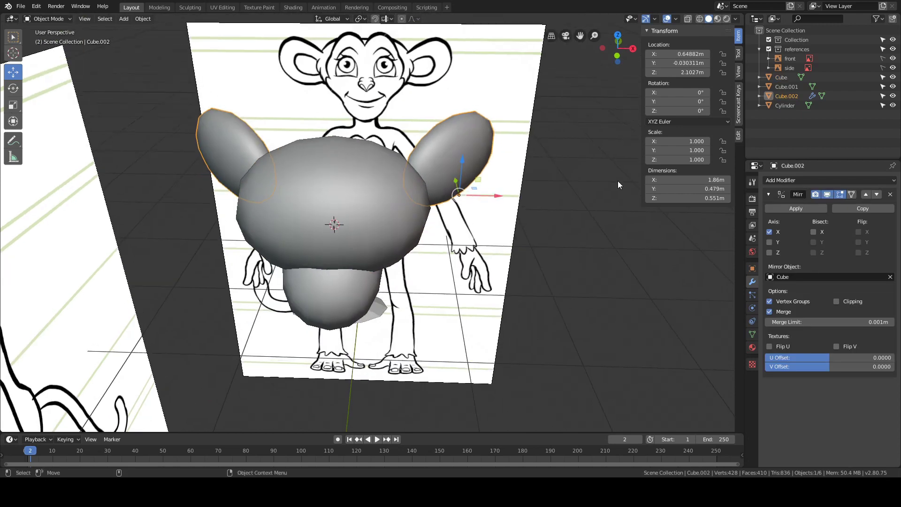
pyautogui.moveTo(319, 148); pyautogui.dragTo(295, 154, button='middle')
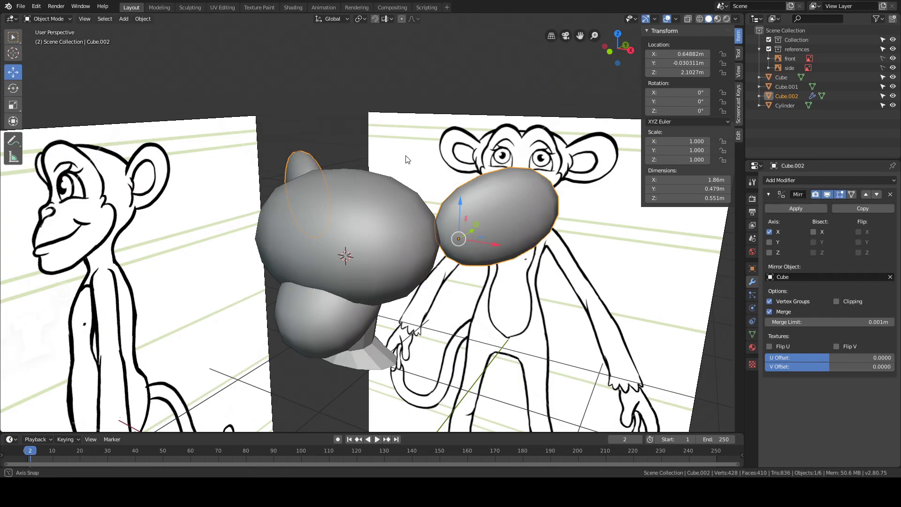
pyautogui.moveTo(407, 159); pyautogui.dragTo(353, 123, button='middle')
pyautogui.scroll(4, 406, 143)
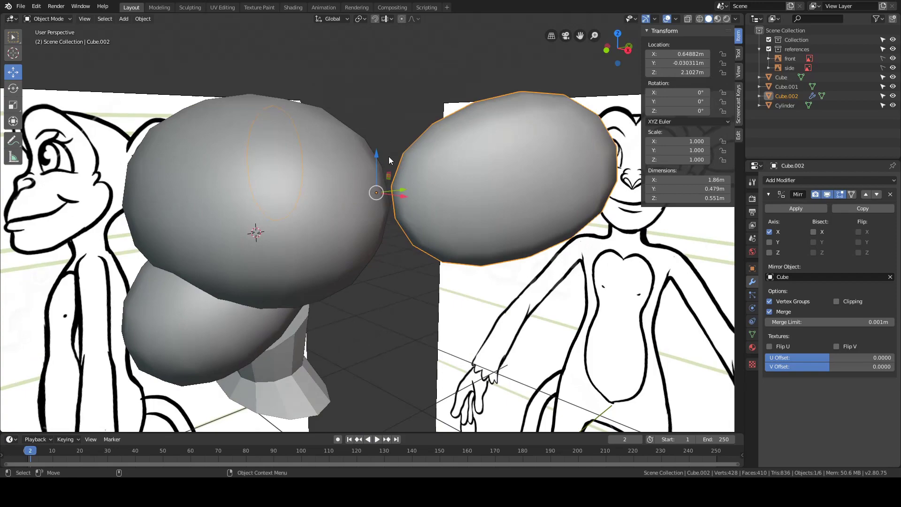
pyautogui.moveTo(394, 246); pyautogui.dragTo(370, 251, button='middle')
pyautogui.click(401, 185)
pyautogui.moveTo(402, 186)
pyautogui.mouseDown(button='middle')
pyautogui.moveTo(413, 224)
pyautogui.moveTo(416, 151)
pyautogui.mouseUp(button='middle')
pyautogui.hotkey('ctrl', 'Tab')
pyautogui.click(376, 183)
pyautogui.hotkey('ctrl', 'Tab')
pyautogui.click(345, 187)
pyautogui.scroll(-4, 337, 137)
pyautogui.scroll(1, 364, 178)
pyautogui.keyDown('shift'); pyautogui.moveTo(364, 179); pyautogui.dragTo(351, 235, button='middle'); pyautogui.keyUp('shift')
pyautogui.scroll(-1, 356, 145)
pyautogui.scroll(4, 359, 141)
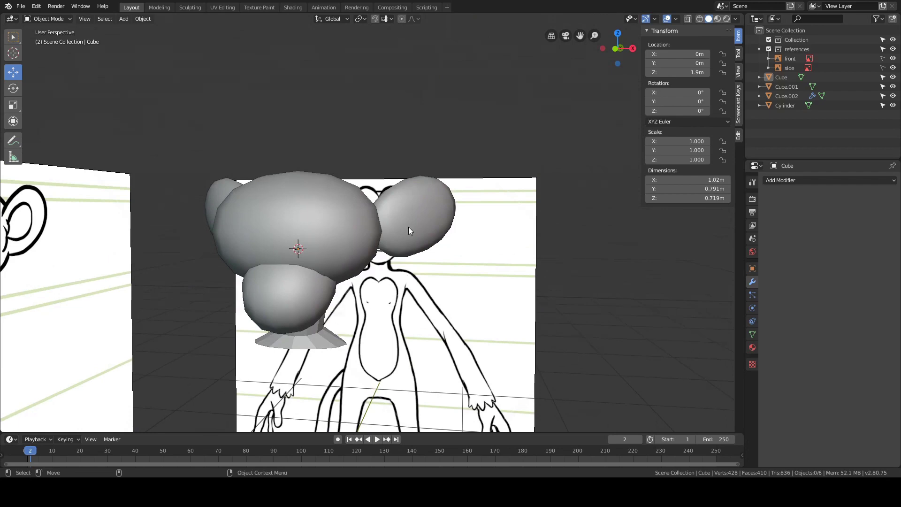
pyautogui.moveTo(376, 181)
pyautogui.mouseDown(button='middle')
pyautogui.moveTo(358, 192)
pyautogui.moveTo(375, 183)
pyautogui.mouseUp(button='middle')
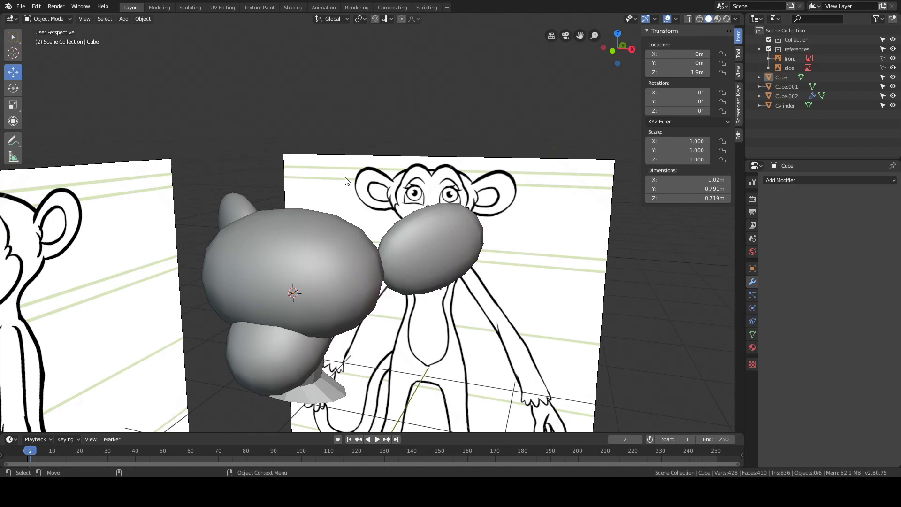
pyautogui.moveTo(327, 205); pyautogui.dragTo(389, 170, button='middle')
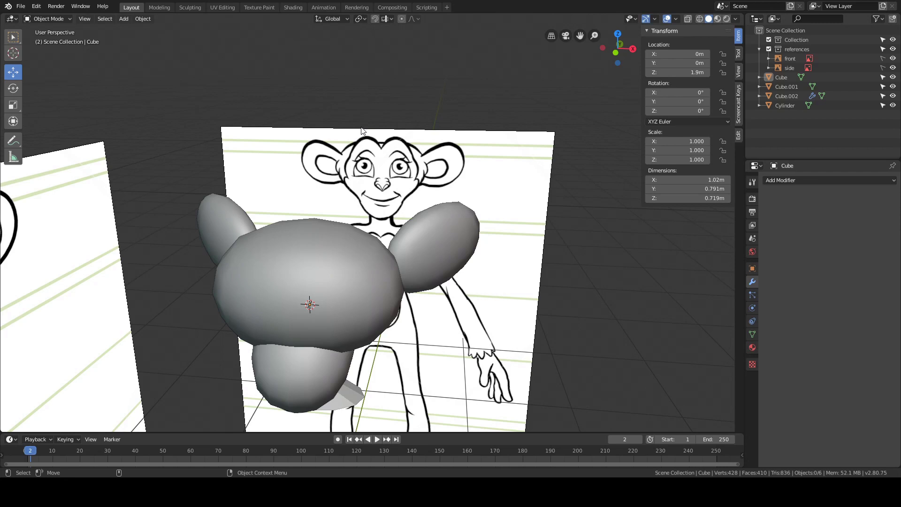
pyautogui.keyDown('shift'); pyautogui.moveTo(331, 201); pyautogui.dragTo(360, 161, button='middle'); pyautogui.keyUp('shift')
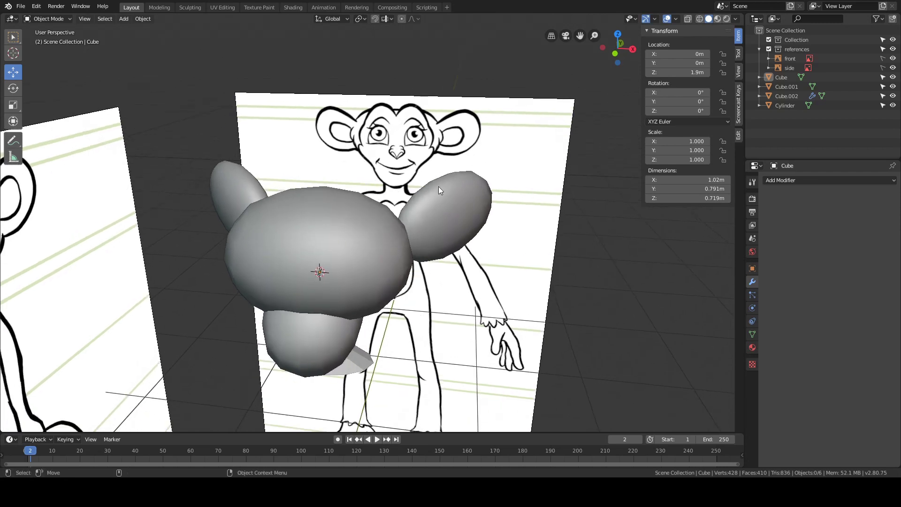
# Add a cube at the 3D cursor, give it a level 2 Subdivision Surface modifier and apply the modifier.
pyautogui.moveTo(427, 143); pyautogui.dragTo(359, 120, button='middle')
pyautogui.hotkey('shift', 'a')
pyautogui.moveTo(392, 118)
pyautogui.click(430, 128)
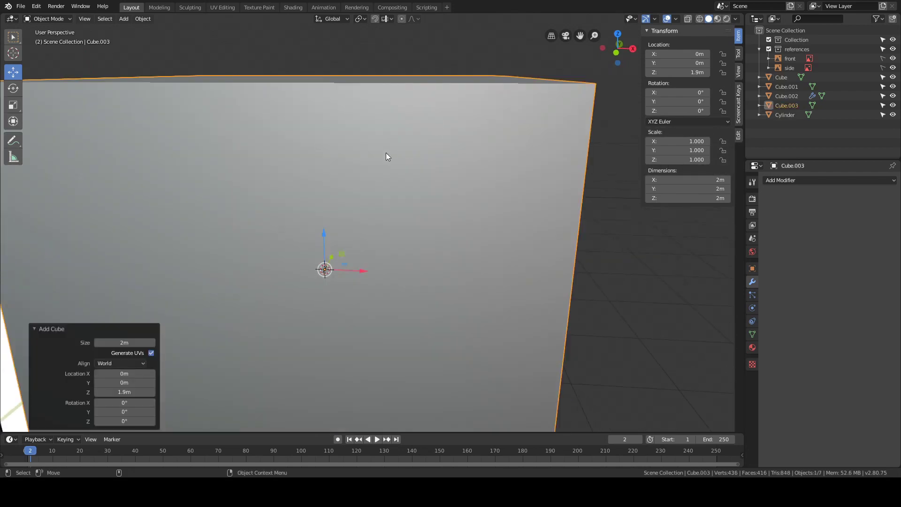
pyautogui.hotkey('ctrl', '2')
pyautogui.click(803, 207)
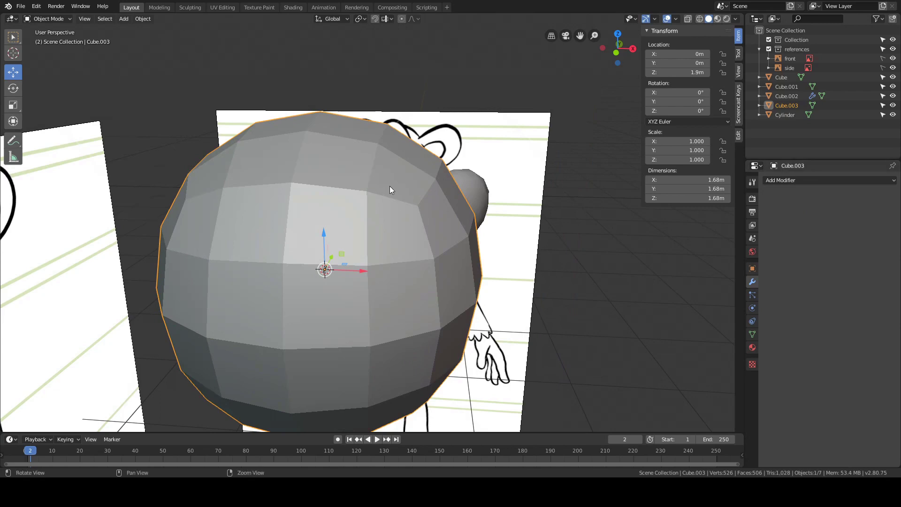
# In the front view, enter Edit Mode on the new sphere and scale its mesh to about 0.219.
pyautogui.moveTo(389, 186); pyautogui.dragTo(406, 190, button='middle')
pyautogui.press('`')
pyautogui.click(370, 160)
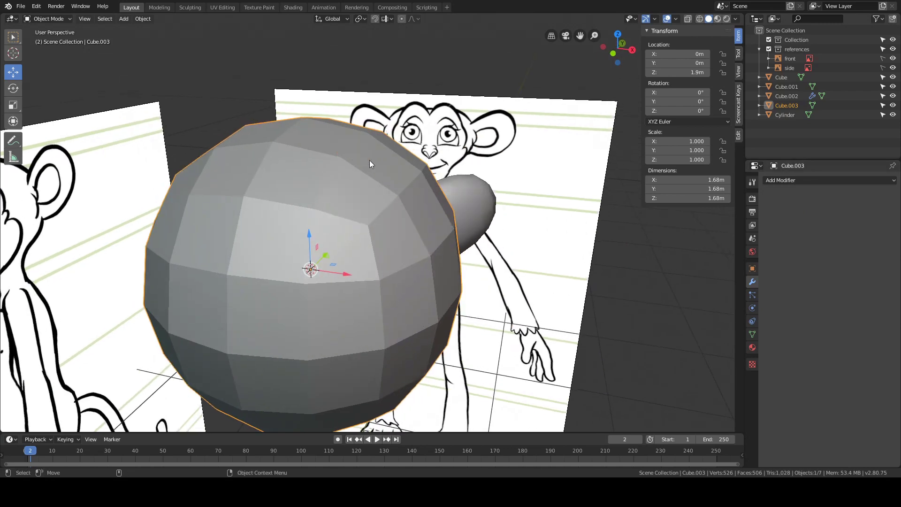
pyautogui.hotkey('ctrl', 'Tab')
pyautogui.click(446, 181)
pyautogui.press('s')
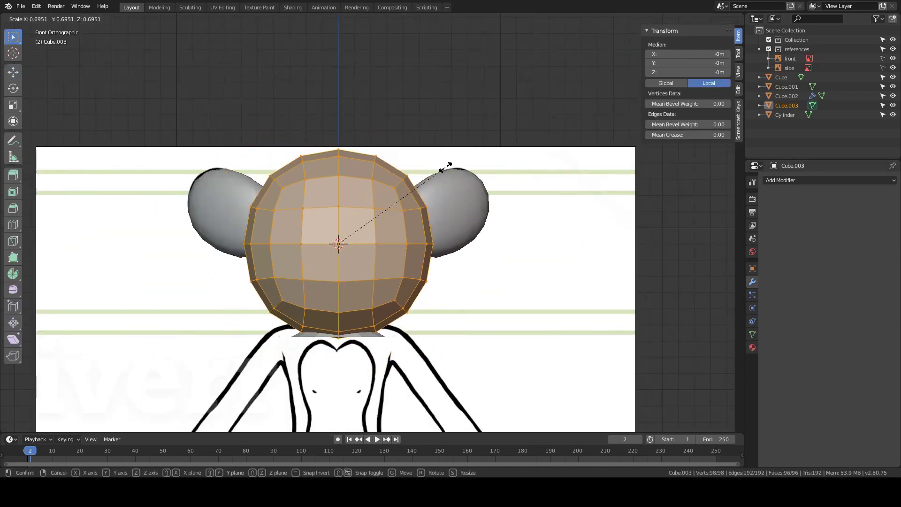
pyautogui.click(376, 217)
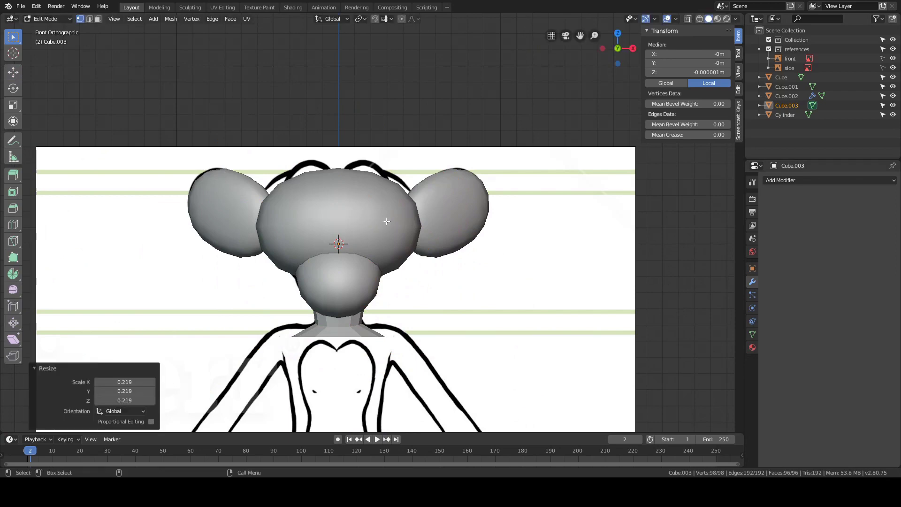
# Turn on X-ray and move the sphere mesh about 0.148 m in X and 0.325 m in Z onto the drawn brow bulge.
pyautogui.hotkey('alt', 'z')
pyautogui.scroll(3, 392, 187)
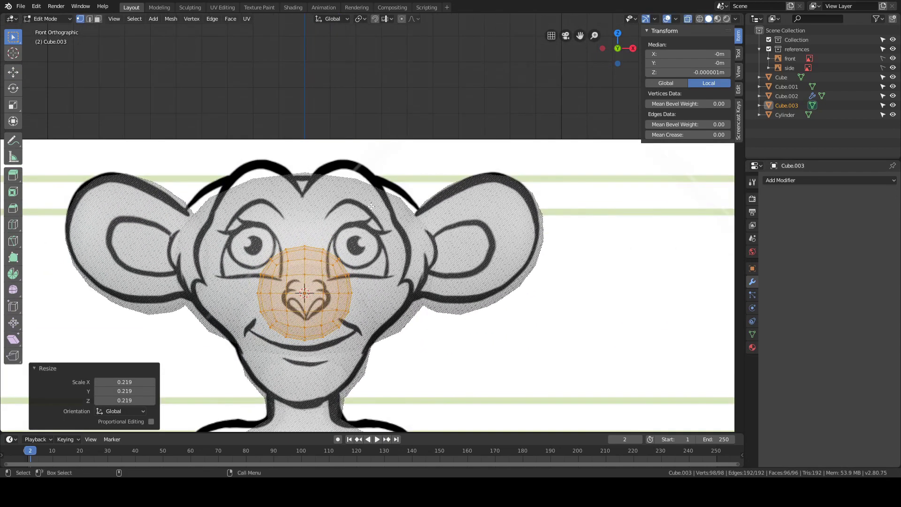
pyautogui.press('g')
pyautogui.click(395, 154)
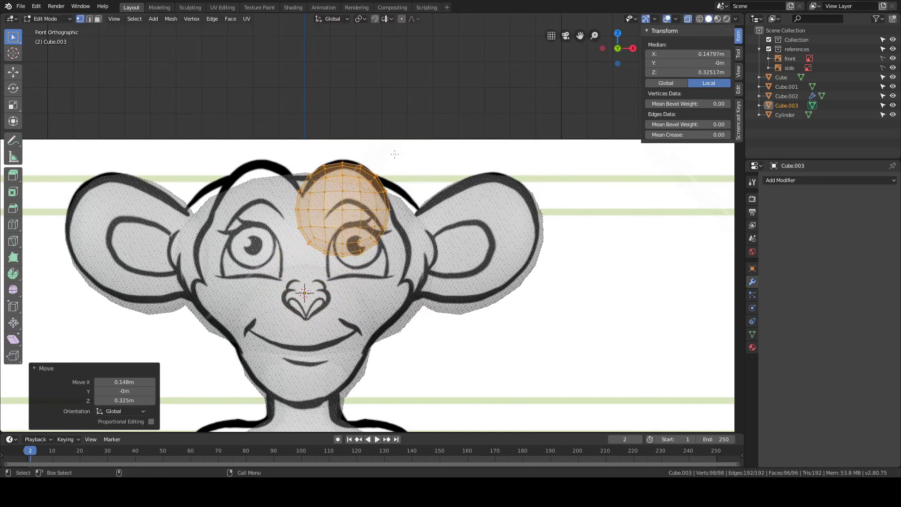
# Narrow the brow sphere along X to about 0.87 and nudge it about 0.004 m in X to fit the drawn bulge.
pyautogui.press('s')
pyautogui.press('x')
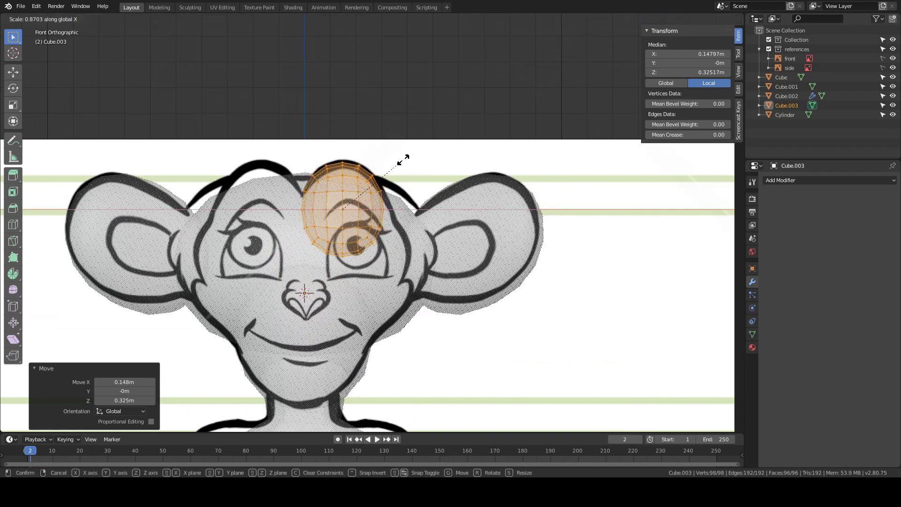
pyautogui.click(405, 160)
pyautogui.press('g')
pyautogui.click(402, 157)
# Try a slight rotation of the brow sphere in the front view, and undo it.
pyautogui.press('r')
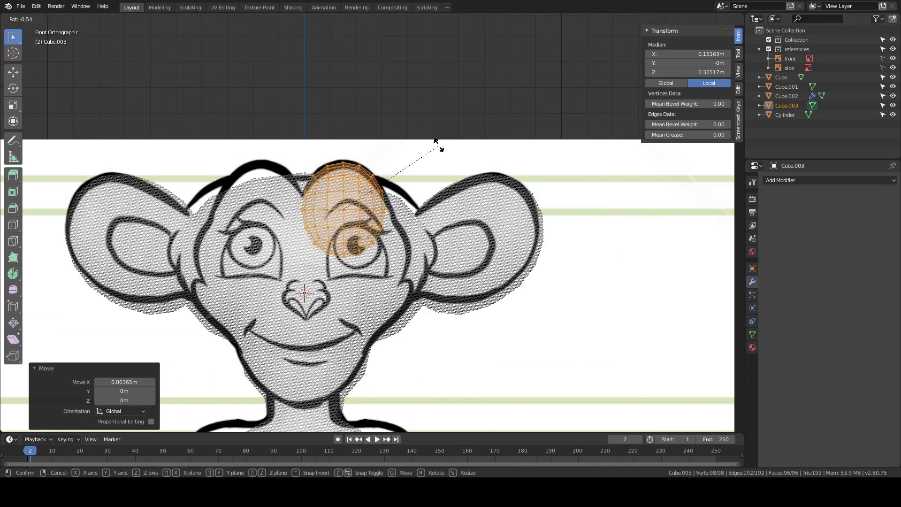
pyautogui.click(421, 136)
pyautogui.hotkey('ctrl', 'z')
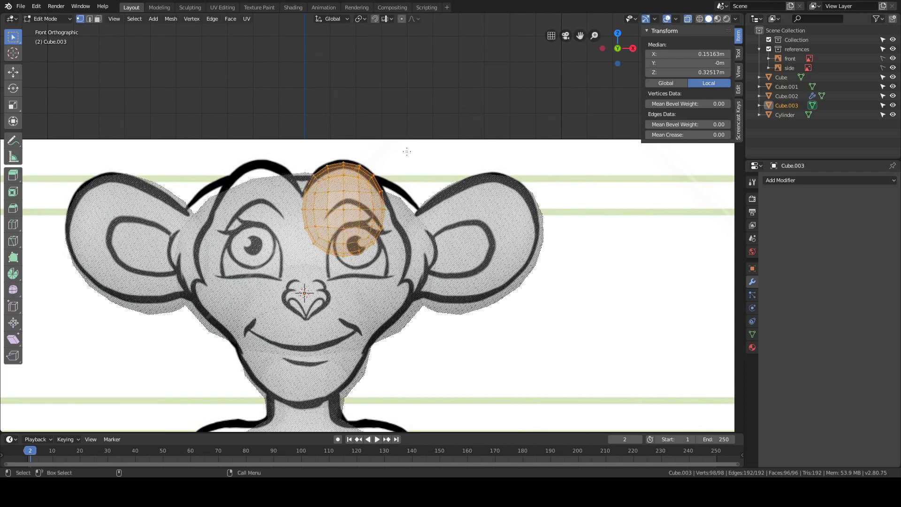
# In the side view, move the brow sphere mesh about -0.141 m in Y and -0.018 m in Z onto the drawn brow.
pyautogui.press('`')
pyautogui.click(435, 152)
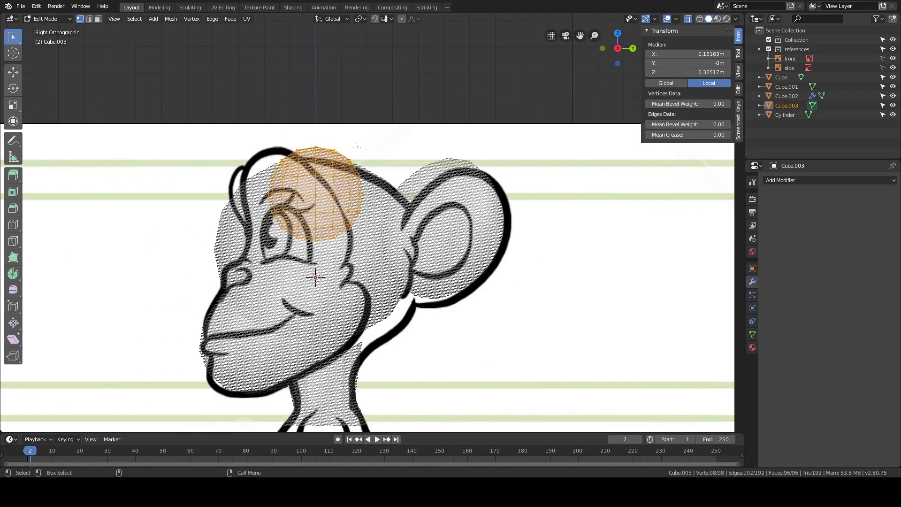
pyautogui.press('g')
pyautogui.click(294, 171)
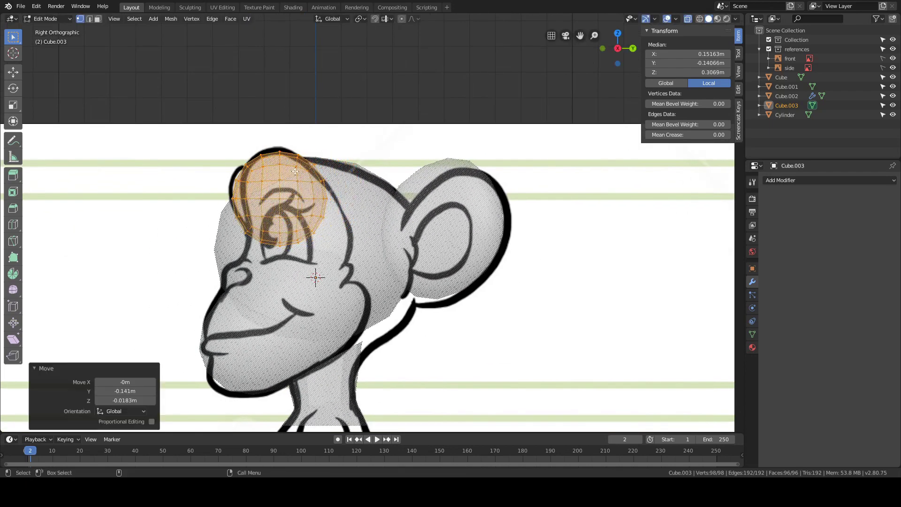
# Stretch the brow sphere along Z to about 1.33 and narrow it along Y to about 0.87.
pyautogui.press('s')
pyautogui.press('z')
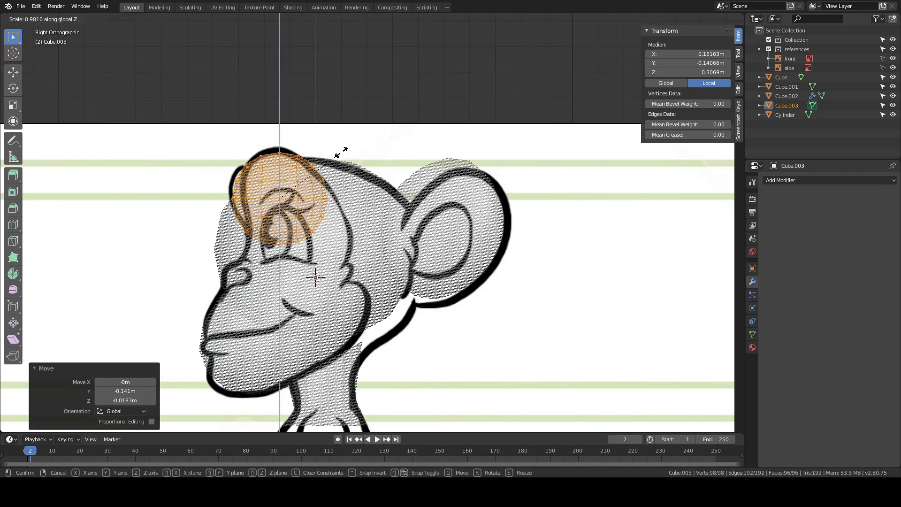
pyautogui.click(312, 103)
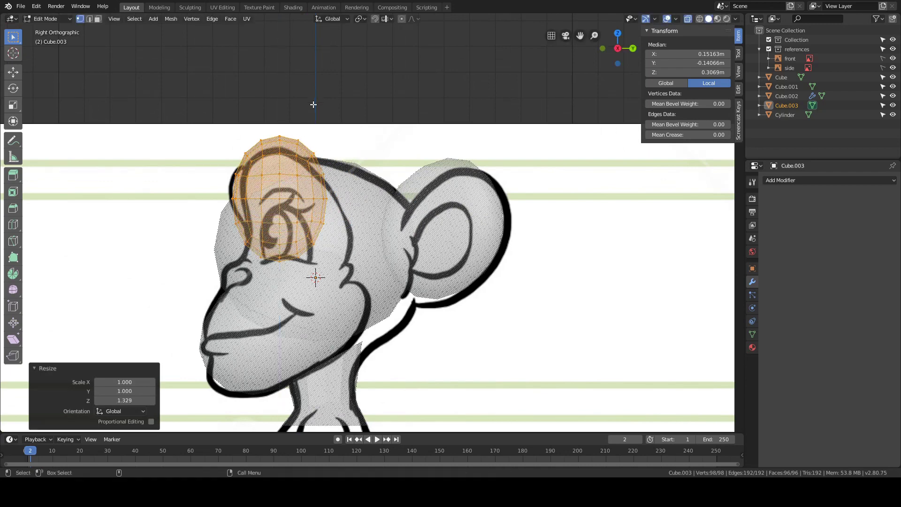
pyautogui.press('s')
pyautogui.press('y')
pyautogui.click(334, 142)
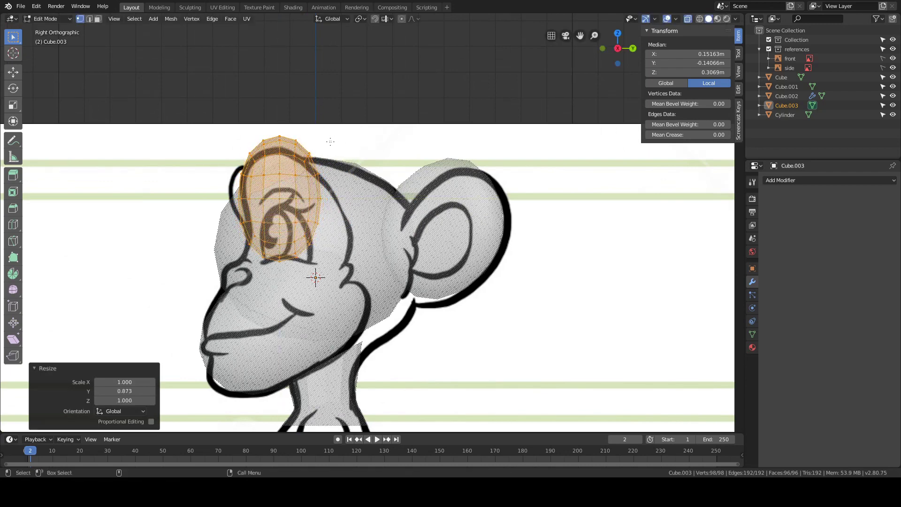
# Lower the brow sphere about 0.031 m, tilt its top slightly forward, and shift it about 0.020 m in Y and -0.007 m in Z.
pyautogui.press('g')
pyautogui.click(338, 159)
pyautogui.press('r')
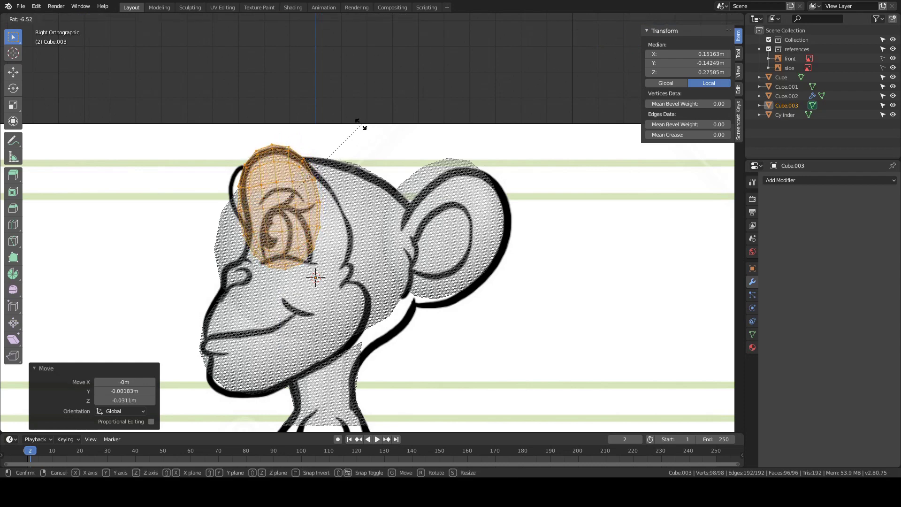
pyautogui.click(358, 126)
pyautogui.press('g')
pyautogui.click(355, 124)
# Fine-tune the brow sphere's position against the side drawing with small Y and Z moves, and compare it with X-ray off.
pyautogui.press('g')
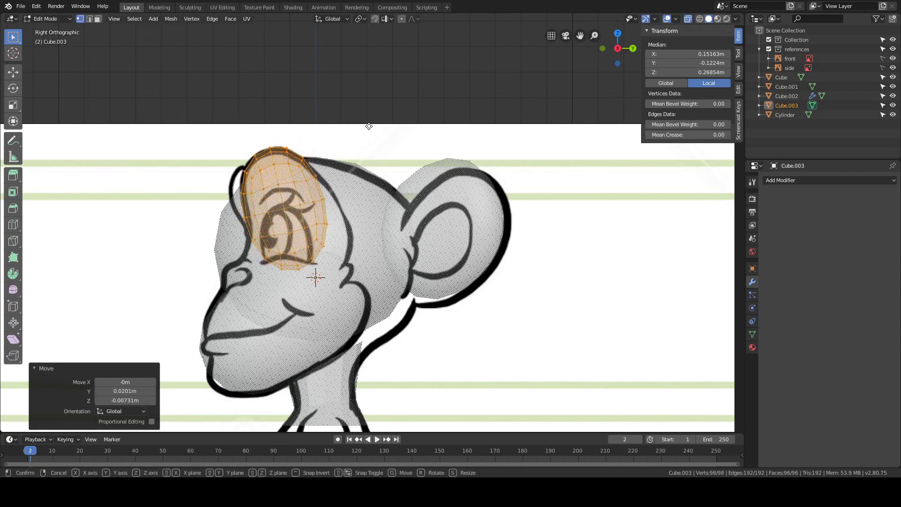
pyautogui.click(363, 125)
pyautogui.press('z')
pyautogui.click(371, 135)
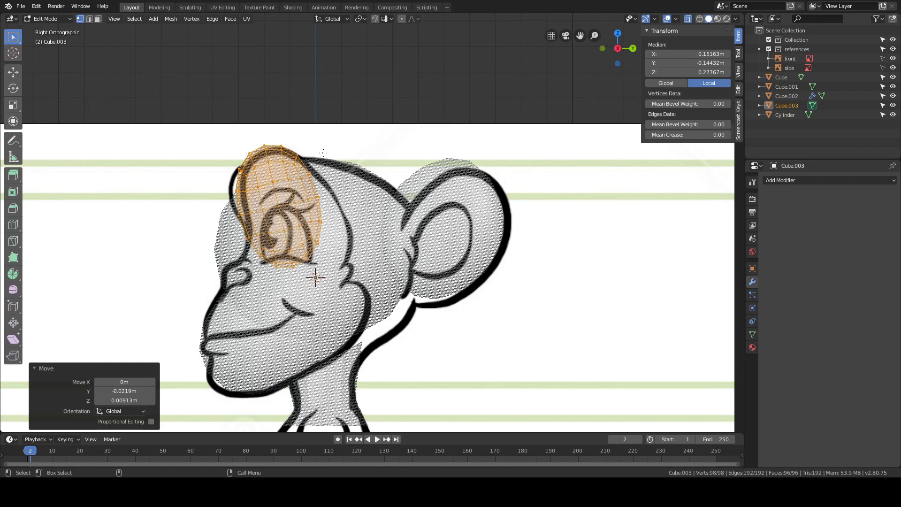
pyautogui.press('g')
pyautogui.click(311, 172)
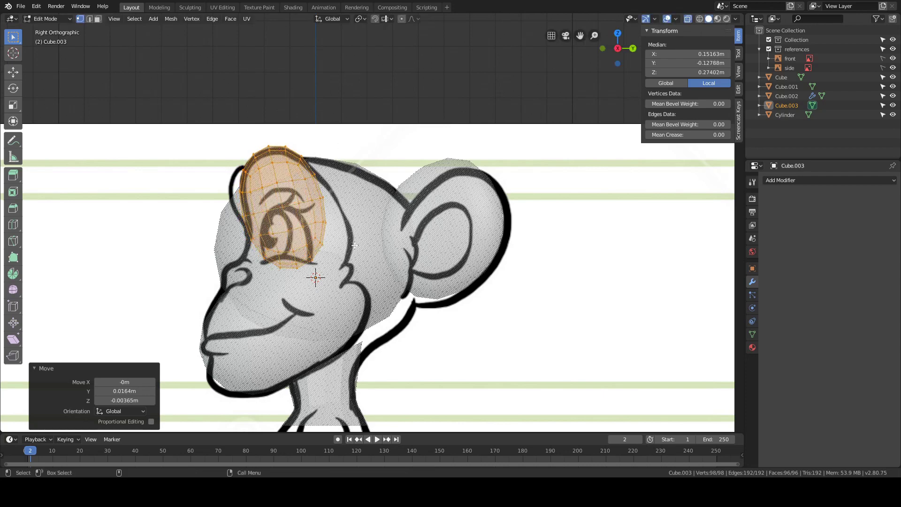
pyautogui.hotkey('alt', 'z')
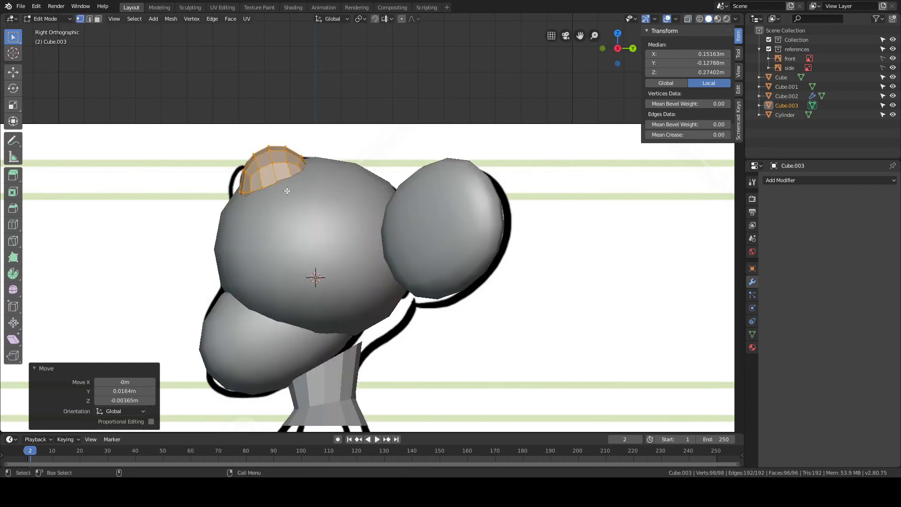
pyautogui.hotkey('alt', 'z')
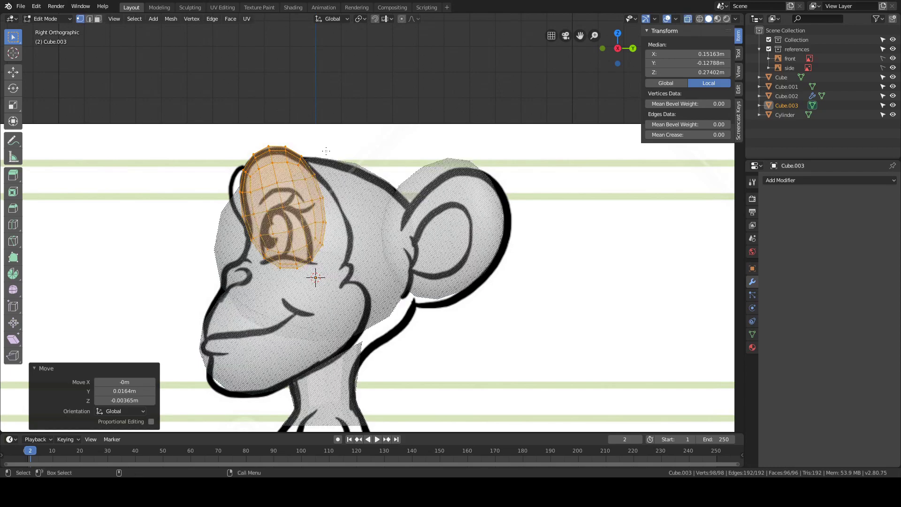
# In the front view, tilt the brow sphere slightly, shift it a little along X onto the drawn bulge, and leave Edit Mode.
pyautogui.keyDown('alt'); pyautogui.moveTo(352, 178); pyautogui.dragTo(374, 174, button='middle'); pyautogui.keyUp('alt')
pyautogui.press('`')
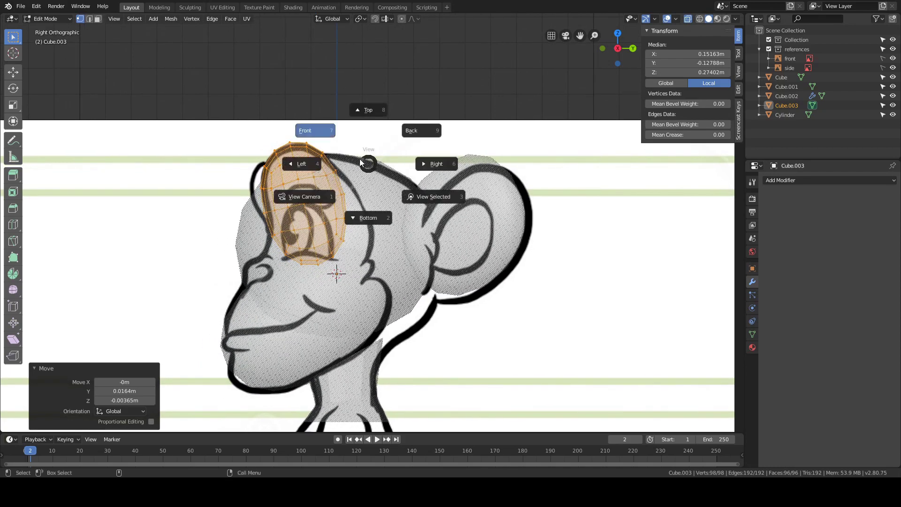
pyautogui.click(377, 156)
pyautogui.press('r')
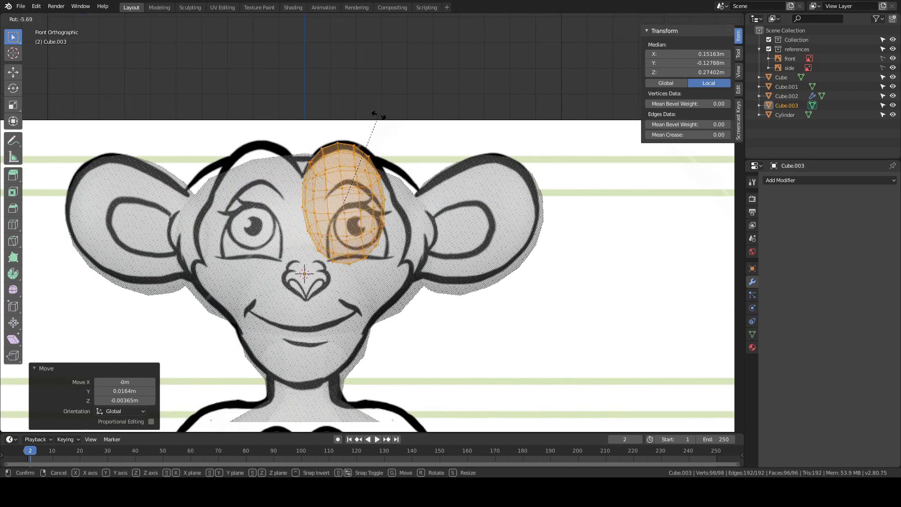
pyautogui.click(373, 116)
pyautogui.press('g')
pyautogui.click(379, 119)
pyautogui.press('Tab')
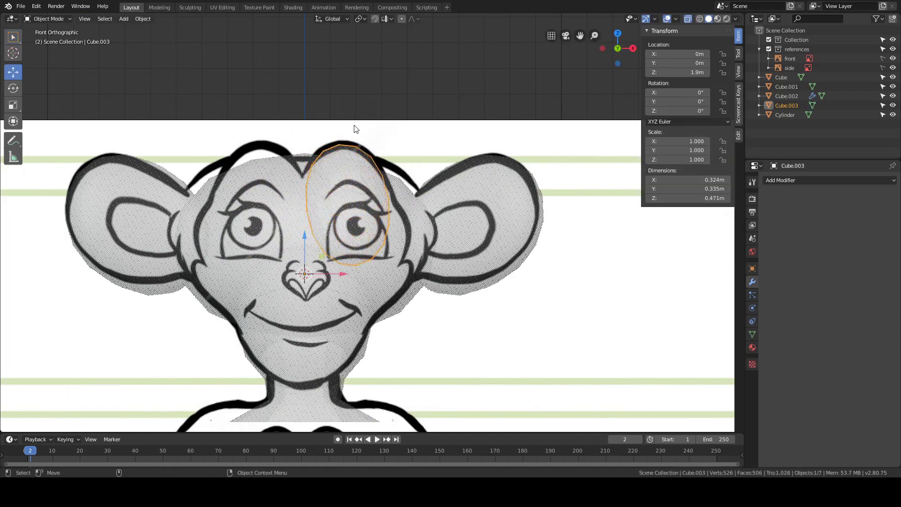
# Turn off X-ray, shade the brow sphere smooth, and mirror it across the X axis with a Mirror modifier.
pyautogui.click(364, 126)
pyautogui.hotkey('alt', 'z')
pyautogui.click(369, 158)
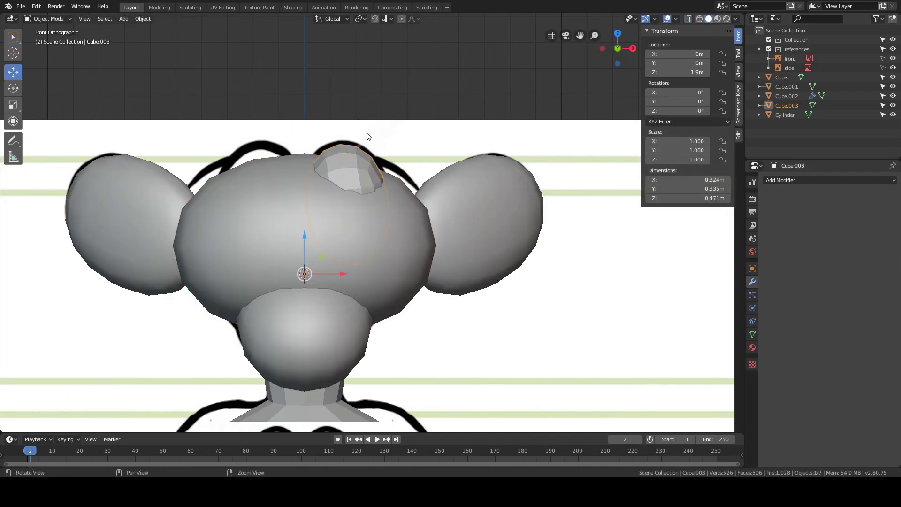
pyautogui.keyDown('shift'); pyautogui.moveTo(413, 145); pyautogui.dragTo(456, 142, button='middle'); pyautogui.keyUp('shift')
pyautogui.press('z')
pyautogui.click(423, 113)
pyautogui.click(788, 181)
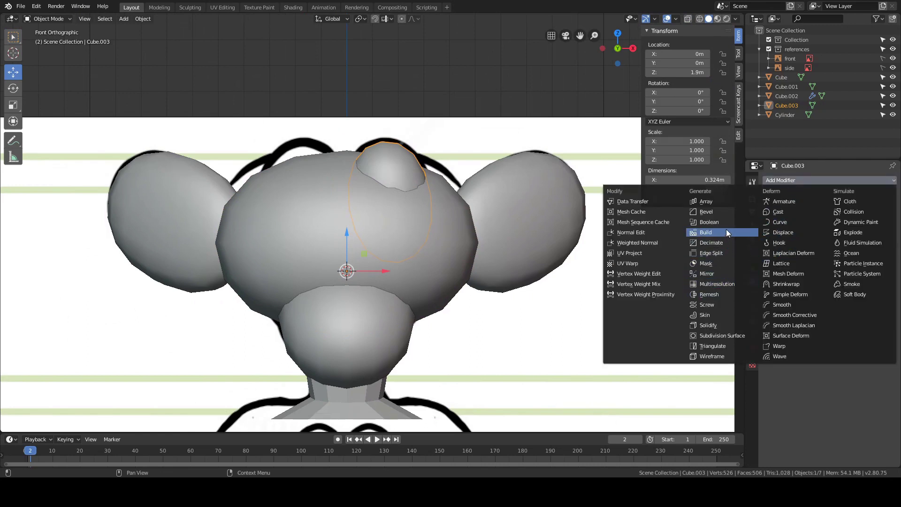
pyautogui.click(722, 274)
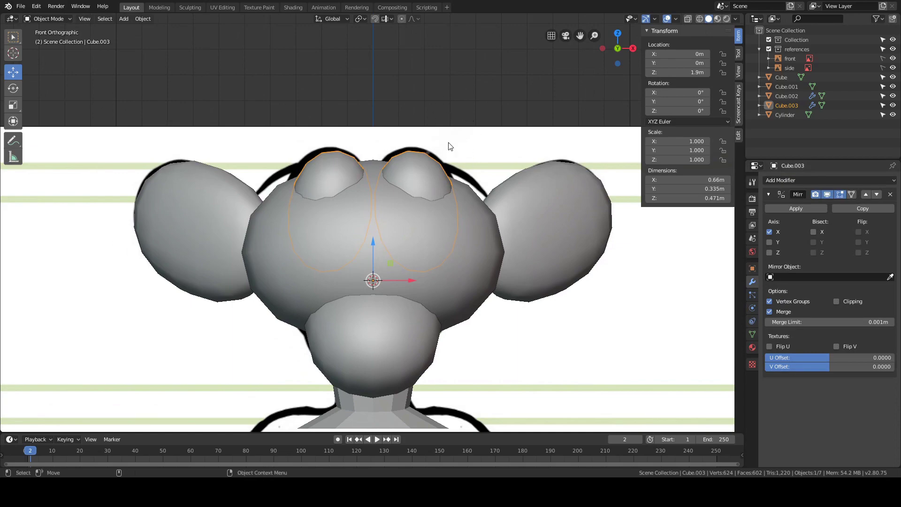
# Deselect the brow bulges and examine the mirrored pair on the head from several angles.
pyautogui.click(431, 89)
pyautogui.moveTo(443, 128); pyautogui.dragTo(403, 151, button='middle')
pyautogui.scroll(4, 389, 149)
pyautogui.scroll(-5, 385, 149)
pyautogui.moveTo(395, 194); pyautogui.dragTo(318, 233, button='middle')
pyautogui.moveTo(456, 269)
pyautogui.mouseDown(button='middle')
pyautogui.moveTo(382, 277)
pyautogui.moveTo(419, 252)
pyautogui.moveTo(379, 280)
pyautogui.moveTo(449, 274)
pyautogui.mouseUp(button='middle')
pyautogui.moveTo(398, 239); pyautogui.dragTo(409, 256, button='middle')
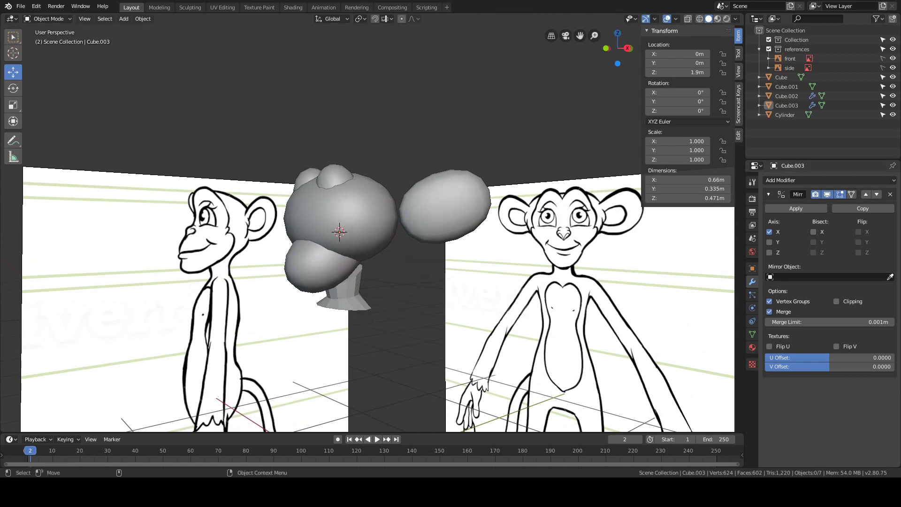
# Select the main head sphere, show it in the front view with X-ray on, and switch it to Sculpt Mode.
pyautogui.click(387, 173)
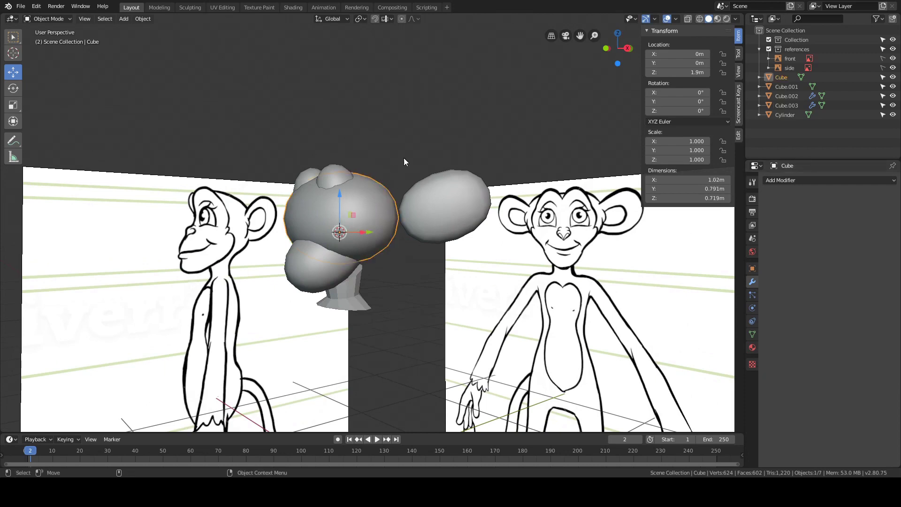
pyautogui.moveTo(404, 158); pyautogui.dragTo(278, 153, button='middle')
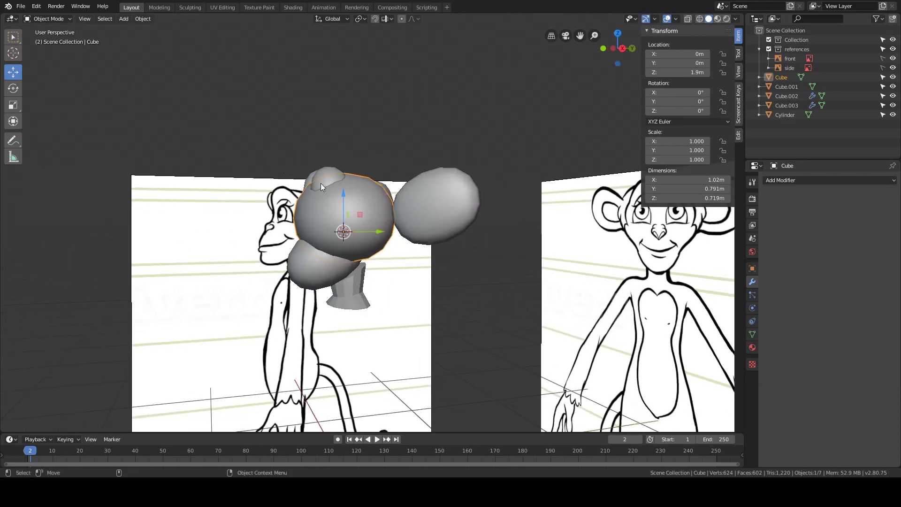
pyautogui.press('`')
pyautogui.click(346, 148)
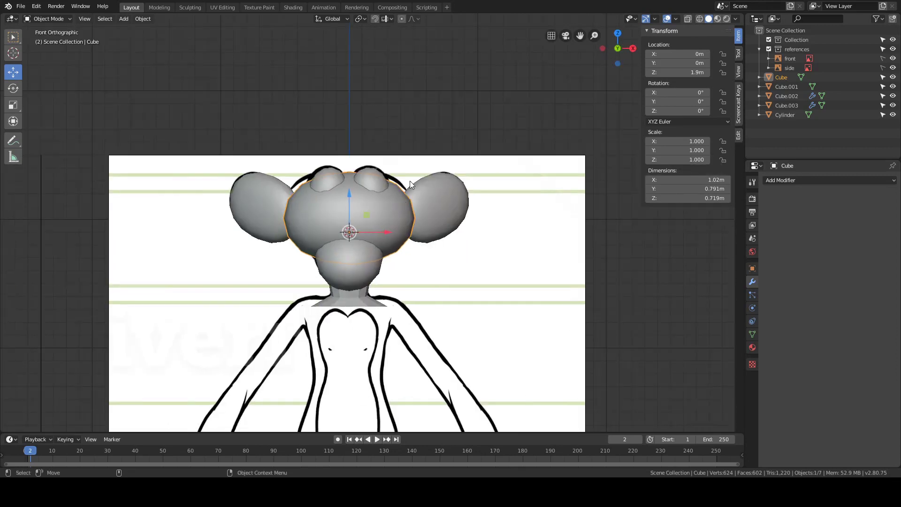
pyautogui.scroll(2, 359, 189)
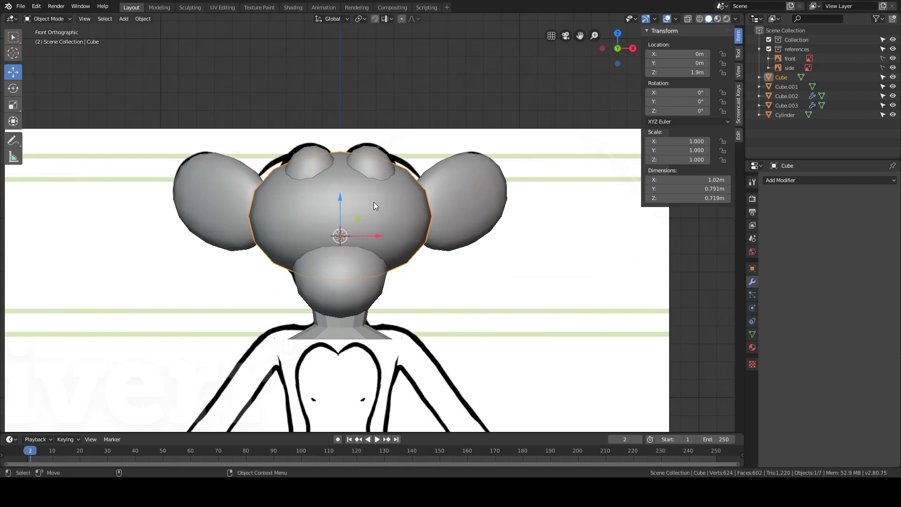
pyautogui.hotkey('alt', 'z')
pyautogui.keyDown('shift'); pyautogui.scroll(-1, 372, 208); pyautogui.keyUp('shift')
pyautogui.hotkey('ctrl', 'Tab')
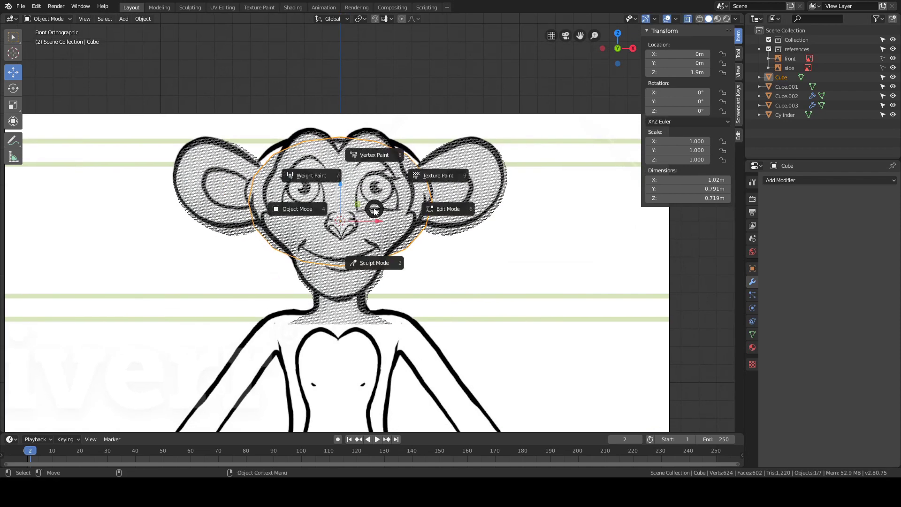
pyautogui.click(377, 261)
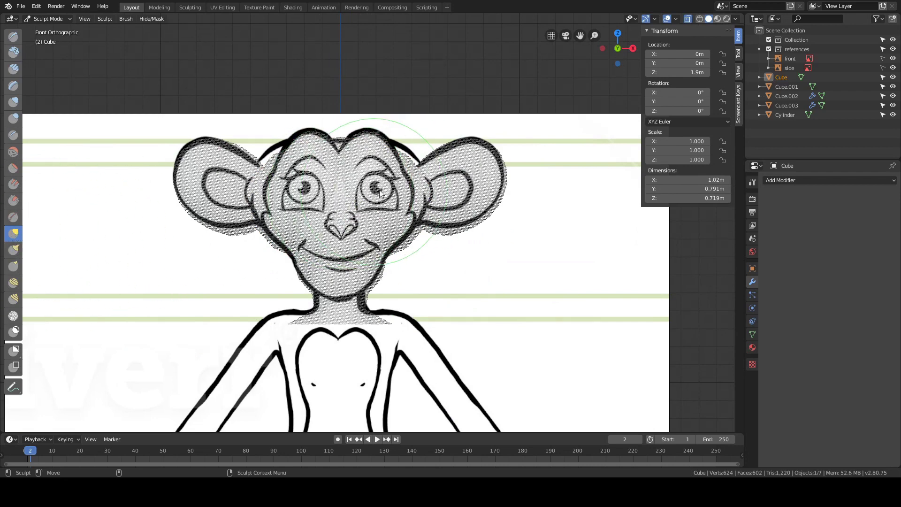
# Resize the Grab brush and pull the head's lower cheek inward to the drawn face outline.
pyautogui.scroll(2, 328, 294)
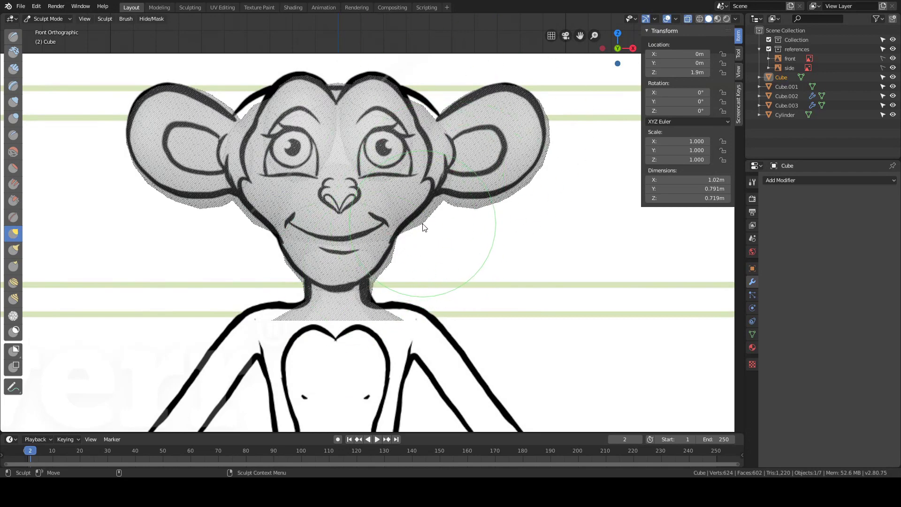
pyautogui.press('f')
pyautogui.click(382, 227)
pyautogui.press('f')
pyautogui.click(442, 223)
pyautogui.moveTo(429, 217)
pyautogui.mouseDown()
pyautogui.moveTo(423, 213)
pyautogui.moveTo(381, 270)
pyautogui.mouseUp()
# Check the cheeks with X-ray off, touch up the opposite cheek, and pull the head's upper sides to the drawn outline.
pyautogui.hotkey('alt', 'z')
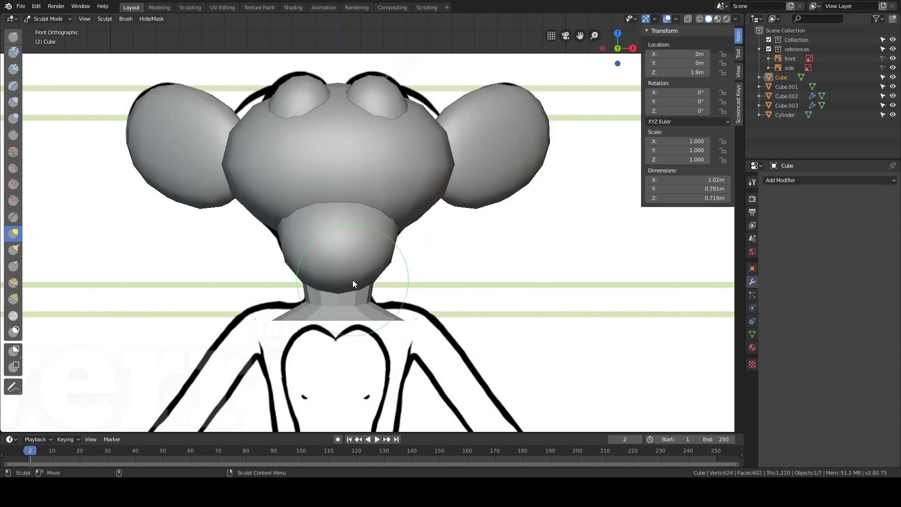
pyautogui.hotkey('alt', 'z')
pyautogui.hotkey('alt', 'z')
pyautogui.moveTo(281, 228); pyautogui.dragTo(280, 228)
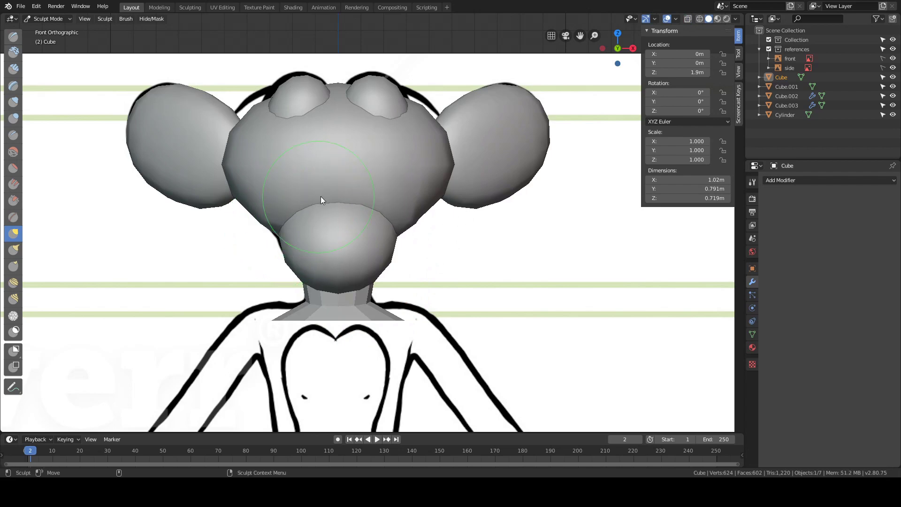
pyautogui.hotkey('alt', 'z')
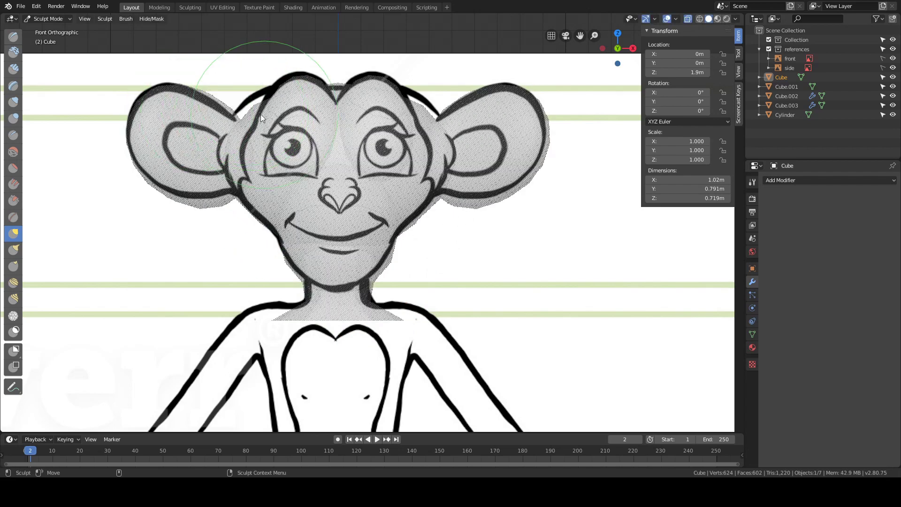
pyautogui.moveTo(253, 111); pyautogui.dragTo(277, 93)
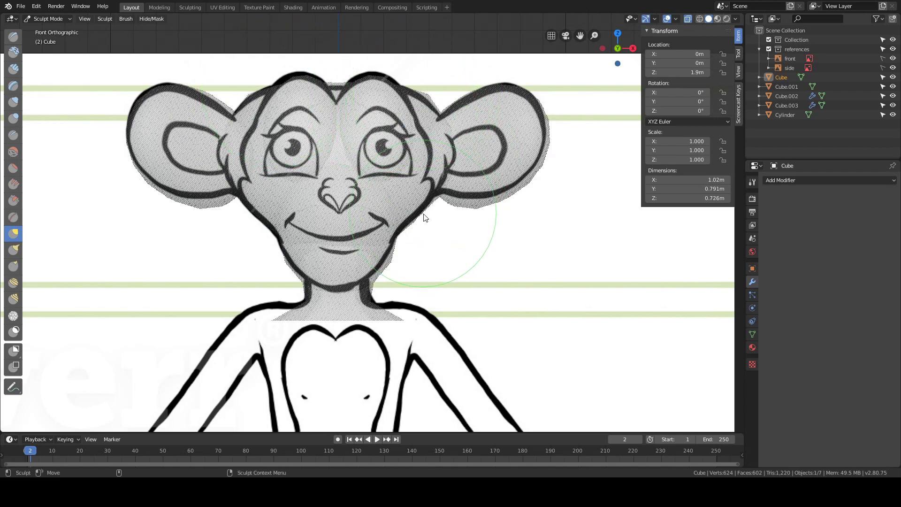
# In the side view, shrink the Grab brush and push the front of the head back to the drawn face profile.
pyautogui.press('`')
pyautogui.click(475, 214)
pyautogui.keyDown('shift'); pyautogui.moveTo(348, 208); pyautogui.dragTo(320, 203, button='middle'); pyautogui.keyUp('shift')
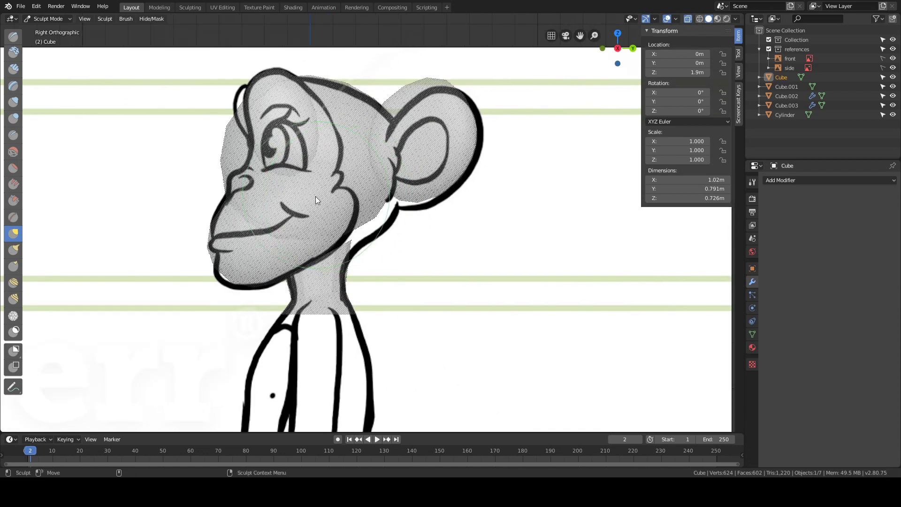
pyautogui.press('f')
pyautogui.click(216, 157)
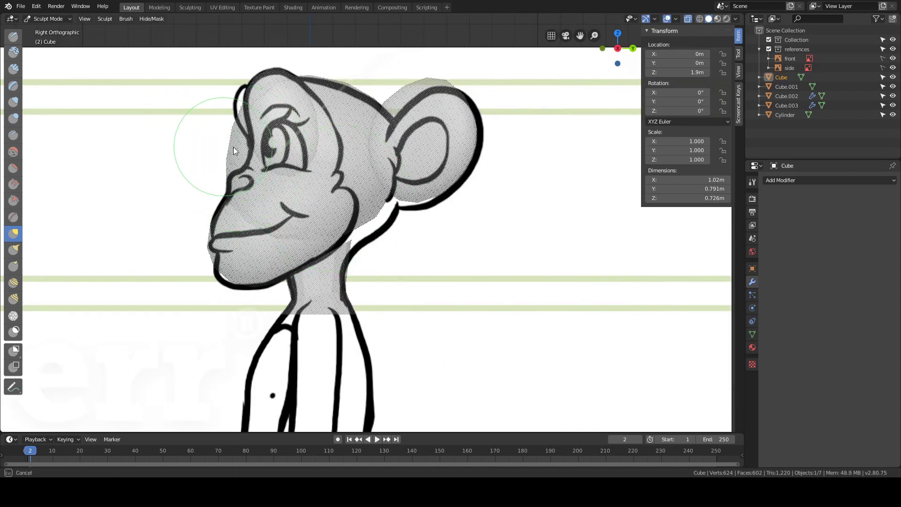
pyautogui.moveTo(235, 151); pyautogui.dragTo(248, 155)
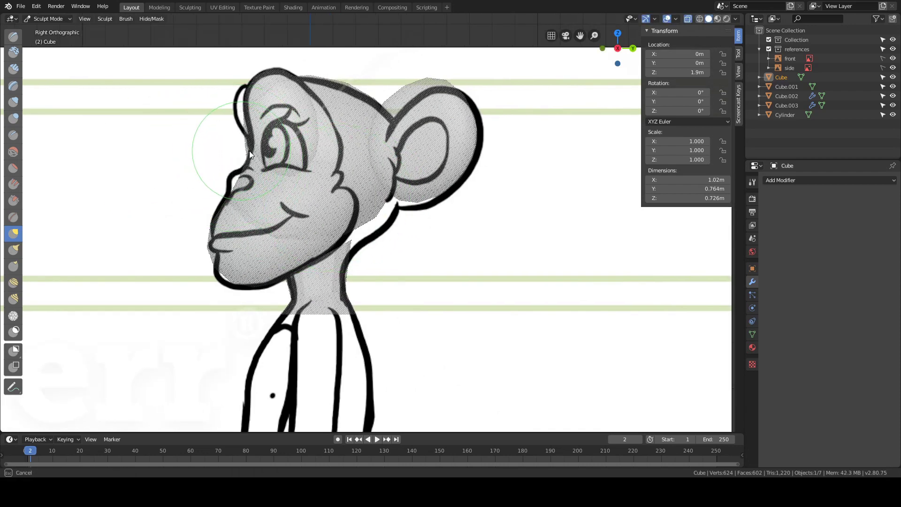
# Enlarge the Grab brush and slightly adjust the head's front just above the nose to follow the side profile.
pyautogui.press('f')
pyautogui.click(264, 168)
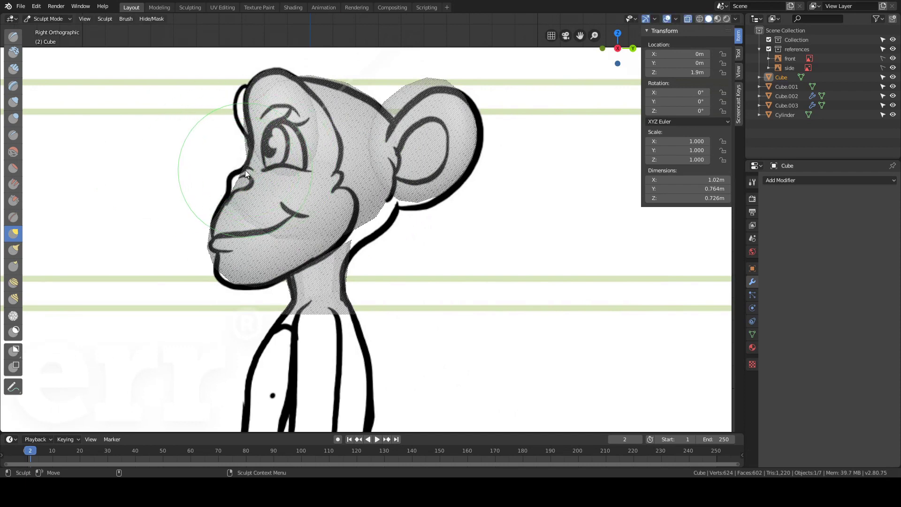
pyautogui.moveTo(246, 172); pyautogui.dragTo(244, 172)
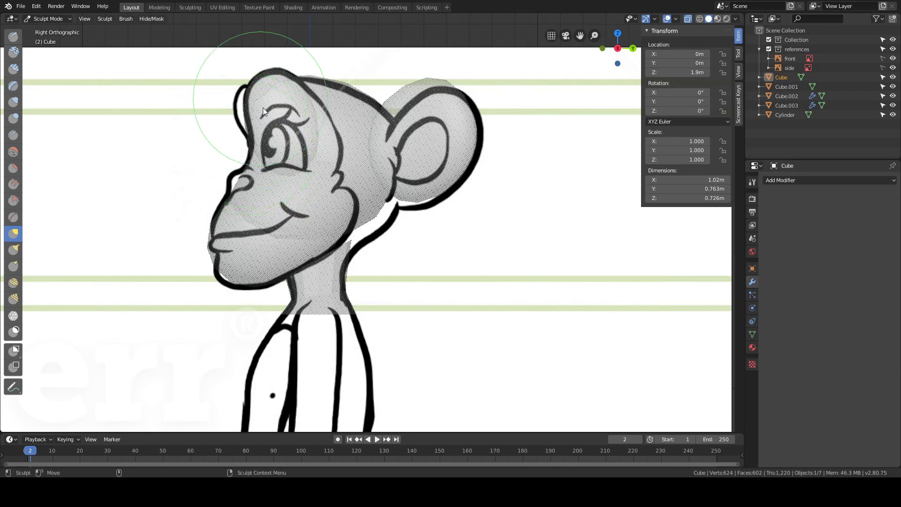
pyautogui.rightClick(258, 201)
pyautogui.press('Escape')
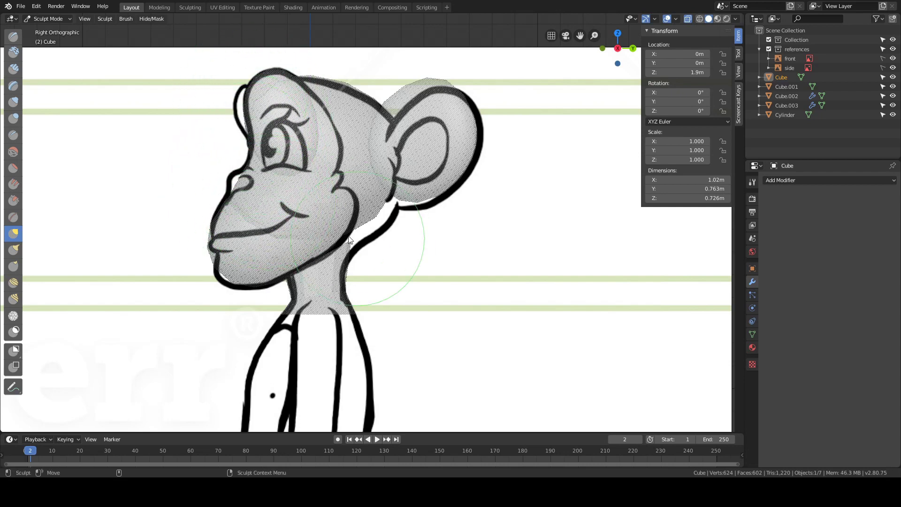
# In the side view, switch to the muzzle and slightly adjust its lower outline to the drawn jaw with the Grab brush.
pyautogui.press('f')
pyautogui.click(211, 284)
pyautogui.hotkey('ctrl', 'Tab')
pyautogui.click(236, 265)
pyautogui.hotkey('ctrl', 'Tab')
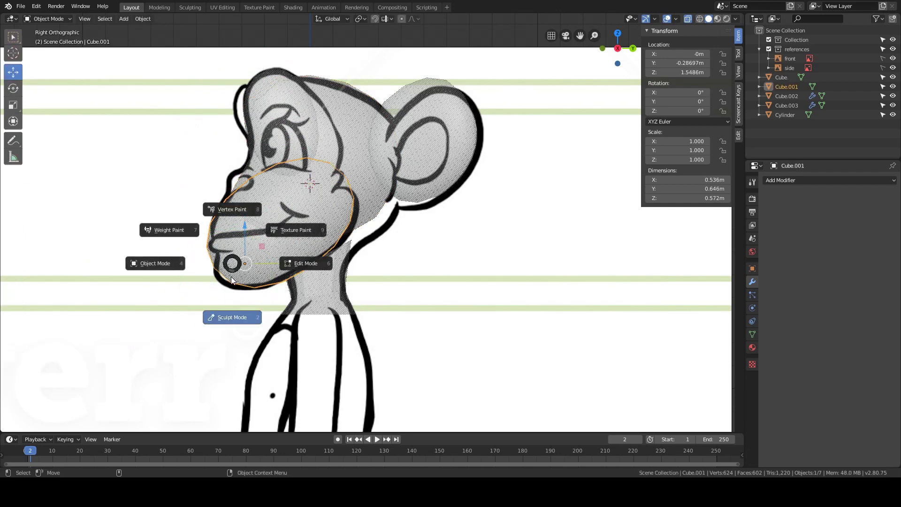
pyautogui.click(231, 280)
pyautogui.hotkey('ctrl', 'Tab')
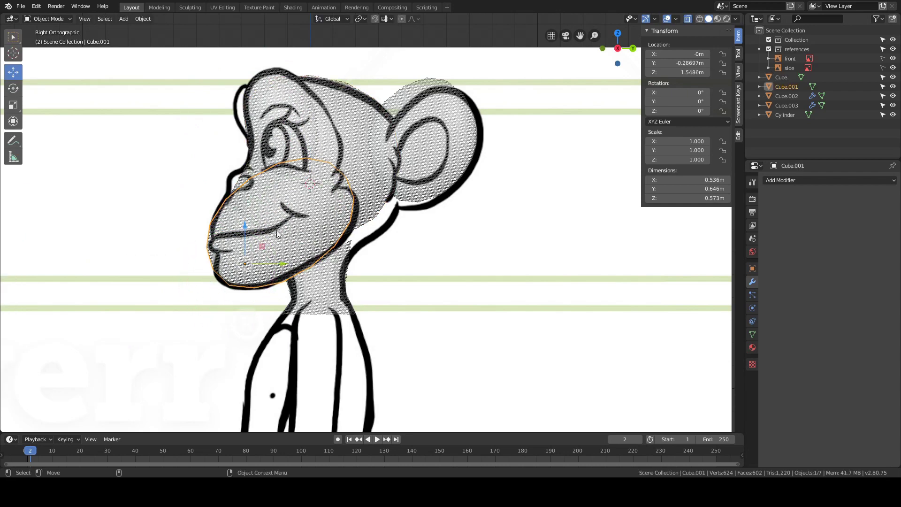
# Switch back to sculpting the head, enlarge the Grab brush, and pull its lower back and top to the drawn side outline.
pyautogui.click(331, 171)
pyautogui.hotkey('ctrl', 'Tab')
pyautogui.click(367, 221)
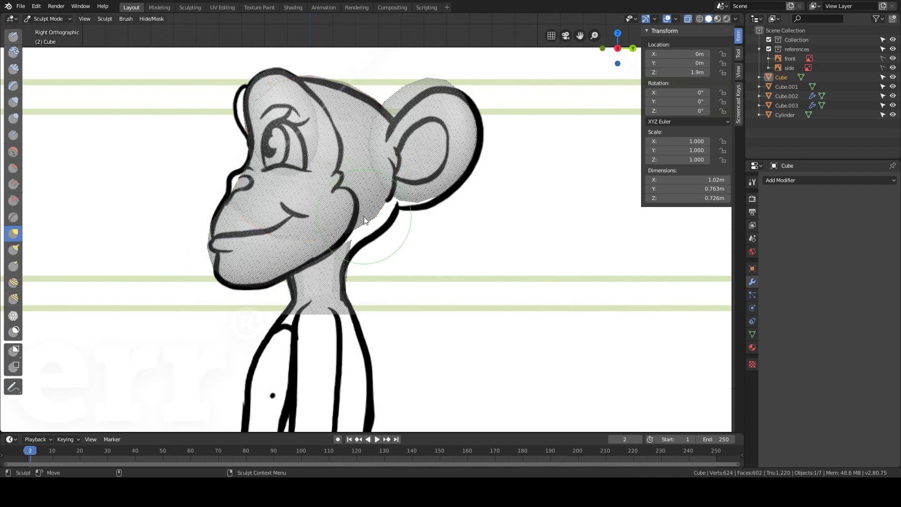
pyautogui.press('f')
pyautogui.click(326, 234)
pyautogui.hotkey('alt', 'z')
pyautogui.hotkey('alt', 'z')
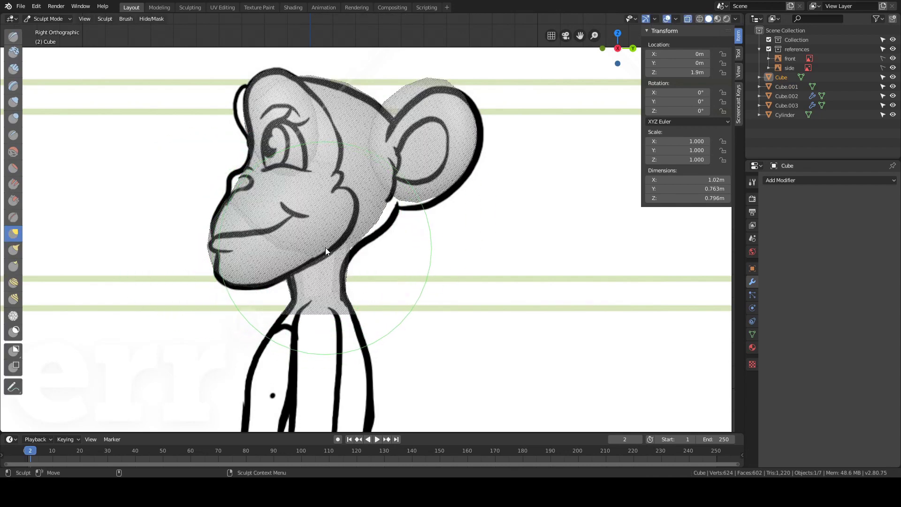
pyautogui.hotkey('alt', 'z')
pyautogui.hotkey('alt', 'z')
pyautogui.moveTo(327, 251)
pyautogui.mouseDown()
pyautogui.moveTo(381, 208)
pyautogui.moveTo(374, 115)
pyautogui.mouseUp()
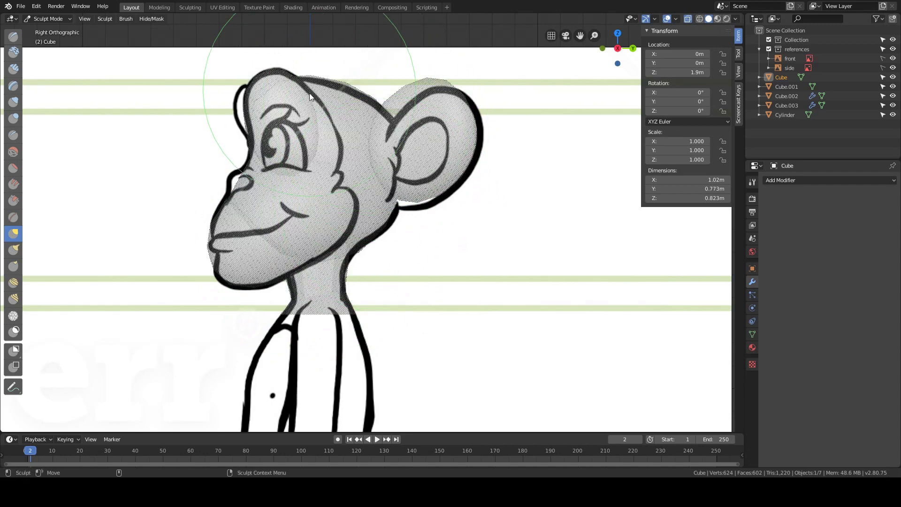
# Inspect the head with X-ray off, and temporarily hide the ears to compare the back of the head with the side drawing.
pyautogui.hotkey('alt', 'z')
pyautogui.moveTo(421, 175)
pyautogui.mouseDown(button='middle')
pyautogui.moveTo(353, 228)
pyautogui.moveTo(393, 255)
pyautogui.moveTo(394, 207)
pyautogui.moveTo(308, 155)
pyautogui.moveTo(447, 191)
pyautogui.moveTo(425, 177)
pyautogui.mouseUp(button='middle')
pyautogui.press('`')
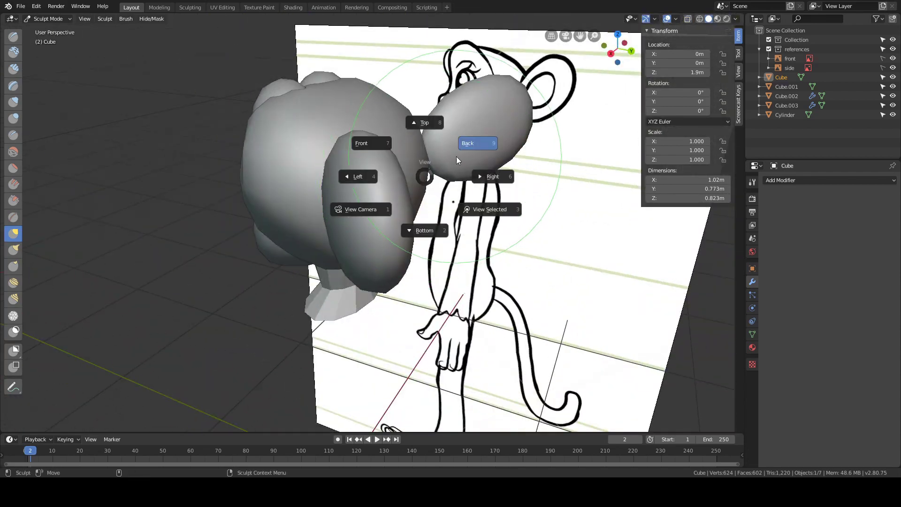
pyautogui.click(491, 176)
pyautogui.hotkey('alt', 'z')
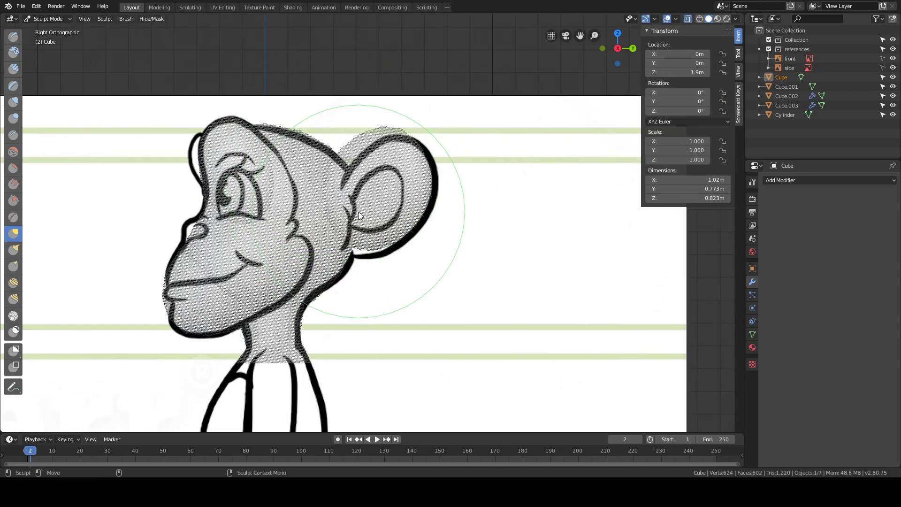
pyautogui.hotkey('ctrl', 'Tab')
pyautogui.click(301, 210)
pyautogui.click(392, 194)
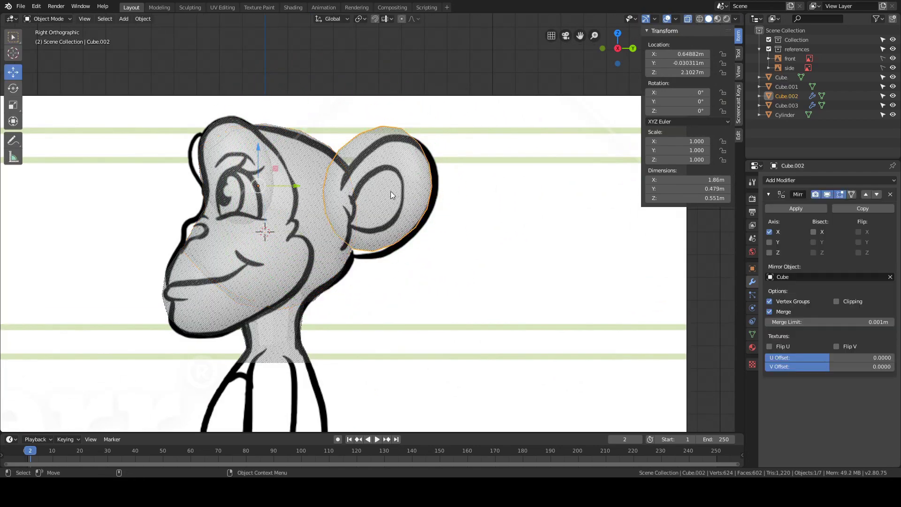
pyautogui.press('h')
pyautogui.click(358, 190)
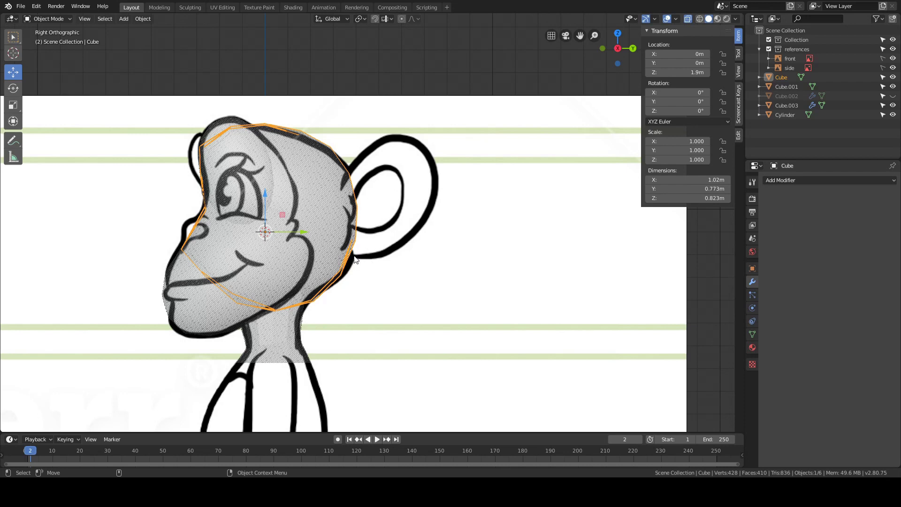
pyautogui.hotkey('alt', 'h')
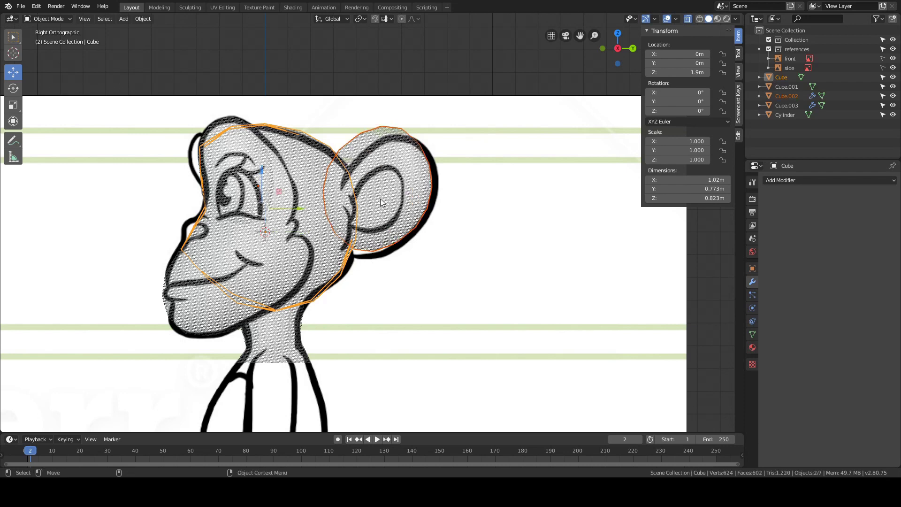
pyautogui.click(310, 163)
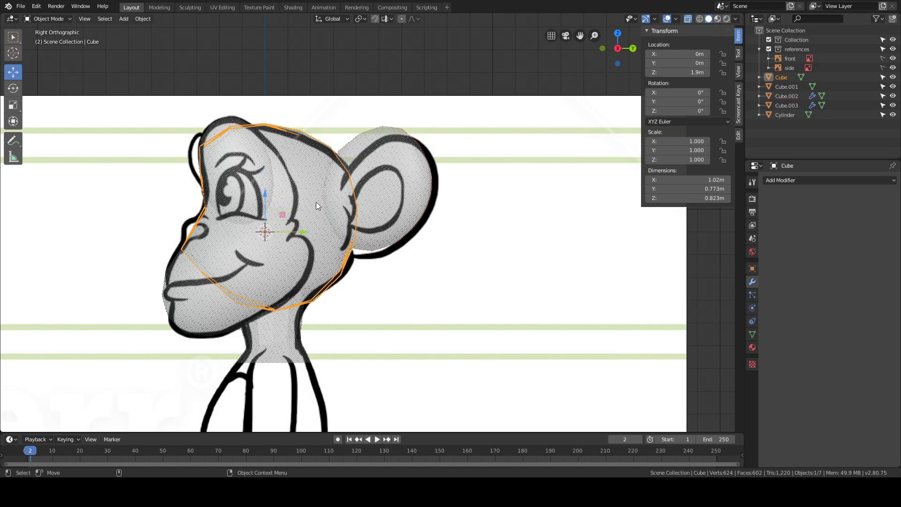
# Return the head to Sculpt Mode and, viewed from above, pull its back outward between the ears to round the skull.
pyautogui.keyDown('shift'); pyautogui.moveTo(351, 205); pyautogui.dragTo(363, 196, button='middle'); pyautogui.keyUp('shift')
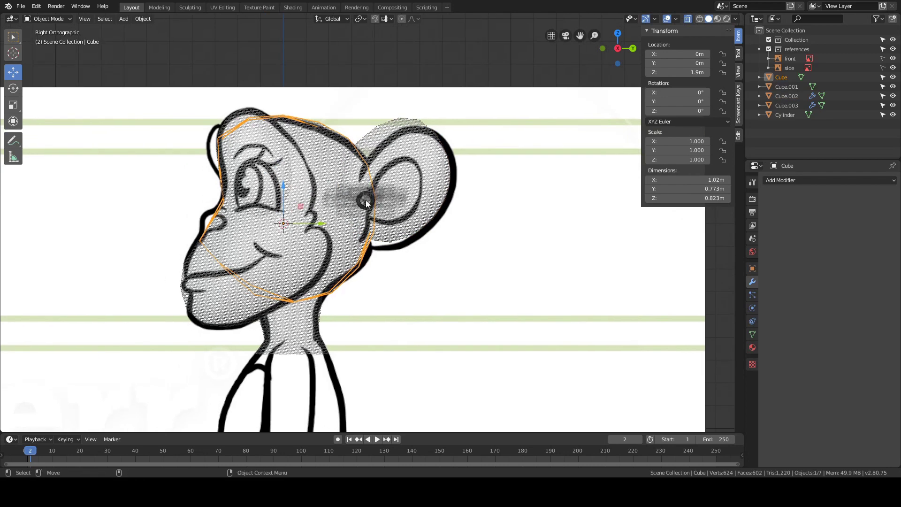
pyautogui.click(366, 227)
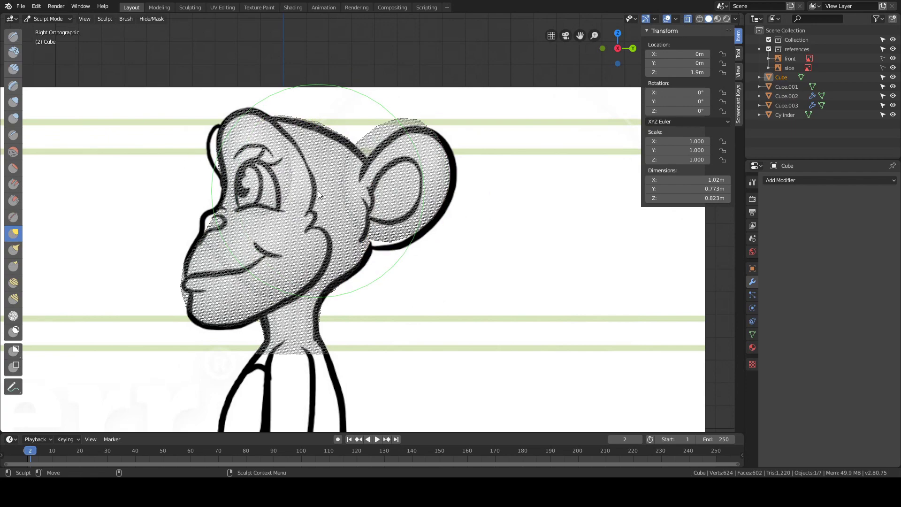
pyautogui.moveTo(362, 89)
pyautogui.mouseDown(button='middle')
pyautogui.moveTo(359, 148)
pyautogui.moveTo(382, 183)
pyautogui.moveTo(358, 264)
pyautogui.moveTo(358, 253)
pyautogui.moveTo(372, 277)
pyautogui.moveTo(352, 267)
pyautogui.moveTo(405, 215)
pyautogui.moveTo(342, 134)
pyautogui.moveTo(364, 95)
pyautogui.moveTo(345, 123)
pyautogui.moveTo(381, 215)
pyautogui.moveTo(373, 241)
pyautogui.mouseUp(button='middle')
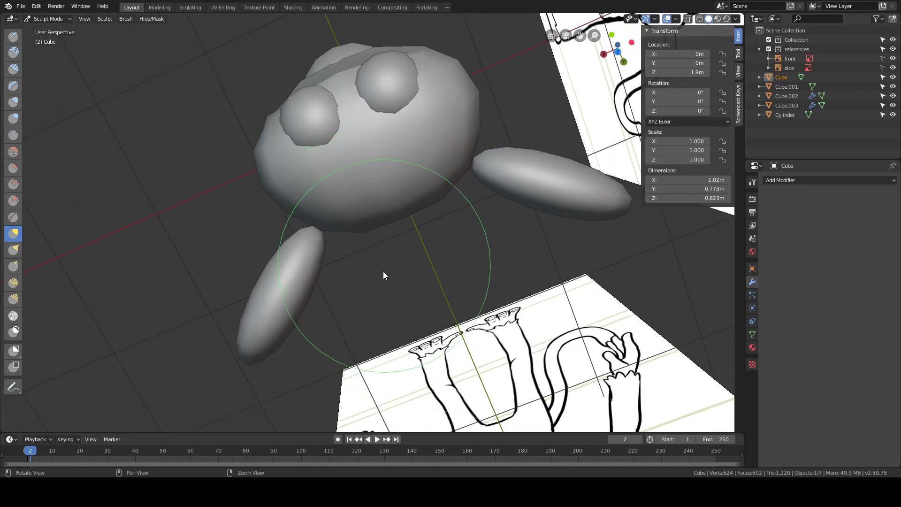
pyautogui.moveTo(384, 275)
pyautogui.mouseDown(button='middle')
pyautogui.moveTo(372, 276)
pyautogui.moveTo(376, 251)
pyautogui.moveTo(384, 263)
pyautogui.moveTo(375, 255)
pyautogui.mouseUp(button='middle')
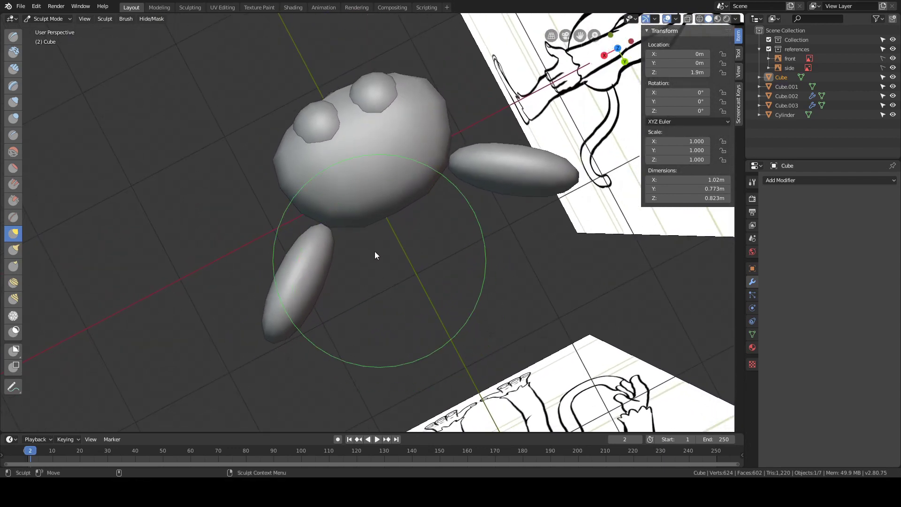
pyautogui.moveTo(375, 255)
pyautogui.mouseDown()
pyautogui.moveTo(356, 220)
pyautogui.moveTo(354, 227)
pyautogui.moveTo(384, 221)
pyautogui.moveTo(342, 226)
pyautogui.moveTo(316, 213)
pyautogui.moveTo(350, 235)
pyautogui.moveTo(388, 227)
pyautogui.moveTo(358, 243)
pyautogui.mouseUp()
pyautogui.moveTo(357, 241)
pyautogui.mouseDown(button='middle')
pyautogui.moveTo(374, 178)
pyautogui.moveTo(396, 219)
pyautogui.moveTo(373, 229)
pyautogui.moveTo(384, 229)
pyautogui.mouseUp(button='middle')
pyautogui.moveTo(384, 230)
pyautogui.mouseDown()
pyautogui.moveTo(395, 210)
pyautogui.moveTo(368, 229)
pyautogui.mouseUp()
pyautogui.moveTo(368, 230)
pyautogui.mouseDown(button='middle')
pyautogui.moveTo(324, 191)
pyautogui.moveTo(341, 222)
pyautogui.moveTo(381, 242)
pyautogui.moveTo(369, 266)
pyautogui.mouseUp(button='middle')
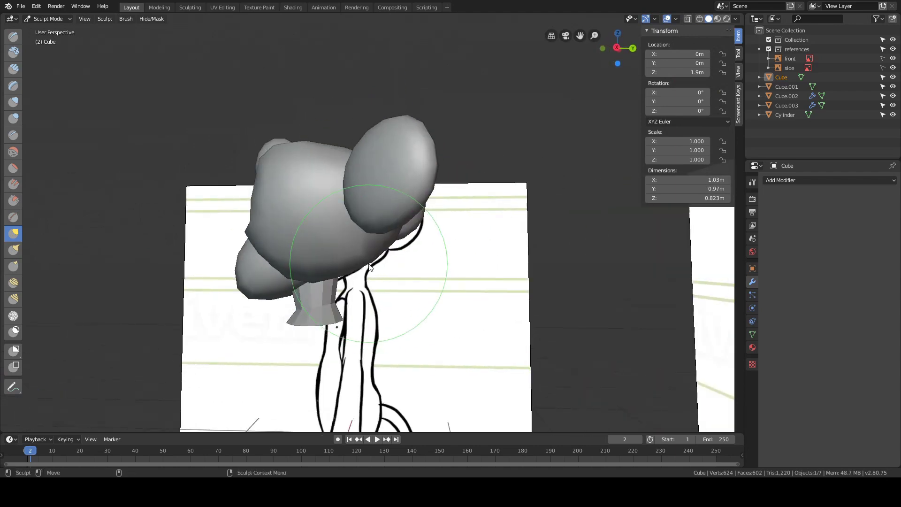
# Shrink the Grab brush and, viewed from above, pull the front of the head forward below and between the brow bulges.
pyautogui.moveTo(362, 217)
pyautogui.mouseDown(button='middle')
pyautogui.moveTo(392, 280)
pyautogui.moveTo(410, 240)
pyautogui.moveTo(386, 183)
pyautogui.moveTo(394, 130)
pyautogui.mouseUp(button='middle')
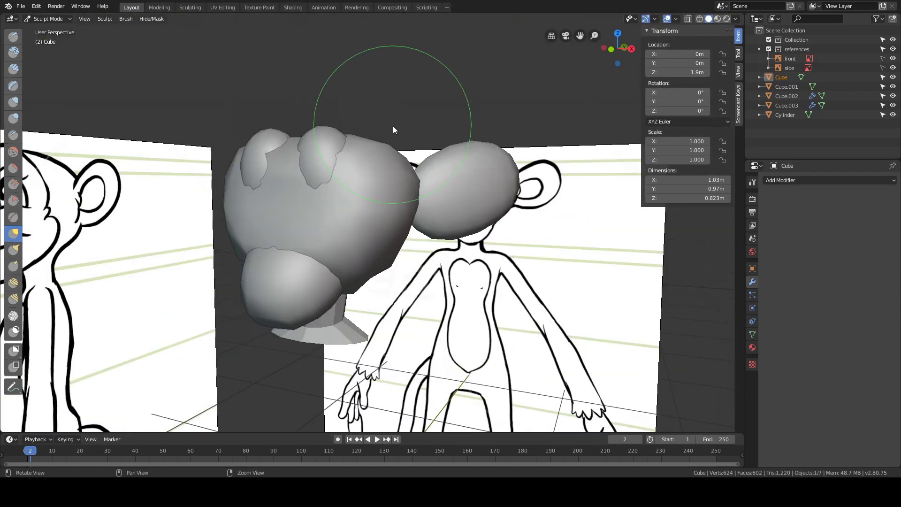
pyautogui.moveTo(318, 164)
pyautogui.mouseDown(button='middle')
pyautogui.moveTo(246, 153)
pyautogui.moveTo(315, 155)
pyautogui.moveTo(300, 182)
pyautogui.moveTo(330, 246)
pyautogui.moveTo(333, 274)
pyautogui.mouseUp(button='middle')
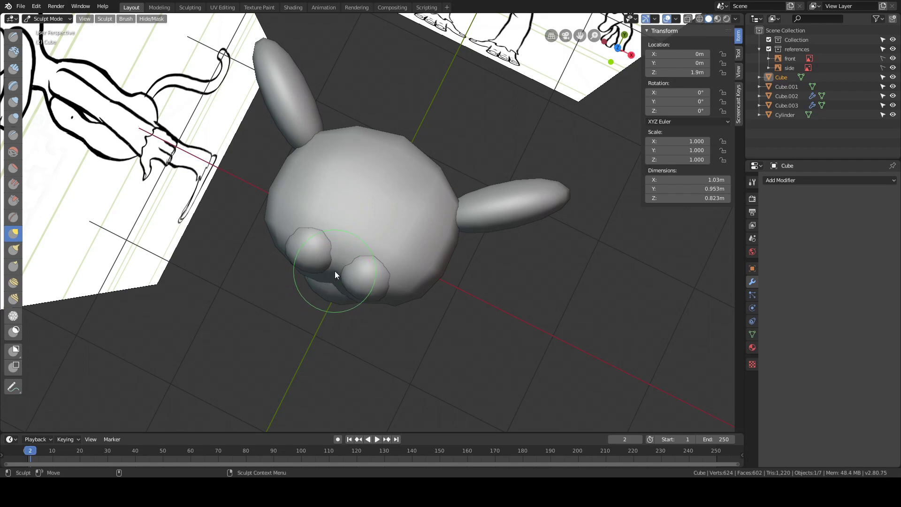
pyautogui.moveTo(334, 271)
pyautogui.mouseDown(button='middle')
pyautogui.moveTo(334, 229)
pyautogui.moveTo(313, 191)
pyautogui.moveTo(314, 285)
pyautogui.moveTo(322, 277)
pyautogui.mouseUp(button='middle')
pyautogui.moveTo(322, 277); pyautogui.dragTo(326, 289)
pyautogui.moveTo(325, 289); pyautogui.dragTo(319, 256, button='middle')
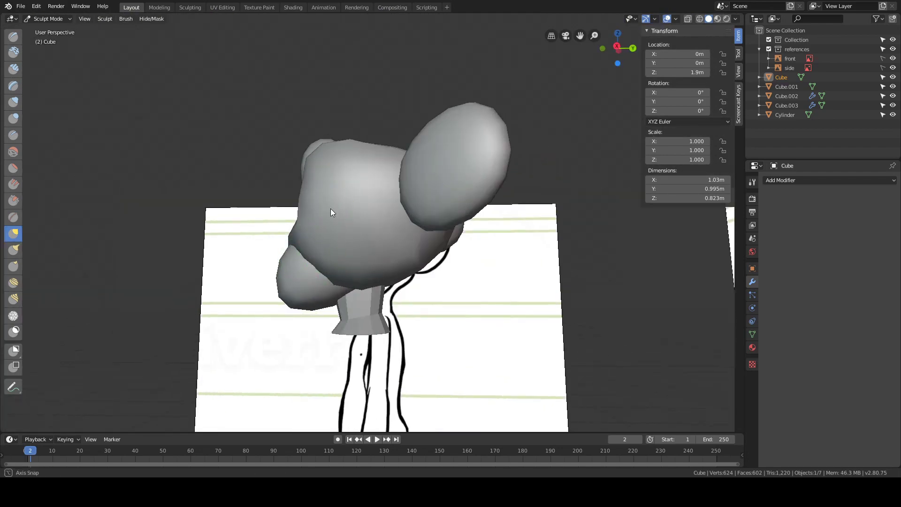
pyautogui.moveTo(331, 209); pyautogui.dragTo(349, 213, button='middle')
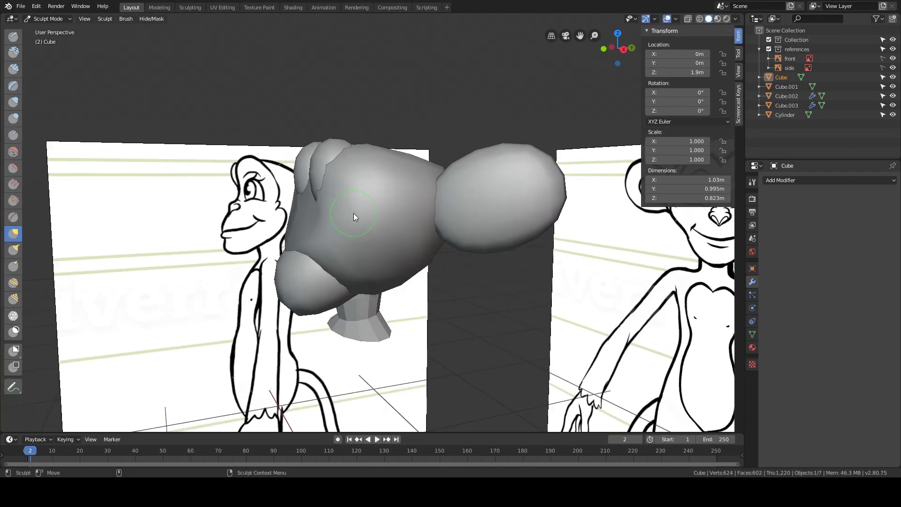
# Sculpt the muzzle in the front view, pulling its lower sides inward toward the drawn chin outline with the Grab brush.
pyautogui.press('`')
pyautogui.click(334, 198)
pyautogui.hotkey('ctrl', 'Tab')
pyautogui.click(346, 235)
pyautogui.hotkey('alt', 'z')
pyautogui.click(368, 276)
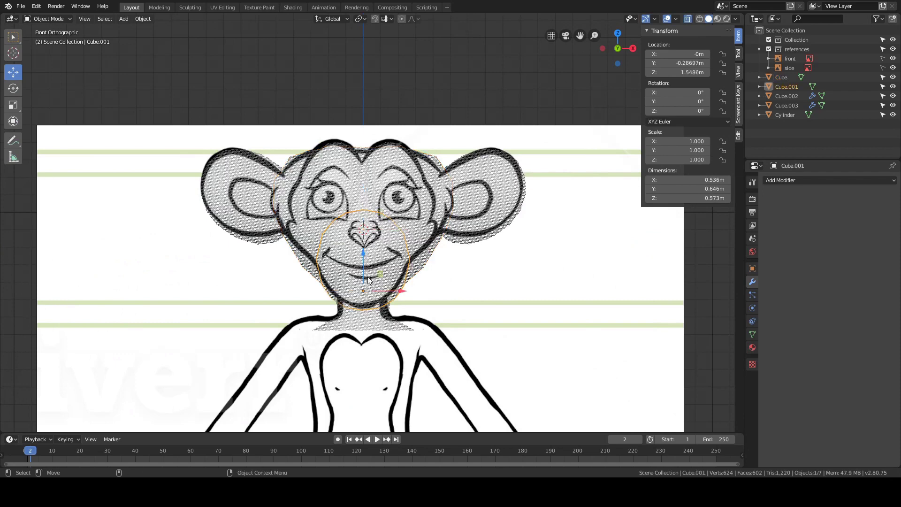
pyautogui.press('Tab')
pyautogui.press('f')
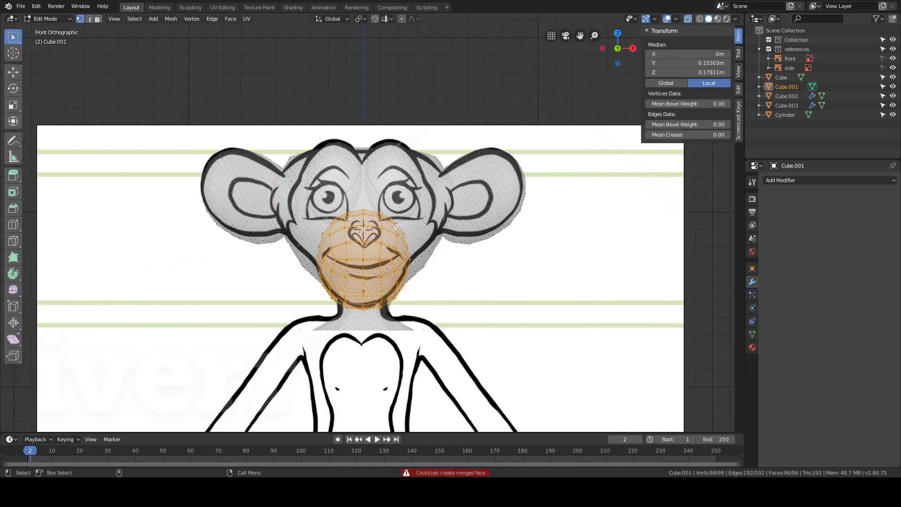
pyautogui.hotkey('ctrl', 'Tab')
pyautogui.click(401, 293)
pyautogui.hotkey('alt', 'z')
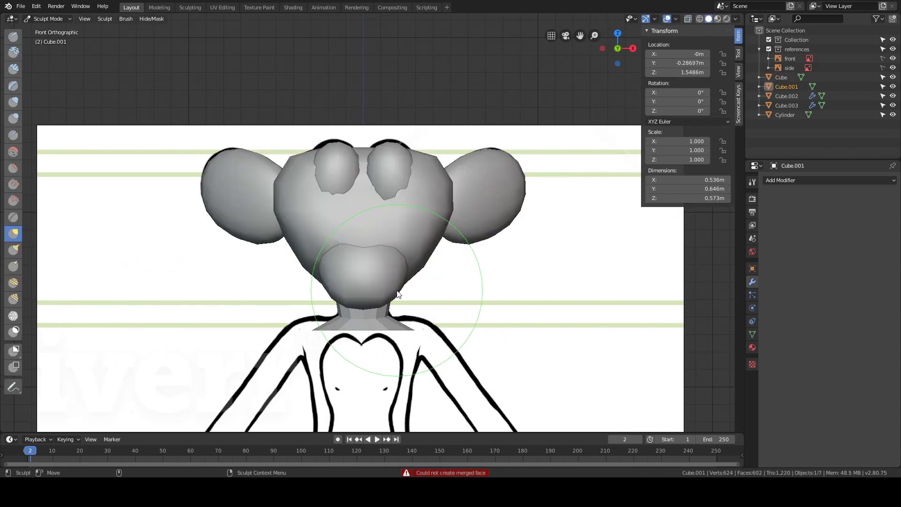
pyautogui.hotkey('alt', 'z')
pyautogui.moveTo(393, 294); pyautogui.dragTo(406, 267)
pyautogui.hotkey('alt', 'z')
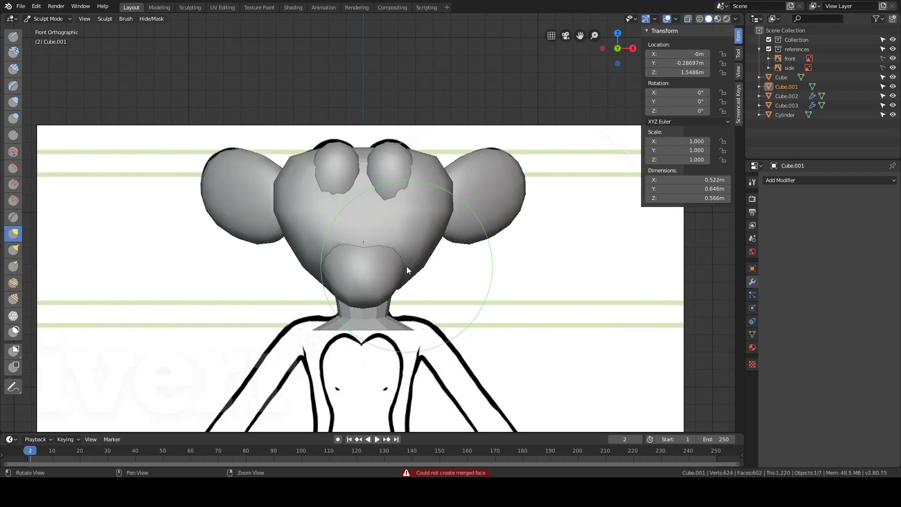
# Widen the muzzle by pulling its upper sides outward past the drawn smile to the cheeks, comparing with X-ray on and off.
pyautogui.hotkey('alt', 'z')
pyautogui.hotkey('alt', 'z')
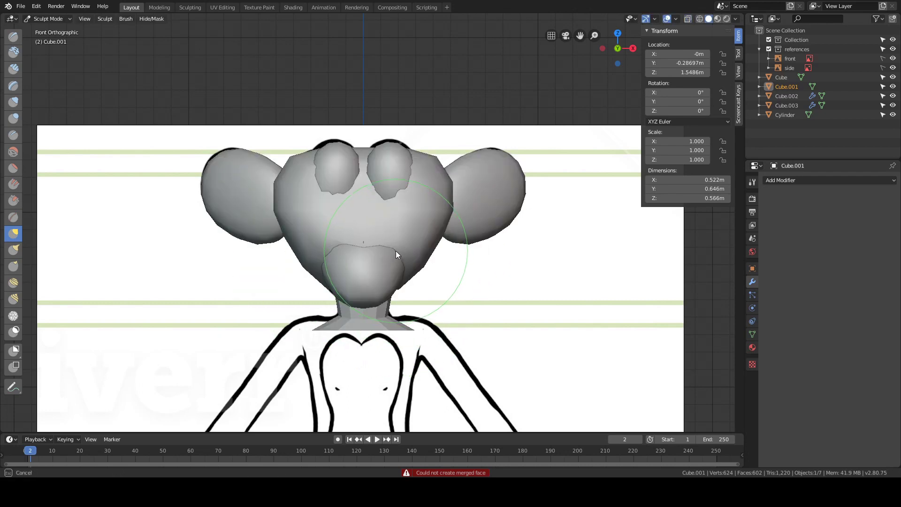
pyautogui.moveTo(396, 250); pyautogui.dragTo(418, 255)
pyautogui.hotkey('alt', 'z')
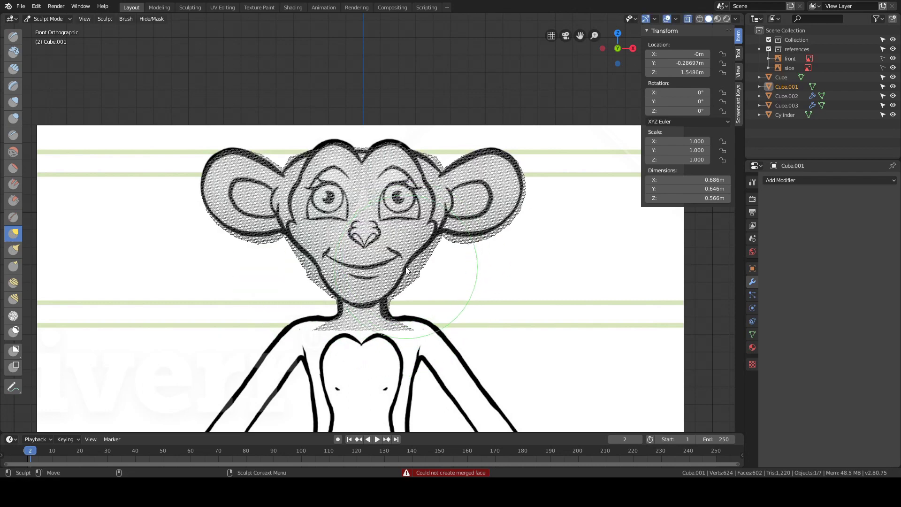
pyautogui.hotkey('alt', 'z')
pyautogui.hotkey('alt', 'z')
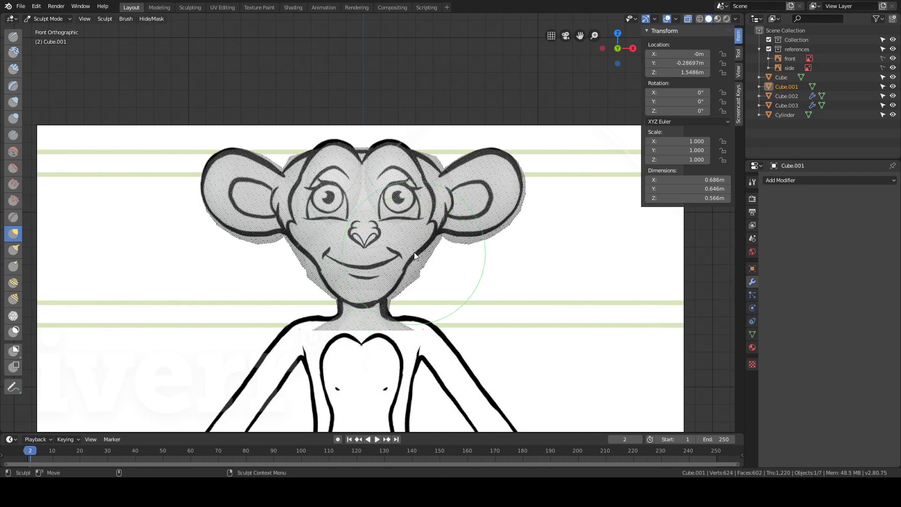
pyautogui.hotkey('alt', 'z')
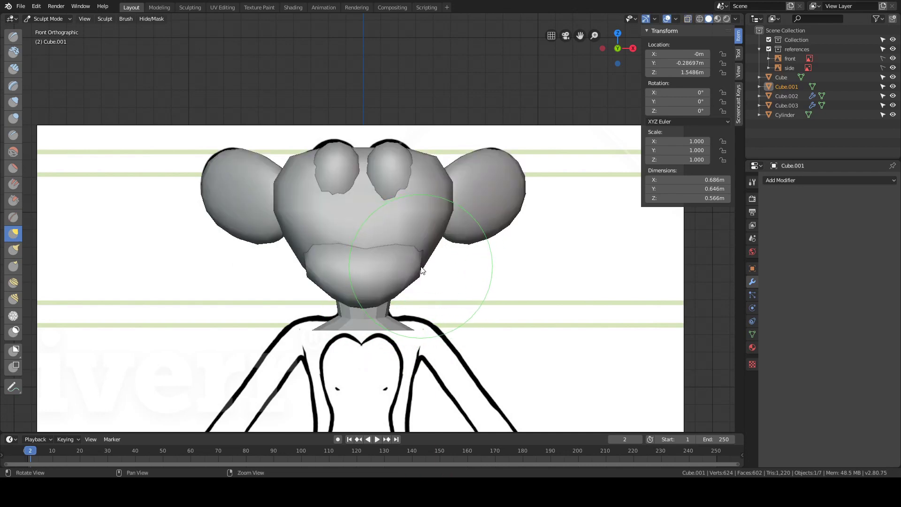
# Resize the Grab brush and pull the muzzle's widened sides inward toward the drawn cheek outline.
pyautogui.hotkey('alt', 'z')
pyautogui.press('f')
pyautogui.click(427, 268)
pyautogui.moveTo(426, 268)
pyautogui.mouseDown()
pyautogui.moveTo(412, 266)
pyautogui.moveTo(419, 263)
pyautogui.mouseUp()
pyautogui.hotkey('ctrl', 'Tab')
pyautogui.click(420, 259)
pyautogui.hotkey('ctrl', 'Tab')
pyautogui.press('f')
pyautogui.click(401, 264)
# Check the muzzle's outline in Object Mode, readjust the Grab brush, and push the muzzle's sides further in to the drawn jawline.
pyautogui.hotkey('ctrl', 'Tab')
pyautogui.click(354, 267)
pyautogui.click(398, 272)
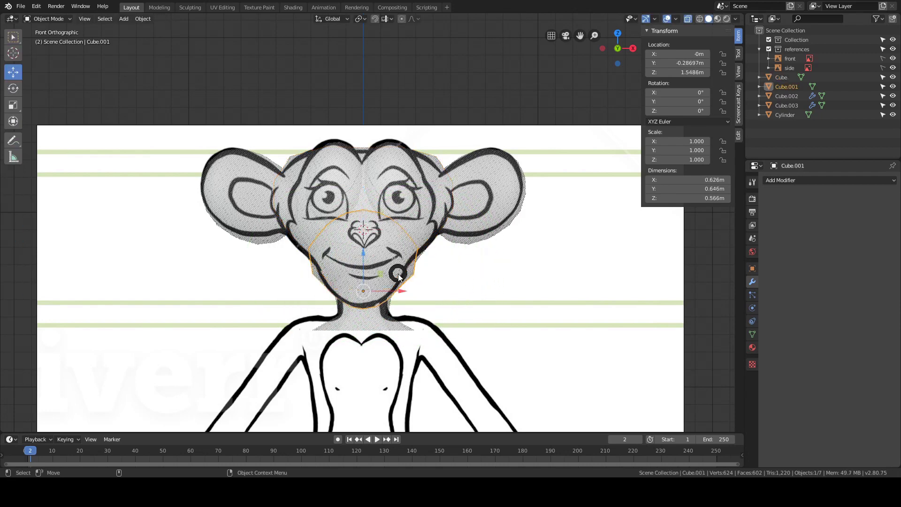
pyautogui.hotkey('ctrl', 'Tab')
pyautogui.click(406, 313)
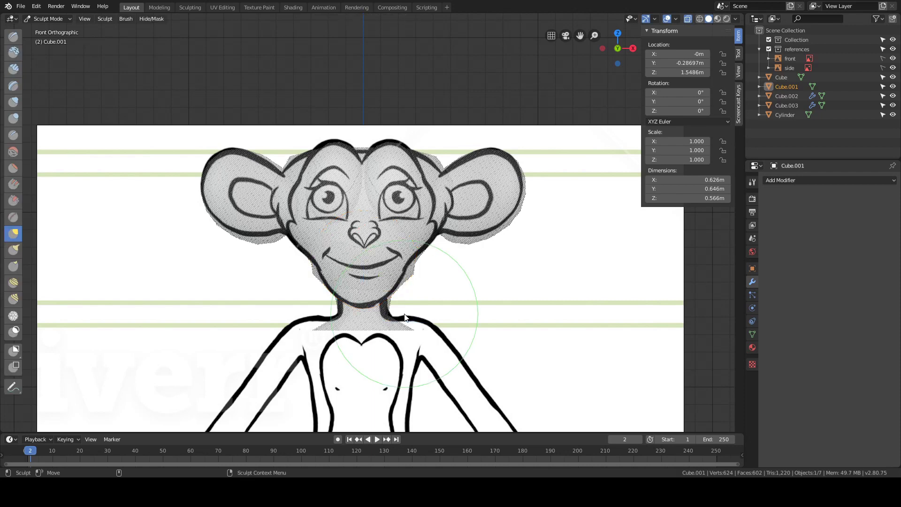
pyautogui.press('f')
pyautogui.click(412, 276)
pyautogui.press('f')
pyautogui.click(379, 271)
pyautogui.moveTo(411, 272); pyautogui.dragTo(411, 272)
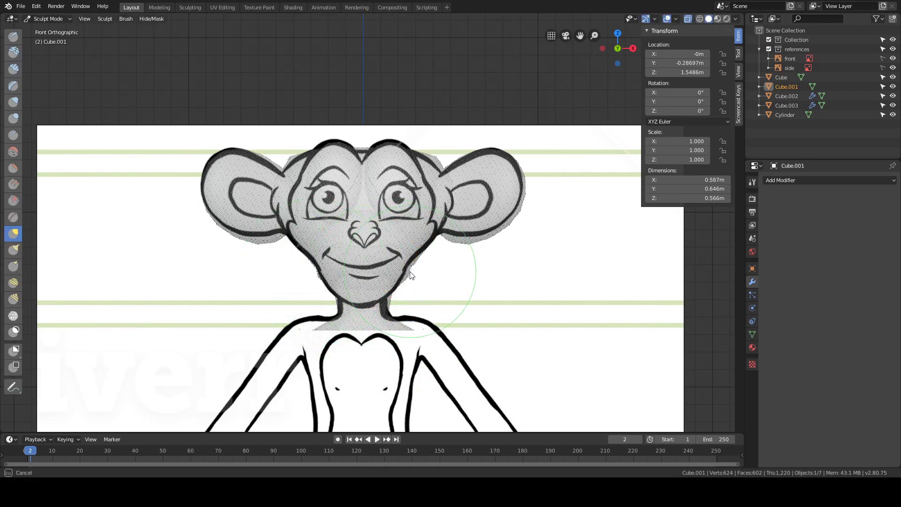
# Orbit around the muzzle, refine its side with a Grab stroke, and return to Object Mode.
pyautogui.moveTo(400, 260)
pyautogui.mouseDown(button='middle')
pyautogui.moveTo(374, 259)
pyautogui.moveTo(408, 257)
pyautogui.moveTo(281, 264)
pyautogui.mouseUp(button='middle')
pyautogui.moveTo(281, 264); pyautogui.dragTo(292, 249)
pyautogui.moveTo(304, 249)
pyautogui.mouseDown(button='middle')
pyautogui.moveTo(345, 242)
pyautogui.moveTo(317, 233)
pyautogui.moveTo(384, 245)
pyautogui.moveTo(397, 235)
pyautogui.mouseUp(button='middle')
pyautogui.hotkey('ctrl', 'Tab')
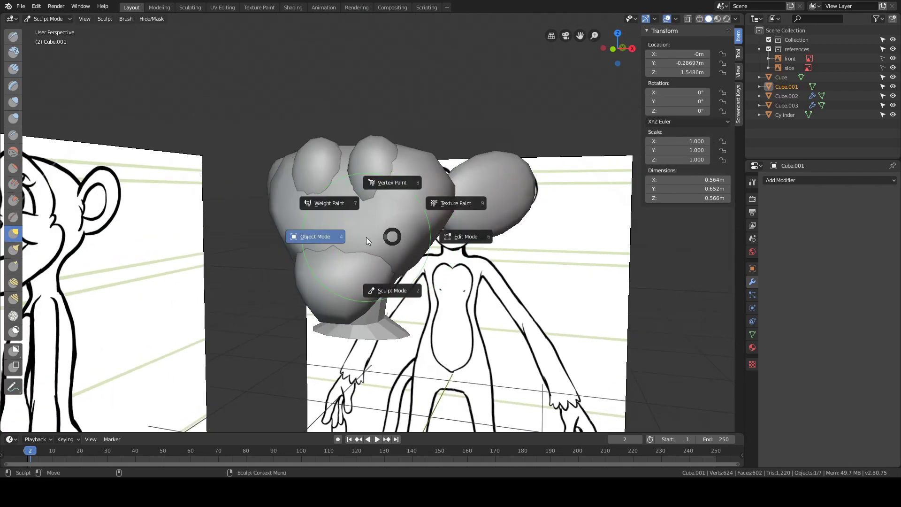
pyautogui.click(366, 237)
# Select the brow bulges and reshape their front with a resized Grab brush over the side drawing, using X-ray.
pyautogui.click(368, 166)
pyautogui.press('`')
pyautogui.click(418, 167)
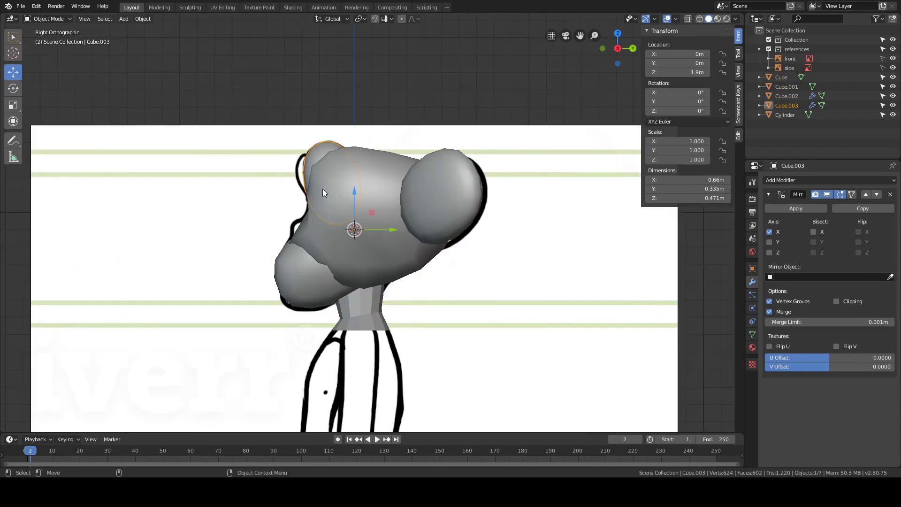
pyautogui.hotkey('alt', 'z')
pyautogui.keyDown('shift'); pyautogui.moveTo(326, 182); pyautogui.dragTo(346, 193, button='middle'); pyautogui.keyUp('shift')
pyautogui.scroll(3, 346, 196)
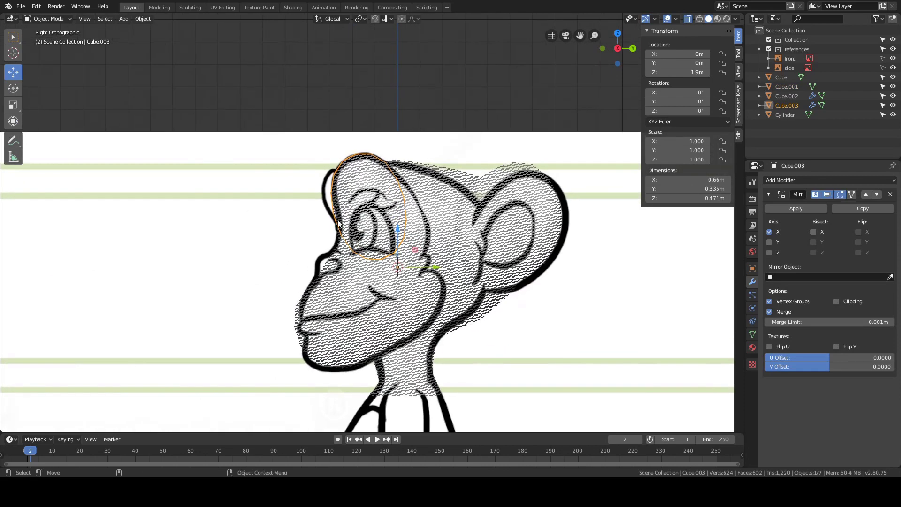
pyautogui.click(339, 213)
pyautogui.click(341, 167)
pyautogui.hotkey('ctrl', 'Tab')
pyautogui.click(345, 197)
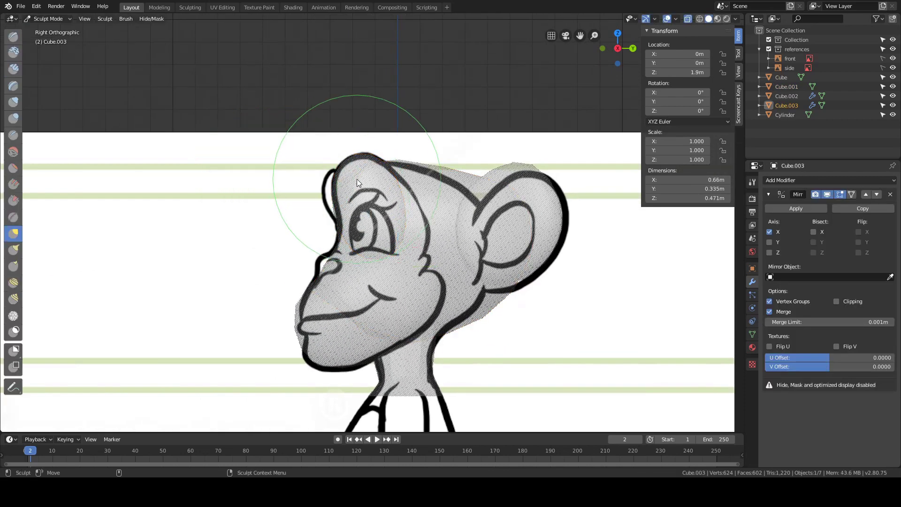
pyautogui.press('f')
pyautogui.click(350, 171)
pyautogui.moveTo(341, 188)
pyautogui.mouseDown()
pyautogui.moveTo(408, 199)
pyautogui.moveTo(401, 225)
pyautogui.mouseUp()
# Raise the tops of the brow bulges slightly in front view with a resized Grab brush.
pyautogui.press('`')
pyautogui.click(383, 192)
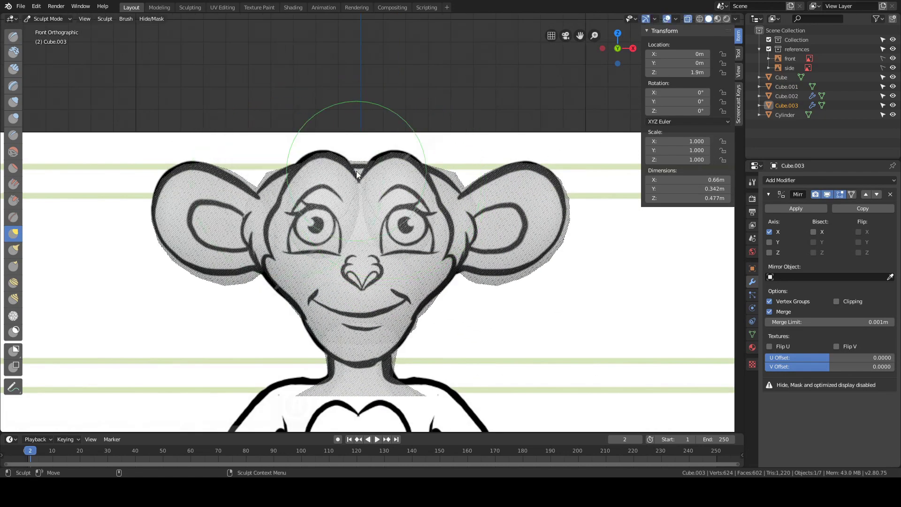
pyautogui.hotkey('alt', 'z')
pyautogui.hotkey('alt', 'z')
pyautogui.press('f')
pyautogui.click(409, 161)
pyautogui.moveTo(382, 165); pyautogui.dragTo(379, 159)
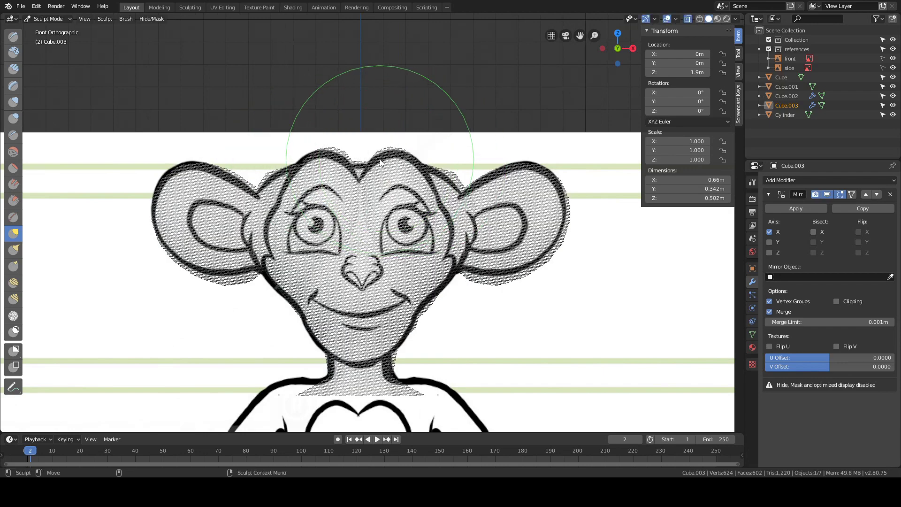
pyautogui.hotkey('alt', 'z')
# Pull the outer sides of the brow bulges outward with the Grab brush and check them against the side drawing.
pyautogui.press('f')
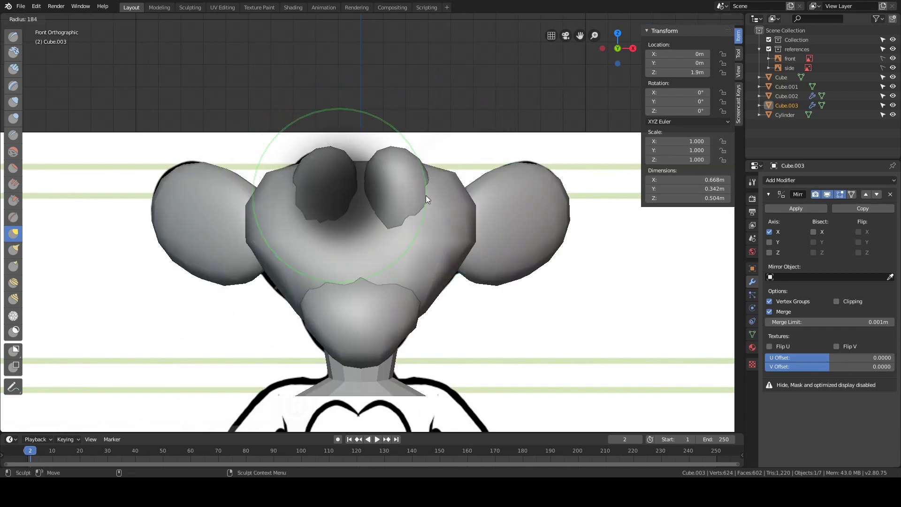
pyautogui.click(420, 193)
pyautogui.hotkey('alt', 'z')
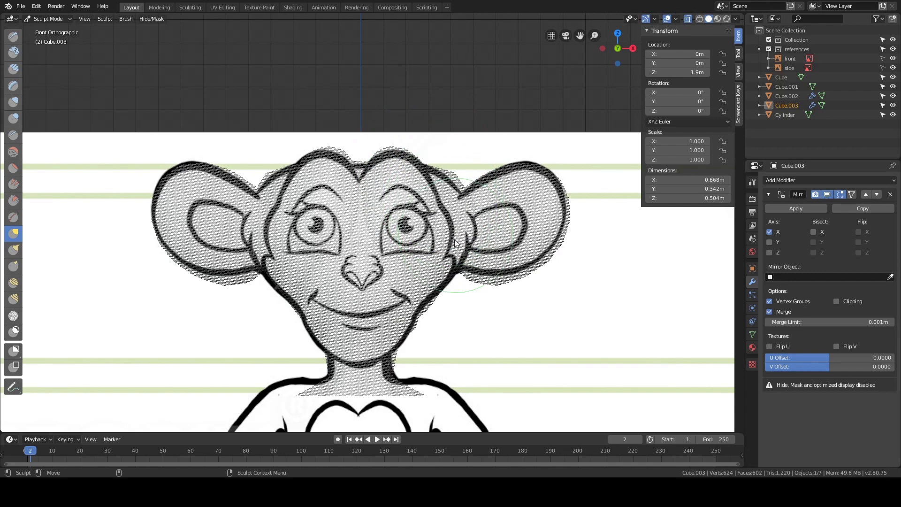
pyautogui.hotkey('alt', 'z')
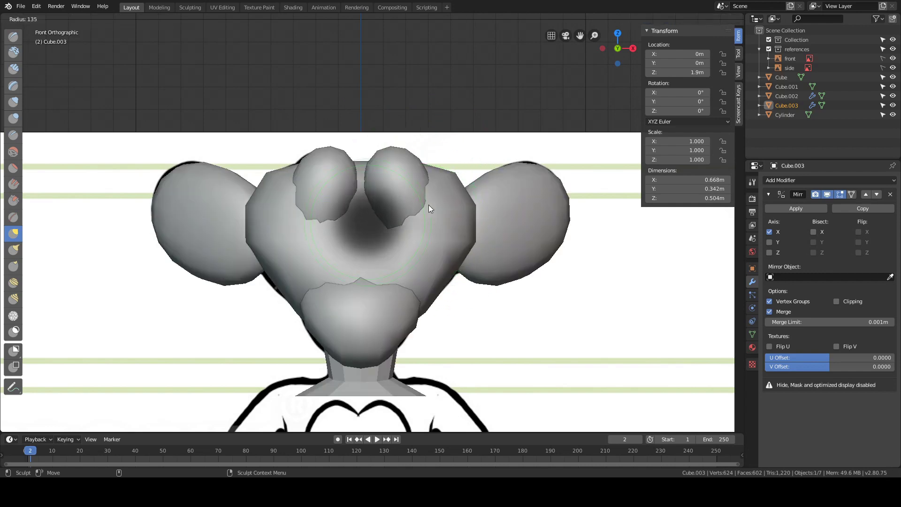
pyautogui.moveTo(420, 201); pyautogui.dragTo(425, 200)
pyautogui.moveTo(444, 197); pyautogui.dragTo(359, 202, button='middle')
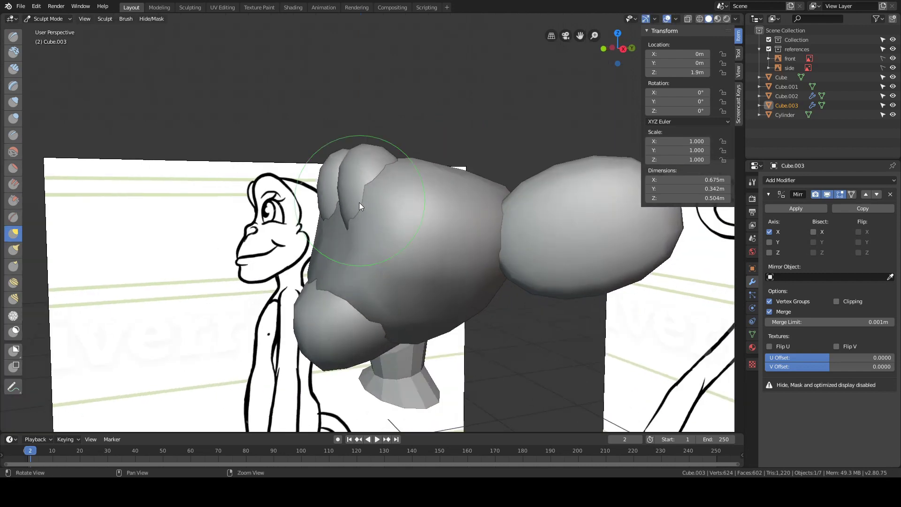
pyautogui.press('`')
pyautogui.click(424, 206)
pyautogui.hotkey('alt', 'z')
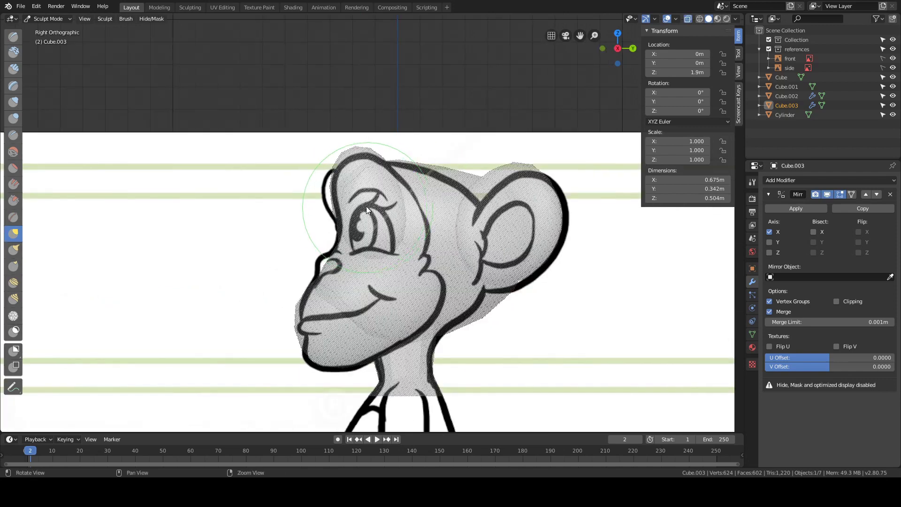
pyautogui.hotkey('alt', 'z')
# Switch to sculpting the head and push its front surface back around the brow bulges in side view.
pyautogui.hotkey('ctrl', 'Tab')
pyautogui.click(331, 234)
pyautogui.click(350, 230)
pyautogui.hotkey('ctrl', 'Tab')
pyautogui.click(350, 246)
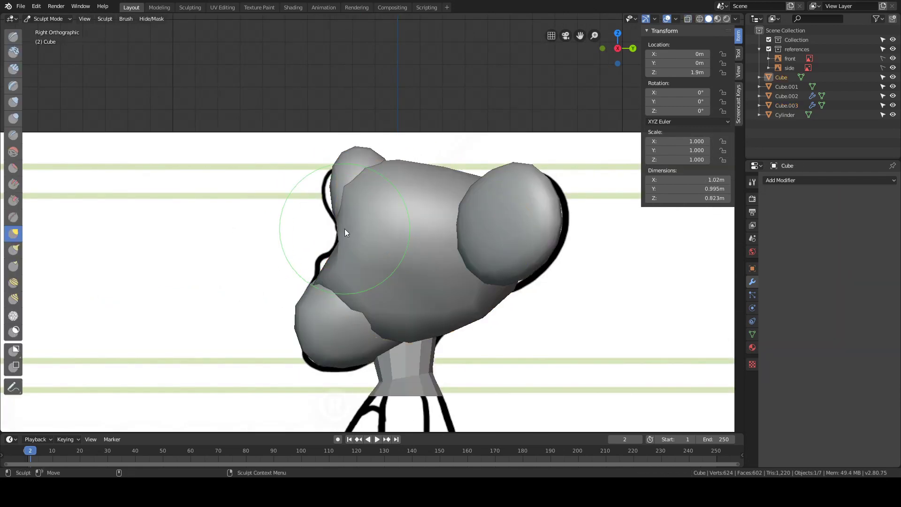
pyautogui.press('f')
pyautogui.click(331, 230)
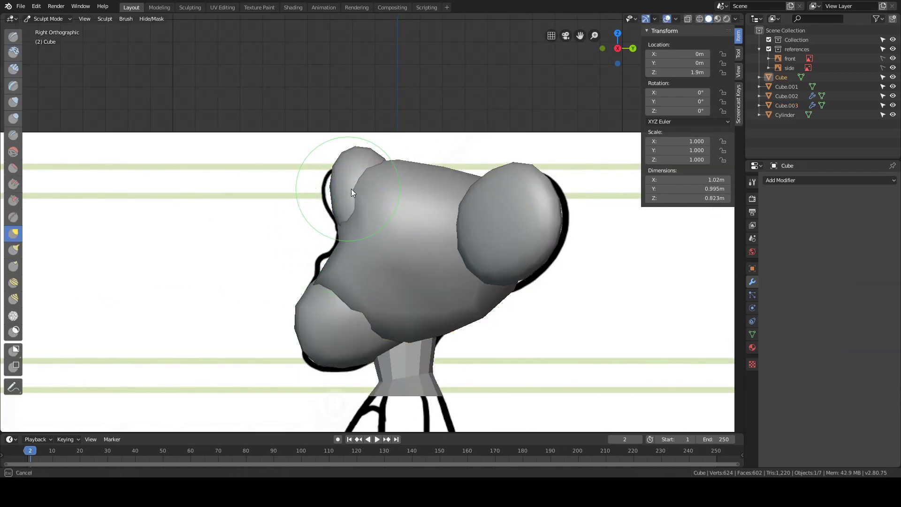
pyautogui.press('f')
pyautogui.press('Escape')
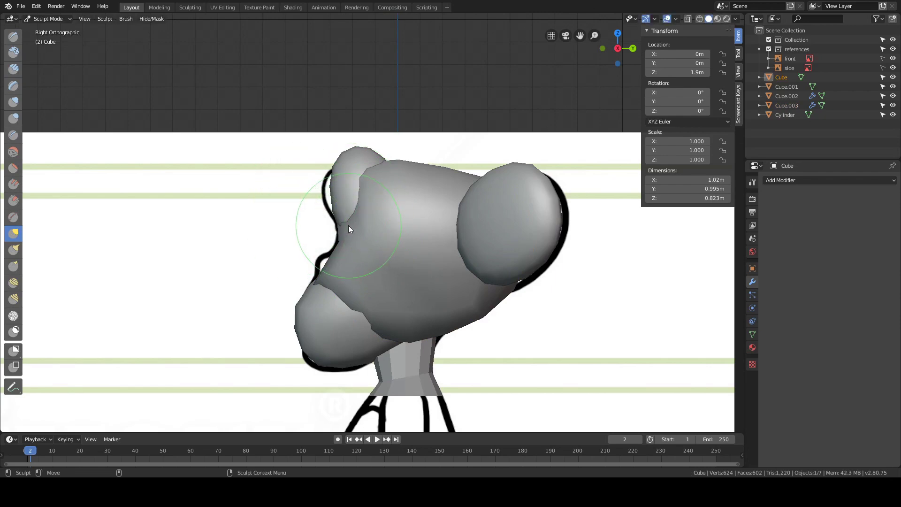
# Compare the brow bulges with the drawn side and front outlines in Object Mode, with X-ray on and off.
pyautogui.hotkey('ctrl', 'Tab')
pyautogui.click(328, 209)
pyautogui.click(340, 200)
pyautogui.hotkey('alt', 'z')
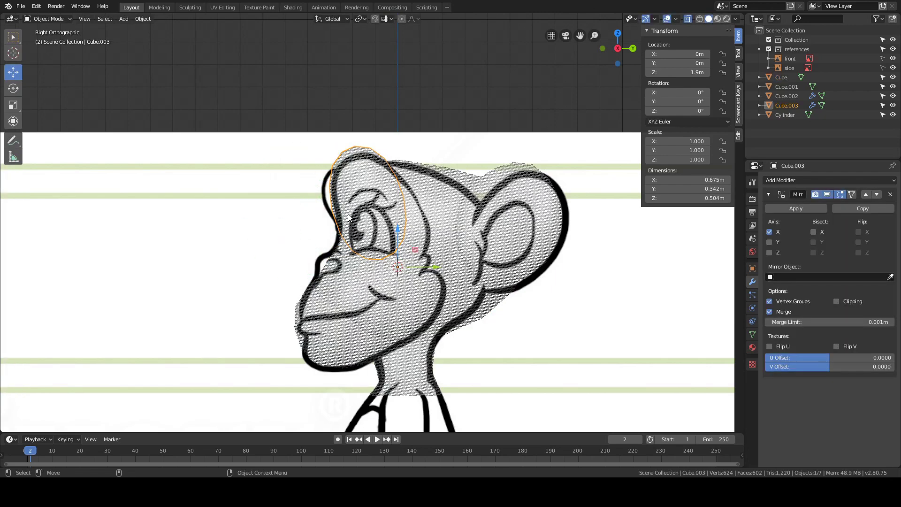
pyautogui.hotkey('alt', 'z')
pyautogui.hotkey('ctrl', 'Tab')
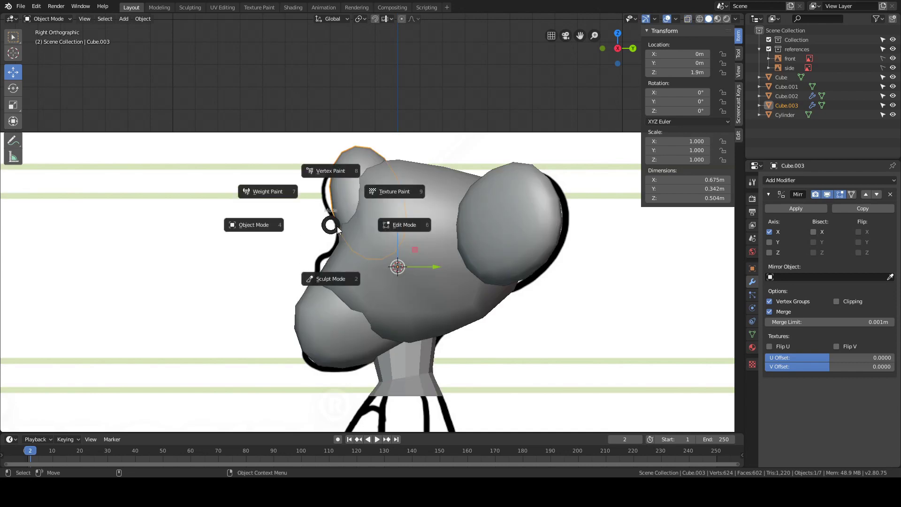
pyautogui.press('Escape')
pyautogui.press('`')
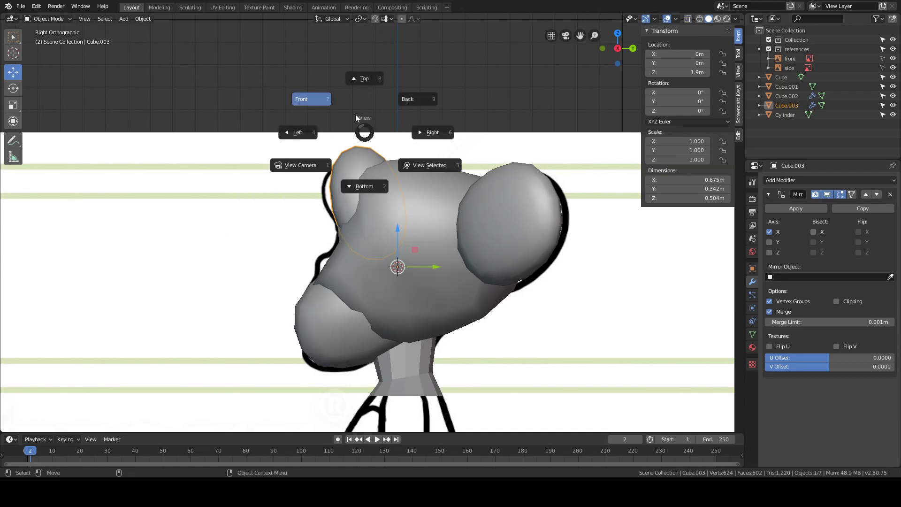
pyautogui.click(356, 114)
pyautogui.hotkey('alt', 'z')
pyautogui.hotkey('alt', 'z')
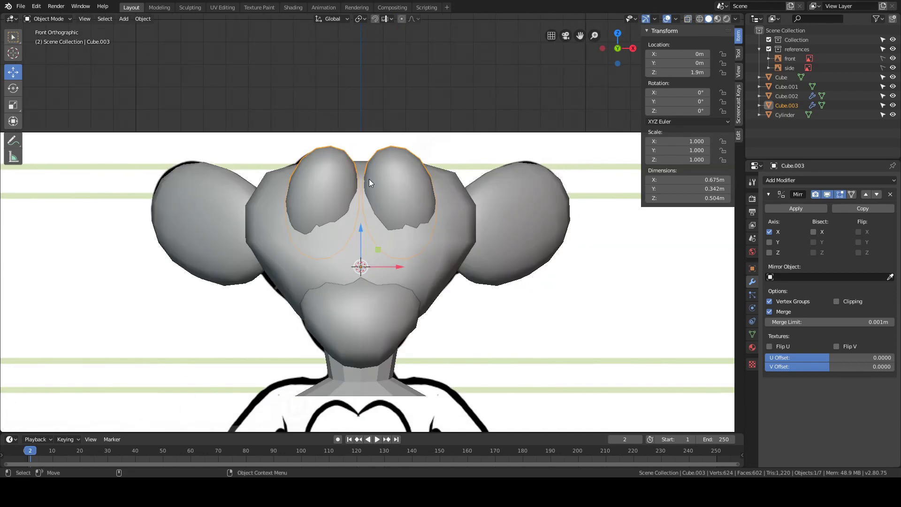
pyautogui.hotkey('alt', 'z')
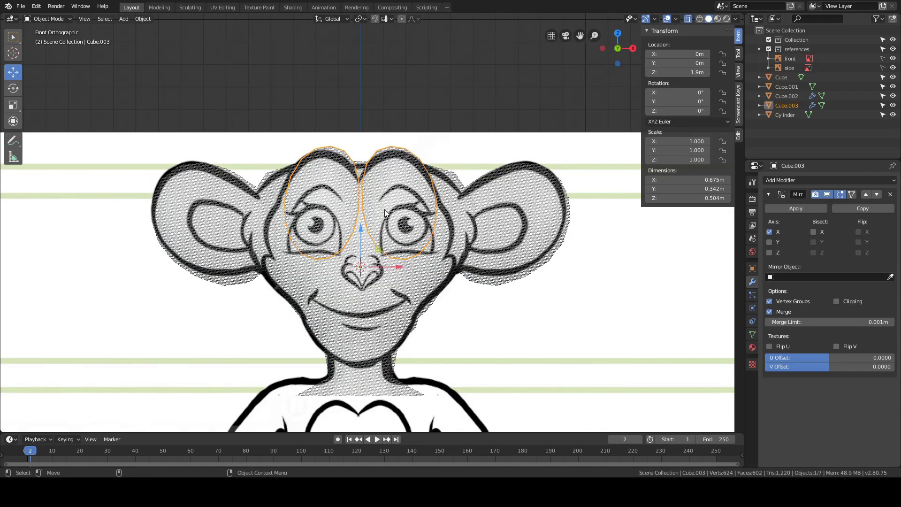
pyautogui.hotkey('alt', 'z')
pyautogui.hotkey('alt', 'z')
# Select the ears and Grab their bottom, outer and top edges to fit the drawn front outline.
pyautogui.keyDown('shift'); pyautogui.moveTo(383, 251); pyautogui.dragTo(313, 181, button='middle'); pyautogui.keyUp('shift')
pyautogui.click(451, 167)
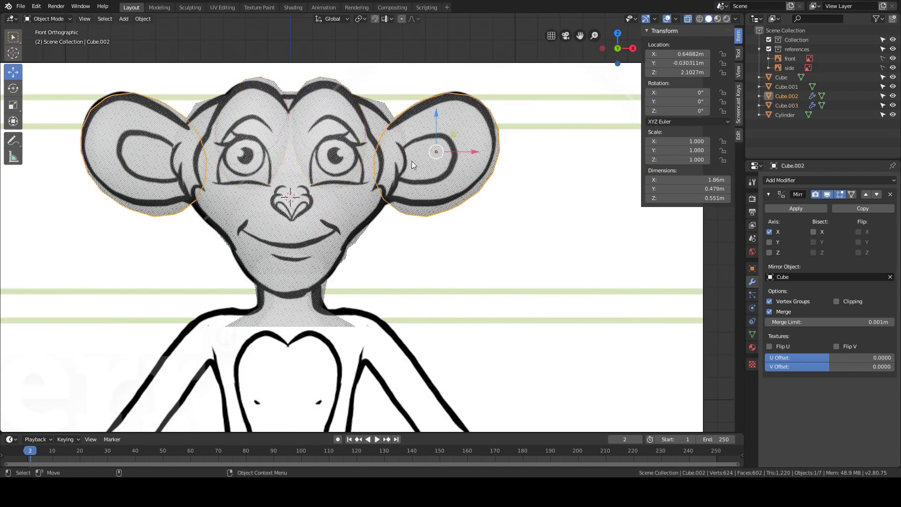
pyautogui.moveTo(417, 184)
pyautogui.keyDown('shift'); pyautogui.mouseDown(button='middle')
pyautogui.moveTo(432, 218)
pyautogui.moveTo(424, 236)
pyautogui.mouseUp(button='middle'); pyautogui.keyUp('shift')
pyautogui.hotkey('ctrl', 'Tab')
pyautogui.click(430, 230)
pyautogui.press('f')
pyautogui.click(464, 257)
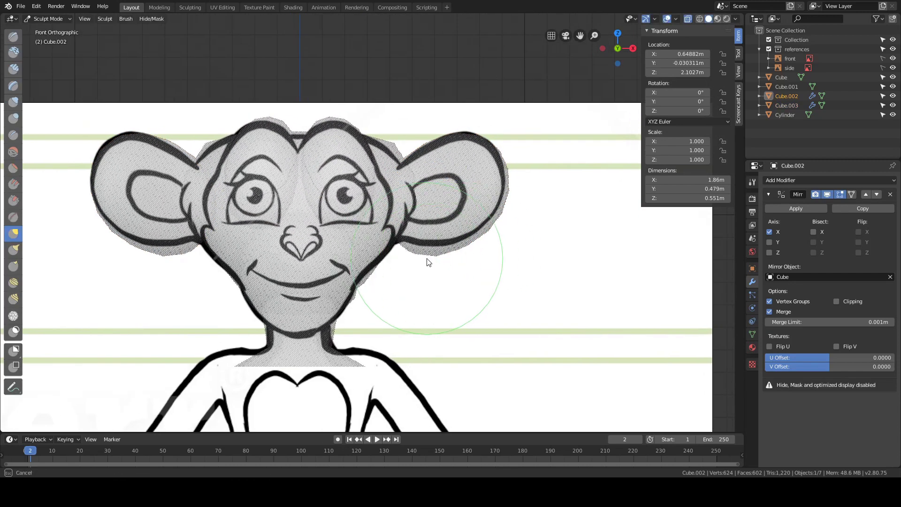
pyautogui.moveTo(426, 259); pyautogui.dragTo(428, 248)
pyautogui.moveTo(501, 212); pyautogui.dragTo(498, 207)
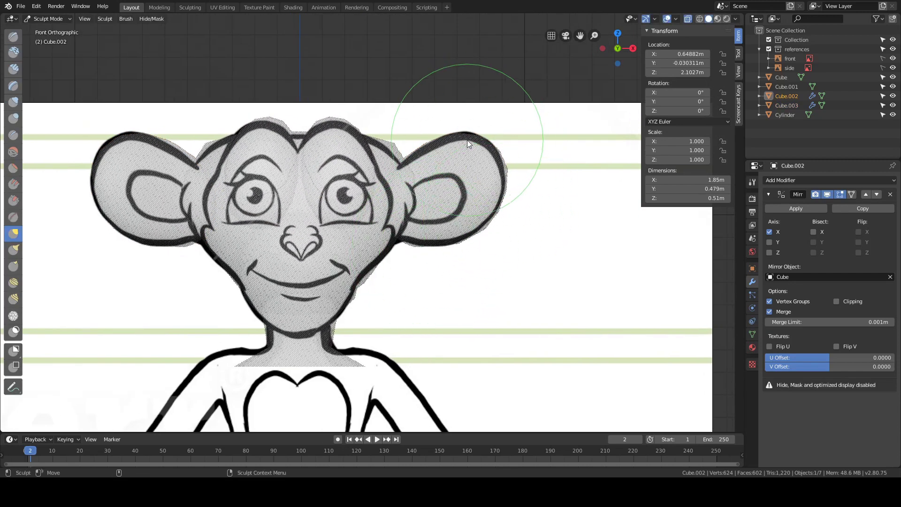
pyautogui.moveTo(471, 141); pyautogui.dragTo(465, 136)
# Resize the Grab brush and pull the ear's upper front edge back toward the drawn side outline.
pyautogui.press('`')
pyautogui.click(479, 150)
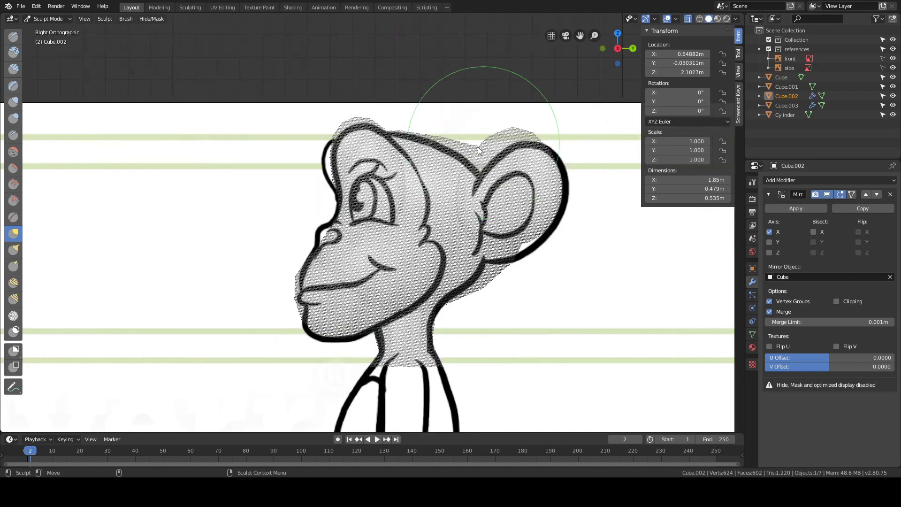
pyautogui.press('f')
pyautogui.click(519, 160)
pyautogui.moveTo(483, 159); pyautogui.dragTo(507, 160)
# Pull the ear's rear and lower edges outward to the drawn side outline, checking with X-ray on and off.
pyautogui.keyDown('shift'); pyautogui.moveTo(518, 182); pyautogui.dragTo(475, 179, button='middle'); pyautogui.keyUp('shift')
pyautogui.press('f')
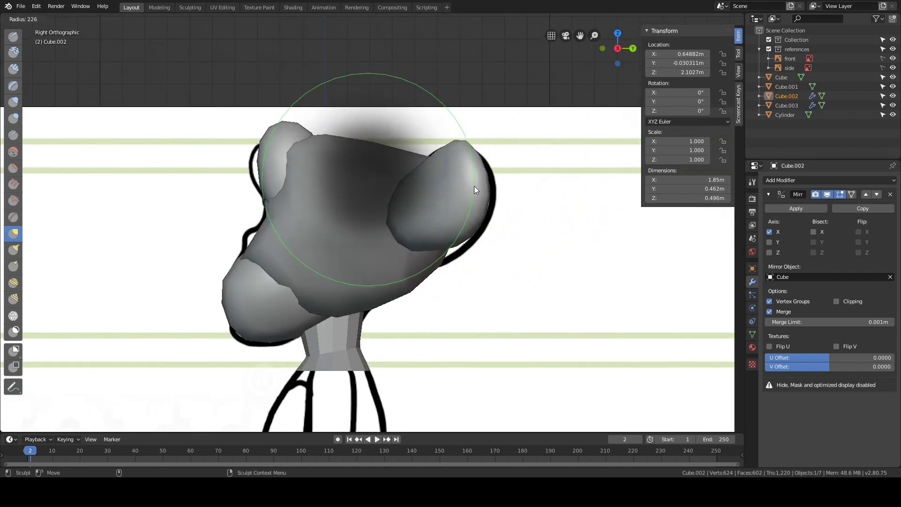
pyautogui.click(465, 187)
pyautogui.moveTo(480, 181); pyautogui.dragTo(485, 182)
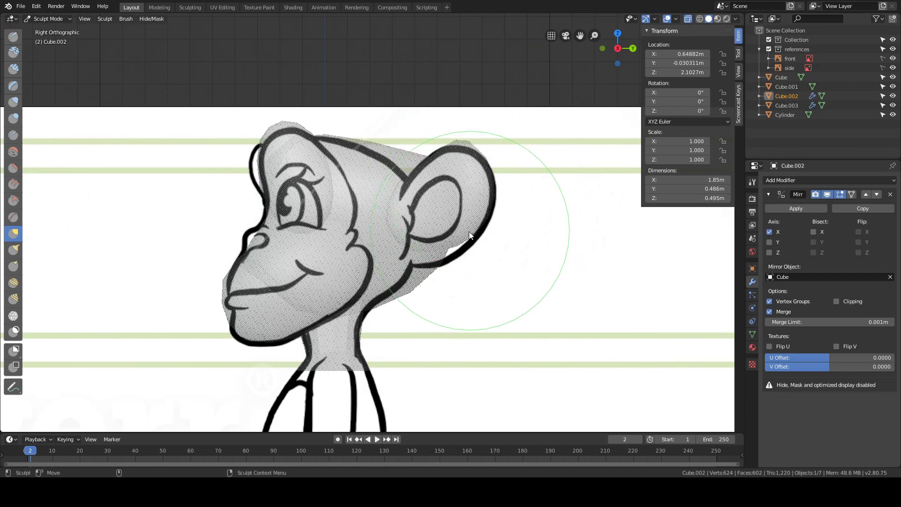
pyautogui.moveTo(458, 236); pyautogui.dragTo(461, 243)
pyautogui.hotkey('alt', 'z')
pyautogui.press('f')
pyautogui.click(410, 248)
pyautogui.hotkey('alt', 'z')
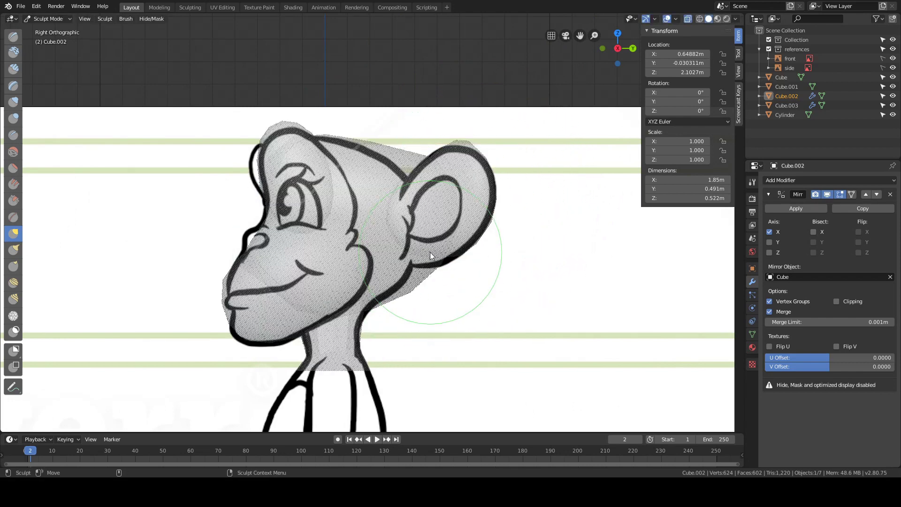
pyautogui.hotkey('alt', 'z')
# Hide the head object and pull the ear's lower front edge down to the drawn outline in X-ray.
pyautogui.hotkey('ctrl', 'Tab')
pyautogui.click(394, 258)
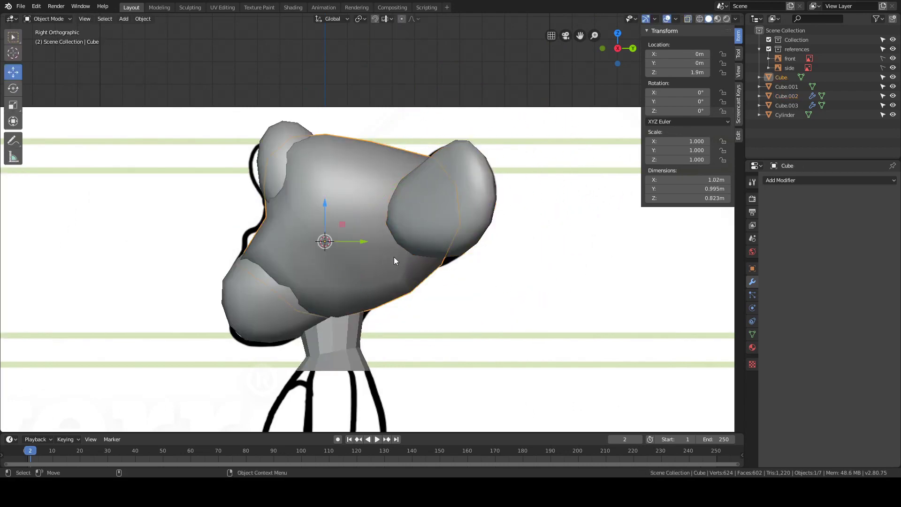
pyautogui.press('h')
pyautogui.click(437, 242)
pyautogui.hotkey('alt', 'z')
pyautogui.hotkey('ctrl', 'Tab')
pyautogui.click(424, 253)
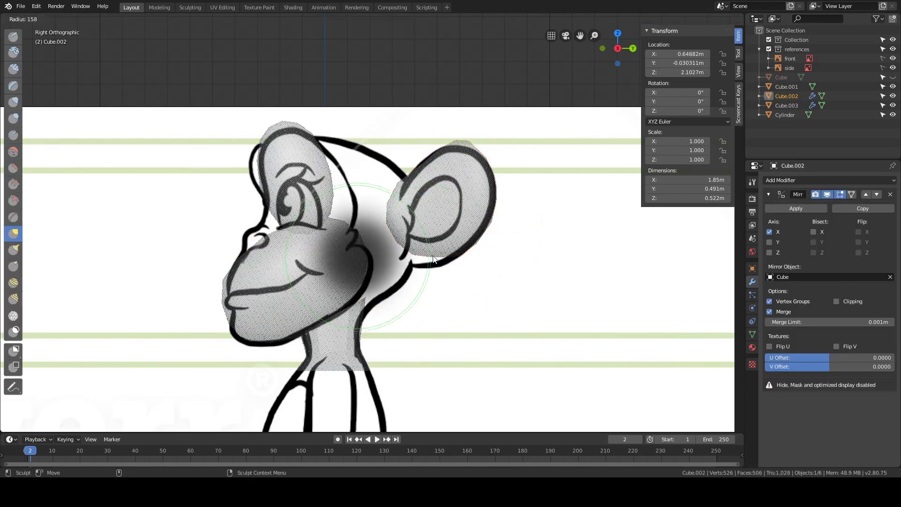
pyautogui.moveTo(412, 254); pyautogui.dragTo(411, 261)
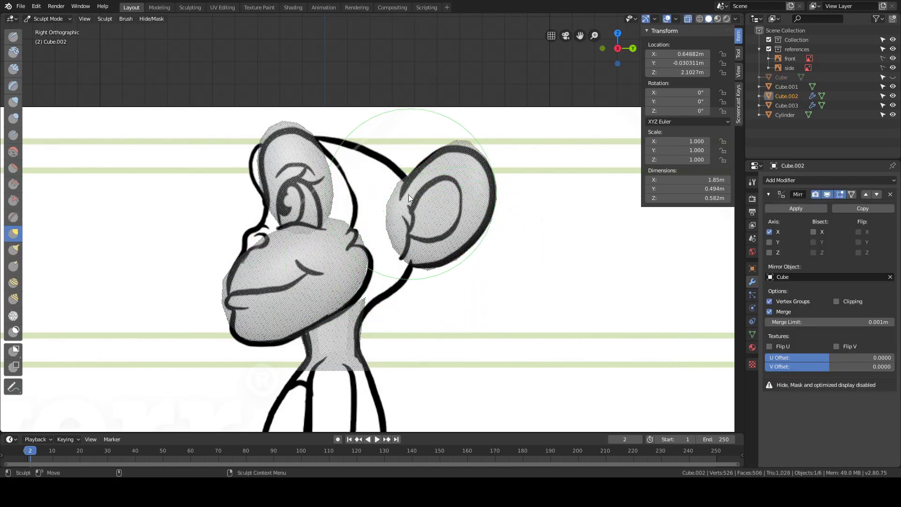
# Shrink the Grab brush, lower the ear's top edge toward the drawn outline, and return to Object Mode.
pyautogui.press('f')
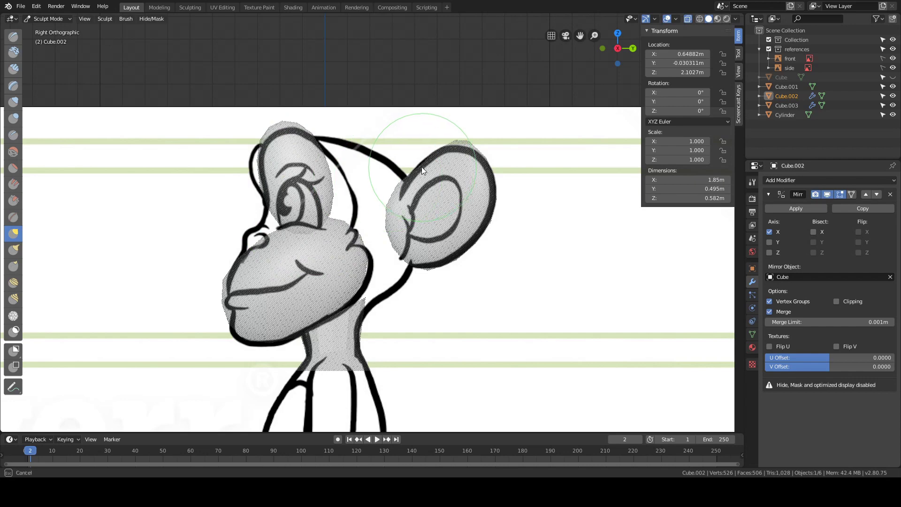
pyautogui.moveTo(468, 143); pyautogui.dragTo(466, 149)
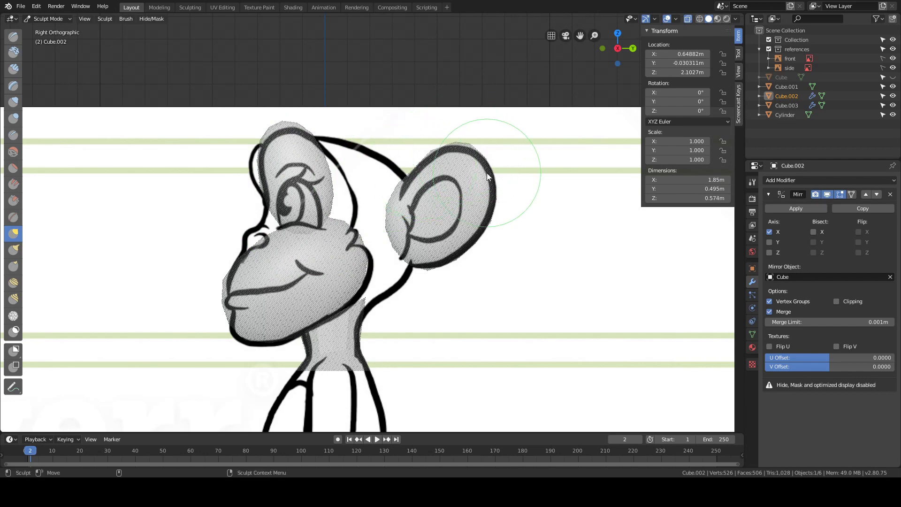
pyautogui.hotkey('ctrl', 'Tab')
pyautogui.click(379, 250)
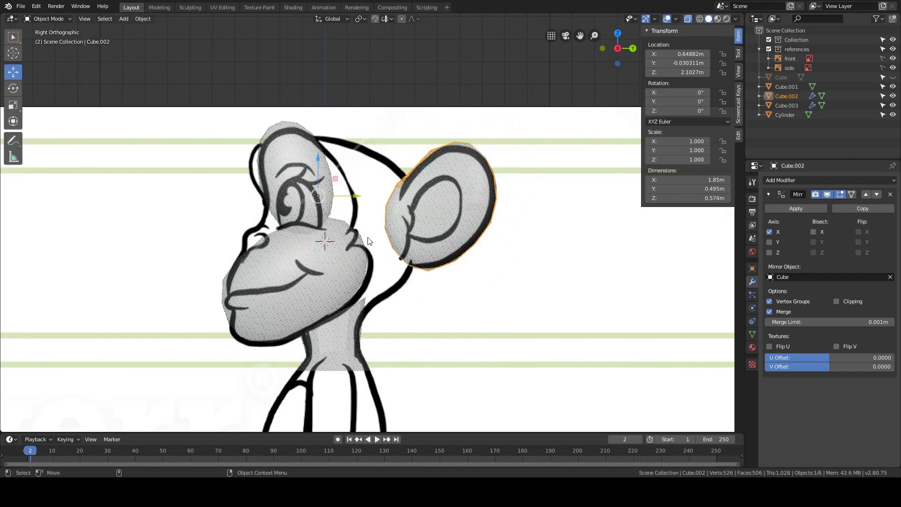
# Unhide the head, clear the selection, and inspect the complete head and ears from several angles.
pyautogui.hotkey('alt', 'h')
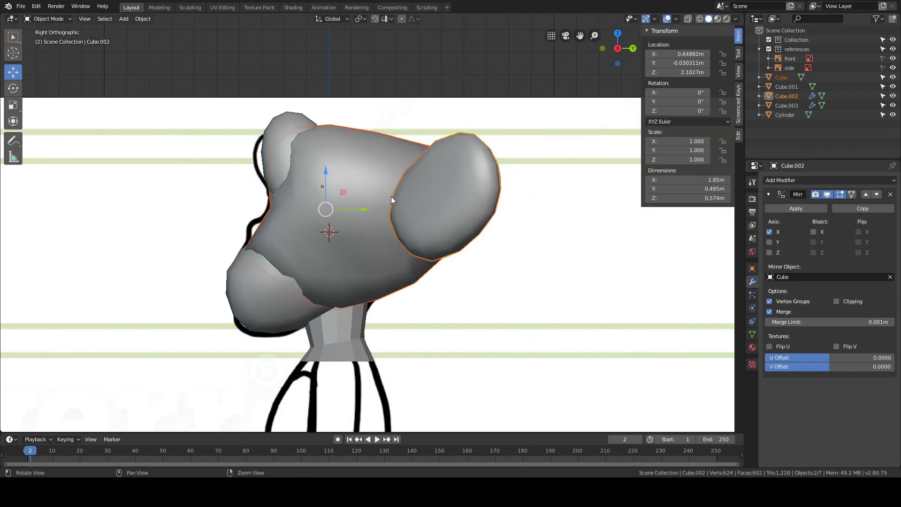
pyautogui.hotkey('alt', 'a')
pyautogui.moveTo(371, 82); pyautogui.dragTo(308, 243, button='middle')
pyautogui.scroll(-6, 314, 225)
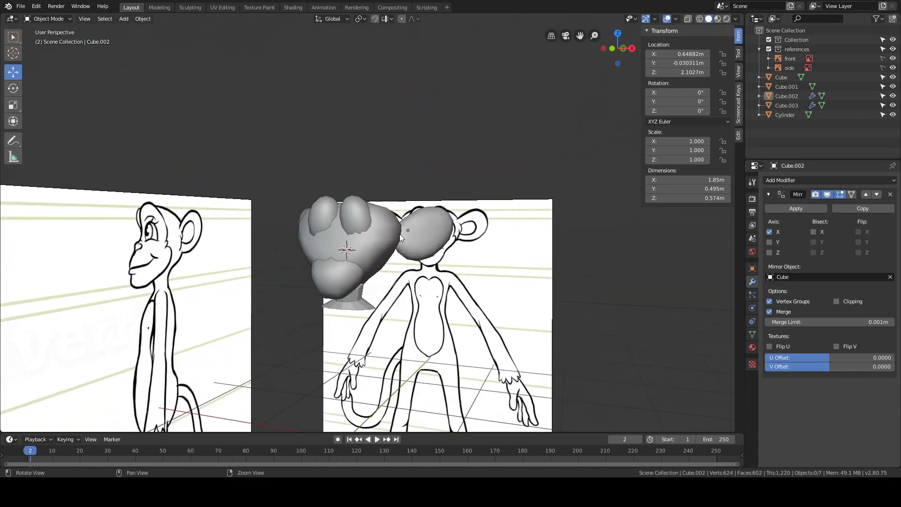
pyautogui.moveTo(399, 234); pyautogui.dragTo(379, 185, button='middle')
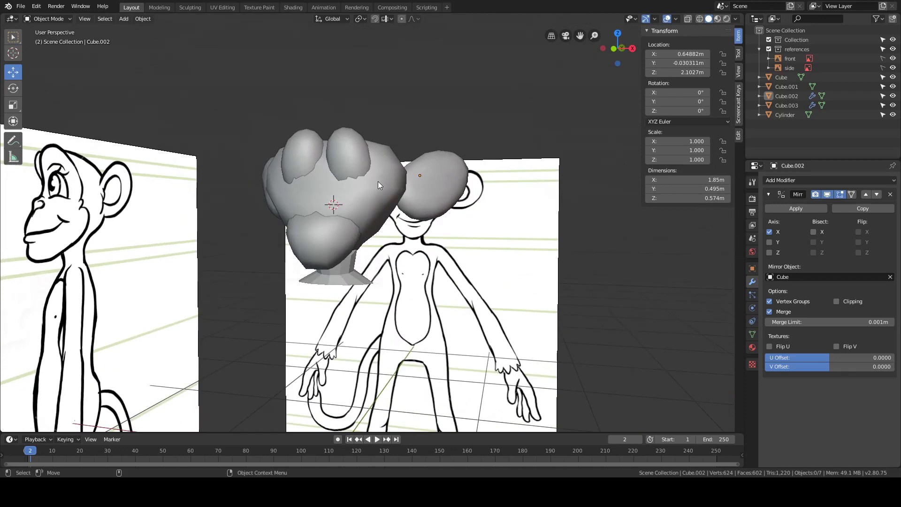
pyautogui.moveTo(358, 134); pyautogui.dragTo(449, 178, button='middle')
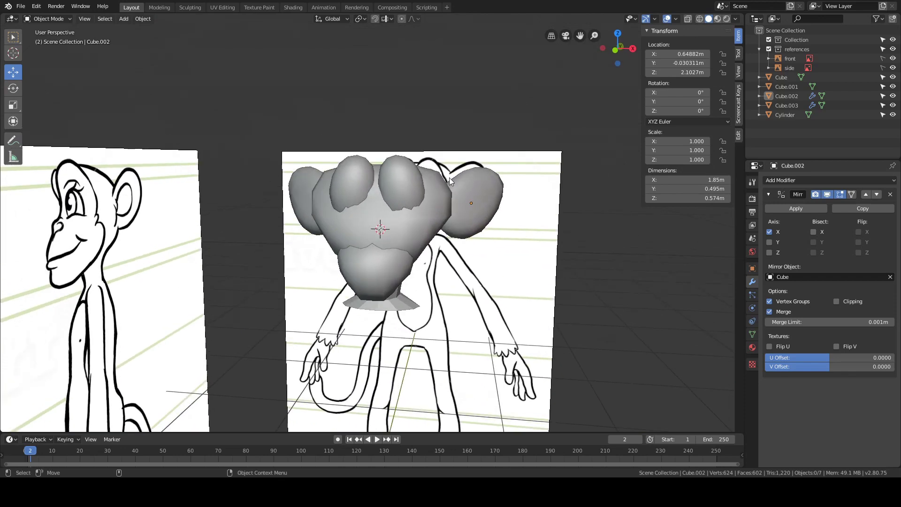
# Bring up the Bool Tool operations and inspect the head, muzzle, brow bulges and ears from several angles.
pyautogui.click(739, 136)
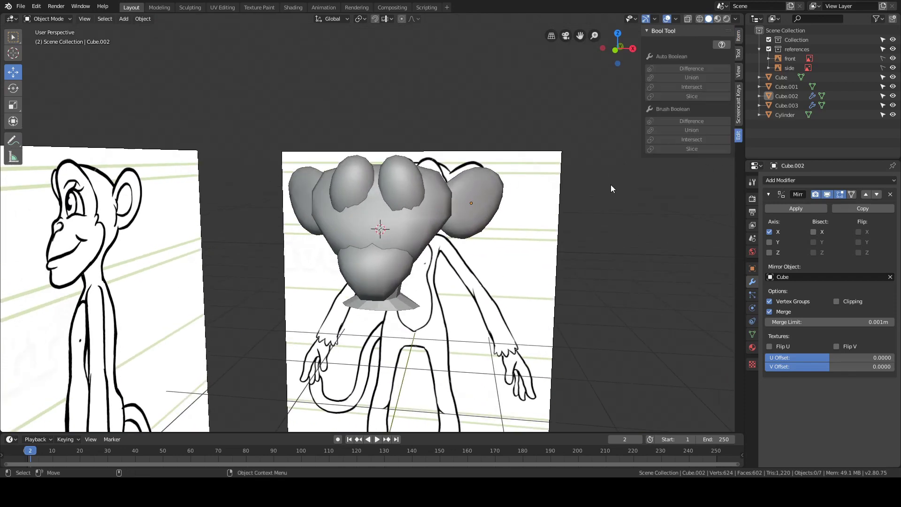
pyautogui.keyDown('shift'); pyautogui.moveTo(509, 152); pyautogui.dragTo(548, 168, button='middle'); pyautogui.keyUp('shift')
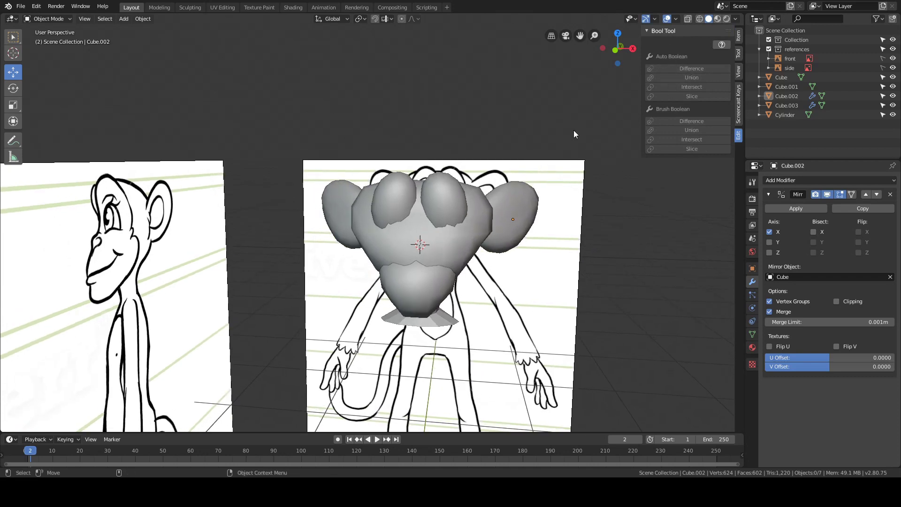
pyautogui.click(36, 6)
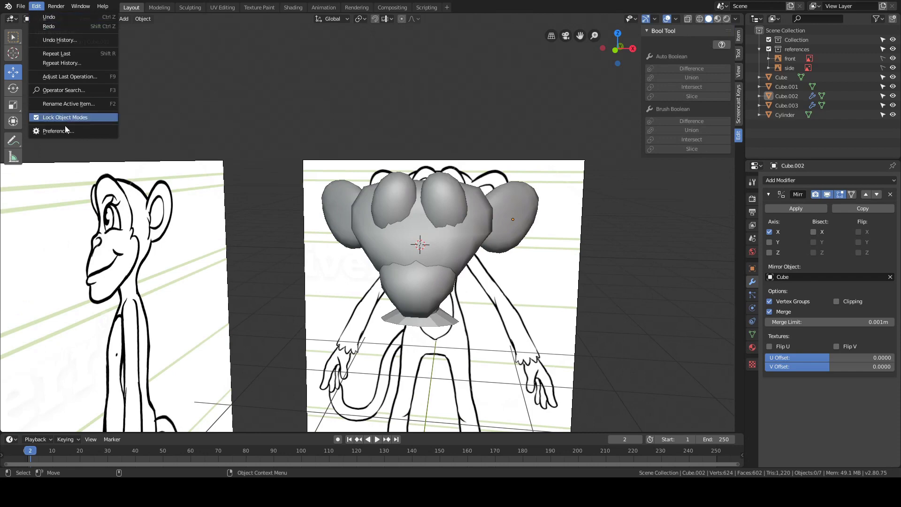
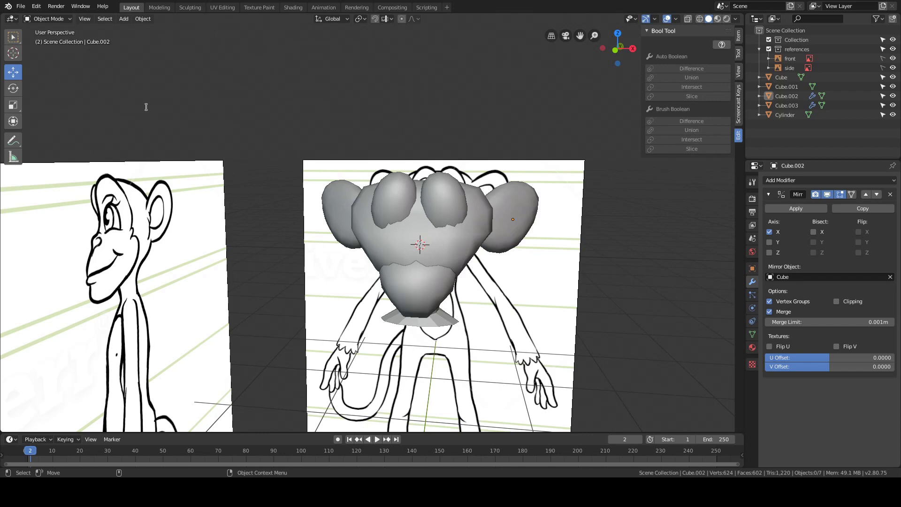
pyautogui.click(157, 65)
pyautogui.click(157, 64)
pyautogui.moveTo(521, 249); pyautogui.dragTo(333, 283, button='middle')
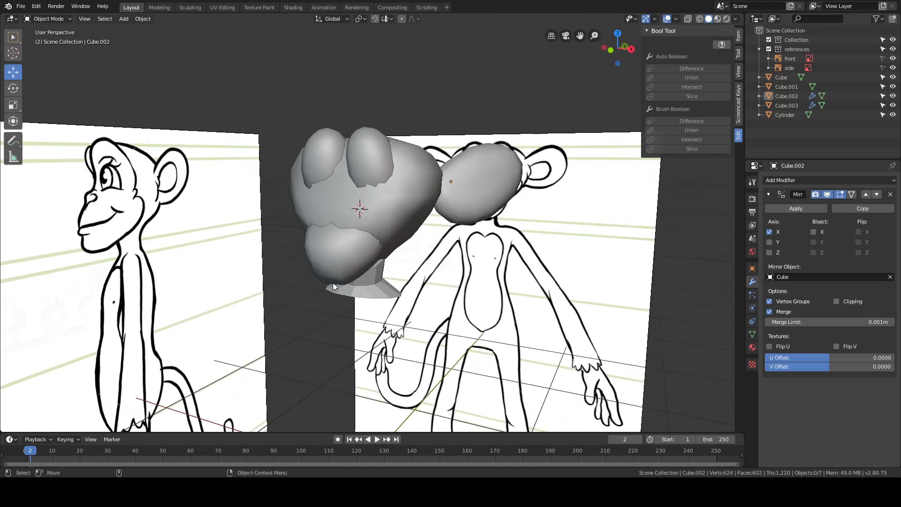
pyautogui.moveTo(397, 206); pyautogui.dragTo(389, 180, button='middle')
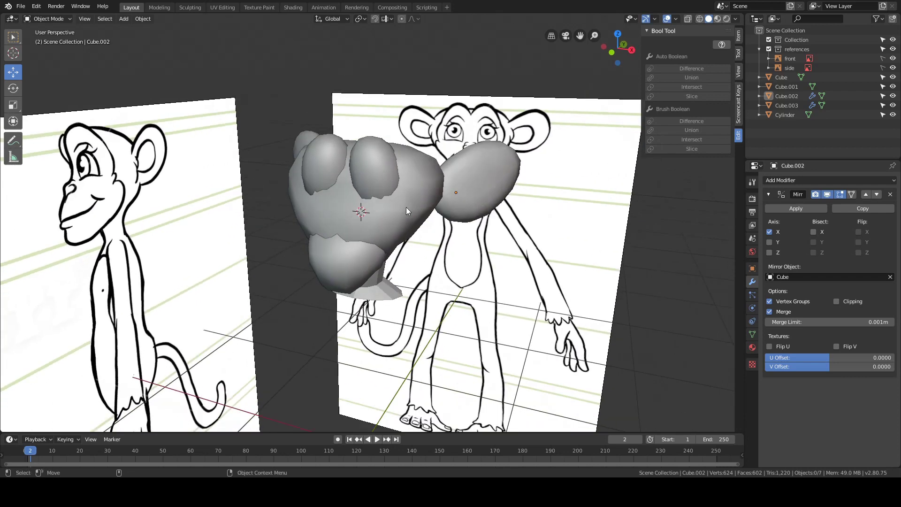
pyautogui.moveTo(543, 222); pyautogui.dragTo(558, 209, button='middle')
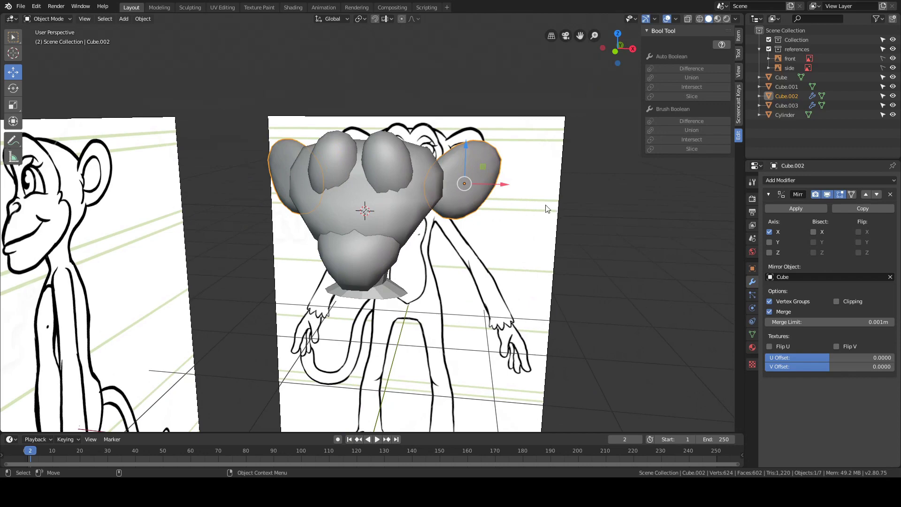
pyautogui.scroll(3, 438, 107)
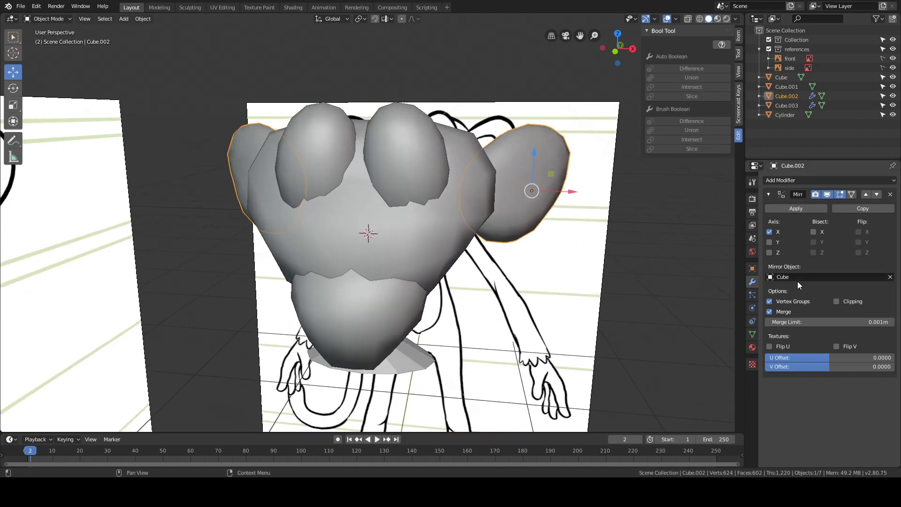
# Try an Auto Boolean Union of the head and muzzle with the muzzle as the active object, and undo it.
pyautogui.click(415, 220)
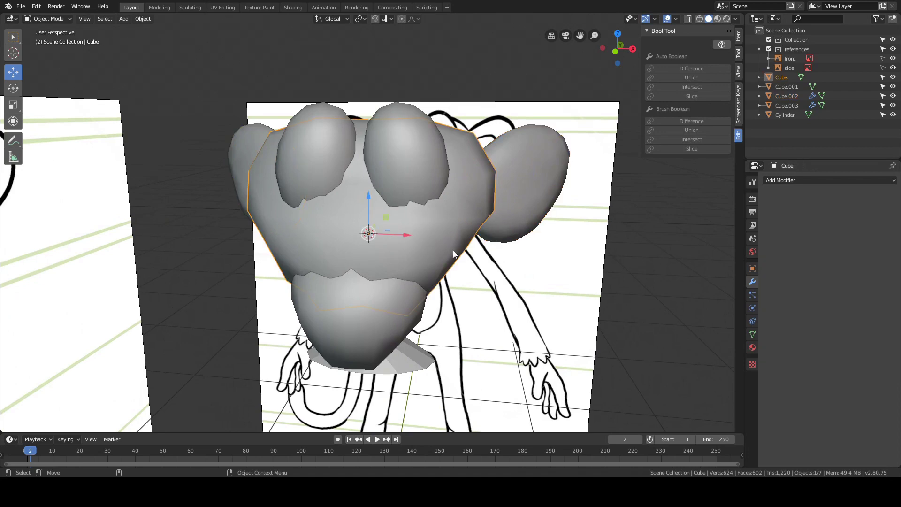
pyautogui.click(536, 204)
pyautogui.moveTo(485, 247); pyautogui.dragTo(447, 245, button='middle')
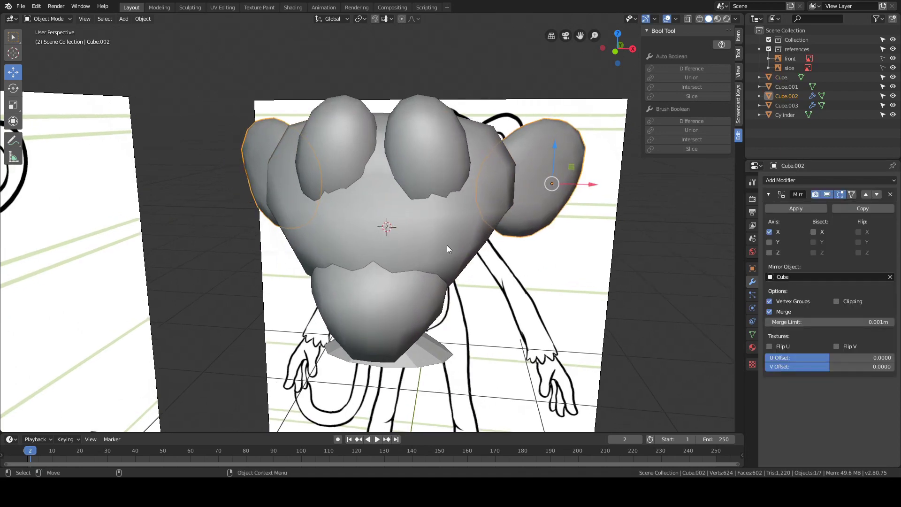
pyautogui.click(462, 249)
pyautogui.keyDown('shift'); pyautogui.click(435, 318); pyautogui.keyUp('shift')
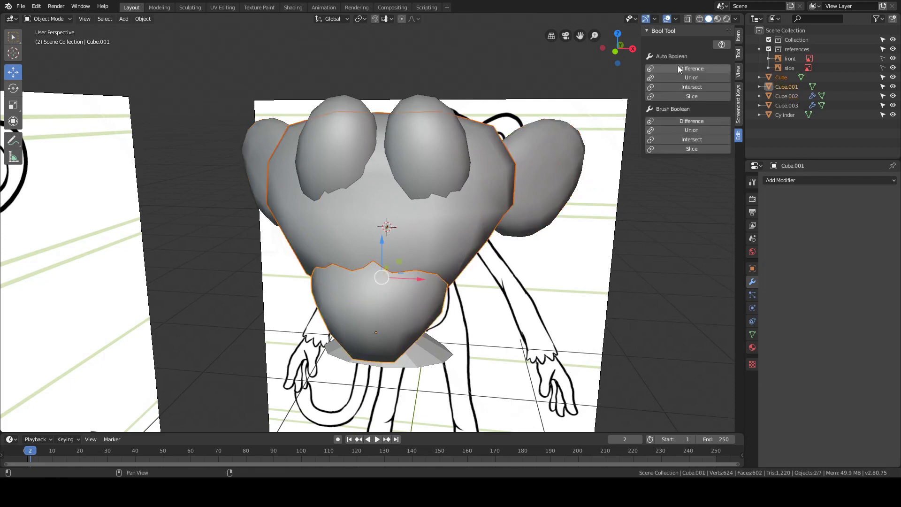
pyautogui.click(683, 78)
pyautogui.moveTo(610, 179); pyautogui.dragTo(571, 188, button='middle')
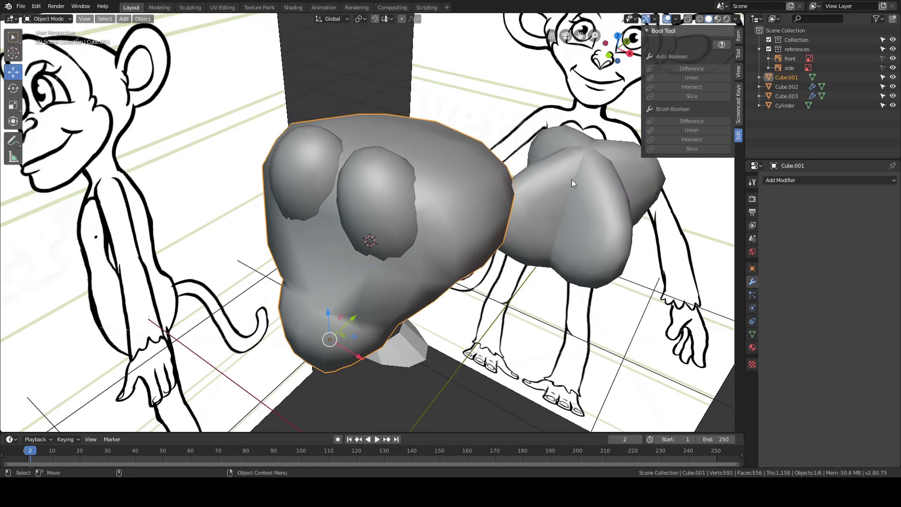
pyautogui.hotkey('ctrl', 'z')
# Try the muzzle and head Union with the head as the active object, inspect the join, and undo it.
pyautogui.click(574, 184)
pyautogui.moveTo(453, 204); pyautogui.dragTo(468, 192, button='middle')
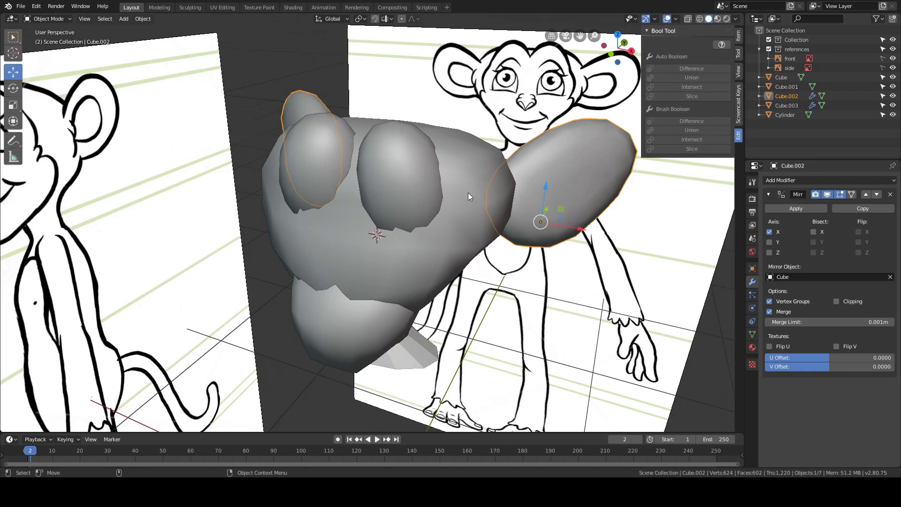
pyautogui.click(352, 325)
pyautogui.keyDown('shift'); pyautogui.click(403, 257); pyautogui.keyUp('shift')
pyautogui.click(669, 77)
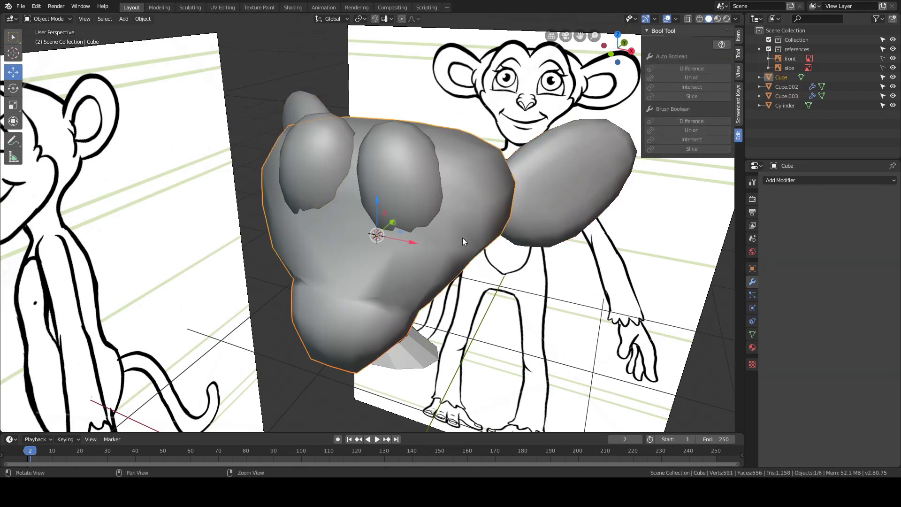
pyautogui.moveTo(463, 239); pyautogui.dragTo(476, 249, button='middle')
pyautogui.keyDown('alt'); pyautogui.moveTo(468, 217); pyautogui.dragTo(470, 228); pyautogui.keyUp('alt')
pyautogui.hotkey('ctrl', 'z')
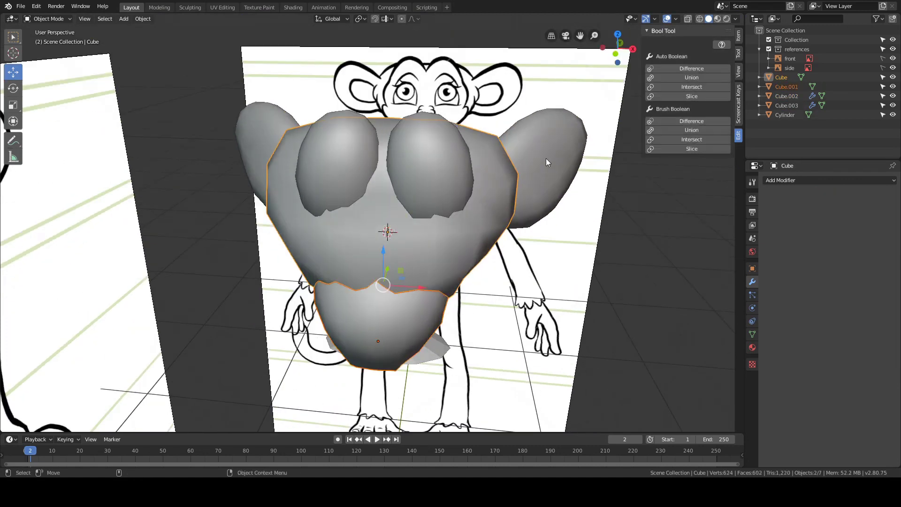
# Apply the Mirror modifiers on the ears and on the brow bulges.
pyautogui.click(545, 160)
pyautogui.hotkey('ctrl', 'z')
pyautogui.click(540, 176)
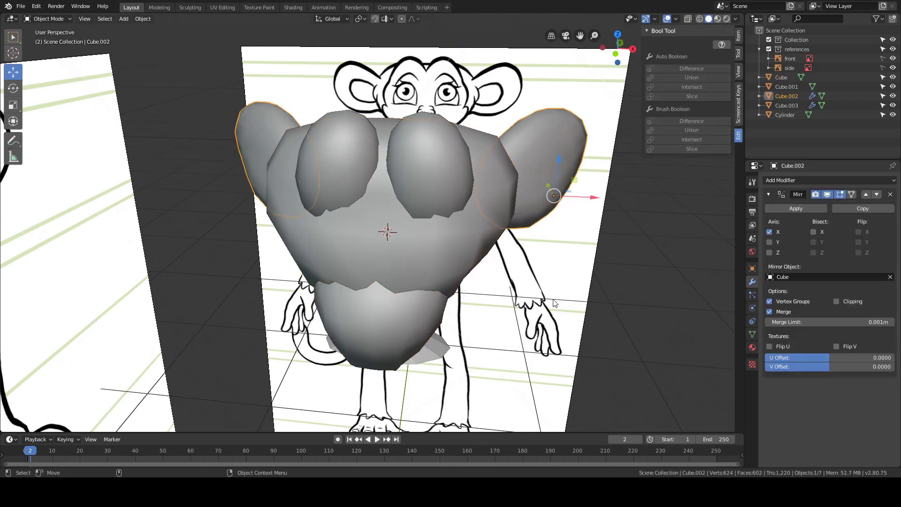
pyautogui.click(797, 208)
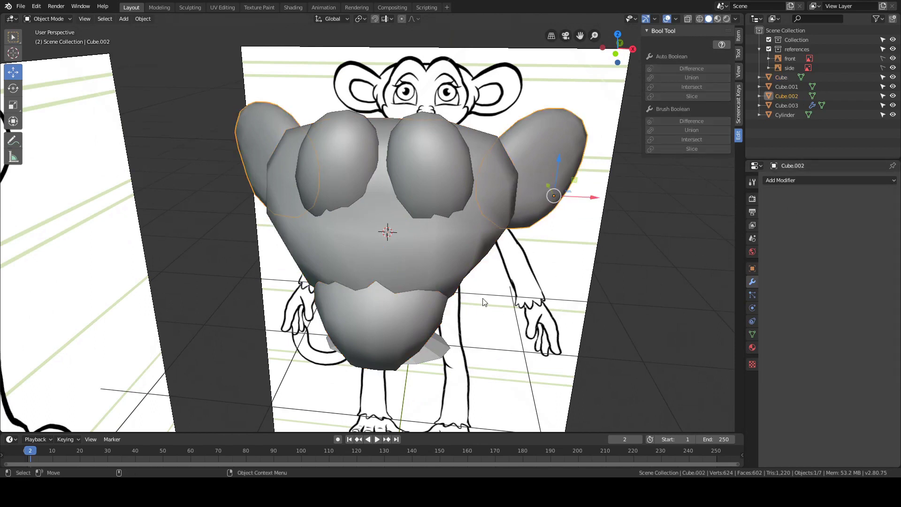
pyautogui.moveTo(441, 154); pyautogui.dragTo(446, 170, button='middle')
pyautogui.click(446, 171)
pyautogui.click(780, 212)
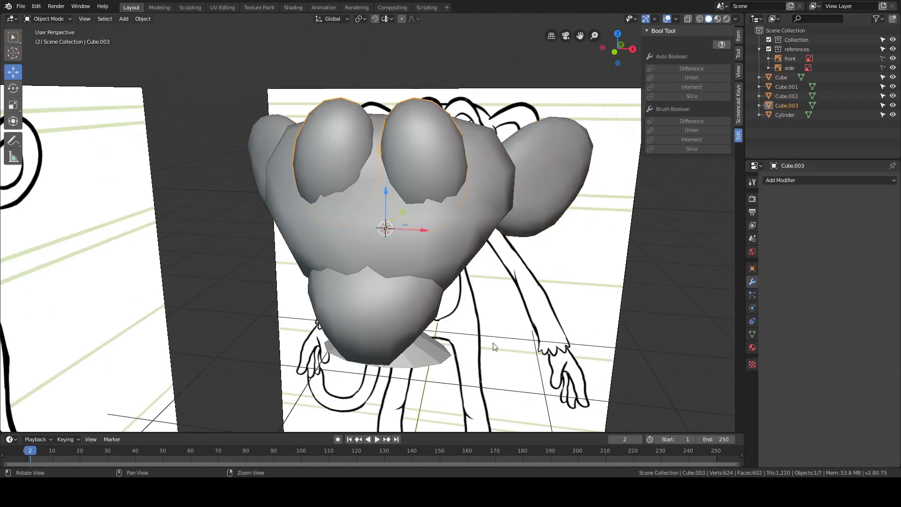
# Check the muzzle, head, neck and ear objects one by one for remaining modifiers.
pyautogui.moveTo(495, 345); pyautogui.dragTo(419, 271, button='middle')
pyautogui.click(413, 275)
pyautogui.click(439, 263)
pyautogui.click(430, 341)
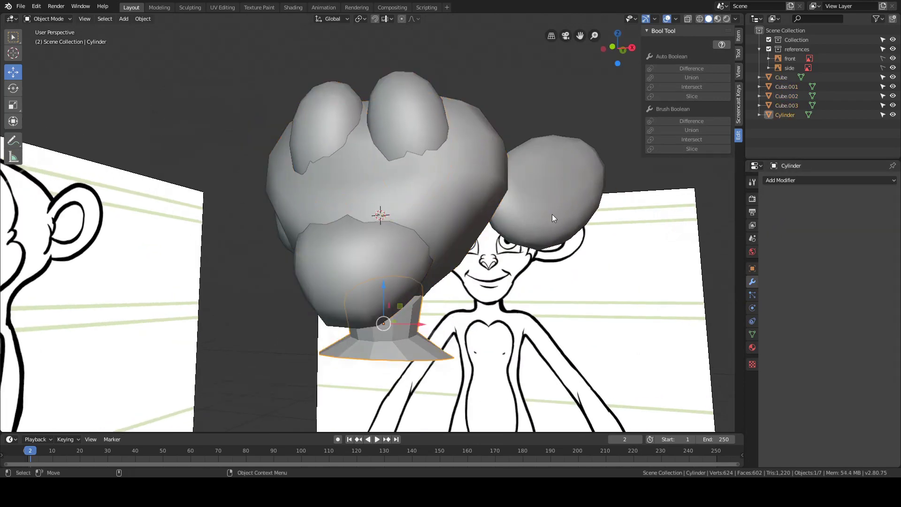
pyautogui.click(552, 214)
# Merge the head and muzzle with an Auto Boolean Union and inspect the join from the front, side and below.
pyautogui.moveTo(435, 165); pyautogui.dragTo(444, 222, button='middle')
pyautogui.click(445, 263)
pyautogui.moveTo(447, 315); pyautogui.dragTo(407, 318, button='middle')
pyautogui.keyDown('shift'); pyautogui.click(405, 319); pyautogui.keyUp('shift')
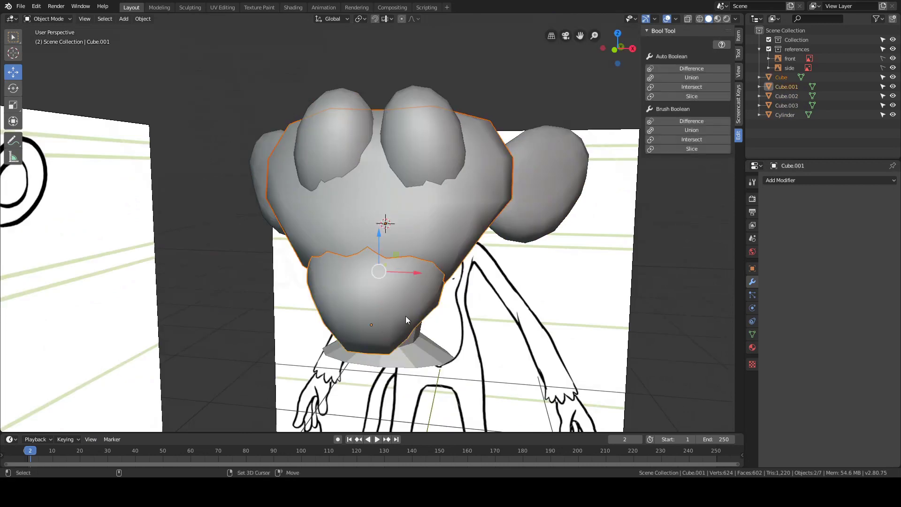
pyautogui.moveTo(533, 211); pyautogui.dragTo(563, 188, button='middle')
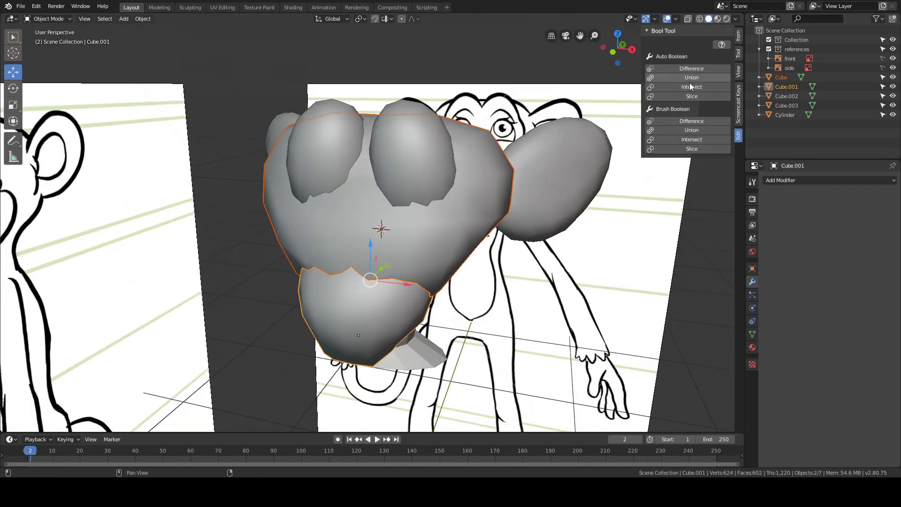
pyautogui.moveTo(541, 222); pyautogui.dragTo(563, 198, button='middle')
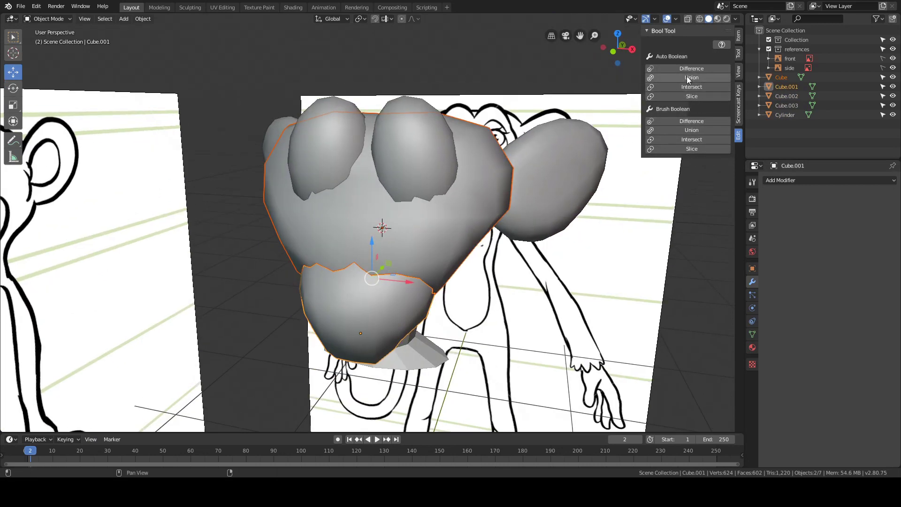
pyautogui.click(672, 78)
pyautogui.moveTo(430, 284)
pyautogui.mouseDown(button='middle')
pyautogui.moveTo(384, 254)
pyautogui.moveTo(348, 283)
pyautogui.mouseUp(button='middle')
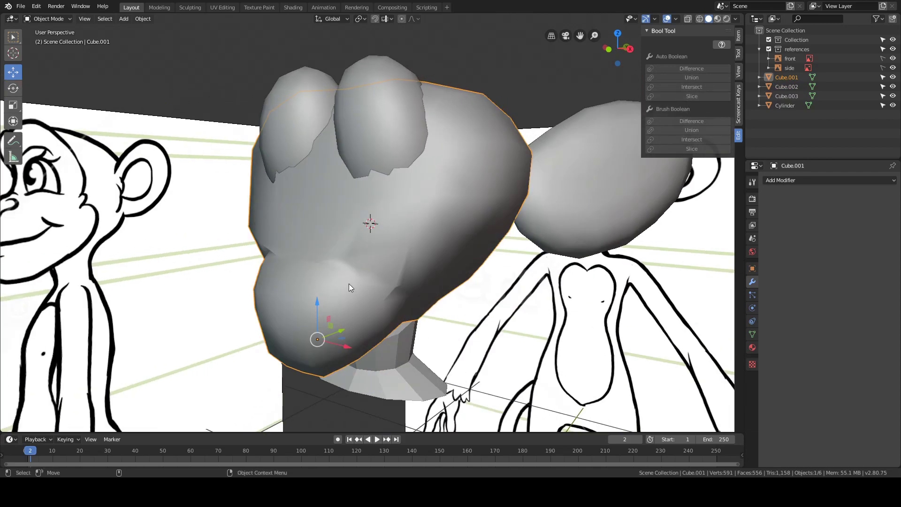
pyautogui.moveTo(402, 260); pyautogui.dragTo(355, 231, button='middle')
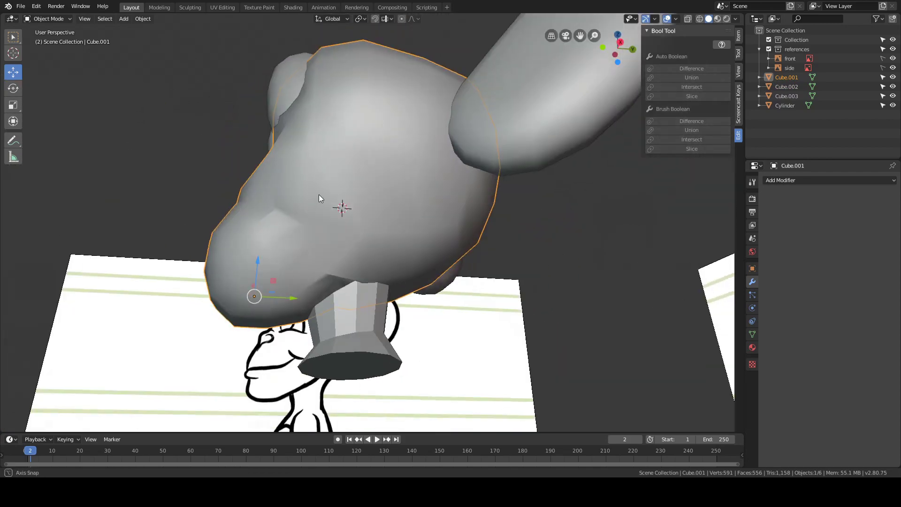
pyautogui.moveTo(319, 195); pyautogui.dragTo(742, 115, button='middle')
pyautogui.moveTo(479, 151)
pyautogui.mouseDown(button='middle')
pyautogui.moveTo(534, 152)
pyautogui.moveTo(723, 60)
pyautogui.mouseUp(button='middle')
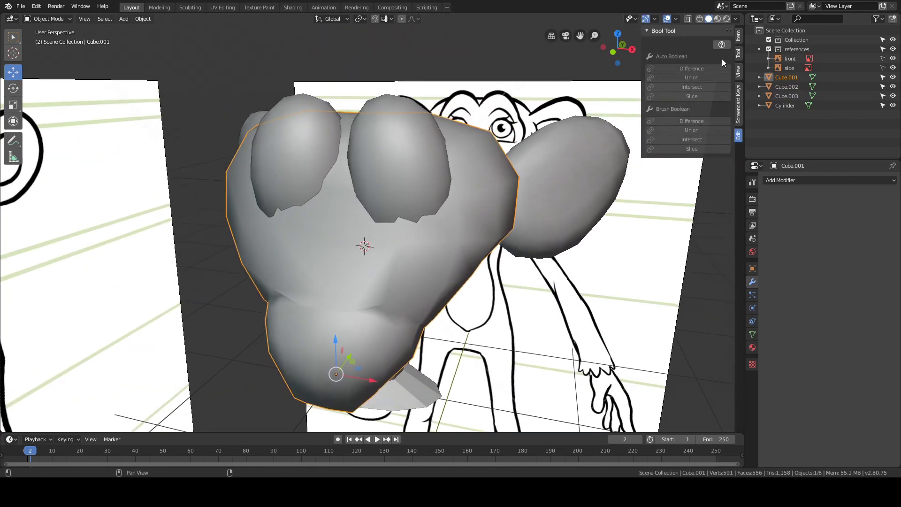
# Try the Auto Boolean Difference and Intersect operations on the brow bulges and head, undoing each one.
pyautogui.moveTo(572, 169)
pyautogui.mouseDown(button='middle')
pyautogui.moveTo(483, 220)
pyautogui.moveTo(506, 256)
pyautogui.moveTo(511, 249)
pyautogui.mouseUp(button='middle')
pyautogui.moveTo(400, 196); pyautogui.dragTo(375, 173, button='middle')
pyautogui.keyDown('shift'); pyautogui.click(376, 172); pyautogui.keyUp('shift')
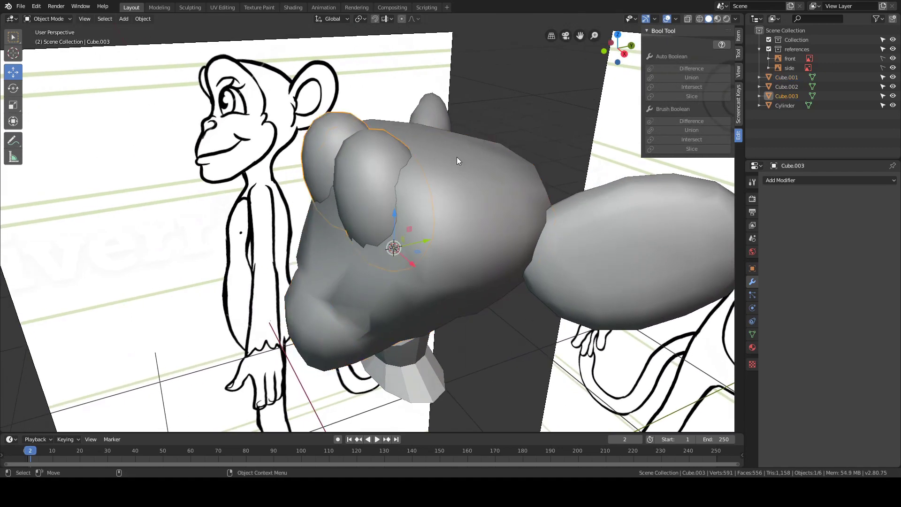
pyautogui.click(675, 71)
pyautogui.moveTo(481, 162); pyautogui.dragTo(535, 146, button='middle')
pyautogui.hotkey('ctrl', 'z')
pyautogui.click(679, 86)
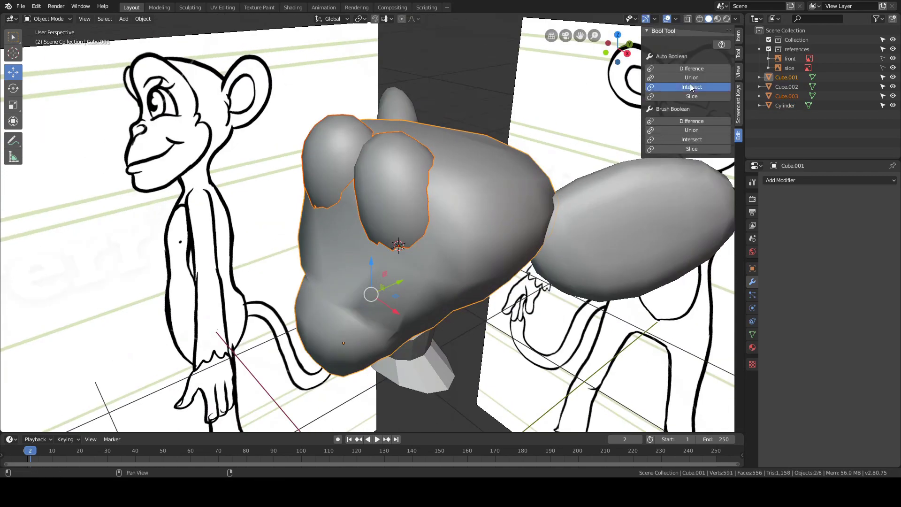
pyautogui.moveTo(490, 179)
pyautogui.mouseDown(button='middle')
pyautogui.moveTo(465, 171)
pyautogui.moveTo(507, 183)
pyautogui.moveTo(505, 161)
pyautogui.moveTo(481, 174)
pyautogui.mouseUp(button='middle')
pyautogui.hotkey('ctrl', 'z')
# Merge the brow bulges and the ears into the head with Auto Boolean Unions and inspect the joined mesh.
pyautogui.click(680, 76)
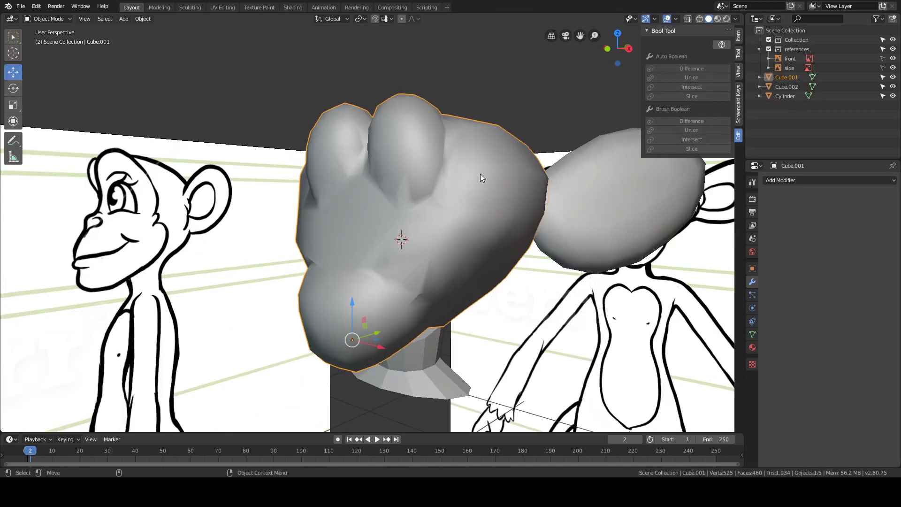
pyautogui.keyDown('shift'); pyautogui.click(638, 134); pyautogui.keyUp('shift')
pyautogui.click(680, 78)
pyautogui.moveTo(488, 220); pyautogui.dragTo(440, 165, button='middle')
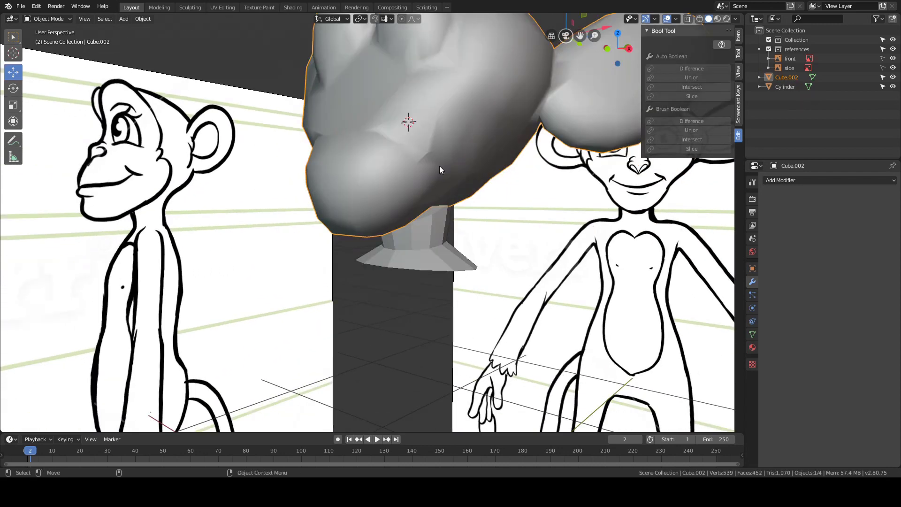
pyautogui.moveTo(465, 228); pyautogui.dragTo(420, 223, button='middle')
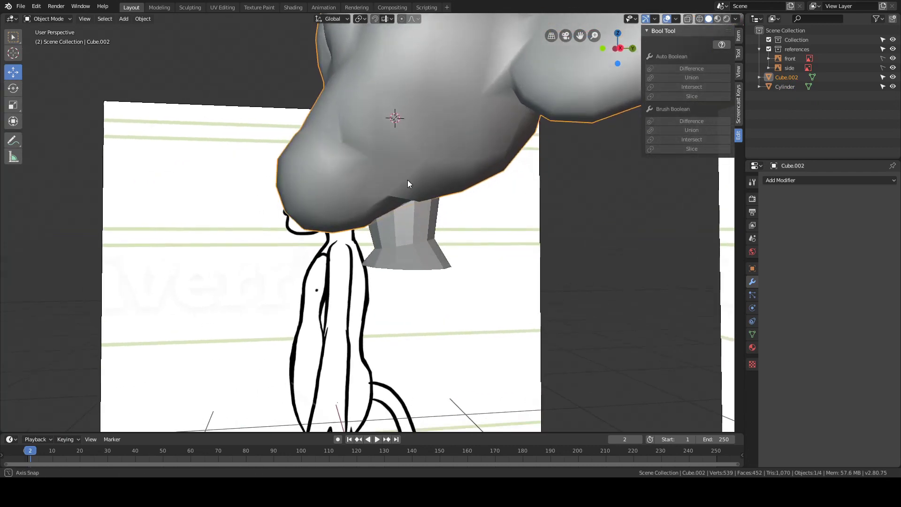
pyautogui.moveTo(407, 183)
pyautogui.mouseDown(button='middle')
pyautogui.moveTo(424, 198)
pyautogui.moveTo(395, 166)
pyautogui.moveTo(463, 226)
pyautogui.moveTo(465, 217)
pyautogui.moveTo(430, 201)
pyautogui.mouseUp(button='middle')
# Enlarge the Grab brush in Sculpt Mode near the jaw's underside and return to Object Mode.
pyautogui.hotkey('ctrl', 'Tab')
pyautogui.click(435, 239)
pyautogui.press('f')
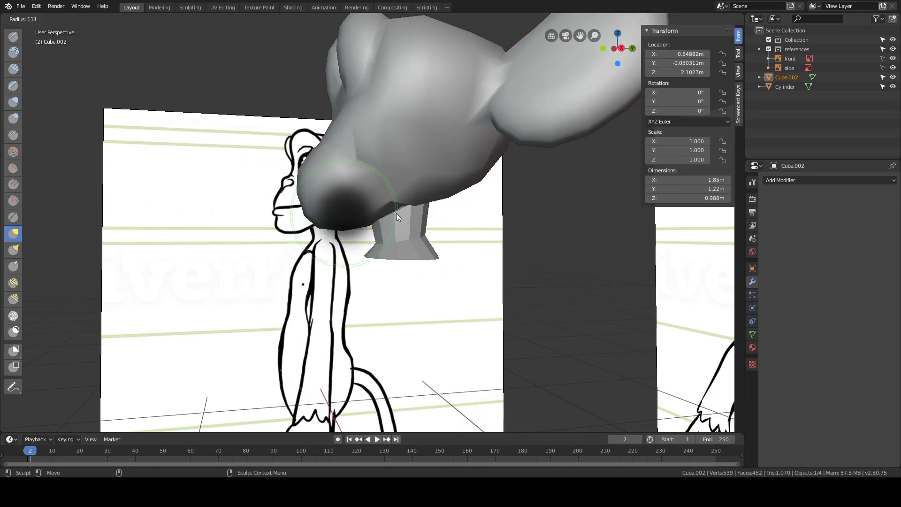
pyautogui.click(413, 212)
pyautogui.moveTo(390, 211)
pyautogui.mouseDown(button='middle')
pyautogui.moveTo(365, 204)
pyautogui.moveTo(391, 190)
pyautogui.moveTo(367, 204)
pyautogui.moveTo(376, 199)
pyautogui.moveTo(350, 201)
pyautogui.moveTo(393, 199)
pyautogui.mouseUp(button='middle')
pyautogui.hotkey('ctrl', 'Tab')
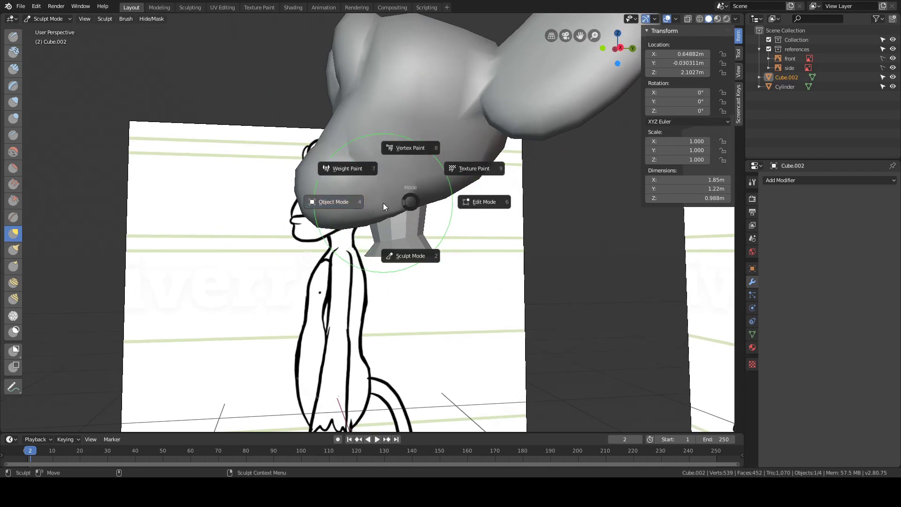
pyautogui.click(383, 204)
# Select the neck cylinder together with the head and inspect their junction from the sides and below.
pyautogui.keyDown('alt'); pyautogui.moveTo(440, 222); pyautogui.dragTo(438, 231); pyautogui.keyUp('alt')
pyautogui.keyDown('shift'); pyautogui.click(411, 230); pyautogui.keyUp('shift')
pyautogui.keyDown('alt'); pyautogui.moveTo(387, 73); pyautogui.dragTo(413, 96); pyautogui.keyUp('alt')
pyautogui.moveTo(412, 97)
pyautogui.keyDown('alt'); pyautogui.mouseDown(button='middle')
pyautogui.moveTo(448, 155)
pyautogui.moveTo(466, 217)
pyautogui.moveTo(557, 141)
pyautogui.moveTo(547, 125)
pyautogui.moveTo(568, 117)
pyautogui.mouseUp(button='middle'); pyautogui.keyUp('alt')
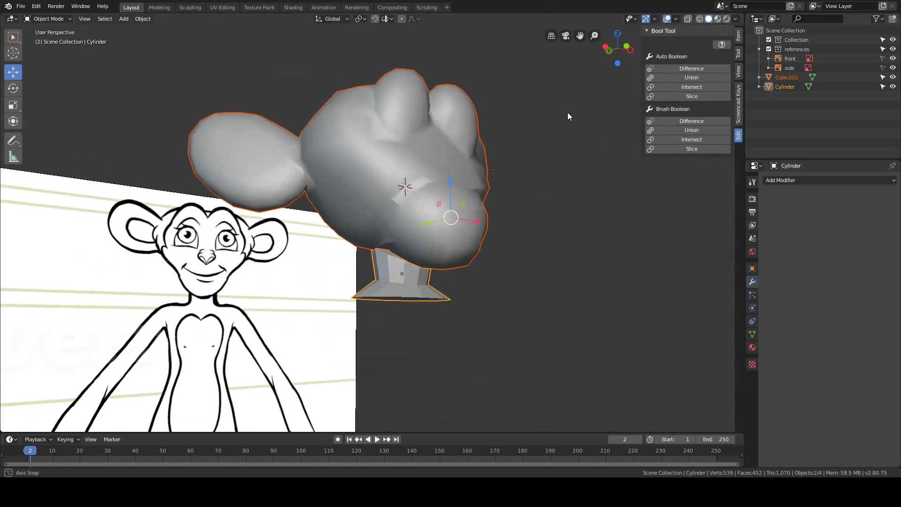
pyautogui.keyDown('alt'); pyautogui.moveTo(568, 112); pyautogui.dragTo(386, 126, button='right'); pyautogui.keyUp('alt')
pyautogui.keyDown('alt'); pyautogui.moveTo(386, 126); pyautogui.dragTo(390, 195); pyautogui.keyUp('alt')
pyautogui.keyDown('alt'); pyautogui.moveTo(390, 194); pyautogui.dragTo(434, 230, button='right'); pyautogui.keyUp('alt')
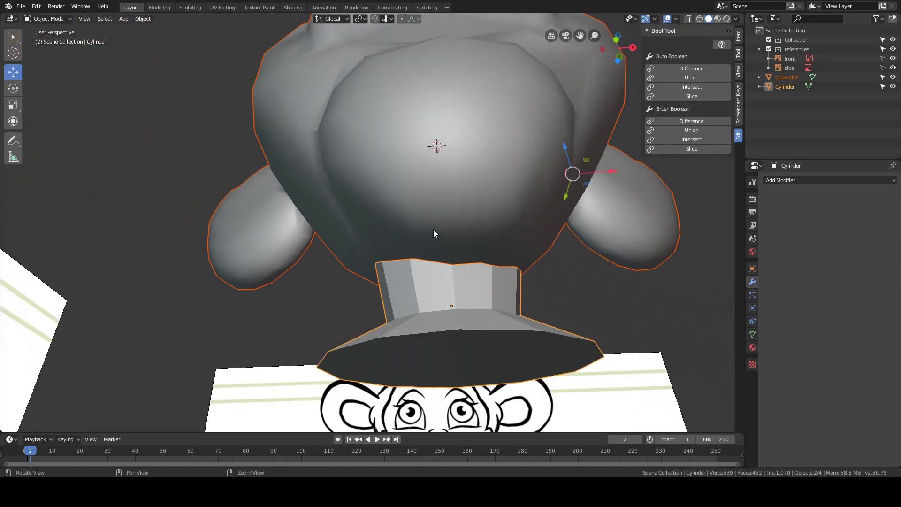
pyautogui.keyDown('alt'); pyautogui.moveTo(433, 230); pyautogui.dragTo(420, 207); pyautogui.keyUp('alt')
# Select the head and examine its mesh around the muzzle and jaw in Sculpt Mode and Edit Mode.
pyautogui.click(420, 207)
pyautogui.hotkey('ctrl', 'Tab')
pyautogui.click(428, 246)
pyautogui.moveTo(426, 249)
pyautogui.keyDown('alt'); pyautogui.mouseDown()
pyautogui.moveTo(407, 261)
pyautogui.moveTo(424, 271)
pyautogui.moveTo(371, 232)
pyautogui.moveTo(494, 242)
pyautogui.moveTo(521, 258)
pyautogui.moveTo(477, 220)
pyautogui.moveTo(478, 238)
pyautogui.mouseUp(); pyautogui.keyUp('alt')
pyautogui.hotkey('ctrl', 'Tab')
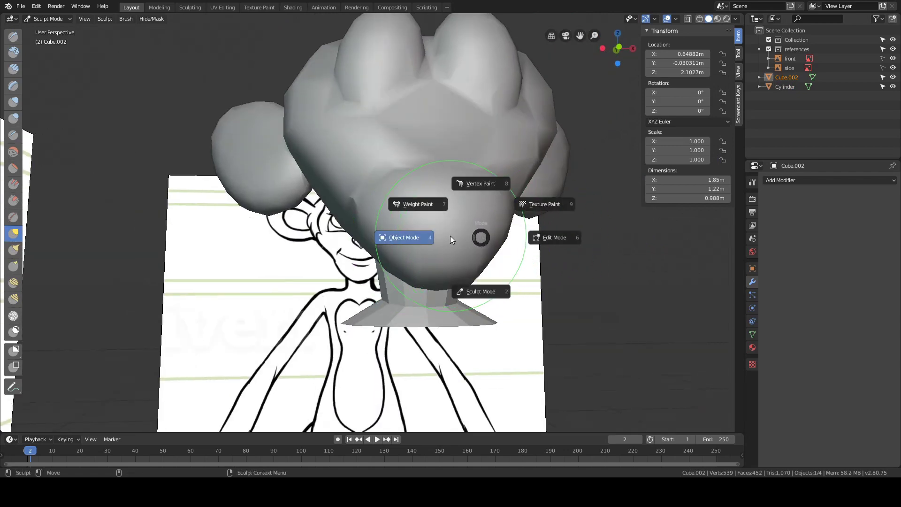
pyautogui.click(428, 239)
pyautogui.moveTo(472, 202); pyautogui.dragTo(455, 211, button='middle')
pyautogui.hotkey('ctrl', 'Tab')
pyautogui.click(507, 213)
pyautogui.moveTo(530, 216); pyautogui.dragTo(384, 174, button='middle')
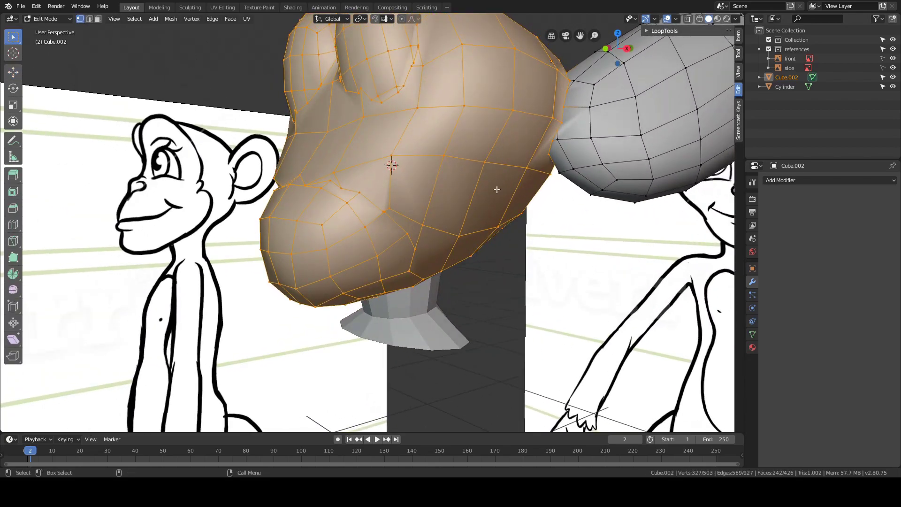
pyautogui.moveTo(497, 189); pyautogui.dragTo(406, 191, button='middle')
pyautogui.click(377, 196)
pyautogui.keyDown('shift'); pyautogui.click(375, 221); pyautogui.keyUp('shift')
# Return the head to Sculpt Mode and pull the crease under the jaw down over the top of the neck with Grab.
pyautogui.hotkey('ctrl', 'Tab')
pyautogui.click(421, 206)
pyautogui.hotkey('ctrl', 'Tab')
pyautogui.click(393, 230)
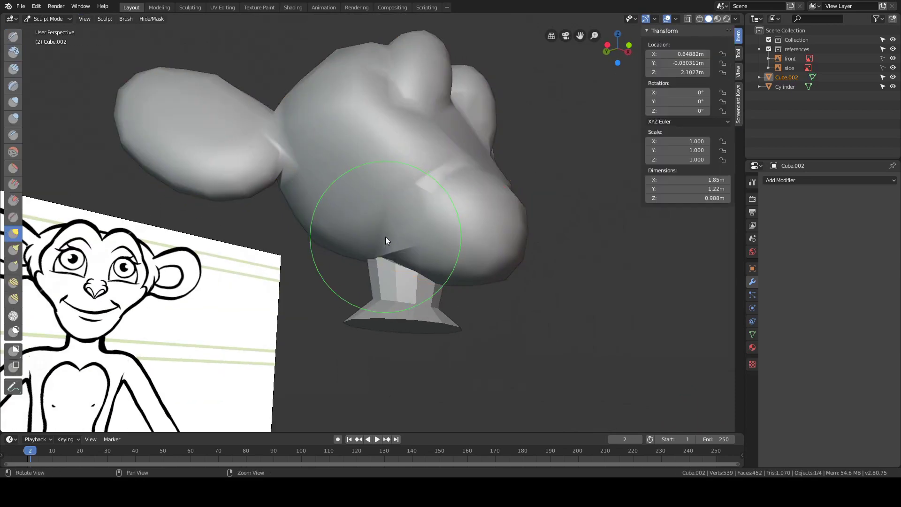
pyautogui.moveTo(385, 236)
pyautogui.mouseDown(button='middle')
pyautogui.moveTo(407, 247)
pyautogui.moveTo(366, 218)
pyautogui.moveTo(410, 244)
pyautogui.mouseUp(button='middle')
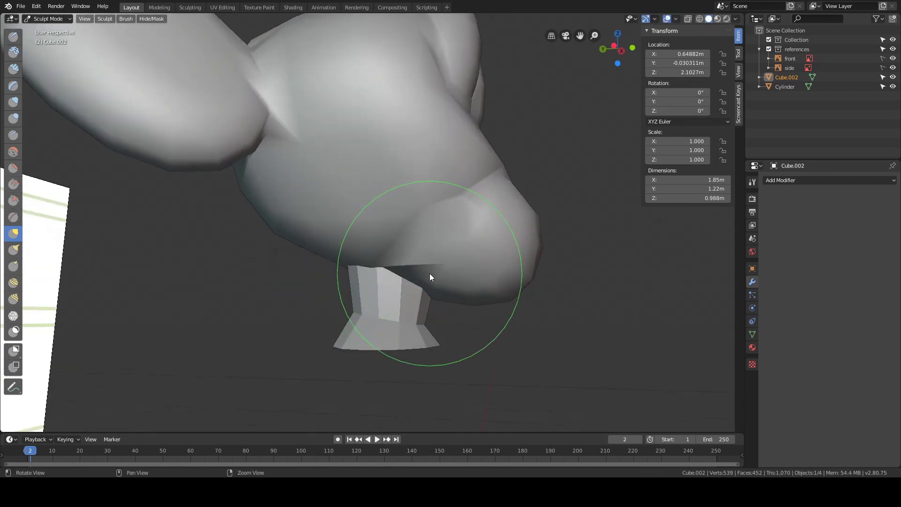
pyautogui.moveTo(419, 267); pyautogui.dragTo(410, 274)
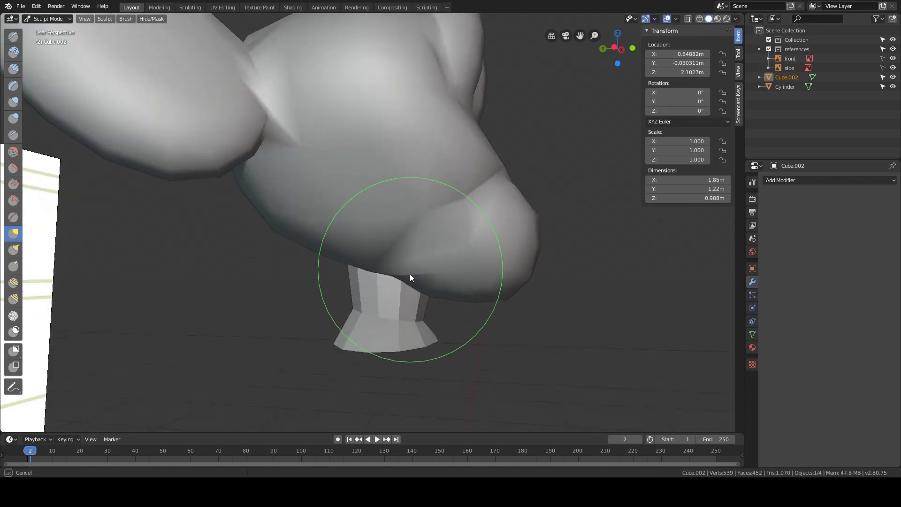
pyautogui.moveTo(408, 274); pyautogui.dragTo(406, 263, button='middle')
# Reduce the Grab brush radius to 149 px and refine the jaw's underside where it meets the neck.
pyautogui.press('f')
pyautogui.click(383, 265)
pyautogui.moveTo(405, 268); pyautogui.dragTo(397, 269)
pyautogui.moveTo(368, 262)
pyautogui.mouseDown(button='middle')
pyautogui.moveTo(396, 246)
pyautogui.moveTo(395, 262)
pyautogui.moveTo(368, 283)
pyautogui.moveTo(399, 272)
pyautogui.moveTo(410, 253)
pyautogui.moveTo(435, 262)
pyautogui.moveTo(353, 262)
pyautogui.moveTo(499, 245)
pyautogui.moveTo(374, 244)
pyautogui.moveTo(455, 277)
pyautogui.mouseUp(button='middle')
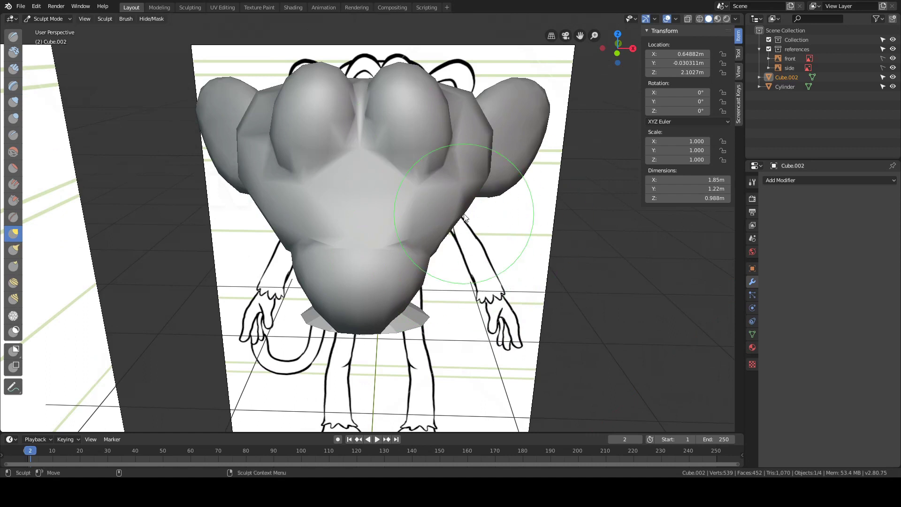
# Check the Grab brush's X mirror symmetry setting with a trial stroke on the side of the head, undoing the stroke.
pyautogui.moveTo(428, 278); pyautogui.dragTo(394, 233, button='middle')
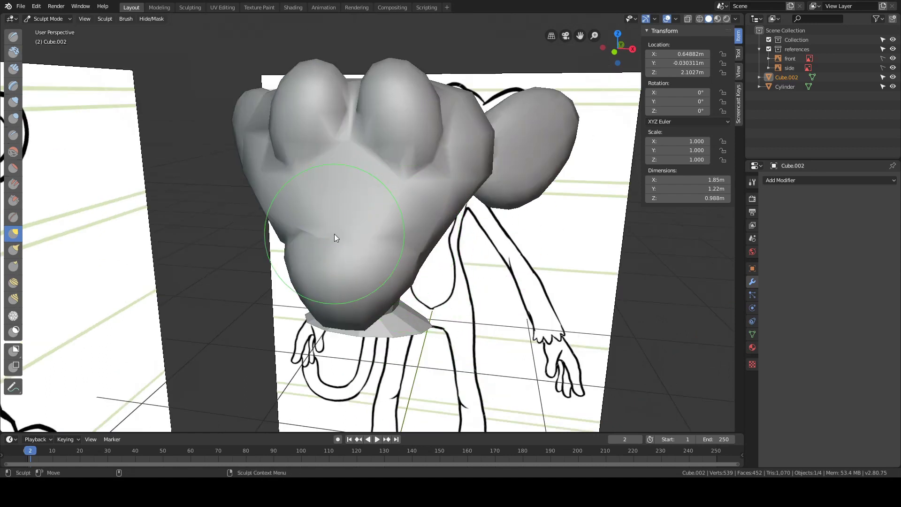
pyautogui.click(752, 182)
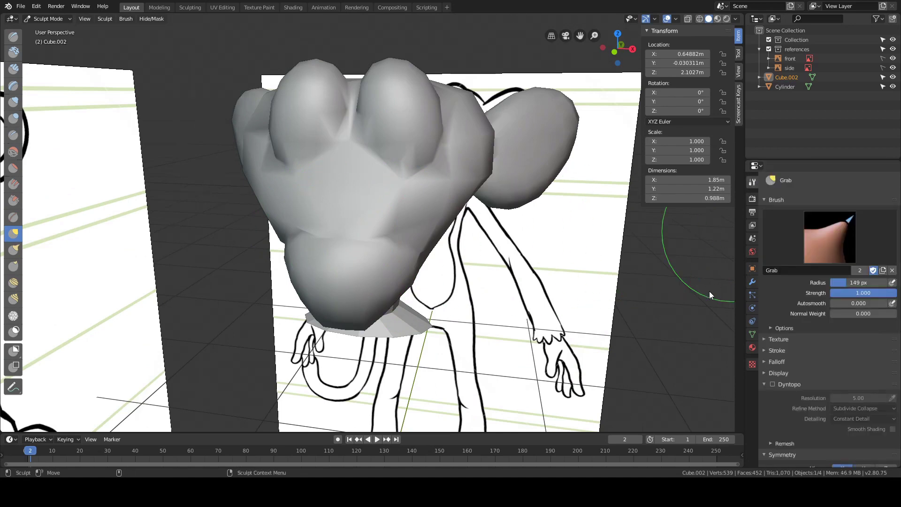
pyautogui.scroll(-5, 817, 366)
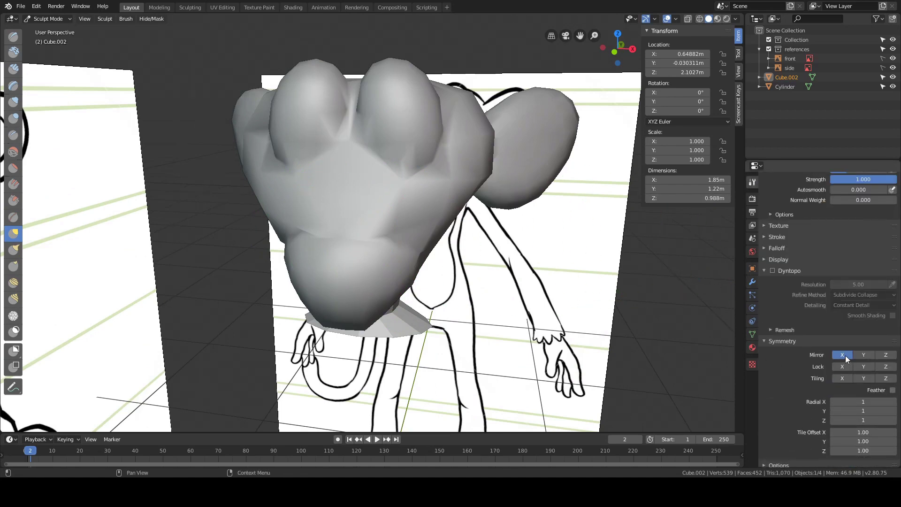
pyautogui.moveTo(579, 241)
pyautogui.mouseDown(button='middle')
pyautogui.moveTo(526, 202)
pyautogui.moveTo(476, 217)
pyautogui.mouseUp(button='middle')
pyautogui.keyDown('alt'); pyautogui.moveTo(475, 216); pyautogui.dragTo(463, 228); pyautogui.keyUp('alt')
pyautogui.moveTo(472, 172)
pyautogui.mouseDown()
pyautogui.moveTo(513, 169)
pyautogui.moveTo(474, 173)
pyautogui.moveTo(488, 170)
pyautogui.mouseUp()
pyautogui.hotkey('ctrl', 'z')
pyautogui.click(739, 55)
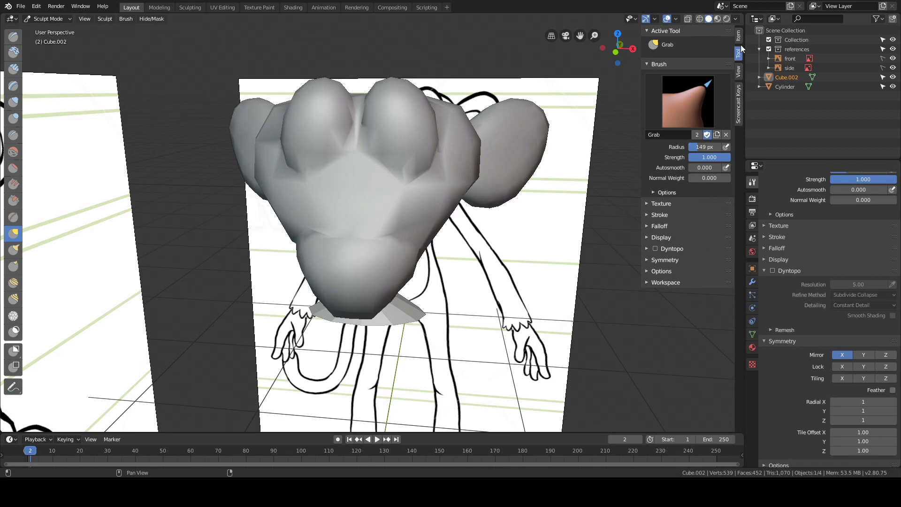
# Return to Object Mode, select the neck cylinder together with the head, and merge them with an Auto Boolean Union.
pyautogui.keyDown('alt'); pyautogui.moveTo(493, 217); pyautogui.dragTo(482, 163); pyautogui.keyUp('alt')
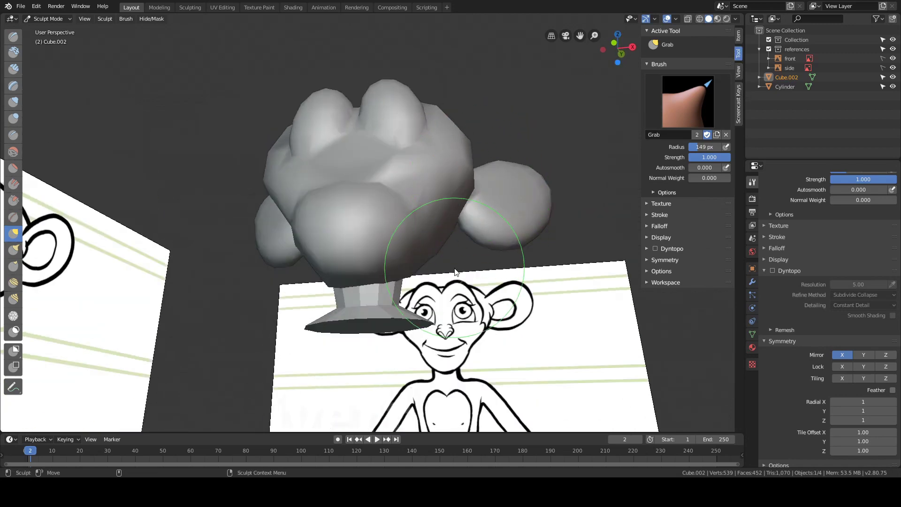
pyautogui.hotkey('ctrl', 'Tab')
pyautogui.keyDown('alt'); pyautogui.moveTo(442, 250); pyautogui.dragTo(519, 266); pyautogui.keyUp('alt')
pyautogui.keyDown('shift'); pyautogui.click(394, 309); pyautogui.keyUp('shift')
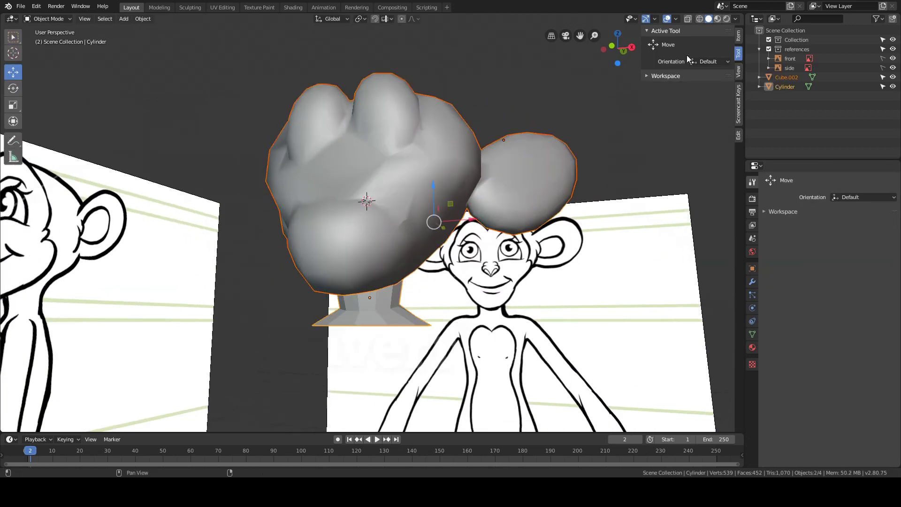
pyautogui.click(738, 37)
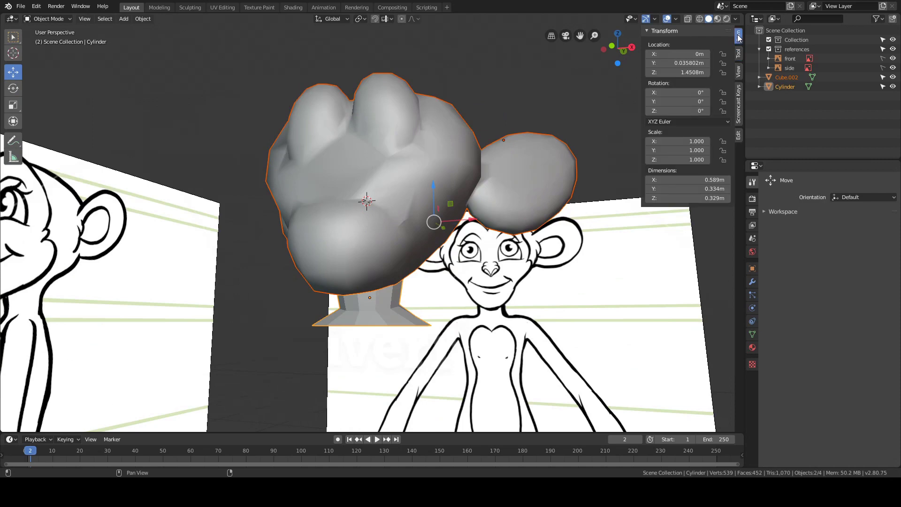
pyautogui.click(738, 135)
pyautogui.click(692, 77)
pyautogui.moveTo(608, 123); pyautogui.dragTo(441, 133, button='middle')
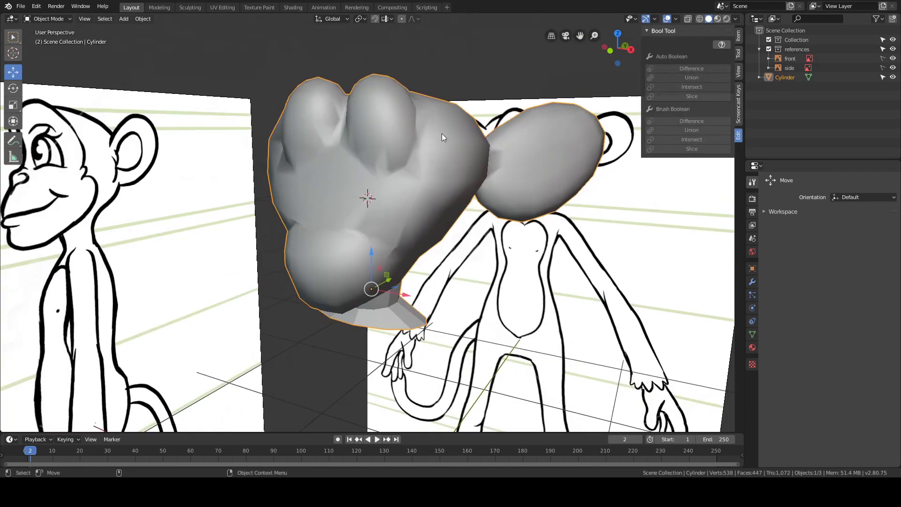
# Enter Sculpt Mode on the merged mesh and test Grab strokes on the sides of the head and muzzle, undoing each one.
pyautogui.moveTo(447, 194)
pyautogui.mouseDown(button='middle')
pyautogui.moveTo(472, 198)
pyautogui.moveTo(409, 195)
pyautogui.moveTo(449, 199)
pyautogui.moveTo(436, 186)
pyautogui.mouseUp(button='middle')
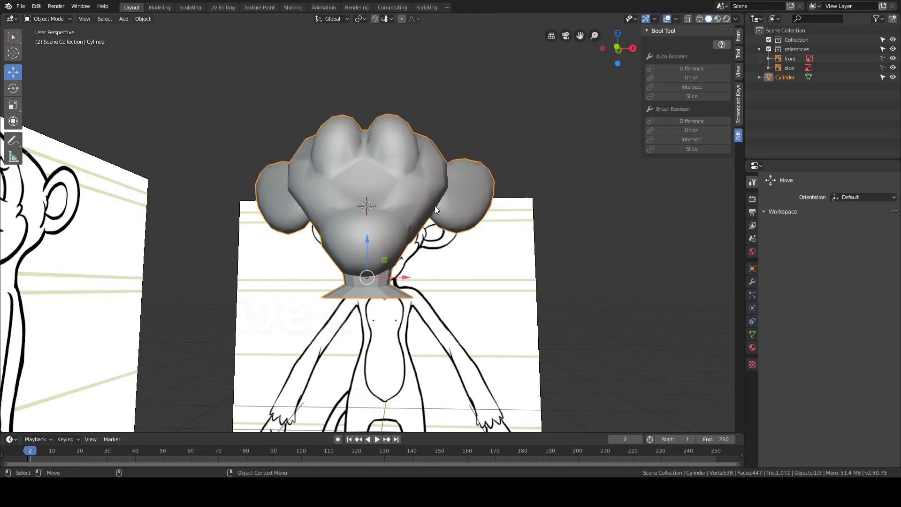
pyautogui.moveTo(402, 228); pyautogui.dragTo(391, 119, button='middle')
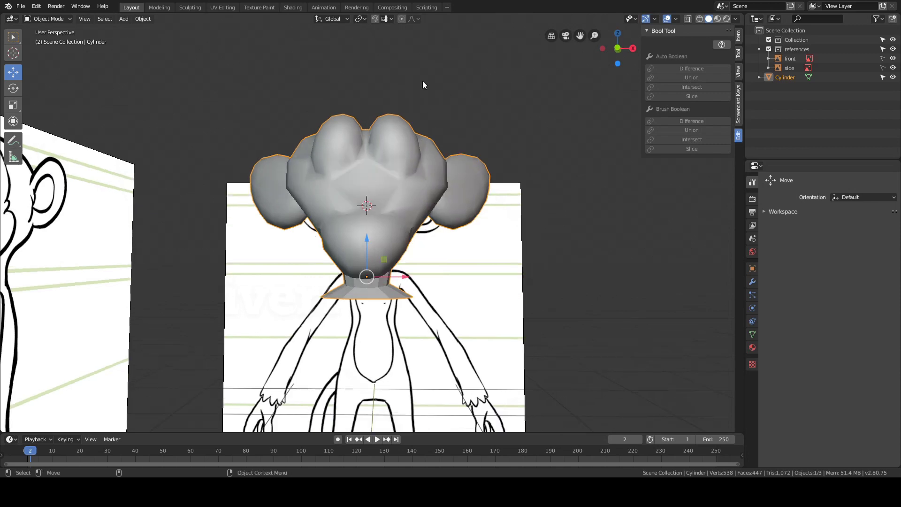
pyautogui.moveTo(422, 84)
pyautogui.mouseDown(button='middle')
pyautogui.moveTo(409, 222)
pyautogui.moveTo(423, 213)
pyautogui.moveTo(402, 216)
pyautogui.moveTo(411, 202)
pyautogui.moveTo(393, 179)
pyautogui.moveTo(454, 204)
pyautogui.mouseUp(button='middle')
pyautogui.hotkey('ctrl', 'Tab')
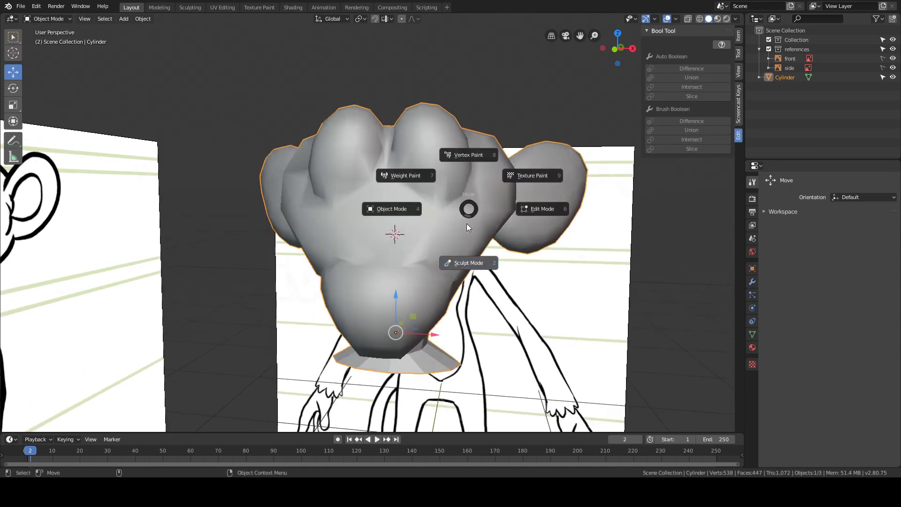
pyautogui.click(466, 232)
pyautogui.scroll(-1, 451, 234)
pyautogui.moveTo(450, 235); pyautogui.dragTo(455, 233, button='middle')
pyautogui.moveTo(476, 204); pyautogui.dragTo(500, 215)
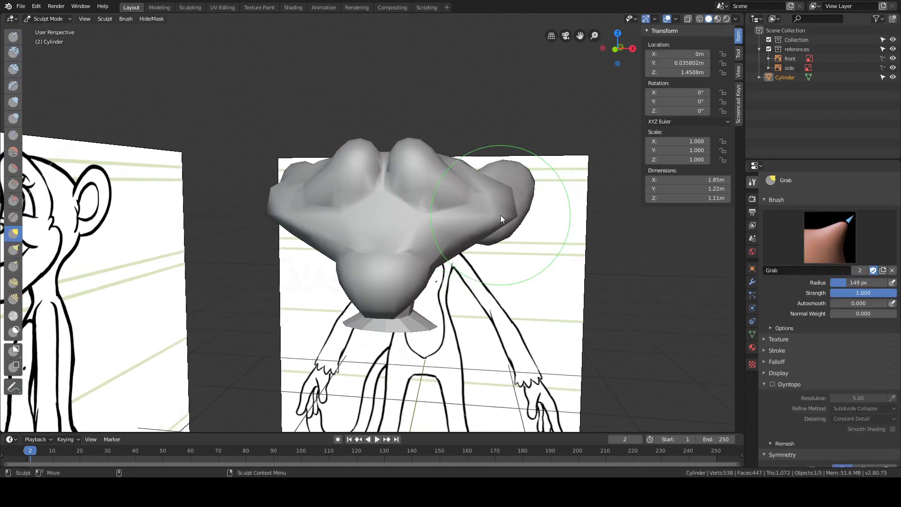
pyautogui.hotkey('ctrl', 'z')
pyautogui.moveTo(462, 281); pyautogui.dragTo(458, 263, button='middle')
pyautogui.moveTo(424, 262); pyautogui.dragTo(443, 266)
pyautogui.hotkey('ctrl', 'z')
# Examine the merged ears, brow bulges, muzzle and neck from the front, the side and behind.
pyautogui.moveTo(432, 301); pyautogui.dragTo(420, 304, button='middle')
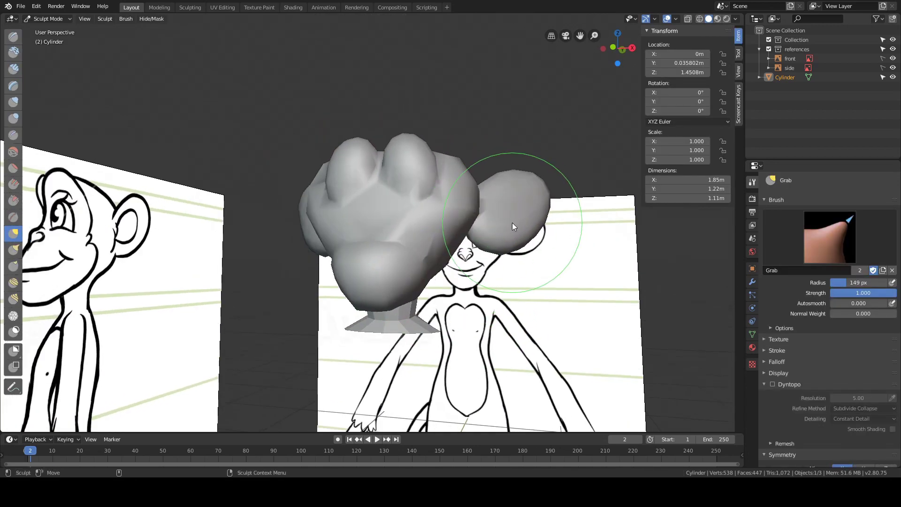
pyautogui.moveTo(512, 223); pyautogui.dragTo(517, 214)
pyautogui.moveTo(518, 215); pyautogui.dragTo(541, 240, button='middle')
pyautogui.moveTo(510, 198)
pyautogui.mouseDown()
pyautogui.moveTo(494, 163)
pyautogui.moveTo(486, 176)
pyautogui.mouseUp()
pyautogui.moveTo(453, 166); pyautogui.dragTo(402, 155, button='middle')
pyautogui.moveTo(432, 157); pyautogui.dragTo(440, 153)
pyautogui.moveTo(469, 144); pyautogui.dragTo(413, 159, button='middle')
pyautogui.moveTo(471, 172); pyautogui.dragTo(430, 197, button='middle')
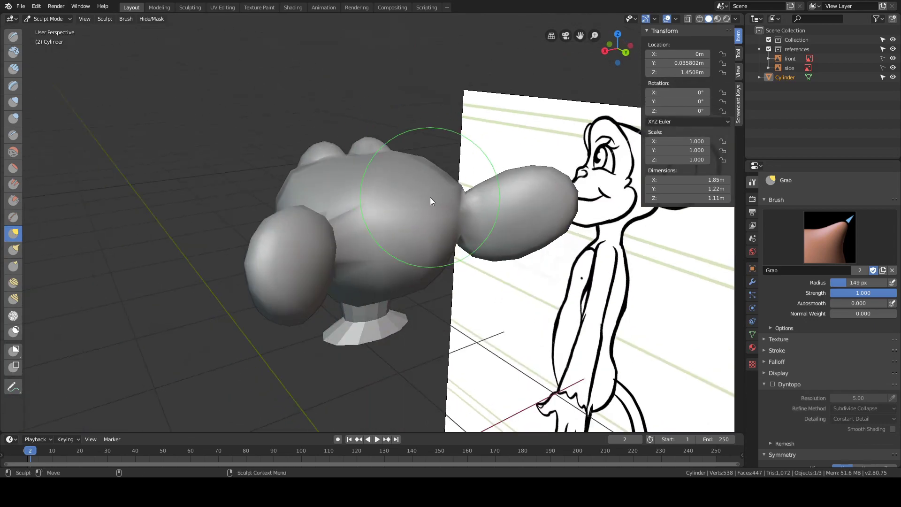
pyautogui.moveTo(374, 300); pyautogui.dragTo(367, 310, button='middle')
pyautogui.moveTo(369, 307)
pyautogui.mouseDown()
pyautogui.moveTo(370, 318)
pyautogui.moveTo(371, 300)
pyautogui.mouseUp()
pyautogui.moveTo(340, 234)
pyautogui.mouseDown(button='middle')
pyautogui.moveTo(399, 268)
pyautogui.moveTo(425, 267)
pyautogui.mouseUp(button='middle')
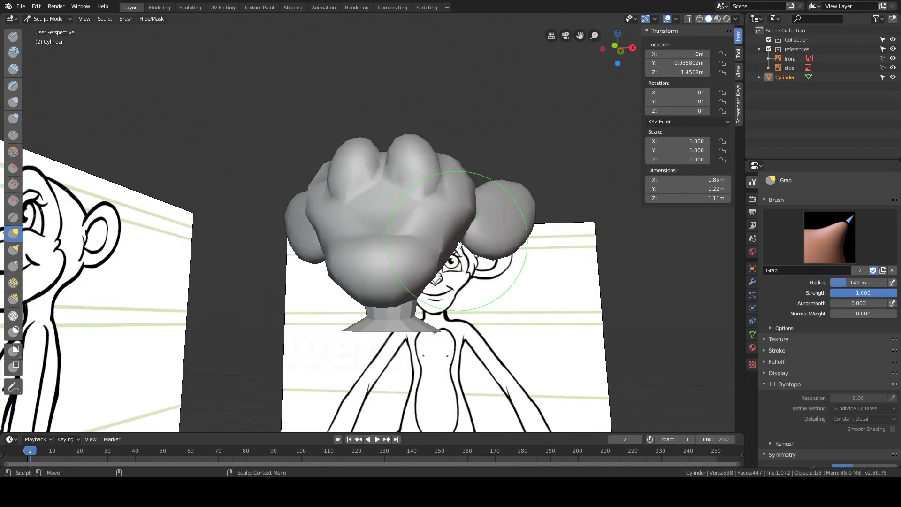
# Check the merged mesh's structure in wireframe display and return to solid display.
pyautogui.press('z')
pyautogui.click(446, 239)
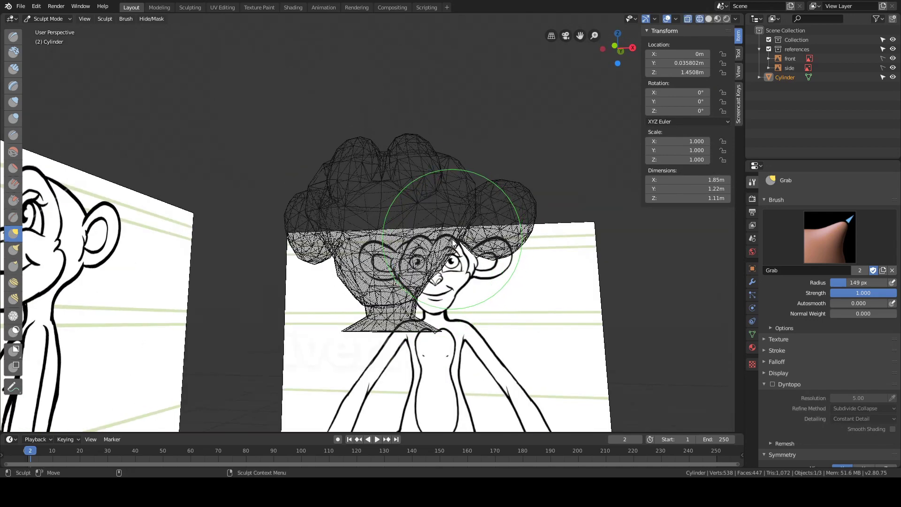
pyautogui.press('z')
pyautogui.click(497, 247)
pyautogui.moveTo(466, 235); pyautogui.dragTo(474, 241, button='middle')
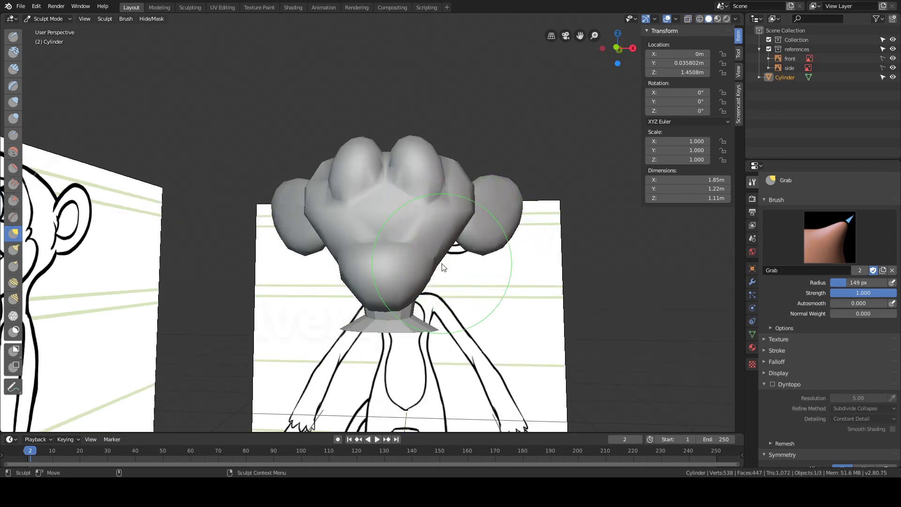
# Look at the ear opening from inside the head and display the mesh with flat-shaded faces.
pyautogui.moveTo(410, 207)
pyautogui.mouseDown(button='middle')
pyautogui.moveTo(399, 219)
pyautogui.moveTo(472, 224)
pyautogui.moveTo(417, 235)
pyautogui.moveTo(472, 216)
pyautogui.moveTo(479, 270)
pyautogui.moveTo(517, 276)
pyautogui.moveTo(433, 176)
pyautogui.mouseUp(button='middle')
pyautogui.moveTo(456, 220); pyautogui.dragTo(408, 192, button='middle')
pyautogui.moveTo(366, 284); pyautogui.dragTo(367, 281, button='middle')
pyautogui.scroll(1, 437, 282)
pyautogui.moveTo(436, 282)
pyautogui.mouseDown(button='middle')
pyautogui.moveTo(410, 271)
pyautogui.moveTo(395, 225)
pyautogui.moveTo(385, 227)
pyautogui.moveTo(417, 269)
pyautogui.moveTo(311, 161)
pyautogui.moveTo(363, 189)
pyautogui.mouseUp(button='middle')
pyautogui.hotkey('ctrl', 'Tab')
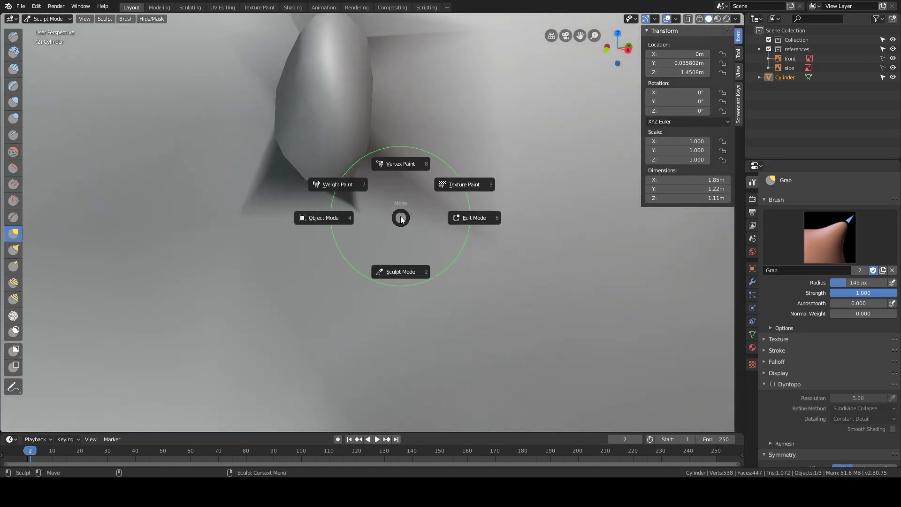
pyautogui.press('Escape')
pyautogui.press('z')
pyautogui.click(433, 184)
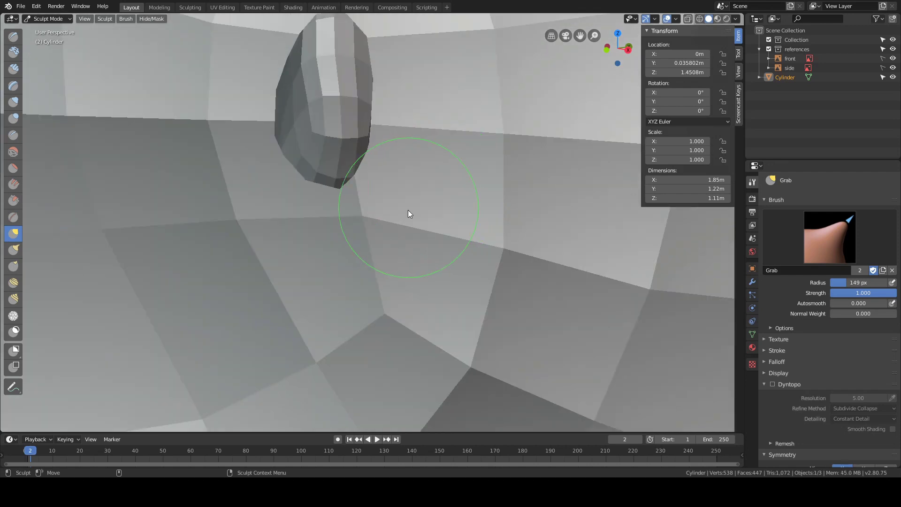
# In Edit Mode, lower the pointed vertices on the lower seams of both brow bulges along Z from inside the head.
pyautogui.moveTo(413, 193); pyautogui.dragTo(372, 126, button='middle')
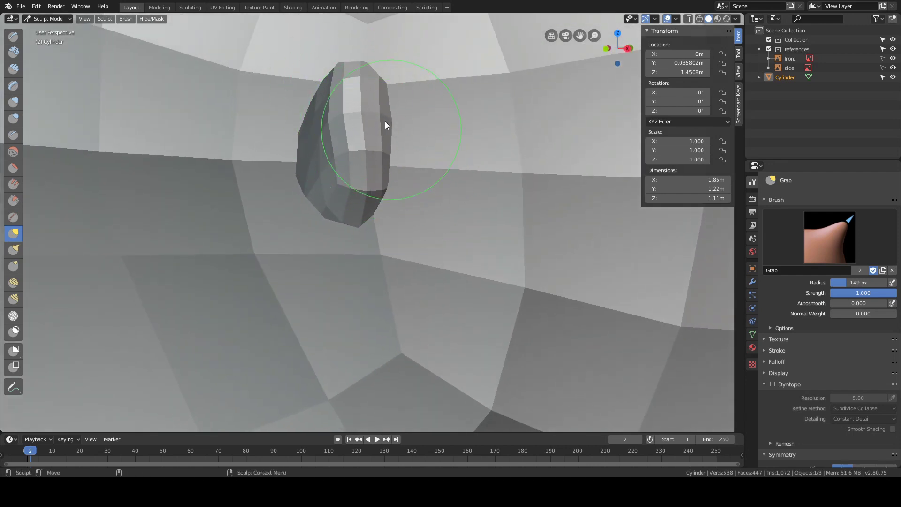
pyautogui.moveTo(449, 196)
pyautogui.mouseDown(button='middle')
pyautogui.moveTo(422, 181)
pyautogui.moveTo(402, 206)
pyautogui.moveTo(416, 197)
pyautogui.moveTo(372, 176)
pyautogui.moveTo(392, 197)
pyautogui.moveTo(324, 166)
pyautogui.moveTo(356, 216)
pyautogui.moveTo(362, 203)
pyautogui.moveTo(357, 226)
pyautogui.moveTo(421, 249)
pyautogui.moveTo(445, 228)
pyautogui.moveTo(360, 216)
pyautogui.moveTo(340, 198)
pyautogui.moveTo(352, 177)
pyautogui.moveTo(388, 183)
pyautogui.moveTo(366, 211)
pyautogui.moveTo(468, 246)
pyautogui.moveTo(498, 186)
pyautogui.mouseUp(button='middle')
pyautogui.moveTo(441, 219)
pyautogui.mouseDown(button='middle')
pyautogui.moveTo(480, 239)
pyautogui.moveTo(254, 185)
pyautogui.moveTo(508, 227)
pyautogui.moveTo(302, 221)
pyautogui.moveTo(503, 245)
pyautogui.moveTo(389, 222)
pyautogui.moveTo(515, 243)
pyautogui.moveTo(463, 236)
pyautogui.moveTo(479, 242)
pyautogui.moveTo(507, 201)
pyautogui.moveTo(504, 240)
pyautogui.moveTo(318, 237)
pyautogui.moveTo(450, 221)
pyautogui.moveTo(460, 252)
pyautogui.moveTo(500, 233)
pyautogui.moveTo(451, 272)
pyautogui.moveTo(390, 204)
pyautogui.moveTo(404, 207)
pyautogui.moveTo(346, 230)
pyautogui.moveTo(365, 266)
pyautogui.mouseUp(button='middle')
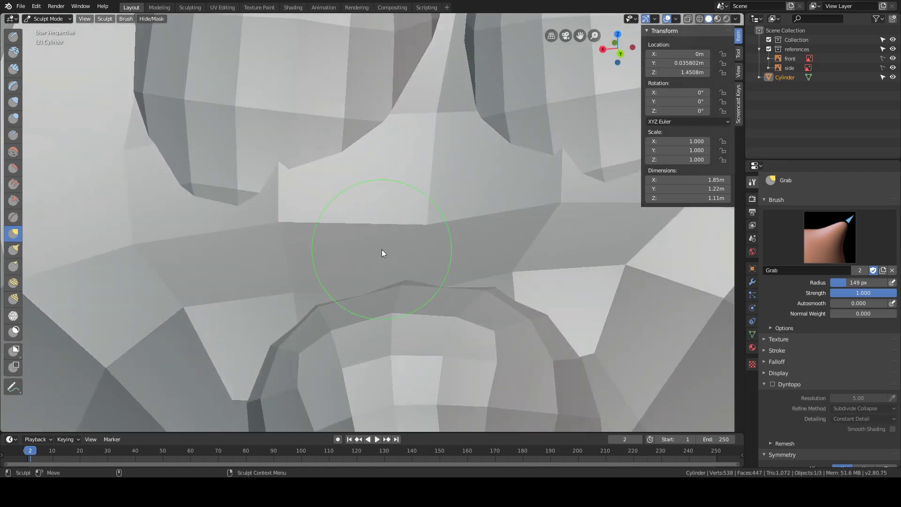
pyautogui.moveTo(356, 195)
pyautogui.mouseDown(button='middle')
pyautogui.moveTo(354, 238)
pyautogui.moveTo(366, 232)
pyautogui.mouseUp(button='middle')
pyautogui.press('Tab')
pyautogui.click(379, 272)
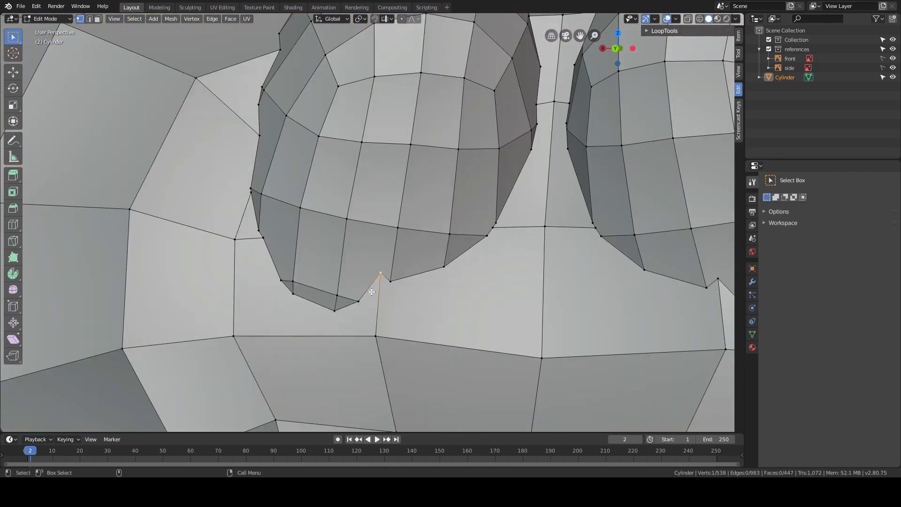
pyautogui.press('g')
pyautogui.click(368, 313)
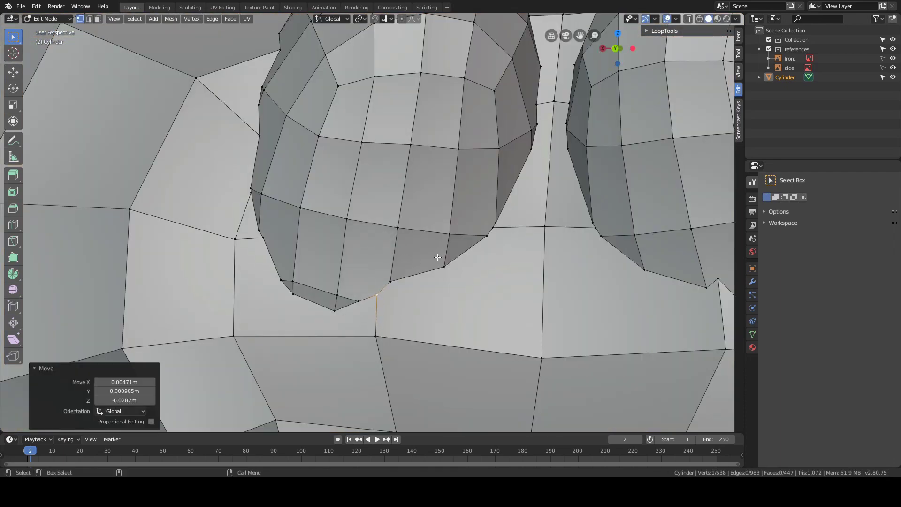
pyautogui.keyDown('shift'); pyautogui.moveTo(466, 239); pyautogui.dragTo(409, 191, button='middle'); pyautogui.keyUp('shift')
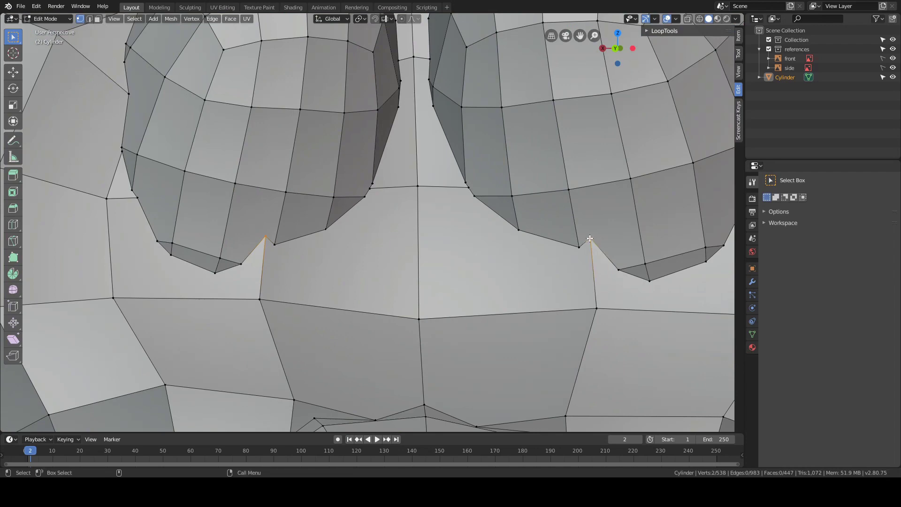
pyautogui.press('g')
pyautogui.press('z')
pyautogui.click(590, 255)
# Select all the edges around one ear's opening from inside the head in edge selection mode.
pyautogui.keyDown('shift'); pyautogui.moveTo(369, 218); pyautogui.dragTo(478, 278, button='middle'); pyautogui.keyUp('shift')
pyautogui.moveTo(421, 221); pyautogui.dragTo(382, 231, button='middle')
pyautogui.press('2')
pyautogui.keyDown('shift'); pyautogui.moveTo(283, 197); pyautogui.dragTo(349, 164, button='middle'); pyautogui.keyUp('shift')
pyautogui.moveTo(324, 239); pyautogui.dragTo(293, 179, button='middle')
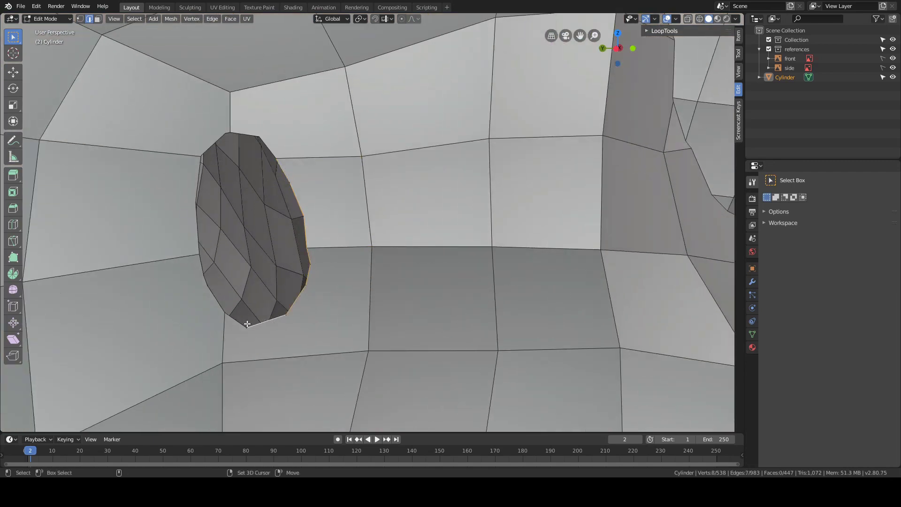
pyautogui.moveTo(224, 226); pyautogui.dragTo(242, 261, button='middle')
pyautogui.keyDown('shift'); pyautogui.click(242, 263); pyautogui.keyUp('shift')
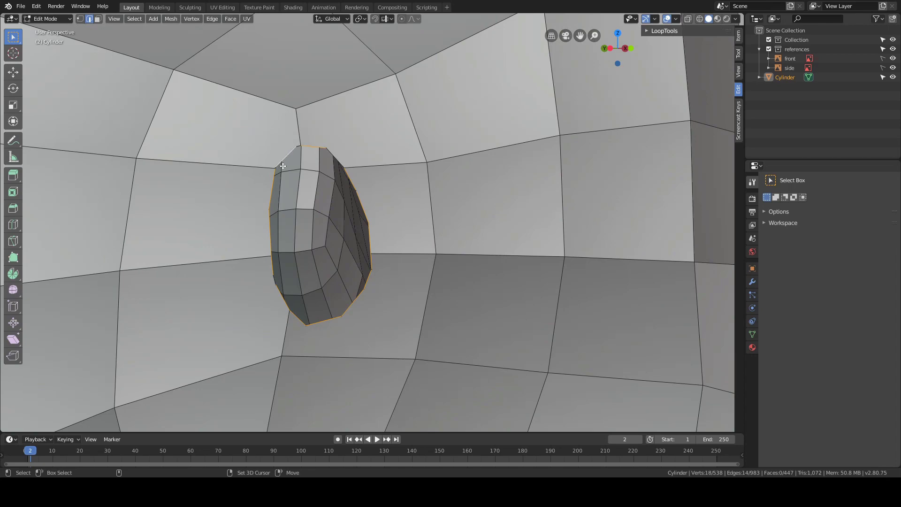
pyautogui.moveTo(338, 178); pyautogui.dragTo(298, 238, button='middle')
pyautogui.moveTo(322, 276); pyautogui.dragTo(392, 189, button='middle')
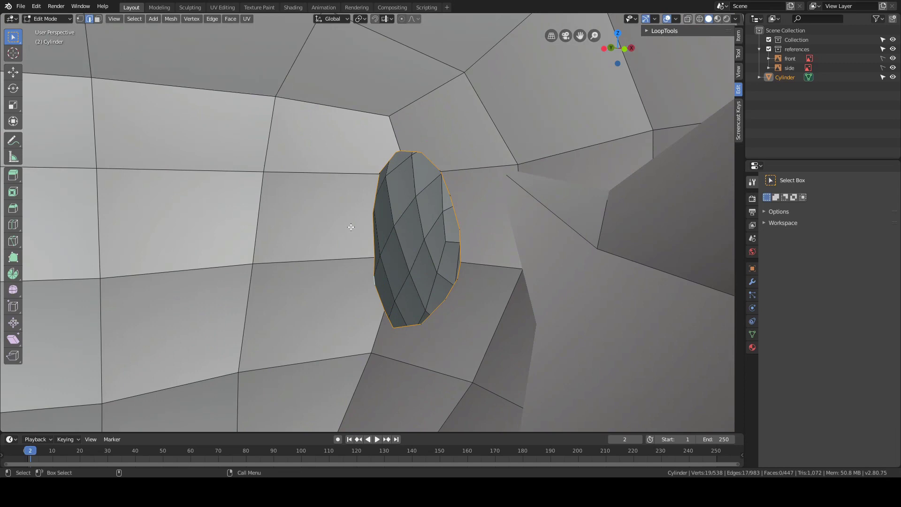
# Extrude the ear opening's edge loop about 0.046 m inward along negative X and reposition the extruded rim.
pyautogui.moveTo(343, 194); pyautogui.dragTo(432, 88, button='middle')
pyautogui.press('e')
pyautogui.click(303, 211)
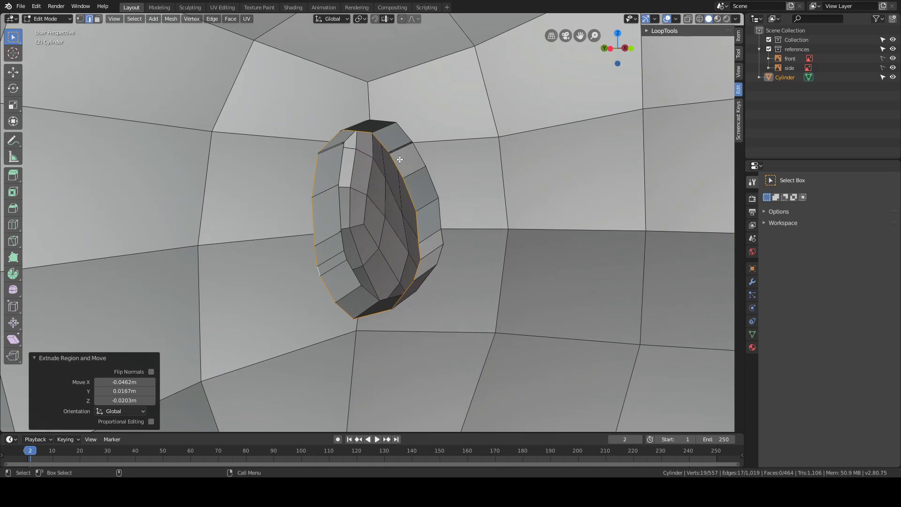
pyautogui.moveTo(313, 241); pyautogui.dragTo(383, 169, button='middle')
pyautogui.press('g')
pyautogui.click(344, 183)
# Undo the inward extrusion of the ear opening's edge loop and deselect the whole mesh.
pyautogui.moveTo(462, 192); pyautogui.dragTo(346, 95, button='middle')
pyautogui.press('1')
pyautogui.click(425, 158)
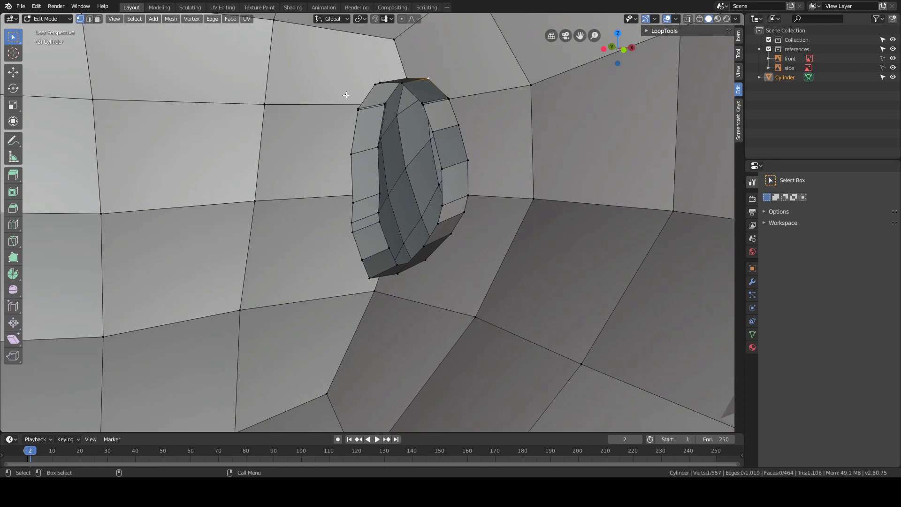
pyautogui.moveTo(312, 202); pyautogui.dragTo(445, 219, button='middle')
pyautogui.hotkey('ctrl', 'z')
pyautogui.press('a')
pyautogui.hotkey('alt', 'a')
pyautogui.scroll(-10, 424, 182)
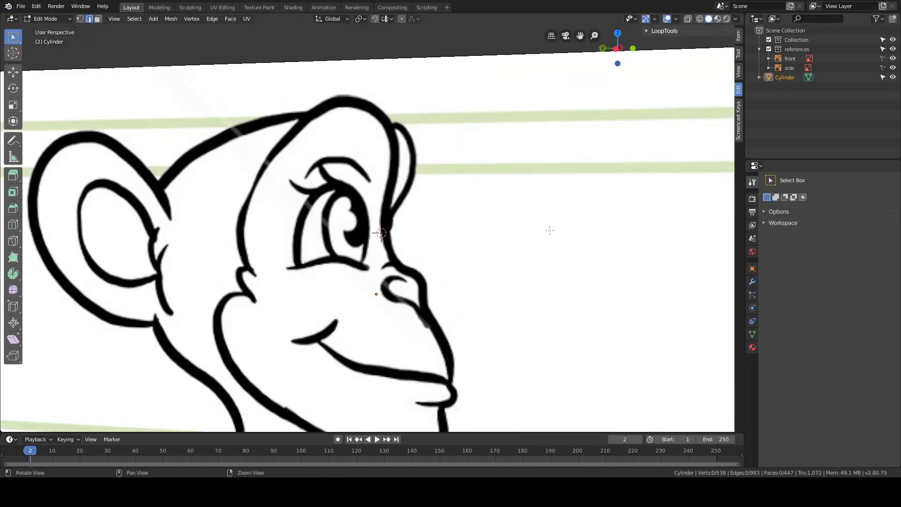
pyautogui.keyDown('alt'); pyautogui.moveTo(549, 230); pyautogui.dragTo(440, 228); pyautogui.keyUp('alt')
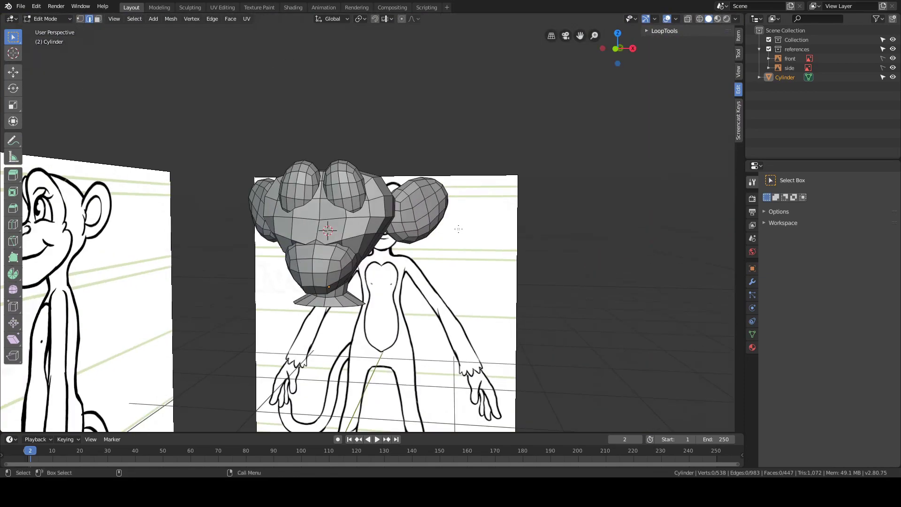
# Leave Edit Mode and switch the head mesh to Sculpt Mode, viewing the face from the front.
pyautogui.hotkey('ctrl', 'Tab')
pyautogui.click(377, 220)
pyautogui.keyDown('alt'); pyautogui.moveTo(362, 212); pyautogui.dragTo(397, 195); pyautogui.keyUp('alt')
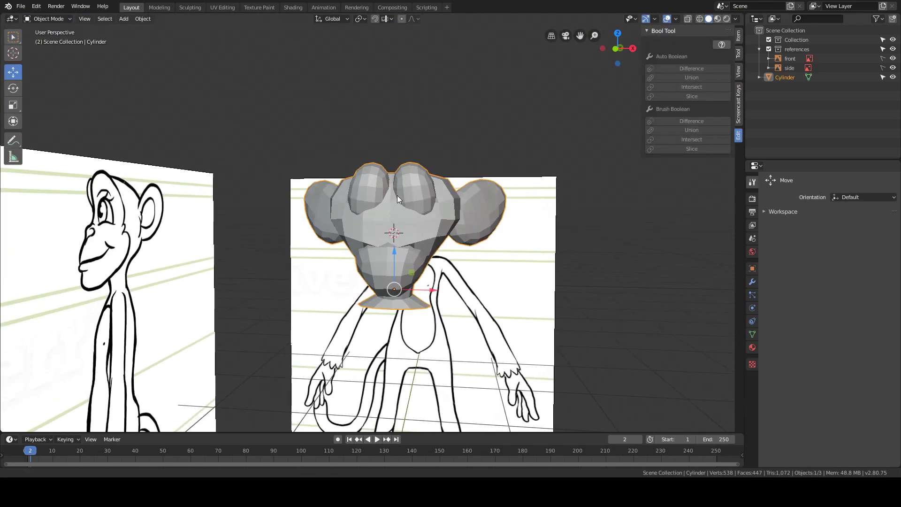
pyautogui.keyDown('alt'); pyautogui.moveTo(397, 195); pyautogui.dragTo(442, 195, button='right'); pyautogui.keyUp('alt')
pyautogui.keyDown('alt'); pyautogui.moveTo(442, 194); pyautogui.dragTo(396, 164); pyautogui.keyUp('alt')
pyautogui.keyDown('alt'); pyautogui.moveTo(395, 164); pyautogui.dragTo(410, 196, button='right'); pyautogui.keyUp('alt')
pyautogui.moveTo(410, 196)
pyautogui.keyDown('alt'); pyautogui.mouseDown()
pyautogui.moveTo(448, 193)
pyautogui.moveTo(424, 184)
pyautogui.moveTo(476, 188)
pyautogui.moveTo(416, 151)
pyautogui.moveTo(389, 154)
pyautogui.moveTo(512, 207)
pyautogui.mouseUp(); pyautogui.keyUp('alt')
pyautogui.hotkey('ctrl', 'Tab')
pyautogui.click(428, 222)
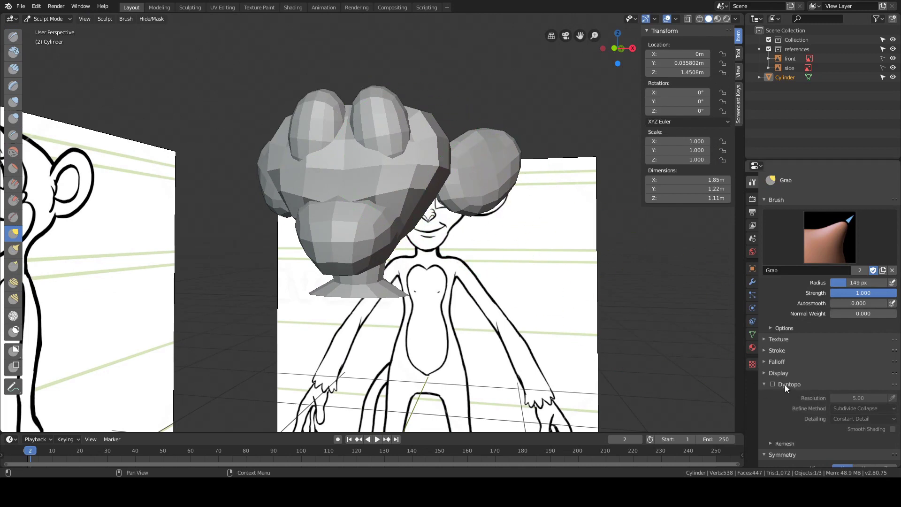
# Expand the Remesh options and enable Dyntopo on the head mesh, accepting the warning.
pyautogui.scroll(-6, 781, 376)
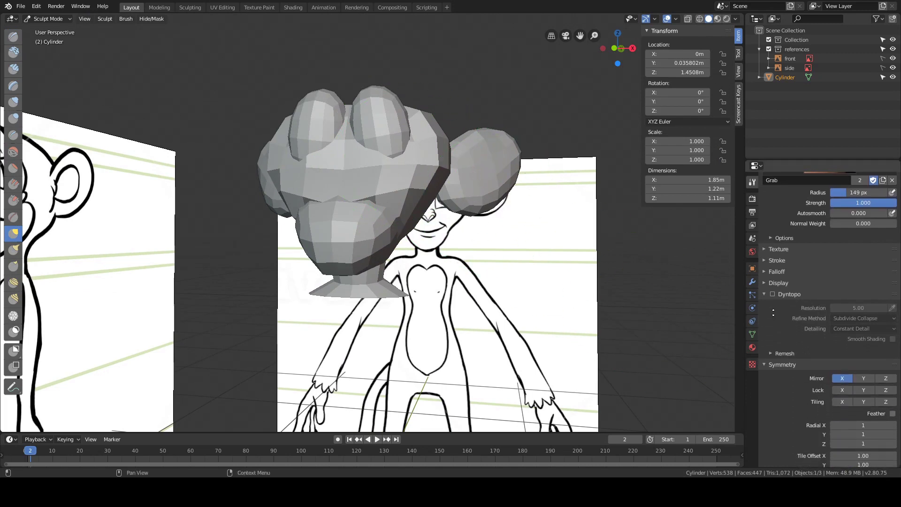
pyautogui.click(784, 324)
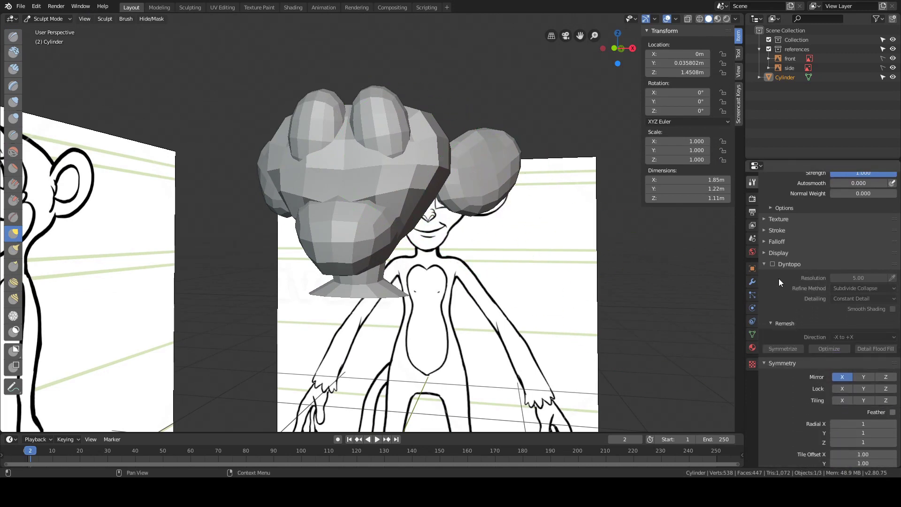
pyautogui.click(772, 264)
pyautogui.click(776, 283)
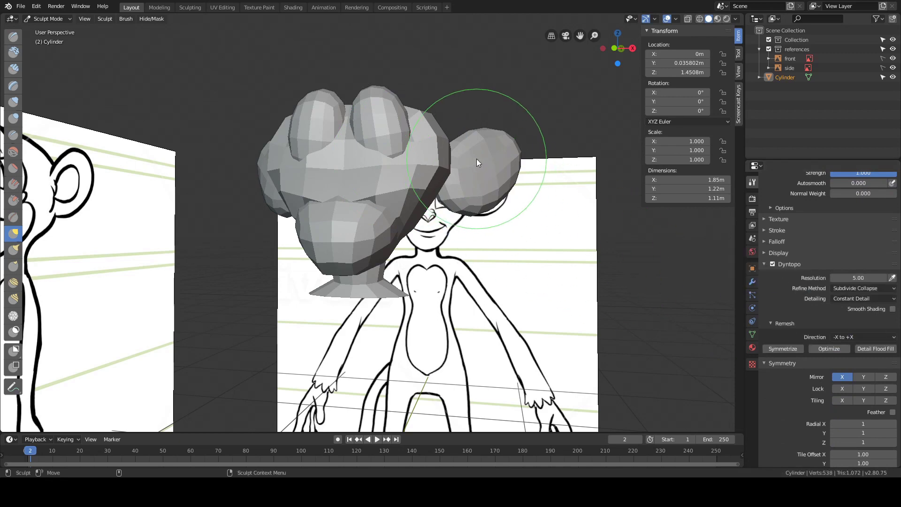
pyautogui.moveTo(477, 159)
pyautogui.mouseDown(button='middle')
pyautogui.moveTo(510, 170)
pyautogui.moveTo(454, 178)
pyautogui.moveTo(549, 246)
pyautogui.moveTo(624, 262)
pyautogui.mouseUp(button='middle')
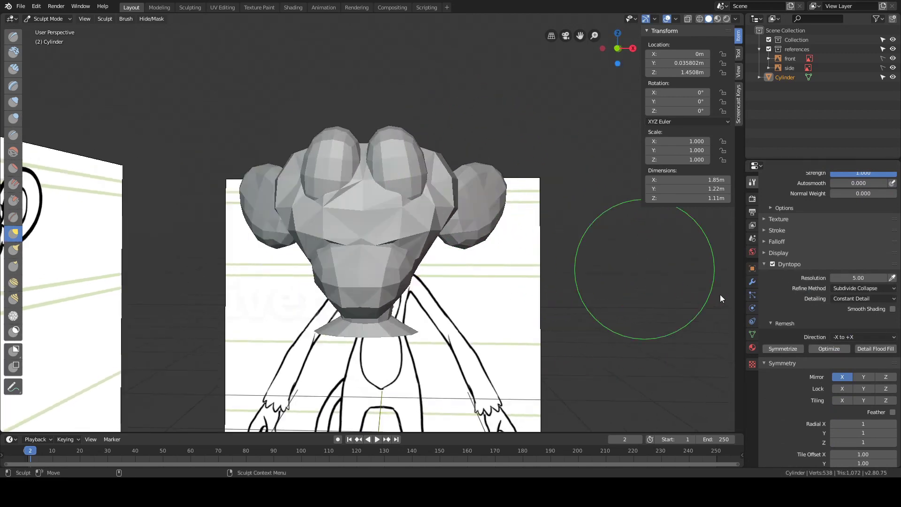
# Shrink the Grab brush to a 26 px radius and symmetrize the head mesh in the -X to +X direction.
pyautogui.click(849, 337)
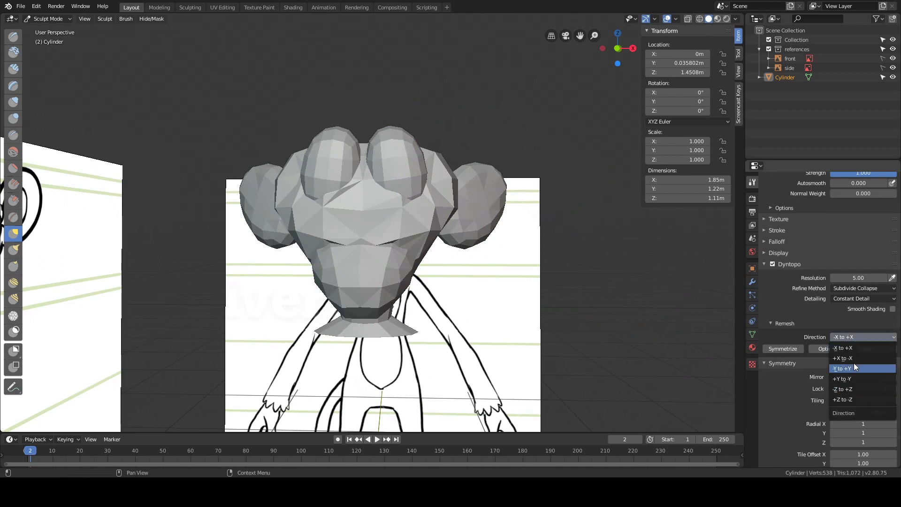
pyautogui.click(853, 339)
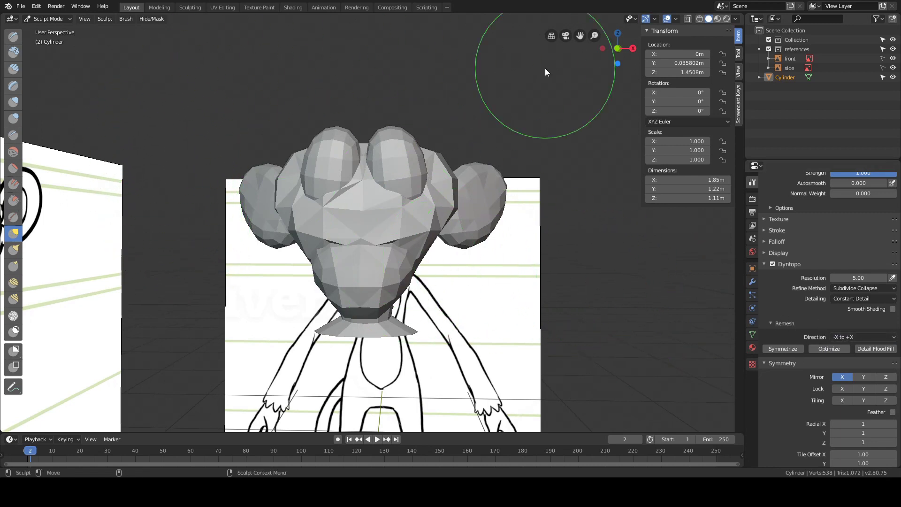
pyautogui.moveTo(450, 159)
pyautogui.mouseDown(button='middle')
pyautogui.moveTo(459, 131)
pyautogui.moveTo(448, 137)
pyautogui.moveTo(432, 107)
pyautogui.moveTo(415, 139)
pyautogui.mouseUp(button='middle')
pyautogui.scroll(5, 380, 112)
pyautogui.moveTo(439, 212)
pyautogui.mouseDown(button='middle')
pyautogui.moveTo(360, 190)
pyautogui.moveTo(412, 238)
pyautogui.moveTo(319, 259)
pyautogui.moveTo(469, 253)
pyautogui.moveTo(498, 263)
pyautogui.mouseUp(button='middle')
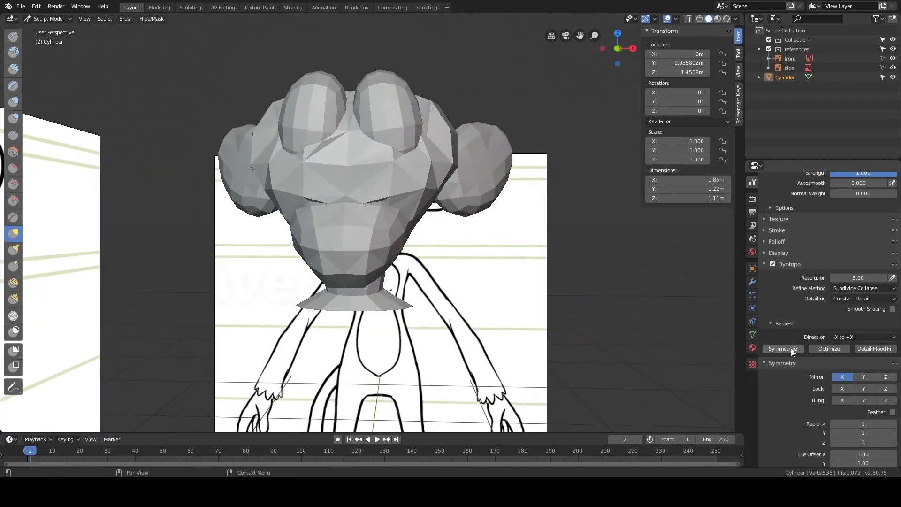
pyautogui.press('f')
pyautogui.click(309, 149)
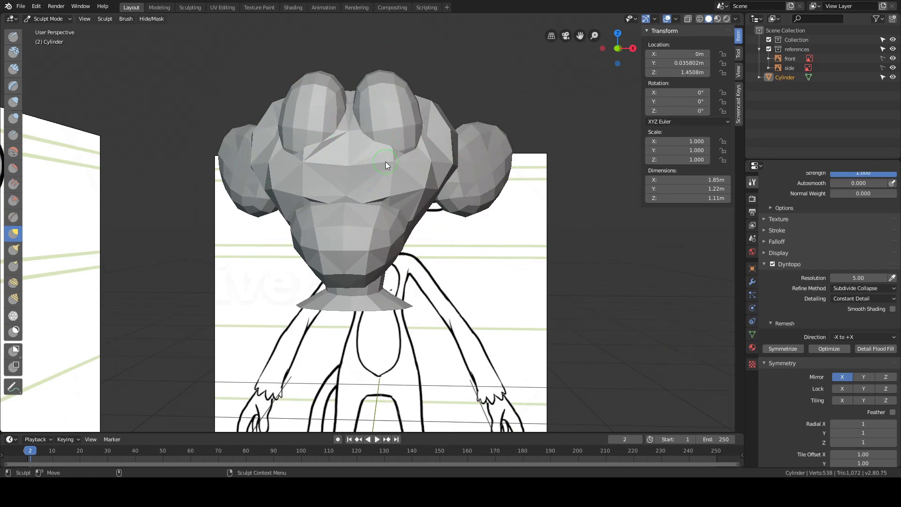
pyautogui.click(784, 348)
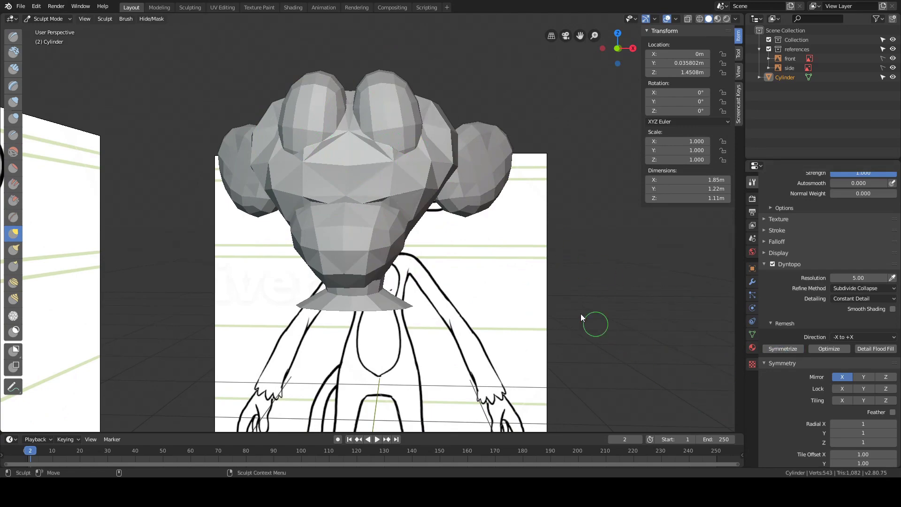
# Return to Object Mode, inspect the symmetrized head from both sides and select it.
pyautogui.keyDown('shift'); pyautogui.moveTo(424, 109); pyautogui.dragTo(399, 138, button='middle'); pyautogui.keyUp('shift')
pyautogui.moveTo(386, 176)
pyautogui.mouseDown(button='middle')
pyautogui.moveTo(386, 216)
pyautogui.moveTo(351, 257)
pyautogui.moveTo(289, 226)
pyautogui.moveTo(282, 162)
pyautogui.moveTo(339, 204)
pyautogui.moveTo(446, 201)
pyautogui.moveTo(415, 215)
pyautogui.mouseUp(button='middle')
pyautogui.hotkey('ctrl', 'Tab')
pyautogui.click(381, 217)
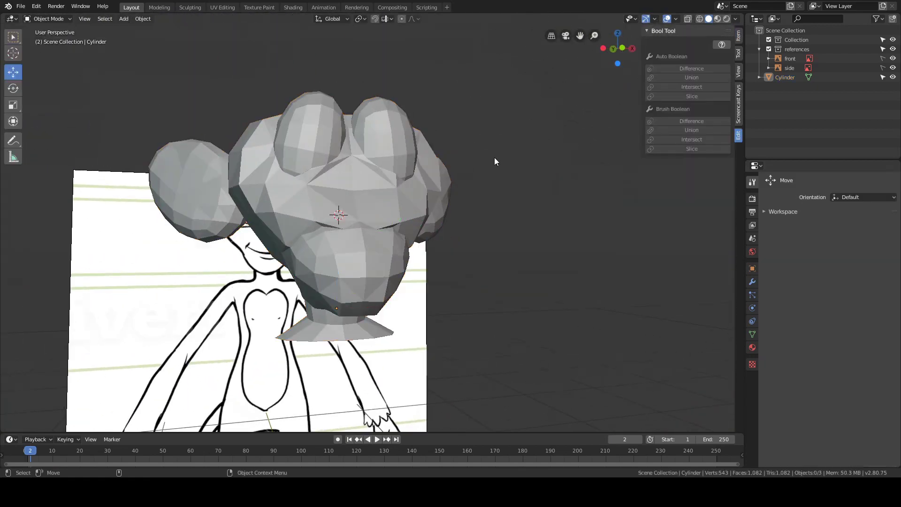
pyautogui.moveTo(494, 157)
pyautogui.mouseDown(button='middle')
pyautogui.moveTo(392, 147)
pyautogui.moveTo(387, 185)
pyautogui.moveTo(410, 191)
pyautogui.moveTo(422, 154)
pyautogui.moveTo(368, 175)
pyautogui.mouseUp(button='middle')
pyautogui.click(368, 175)
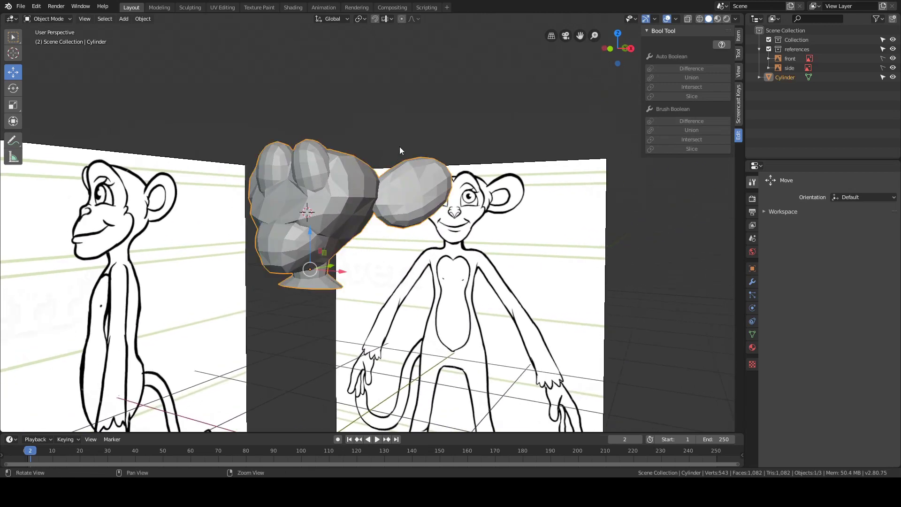
# Put the head into Sculpt Mode for another look around the ear and return it to Object Mode.
pyautogui.moveTo(399, 147); pyautogui.dragTo(384, 166, button='middle')
pyautogui.hotkey('ctrl', 'Tab')
pyautogui.click(419, 219)
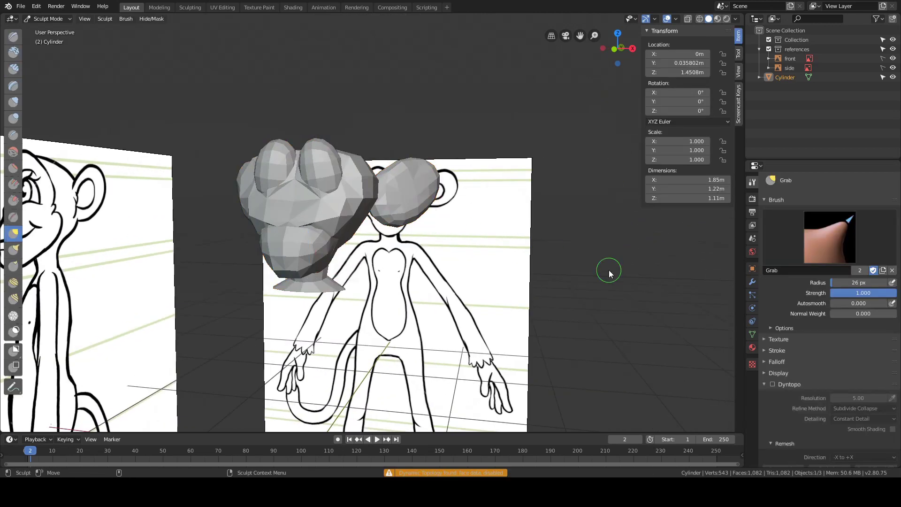
pyautogui.moveTo(526, 268); pyautogui.dragTo(427, 212, button='middle')
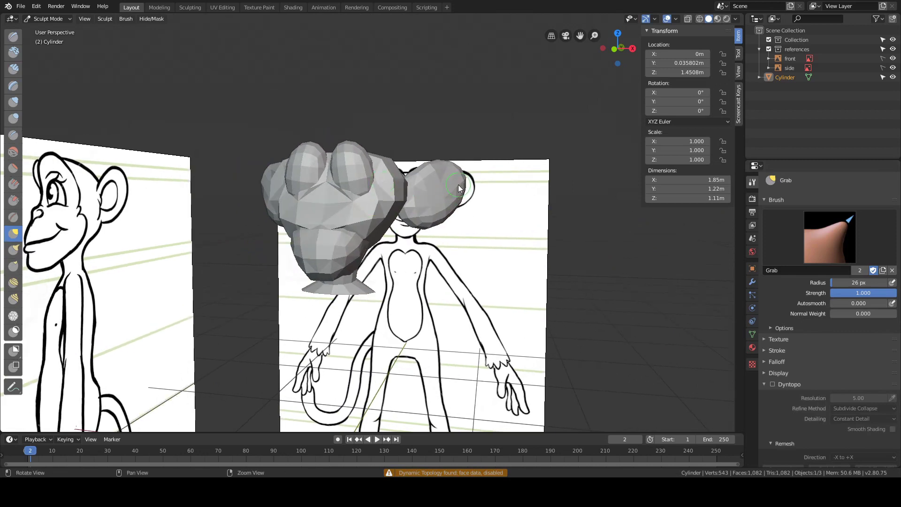
pyautogui.moveTo(459, 184)
pyautogui.mouseDown(button='middle')
pyautogui.moveTo(442, 206)
pyautogui.moveTo(409, 200)
pyautogui.moveTo(430, 194)
pyautogui.mouseUp(button='middle')
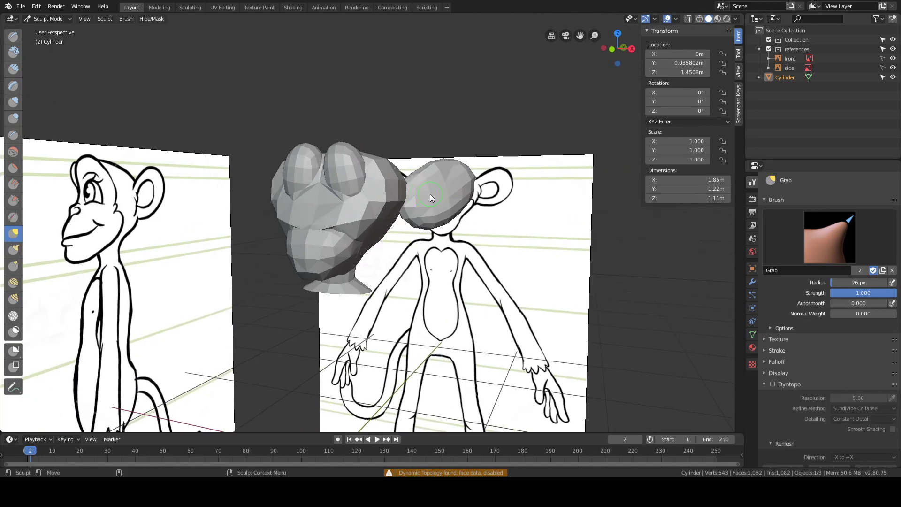
pyautogui.hotkey('ctrl', 'Tab')
pyautogui.click(433, 232)
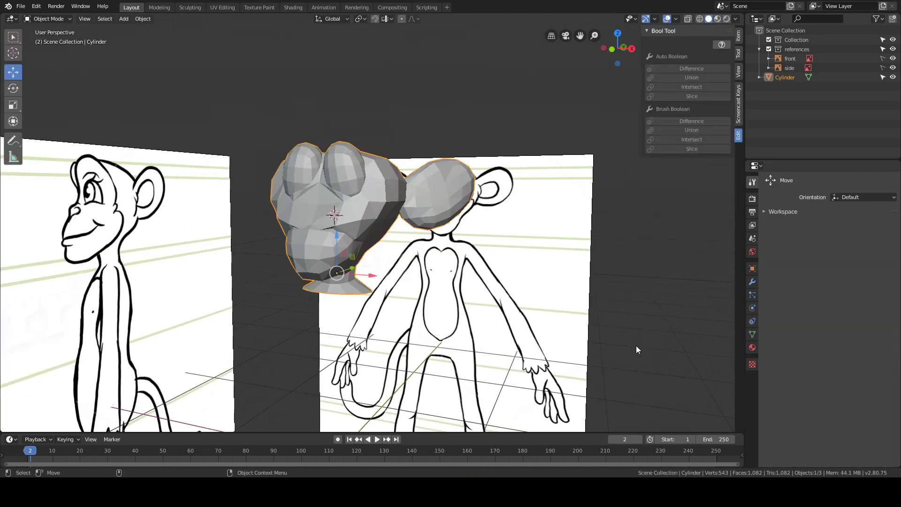